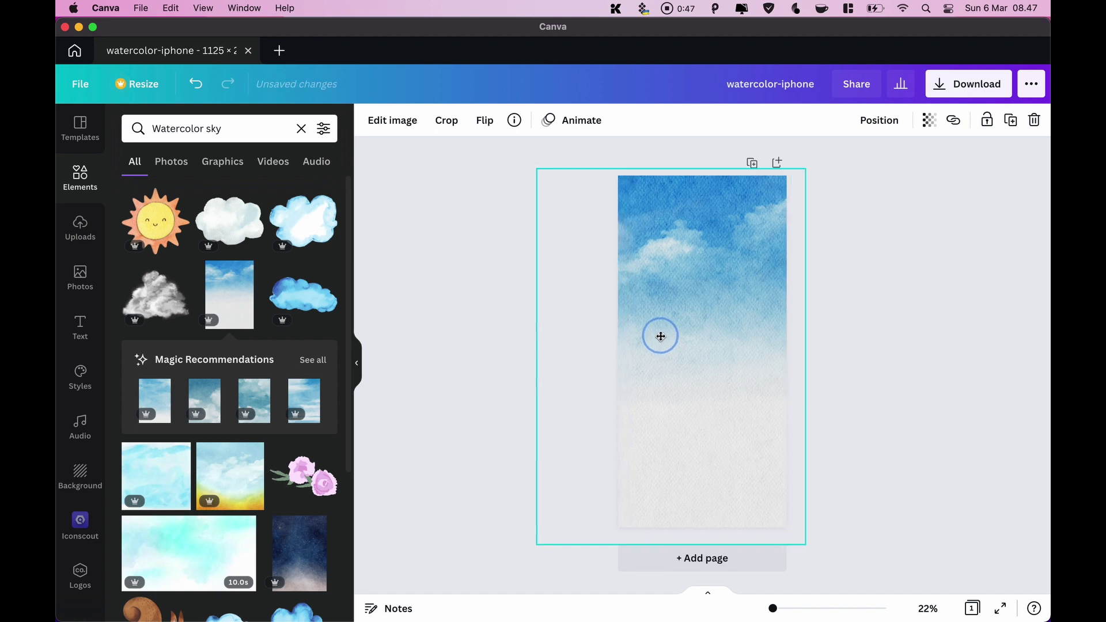
# Search the design elements for "Watercolor grass"
pyautogui.click(941, 286)
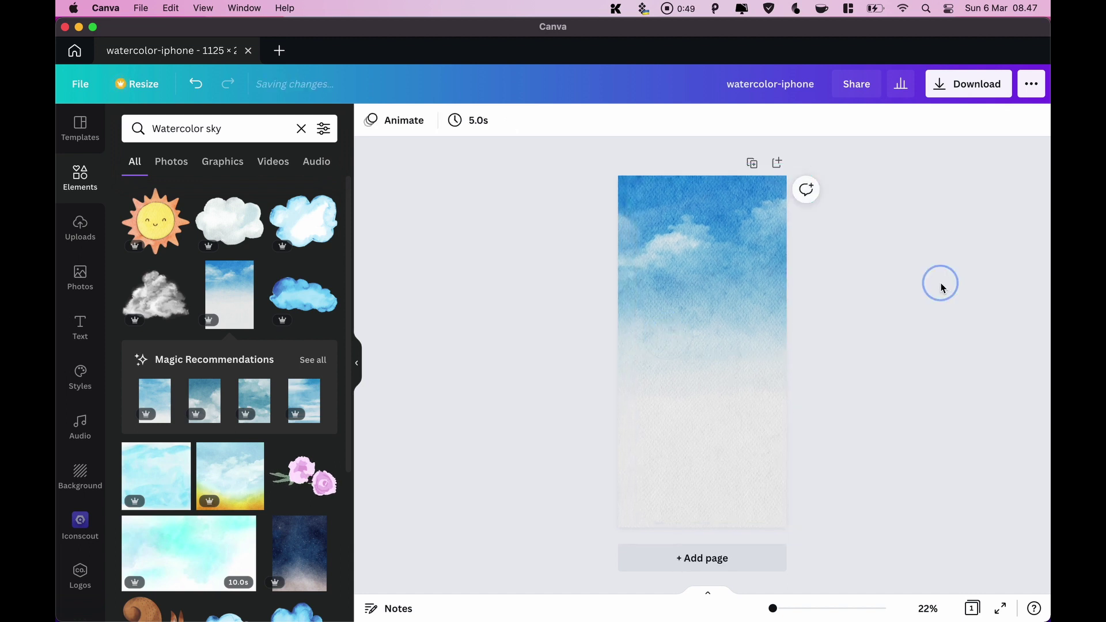
pyautogui.click(270, 131)
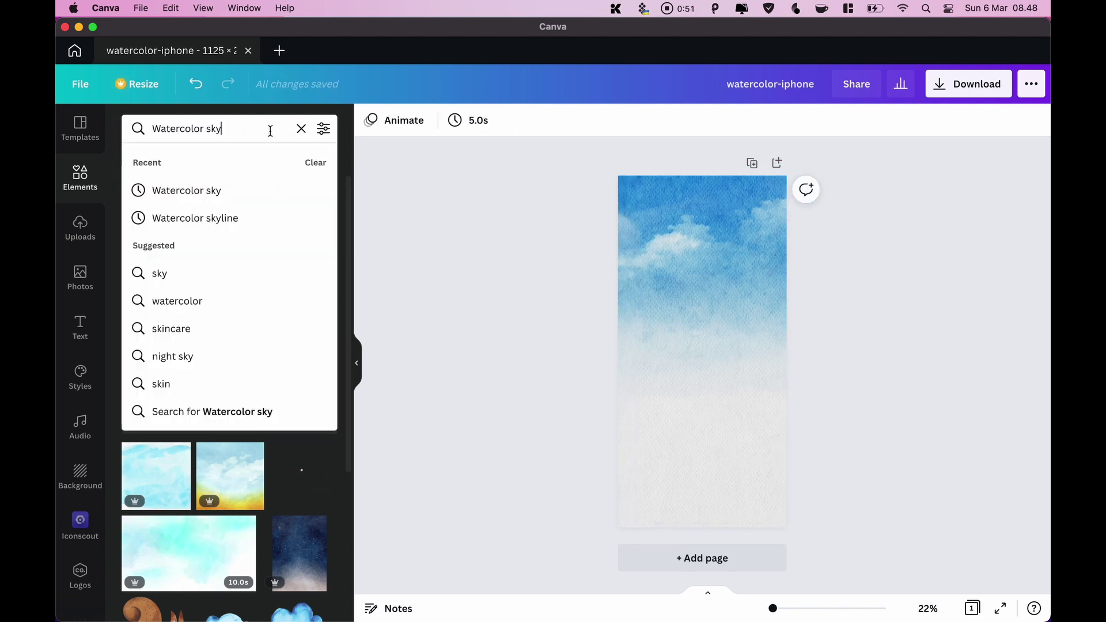
pyautogui.press('BackSpace')
pyautogui.press('BackSpace')
pyautogui.press('BackSpace')
pyautogui.press('BackSpace')
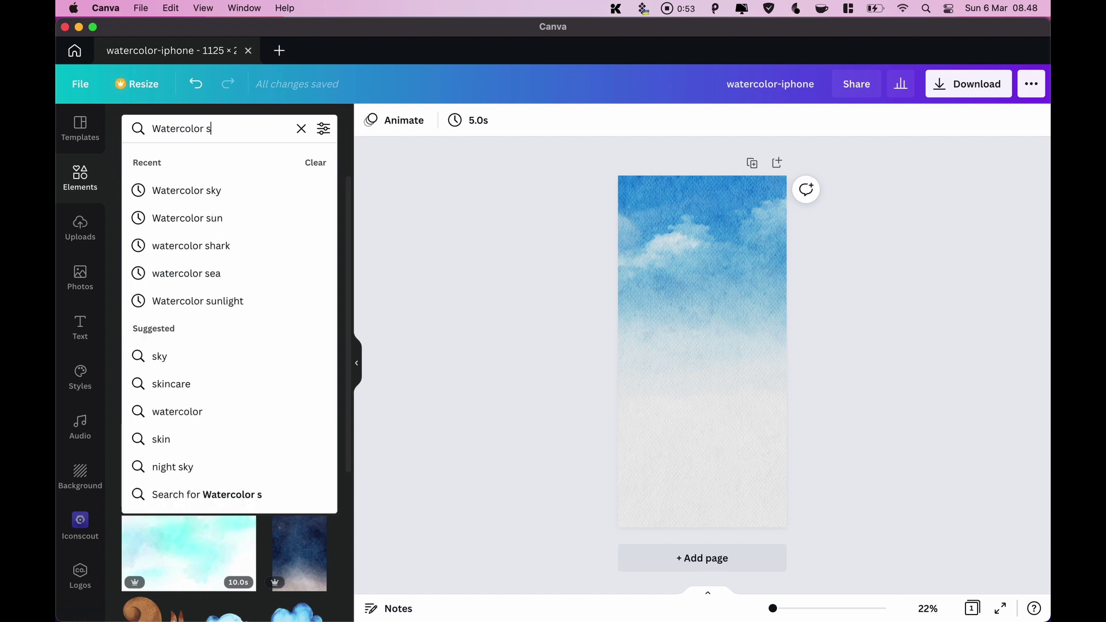
pyautogui.write('grass')
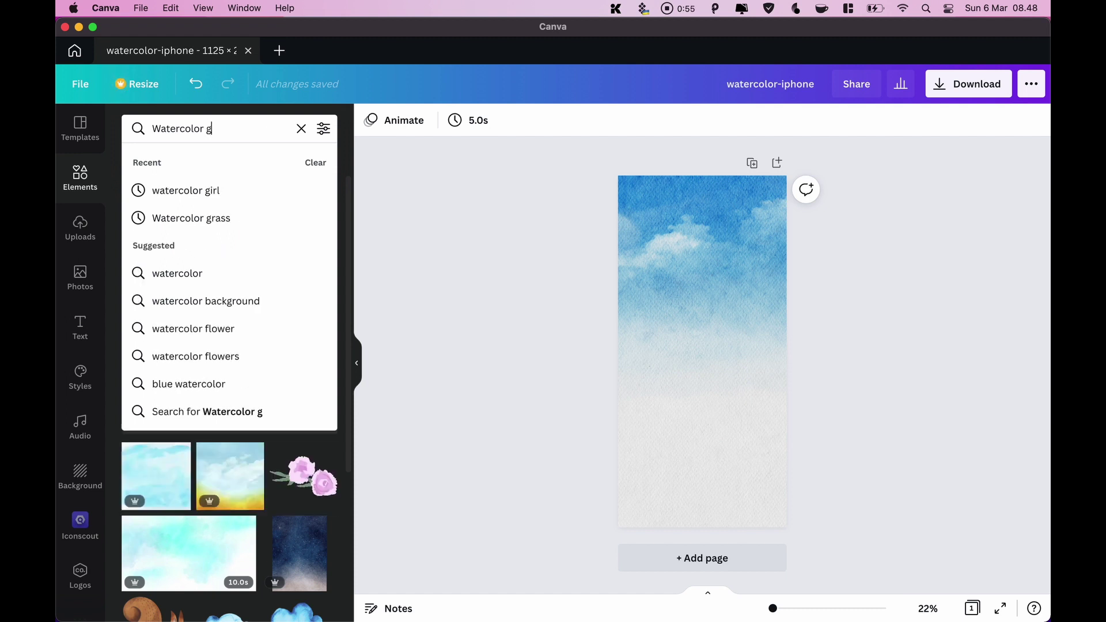
pyautogui.press('Return')
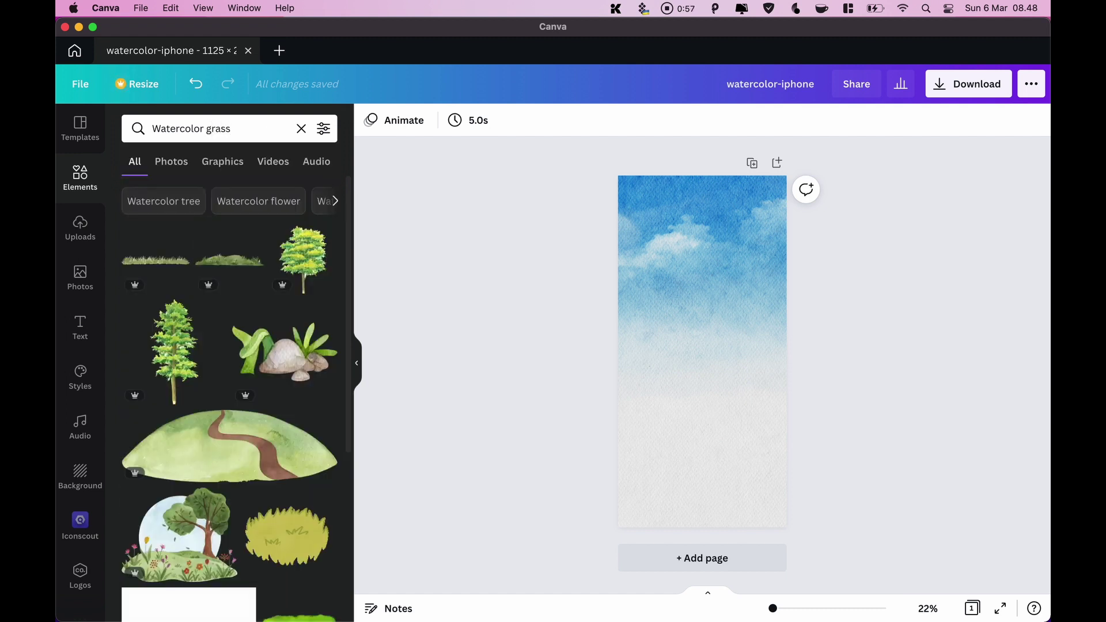
# Add the green hill with the winding brown path at the page's bottom edge, enlarged and centered to span the full width
pyautogui.scroll(-3, 179, 377)
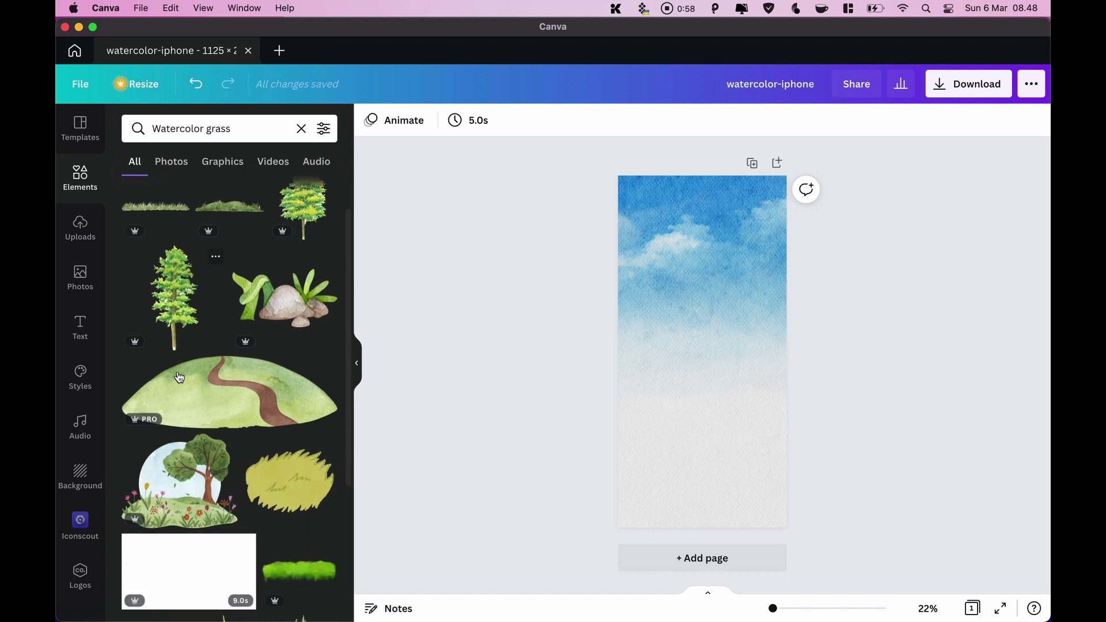
pyautogui.click(233, 382)
pyautogui.moveTo(724, 358); pyautogui.dragTo(727, 514)
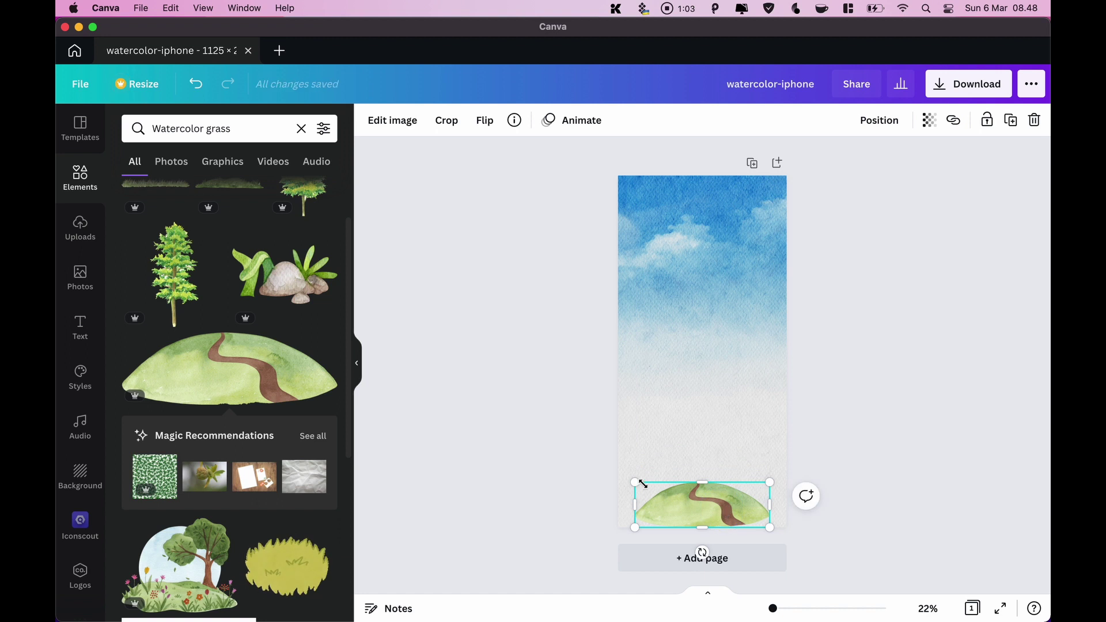
pyautogui.moveTo(635, 483); pyautogui.dragTo(603, 459)
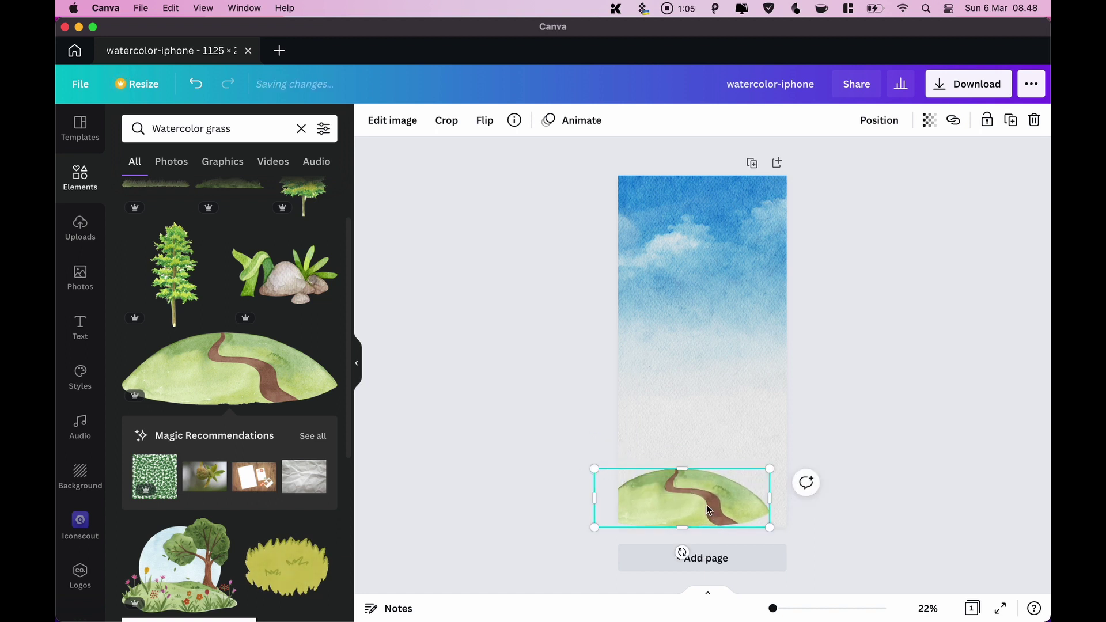
pyautogui.moveTo(706, 505); pyautogui.dragTo(732, 501)
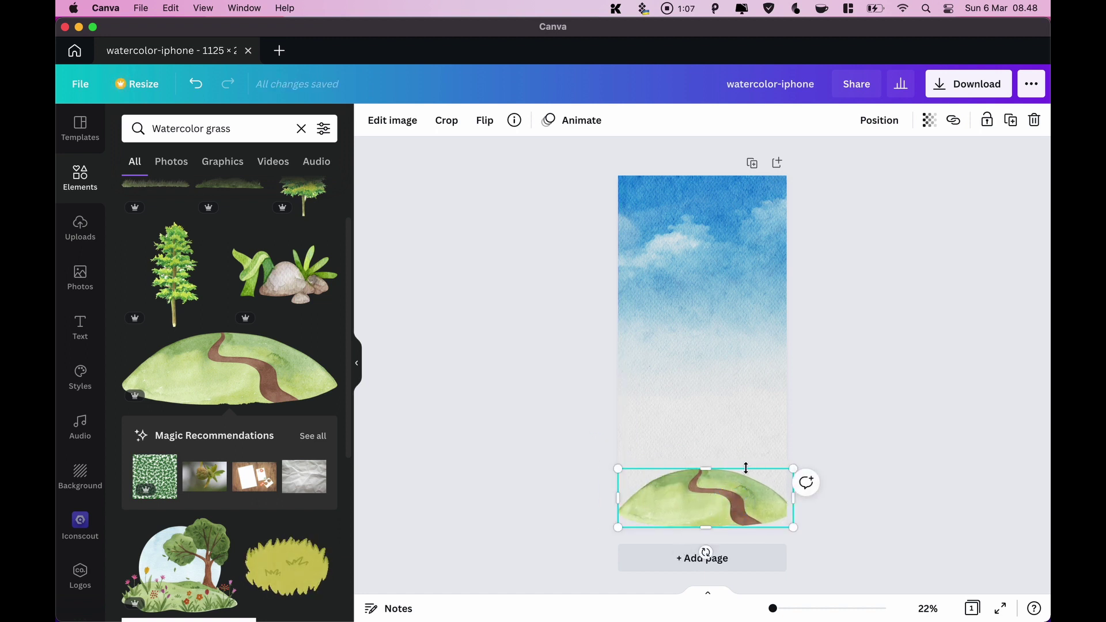
pyautogui.moveTo(624, 464); pyautogui.dragTo(590, 438)
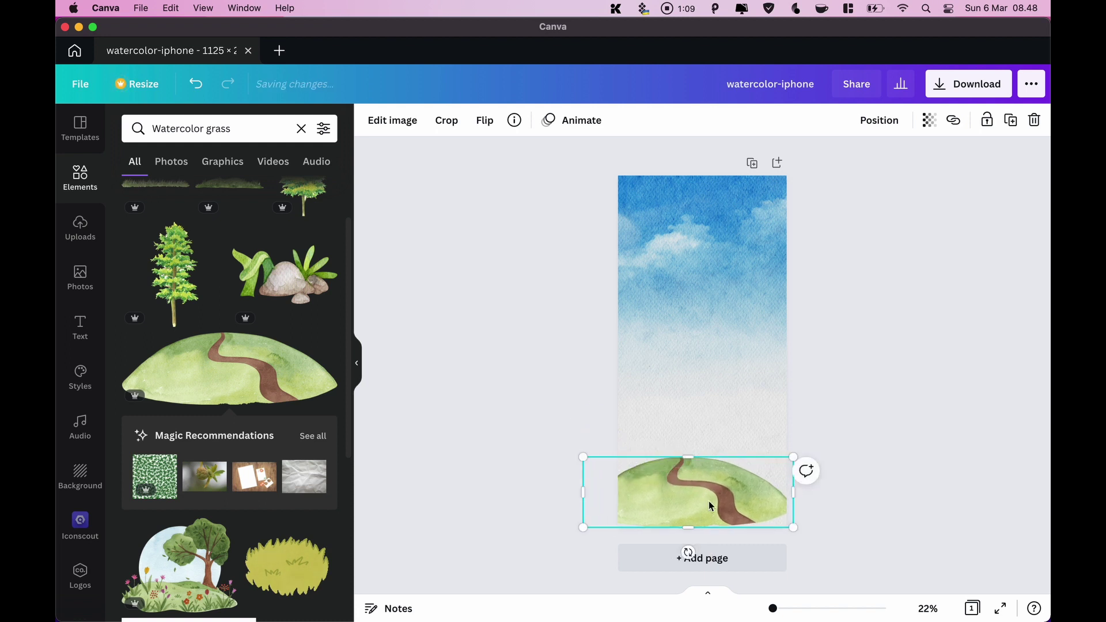
pyautogui.moveTo(709, 500); pyautogui.dragTo(723, 505)
pyautogui.click(886, 383)
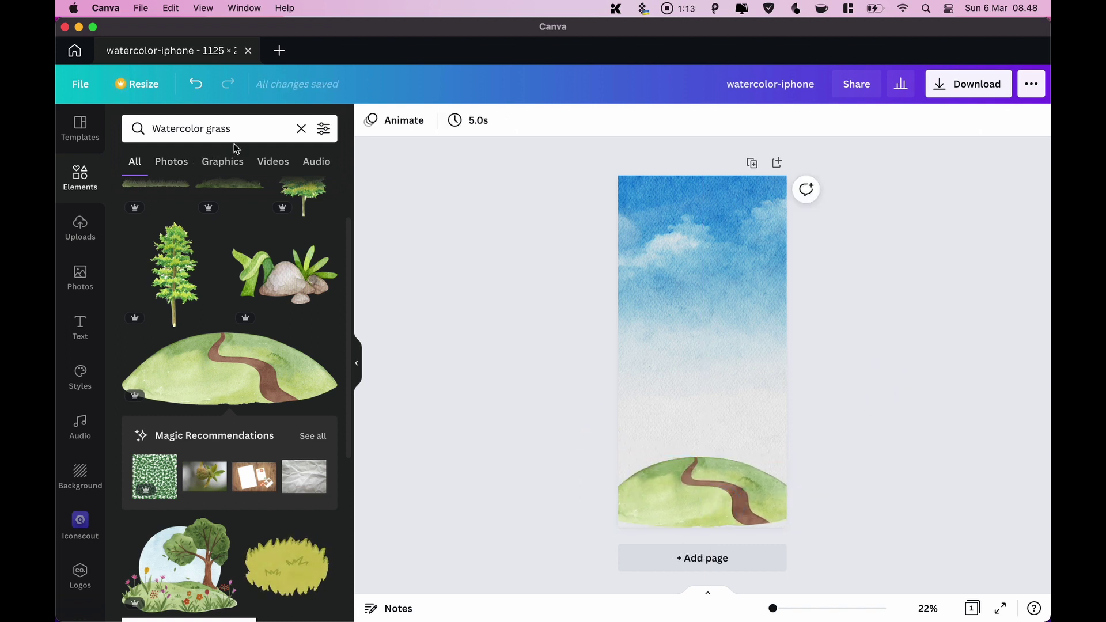
# Add the thin watercolor grass strip along the page's bottom edge and place a duplicate beside it to cover the full width
pyautogui.scroll(2, 228, 271)
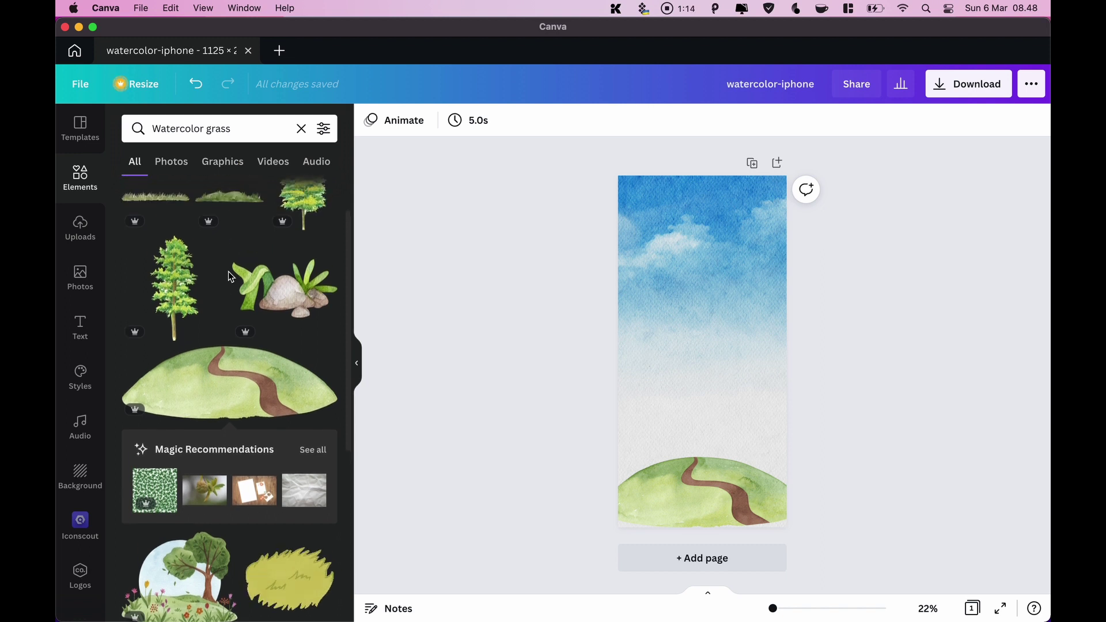
pyautogui.click(156, 203)
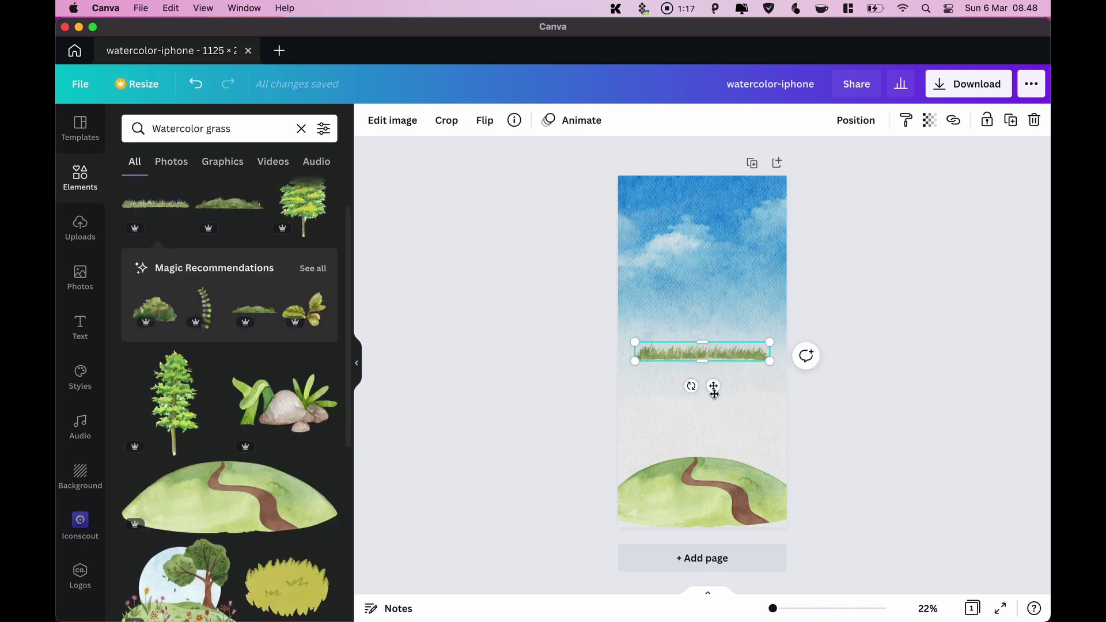
pyautogui.moveTo(714, 392); pyautogui.dragTo(638, 556)
pyautogui.moveTo(772, 608); pyautogui.dragTo(777, 608)
pyautogui.scroll(-5, 722, 451)
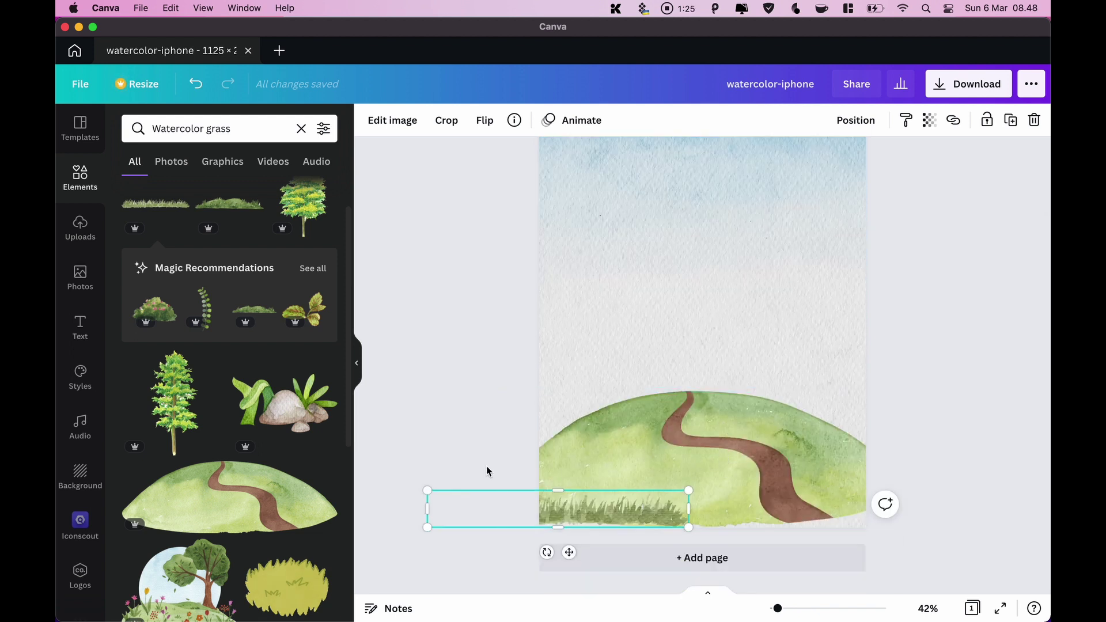
pyautogui.click(440, 380)
pyautogui.moveTo(616, 511); pyautogui.dragTo(725, 520)
pyautogui.click(898, 417)
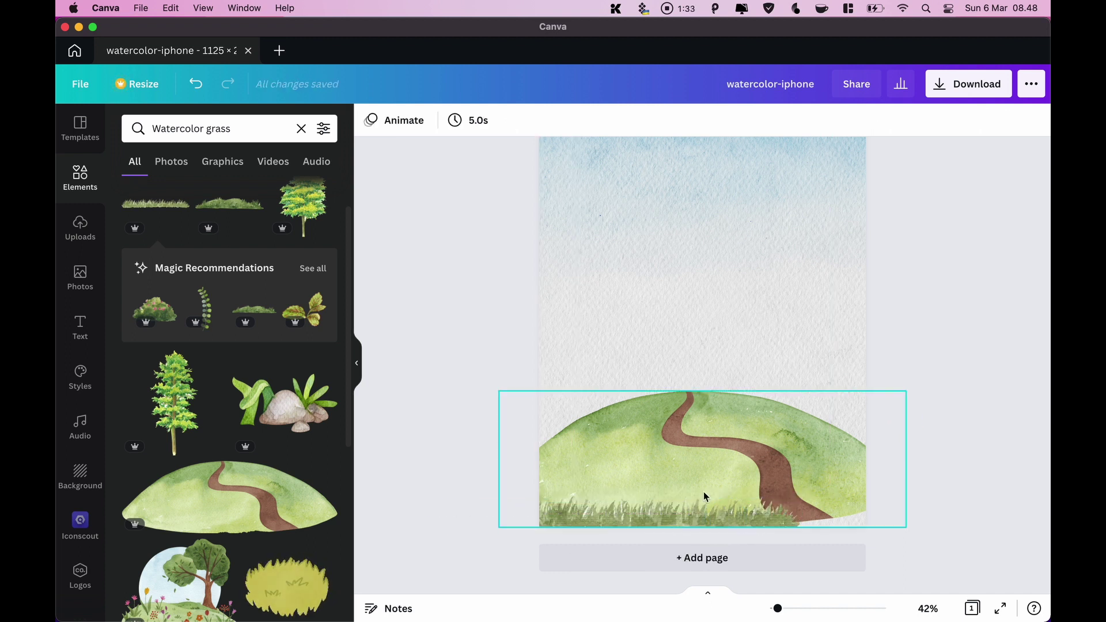
pyautogui.click(680, 519)
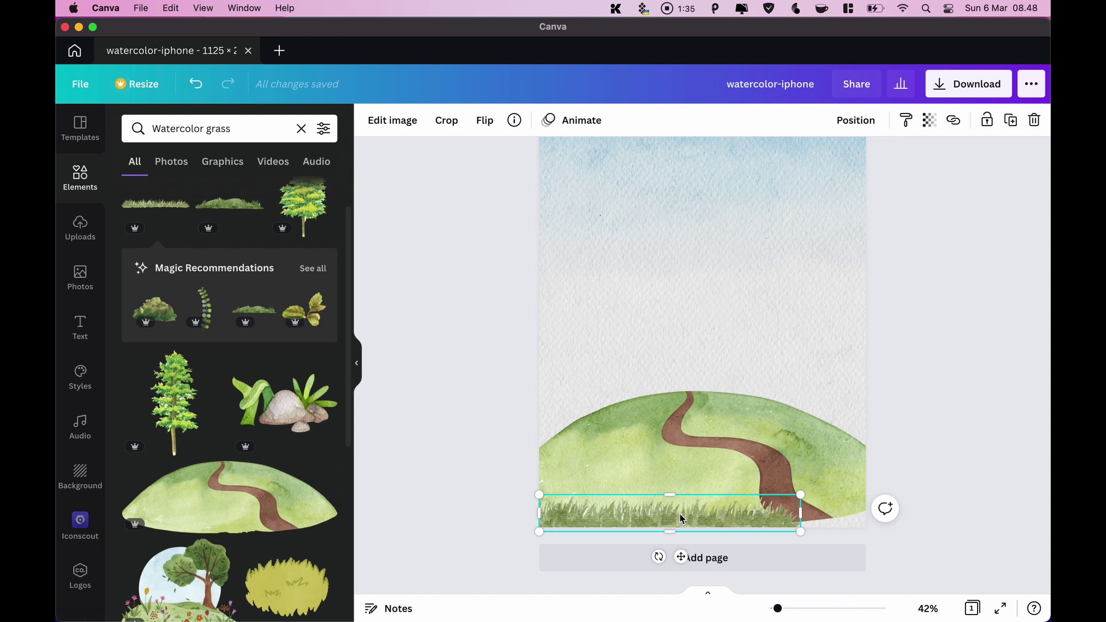
pyautogui.moveTo(698, 521); pyautogui.dragTo(940, 517)
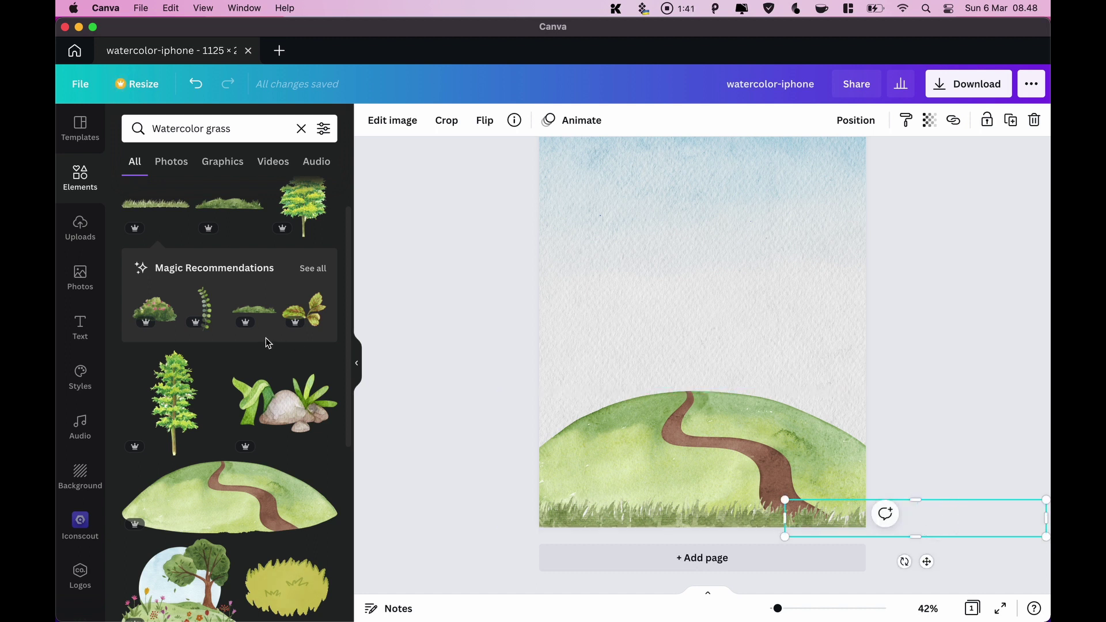
# Add the tall, slender watercolor tree, scaled to about half the page height and standing in the grass on the page's left side
pyautogui.click(176, 410)
pyautogui.moveTo(693, 281); pyautogui.dragTo(635, 312)
pyautogui.scroll(5, 645, 314)
pyautogui.scroll(-1, 662, 311)
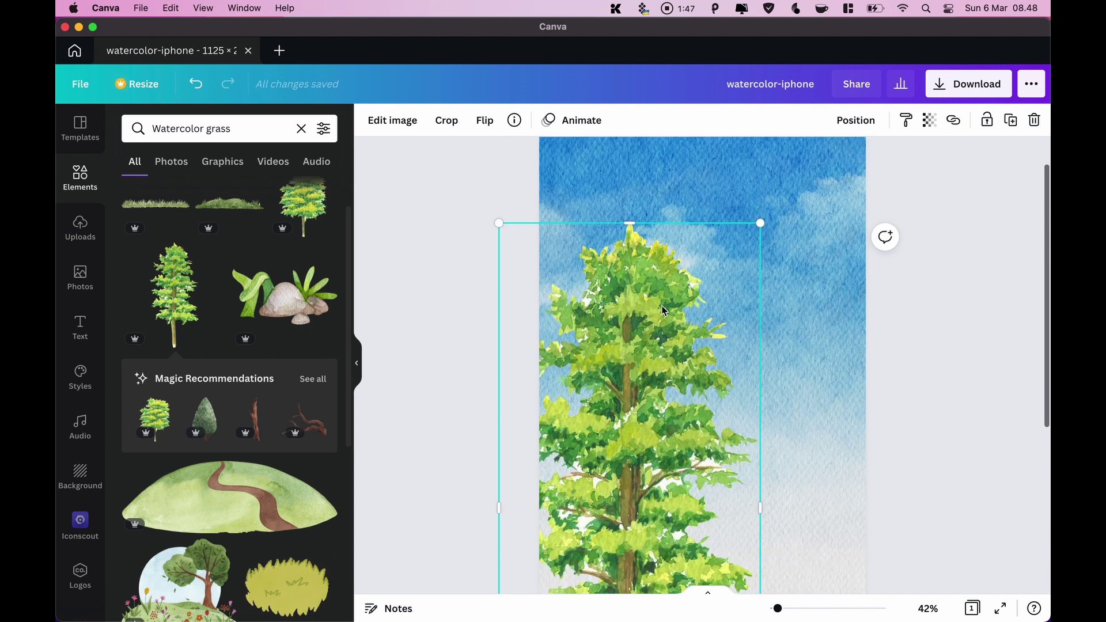
pyautogui.scroll(-5, 663, 311)
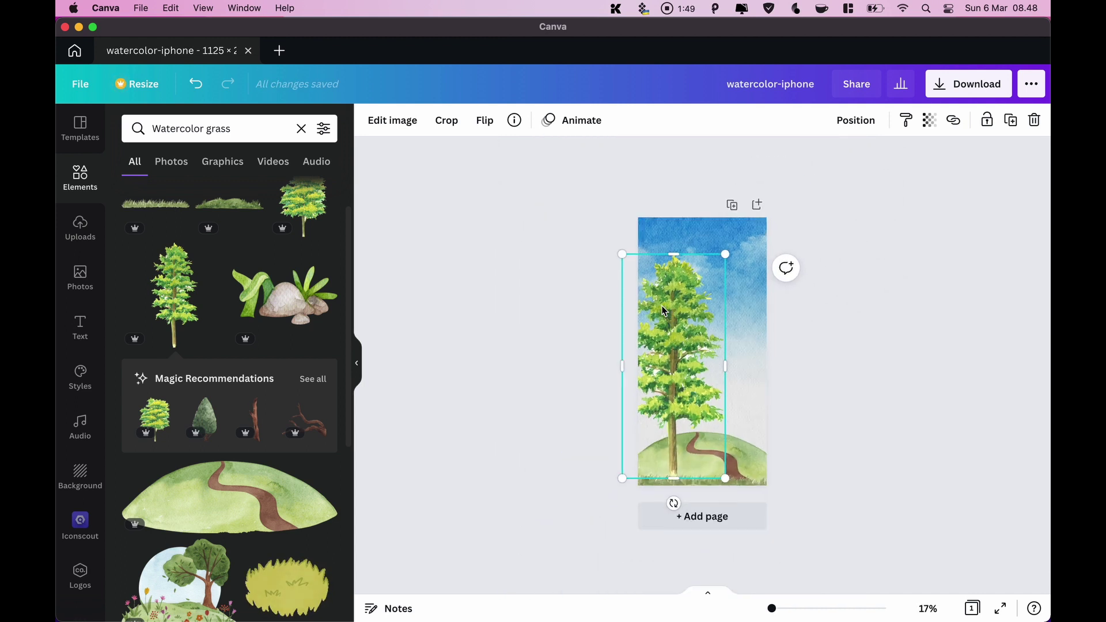
pyautogui.scroll(2, 663, 310)
pyautogui.moveTo(744, 200); pyautogui.dragTo(689, 320)
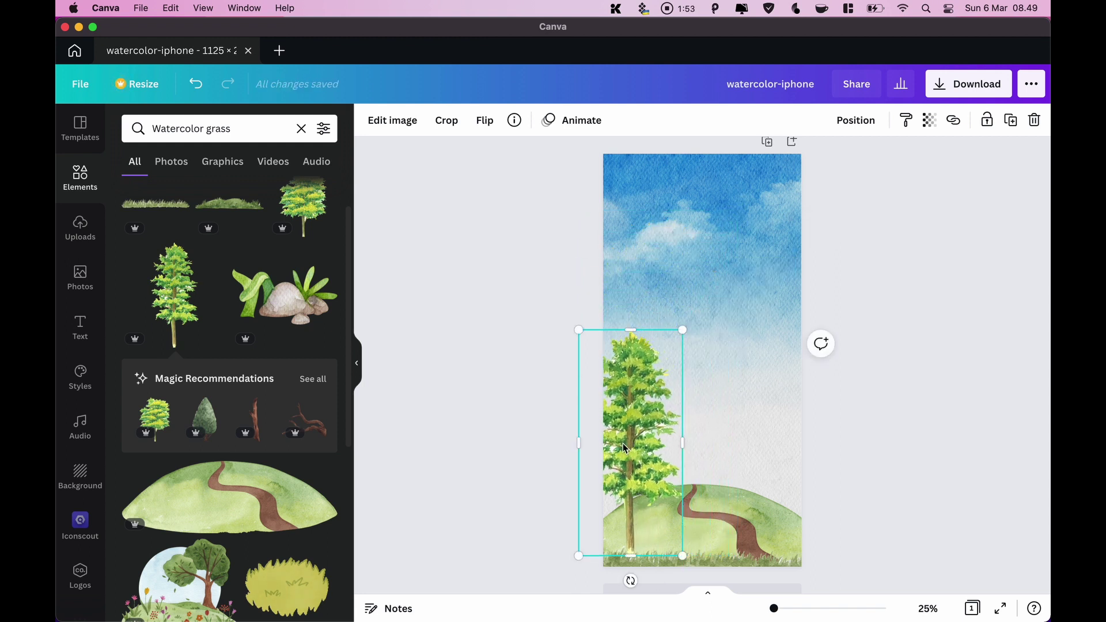
pyautogui.moveTo(624, 448); pyautogui.dragTo(649, 450)
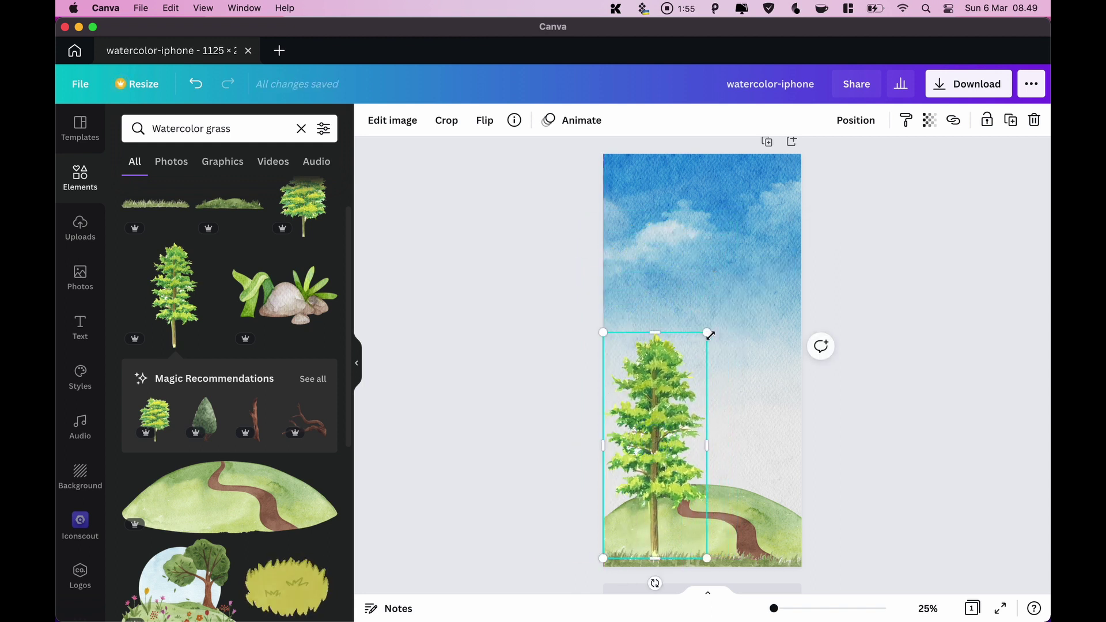
pyautogui.moveTo(710, 335); pyautogui.dragTo(699, 347)
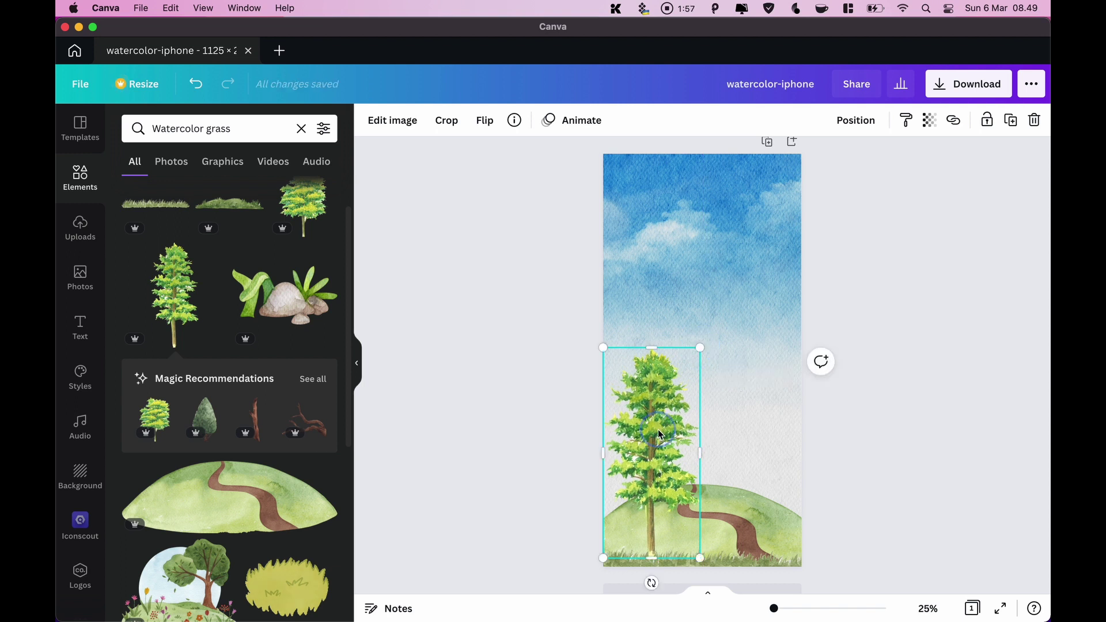
pyautogui.moveTo(660, 434); pyautogui.dragTo(663, 428)
# Send the tree one layer backward in the stacking order
pyautogui.click(857, 124)
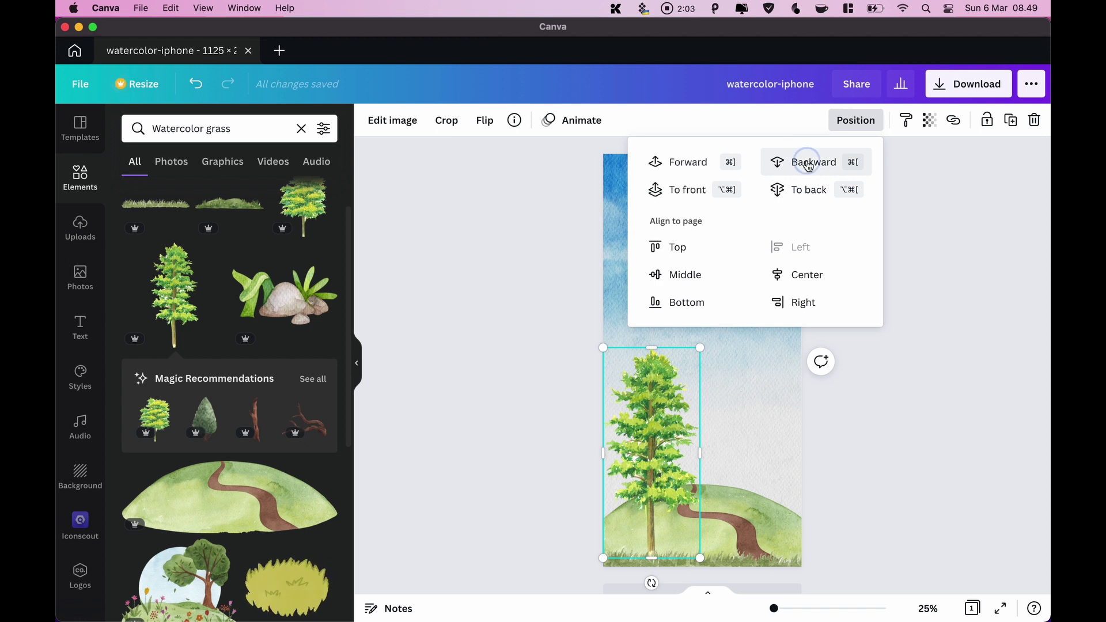
pyautogui.click(809, 164)
pyautogui.scroll(-1, 876, 346)
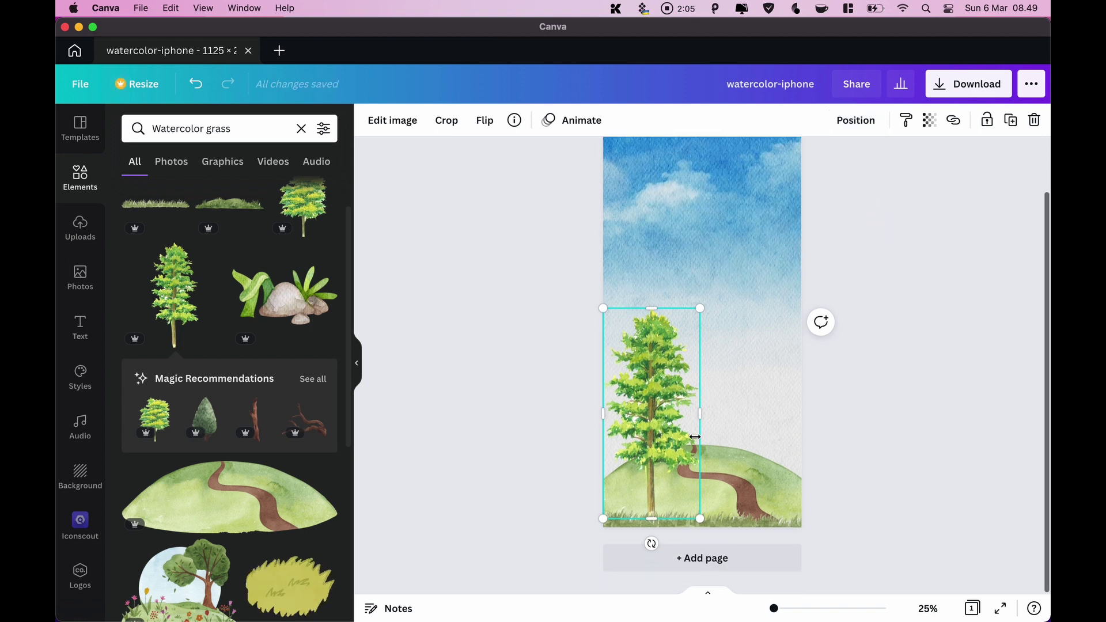
pyautogui.click(857, 463)
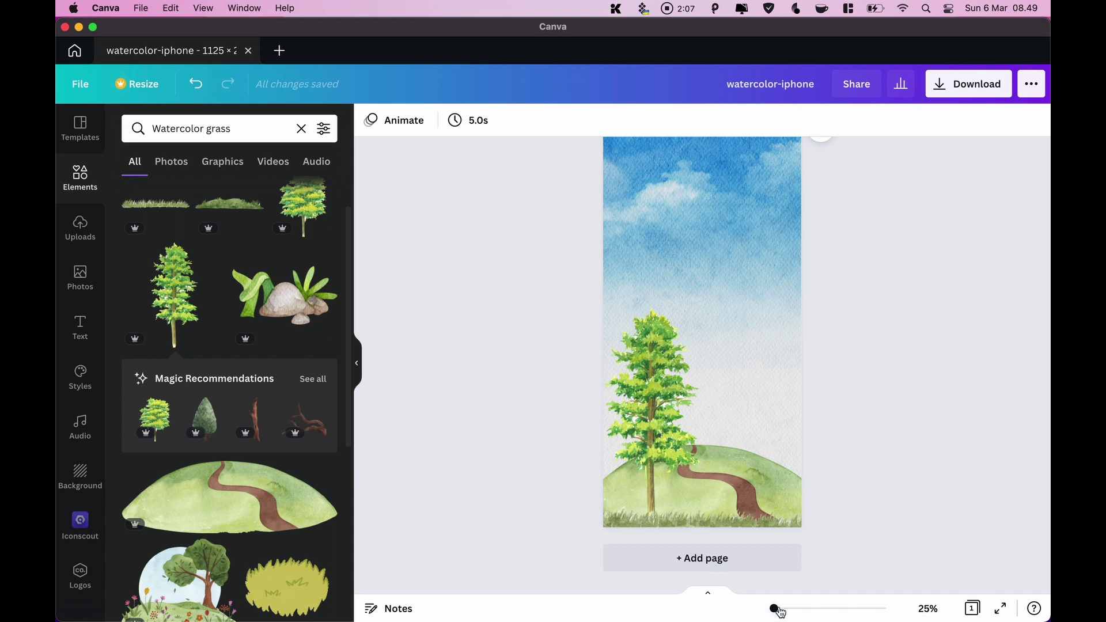
# Add the dark green grass mound from the watercolor grass results, shrunk and placed at the foot of the tree
pyautogui.moveTo(779, 611); pyautogui.dragTo(780, 610)
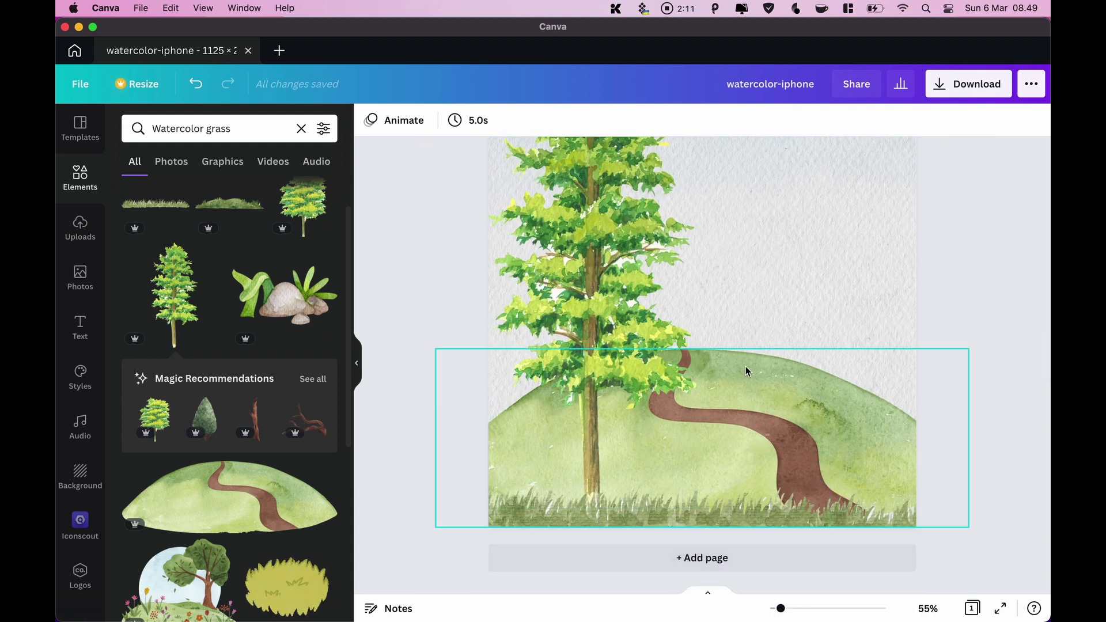
pyautogui.scroll(1, 866, 361)
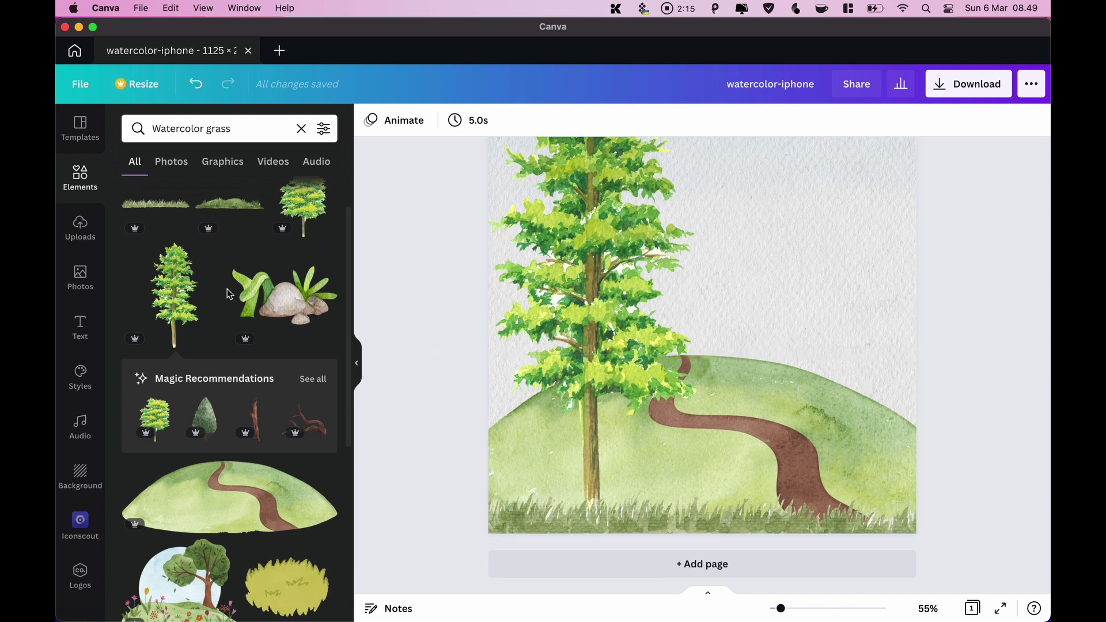
pyautogui.scroll(-5, 229, 295)
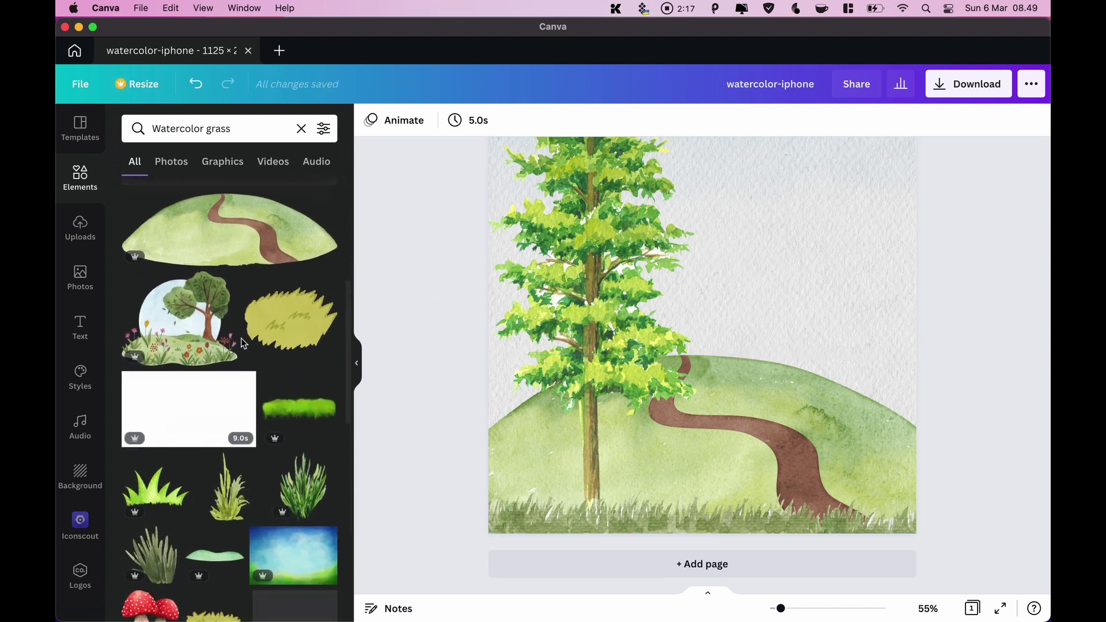
pyautogui.scroll(-3, 242, 344)
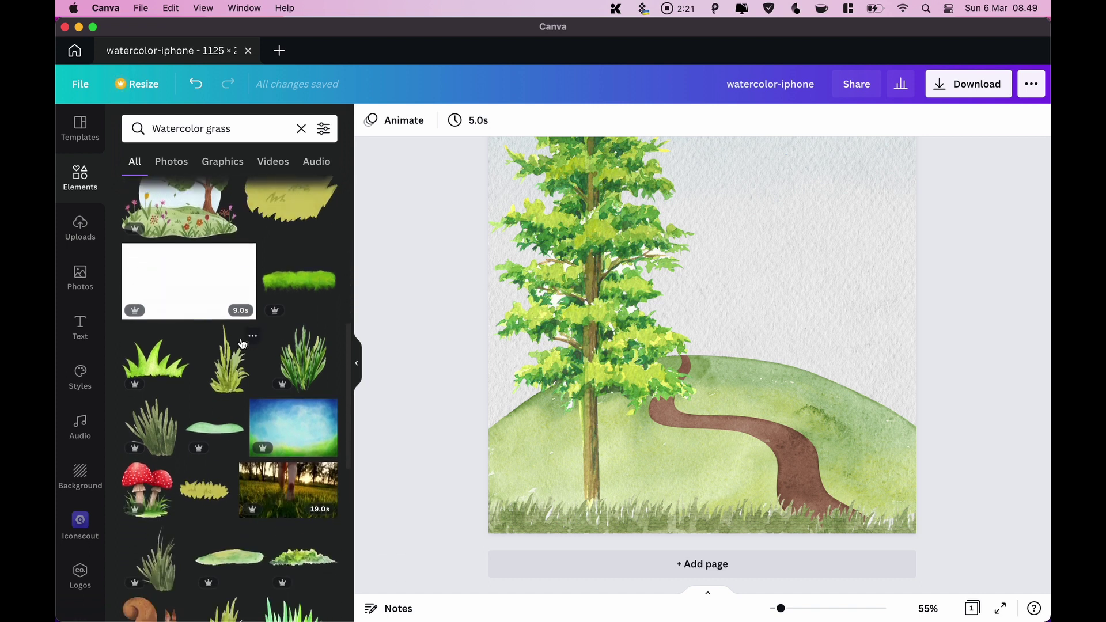
pyautogui.scroll(-1, 242, 344)
pyautogui.scroll(6, 242, 344)
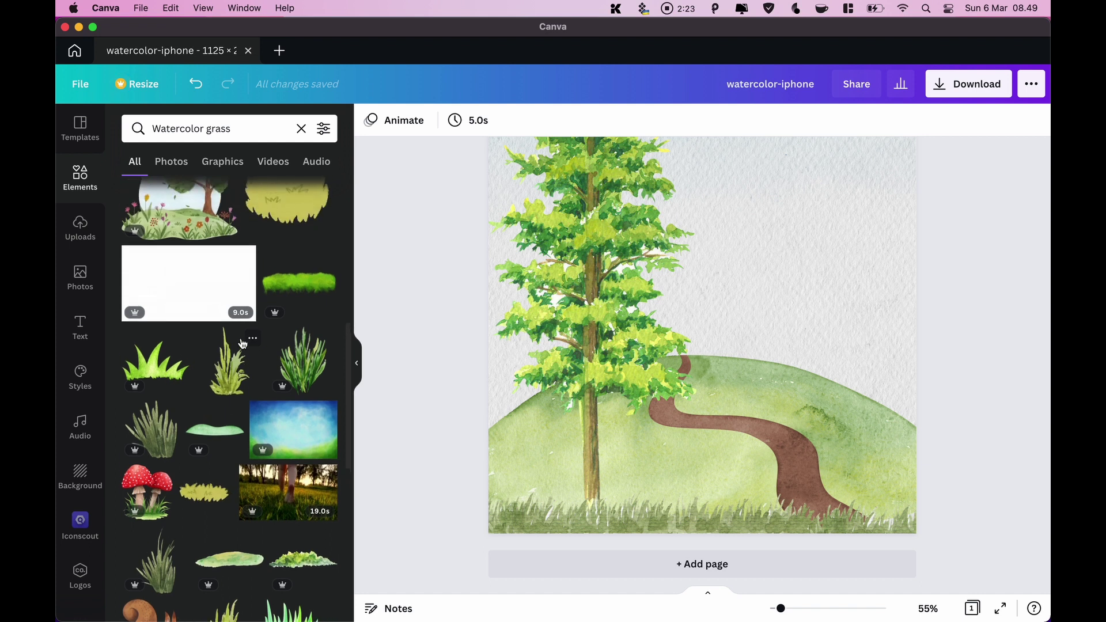
pyautogui.scroll(1, 243, 344)
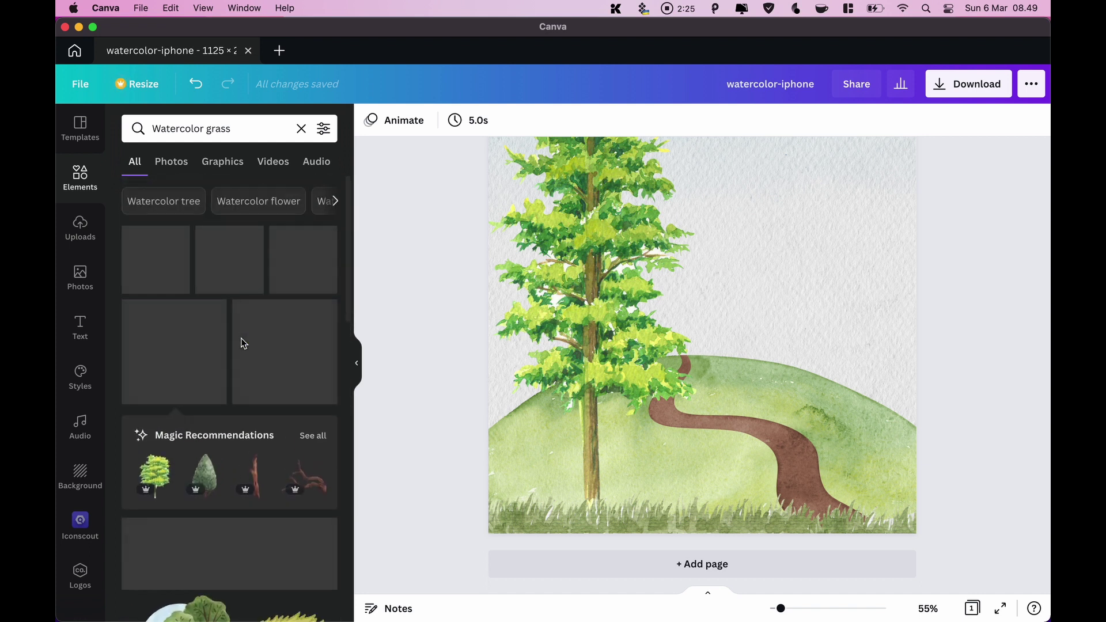
pyautogui.click(241, 270)
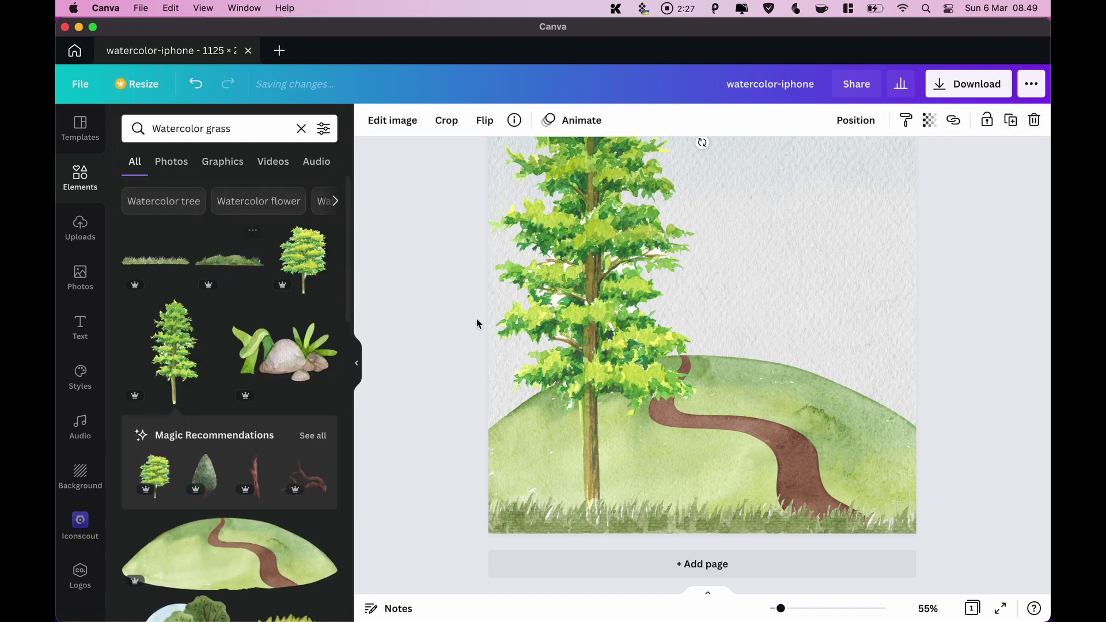
pyautogui.scroll(-5, 745, 338)
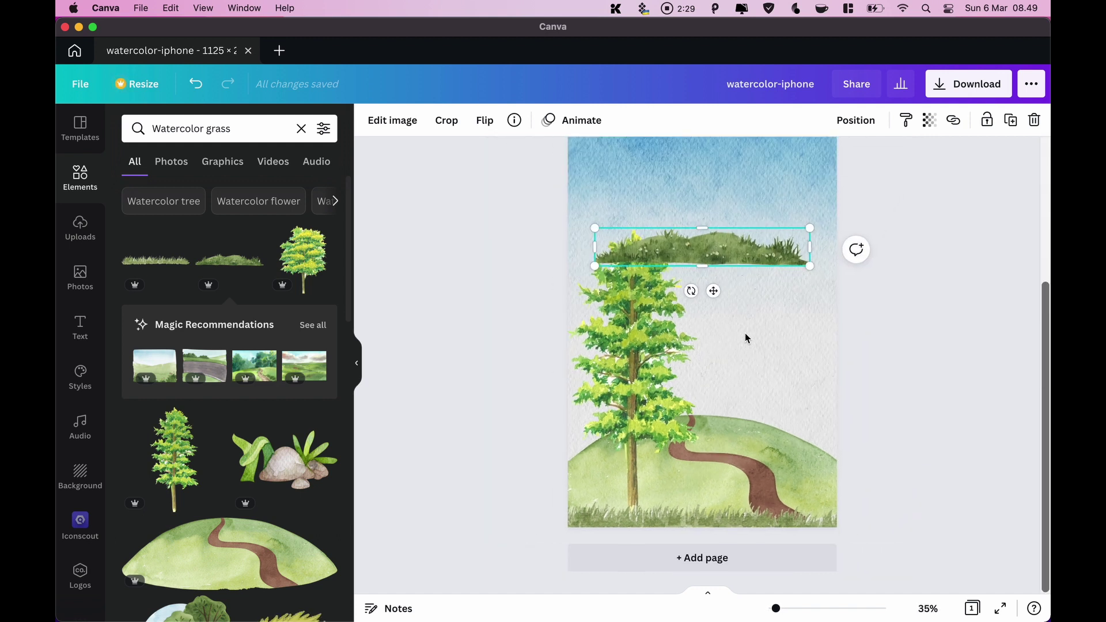
pyautogui.moveTo(715, 306); pyautogui.dragTo(685, 535)
pyautogui.moveTo(765, 493); pyautogui.dragTo(716, 501)
pyautogui.moveTo(649, 521); pyautogui.dragTo(666, 517)
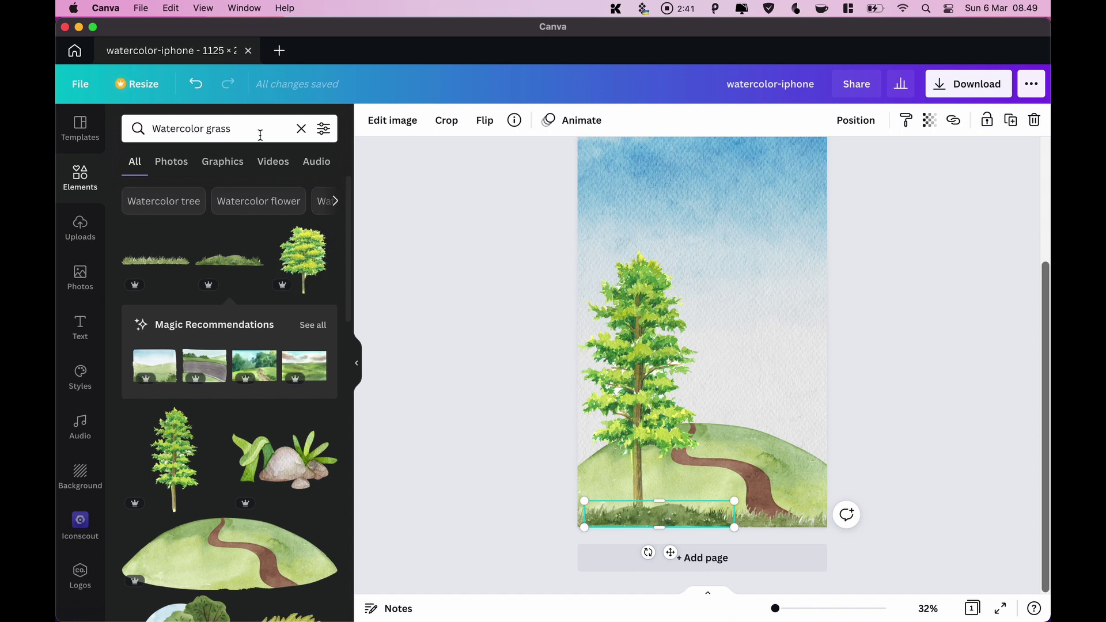
# Search for watercolor flowers and add the blue flower stem, shrunk and placed just right of the tree trunk in the grass
pyautogui.click(262, 202)
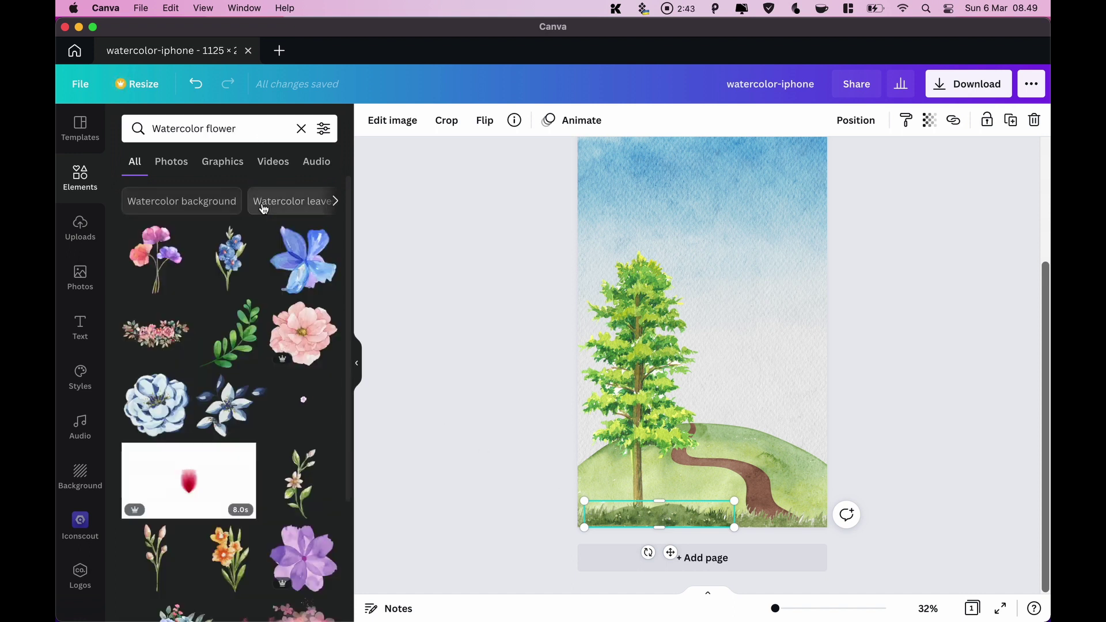
pyautogui.click(229, 256)
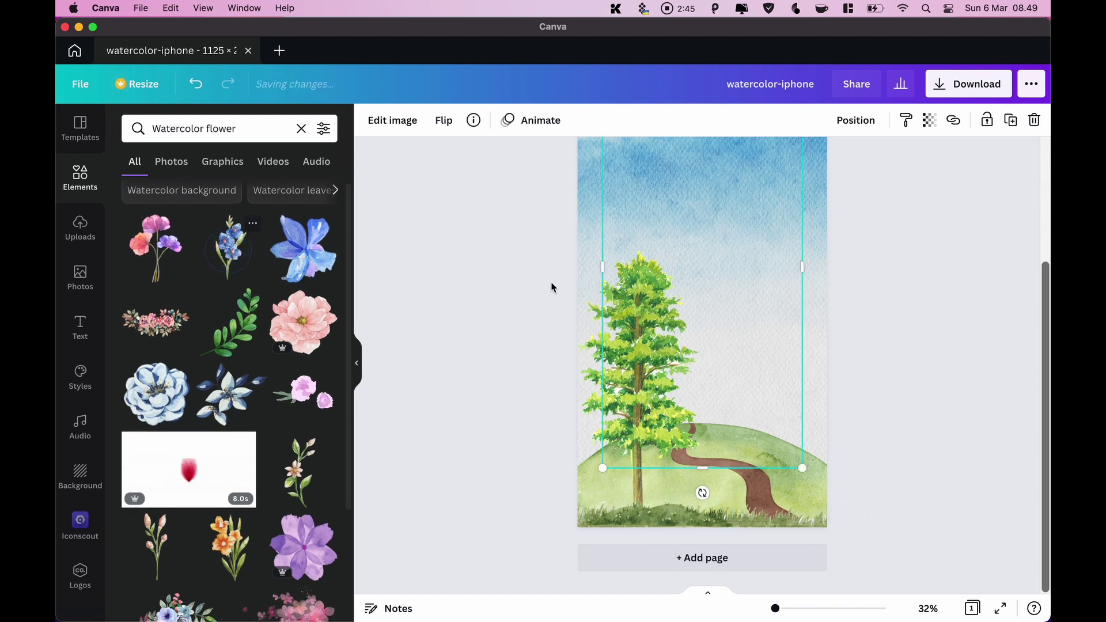
pyautogui.moveTo(718, 254); pyautogui.dragTo(681, 325)
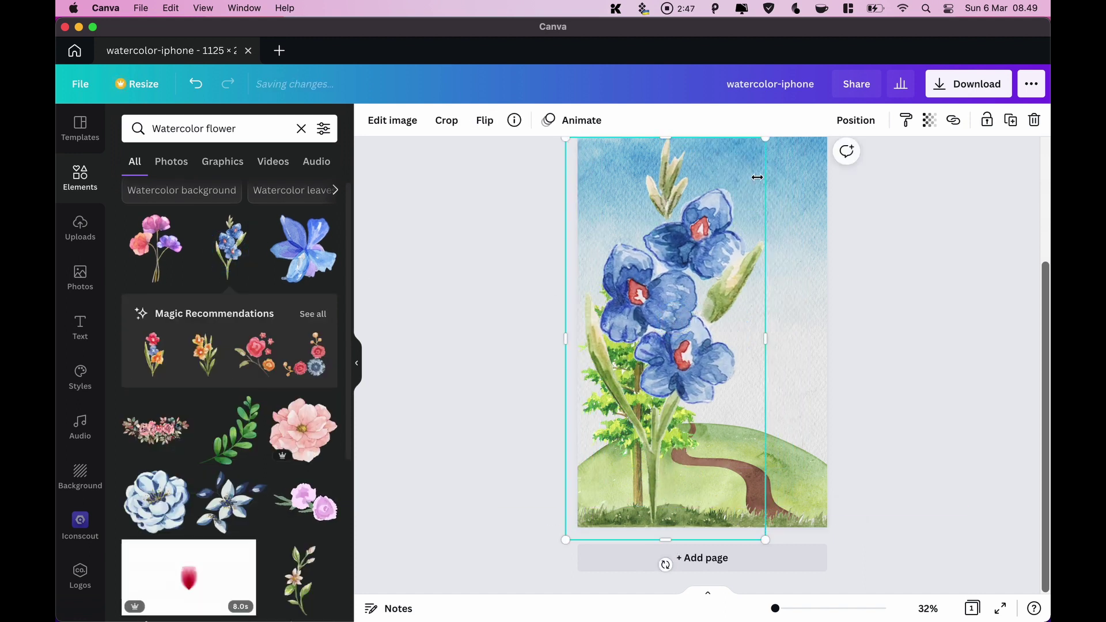
pyautogui.moveTo(766, 141); pyautogui.dragTo(655, 387)
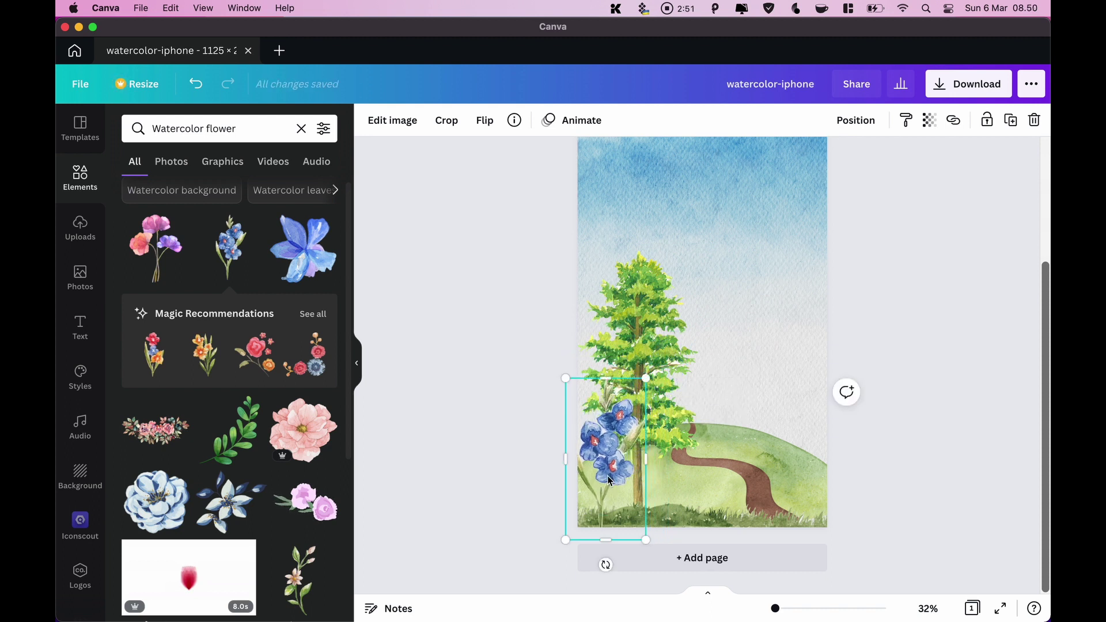
pyautogui.moveTo(608, 480); pyautogui.dragTo(676, 474)
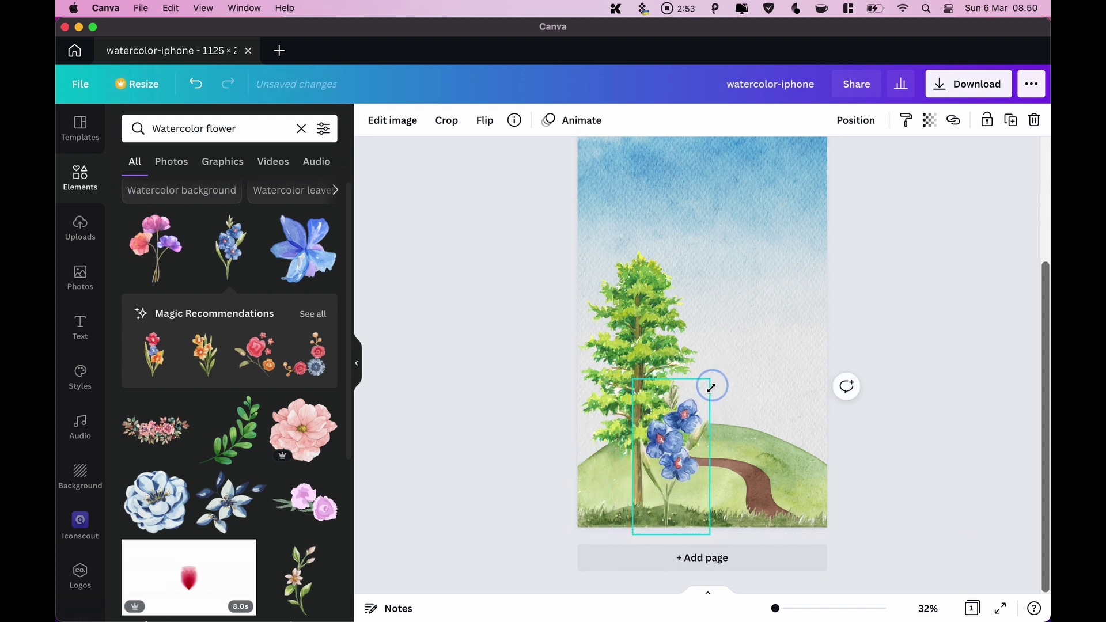
pyautogui.moveTo(711, 388); pyautogui.dragTo(661, 498)
pyautogui.click(933, 385)
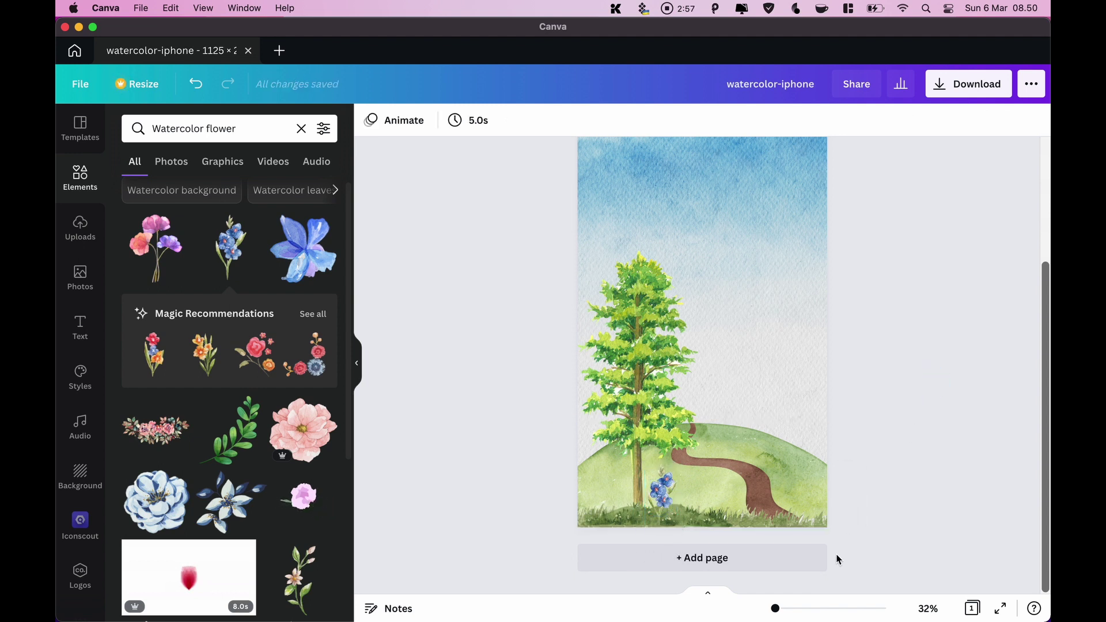
# Add the three-bloom pink, coral and purple flower, scaled to about the blue flower's height and placed directly right of it
pyautogui.moveTo(778, 608); pyautogui.dragTo(779, 608)
pyautogui.scroll(-3, 720, 432)
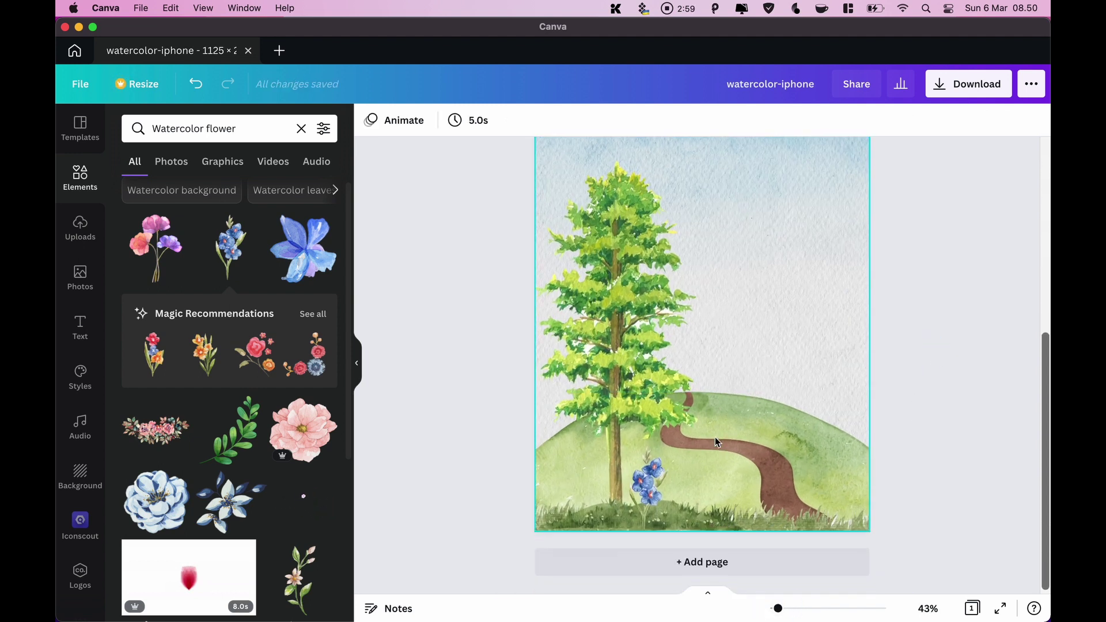
pyautogui.click(648, 481)
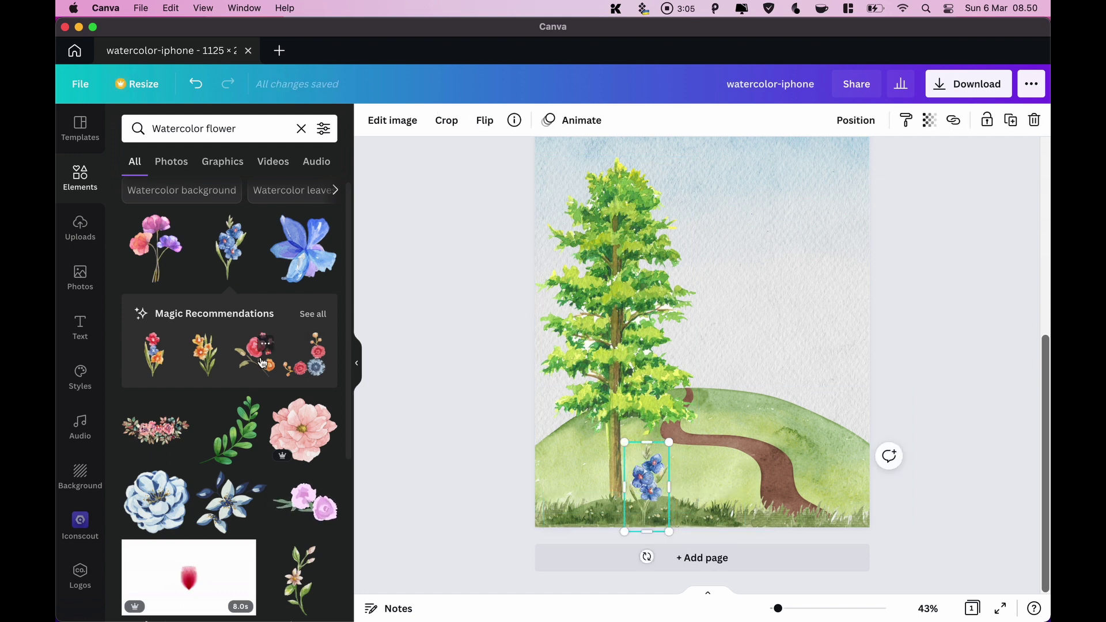
pyautogui.click(164, 271)
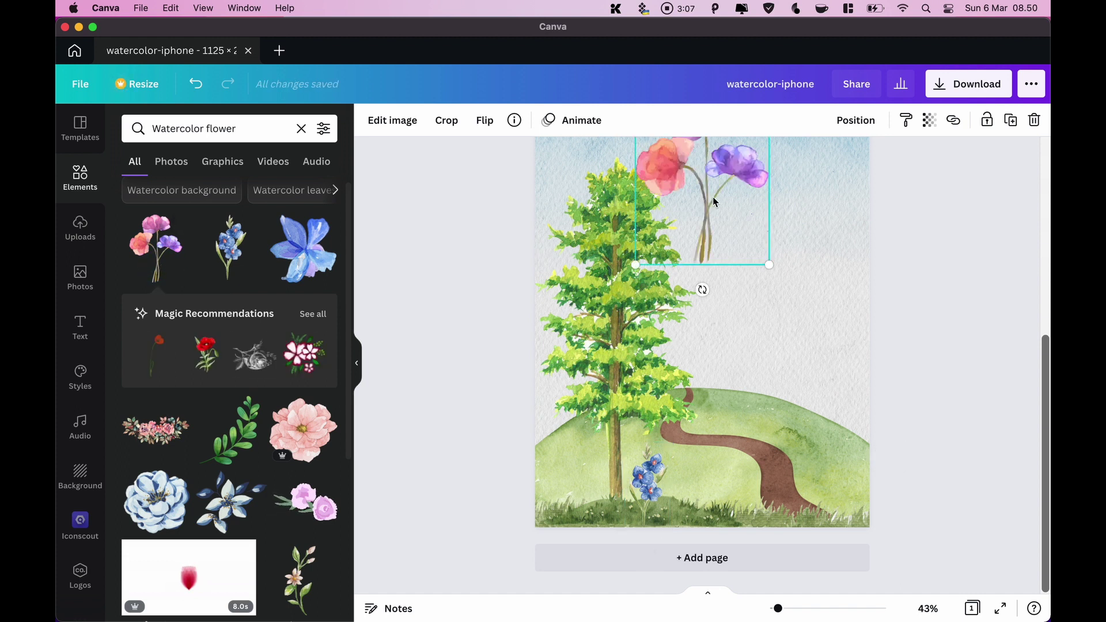
pyautogui.moveTo(711, 230); pyautogui.dragTo(697, 457)
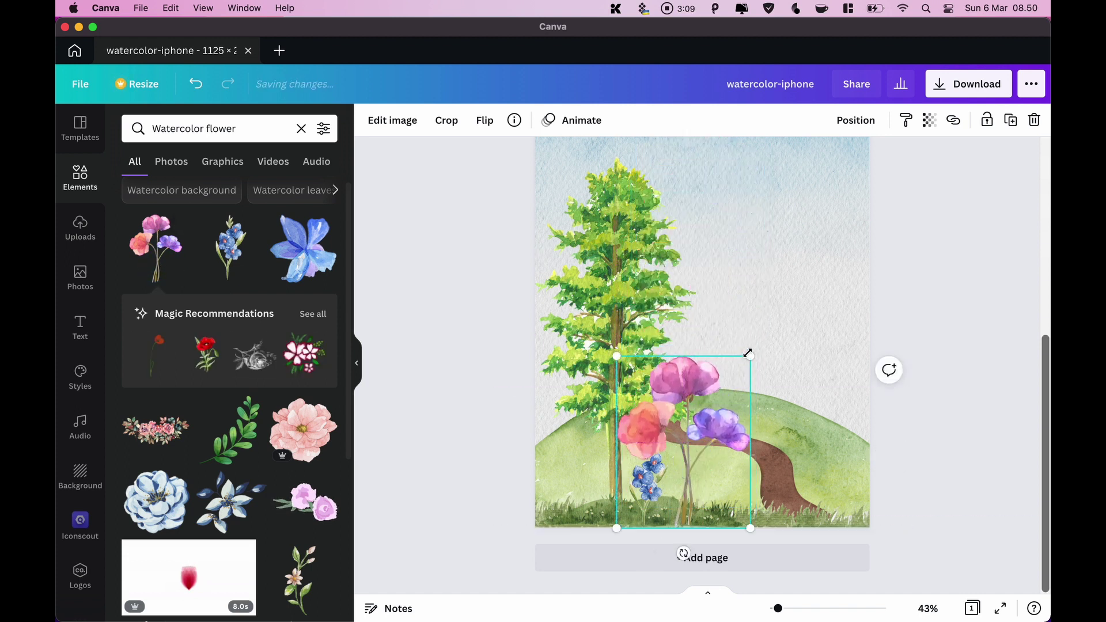
pyautogui.moveTo(747, 352); pyautogui.dragTo(688, 444)
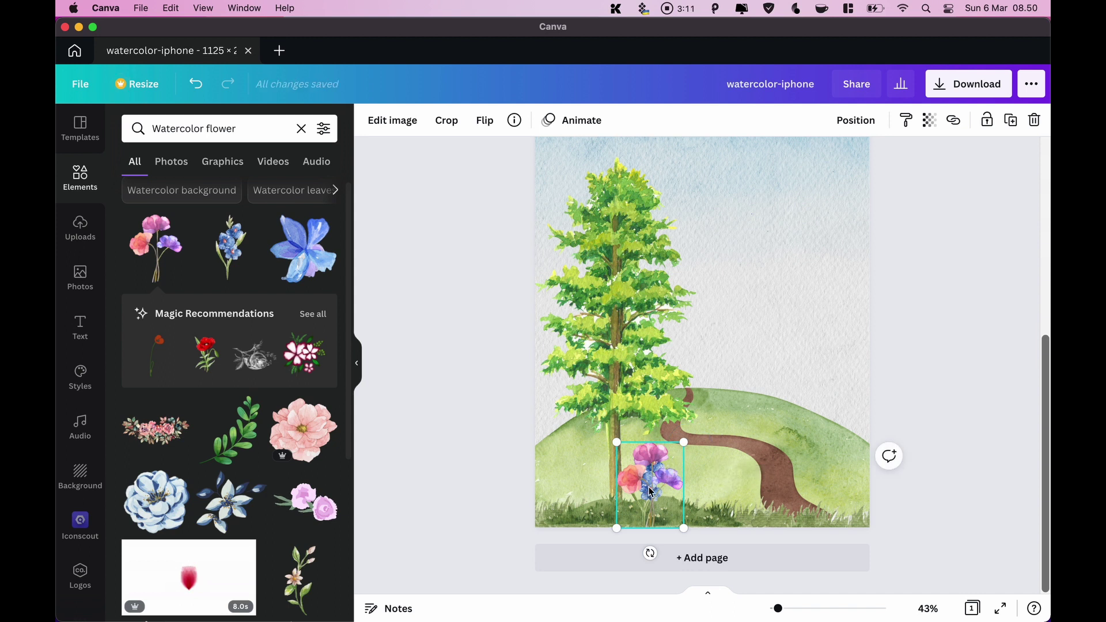
pyautogui.moveTo(650, 491); pyautogui.dragTo(678, 468)
pyautogui.moveTo(703, 426); pyautogui.dragTo(694, 478)
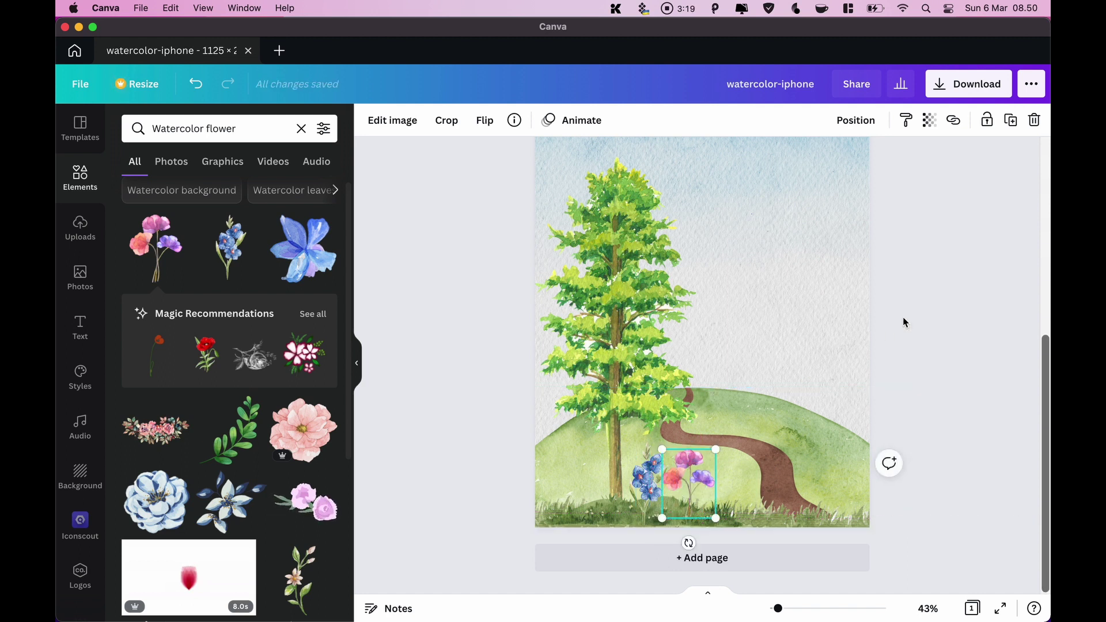
pyautogui.click(917, 313)
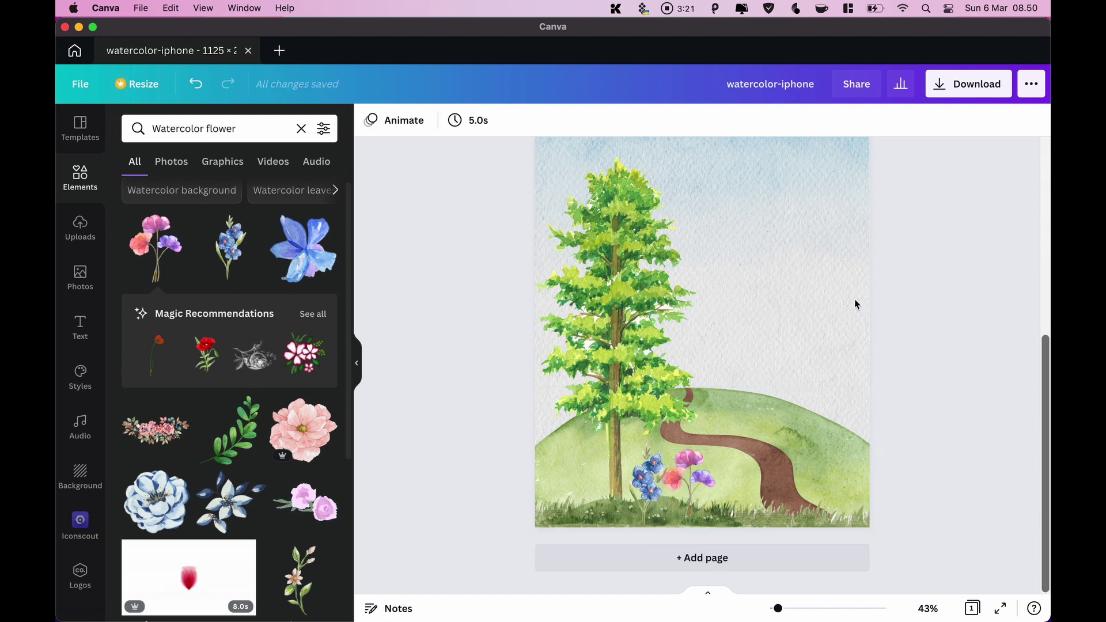
# Add the orange flowers with long green leaves, shrunk and placed in the grass left of the tree at the page edge
pyautogui.scroll(-5, 203, 333)
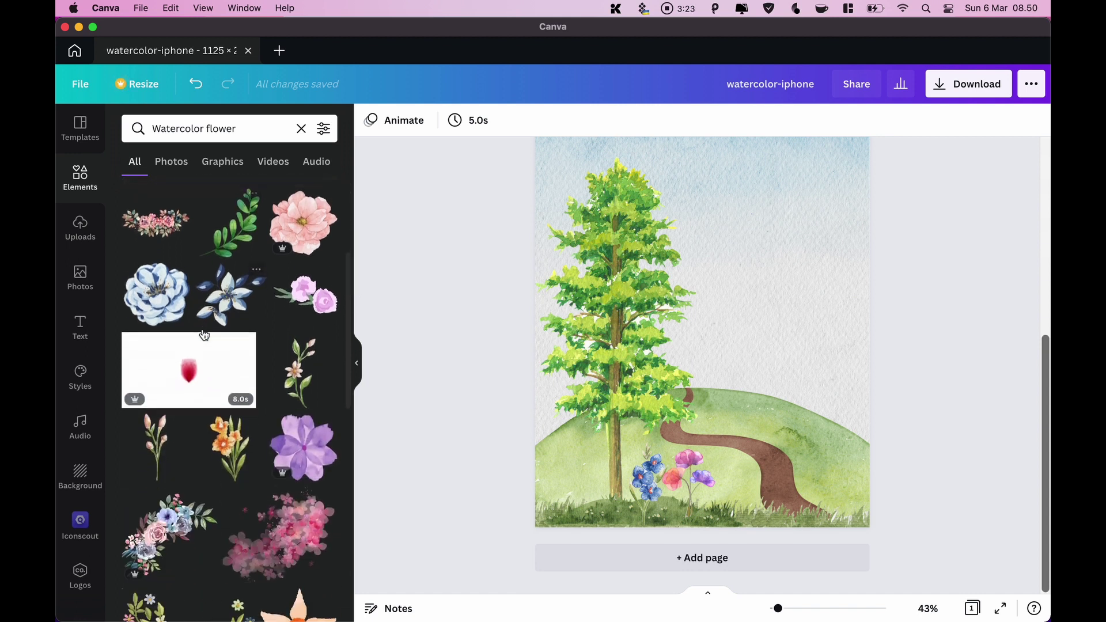
pyautogui.scroll(-3, 204, 335)
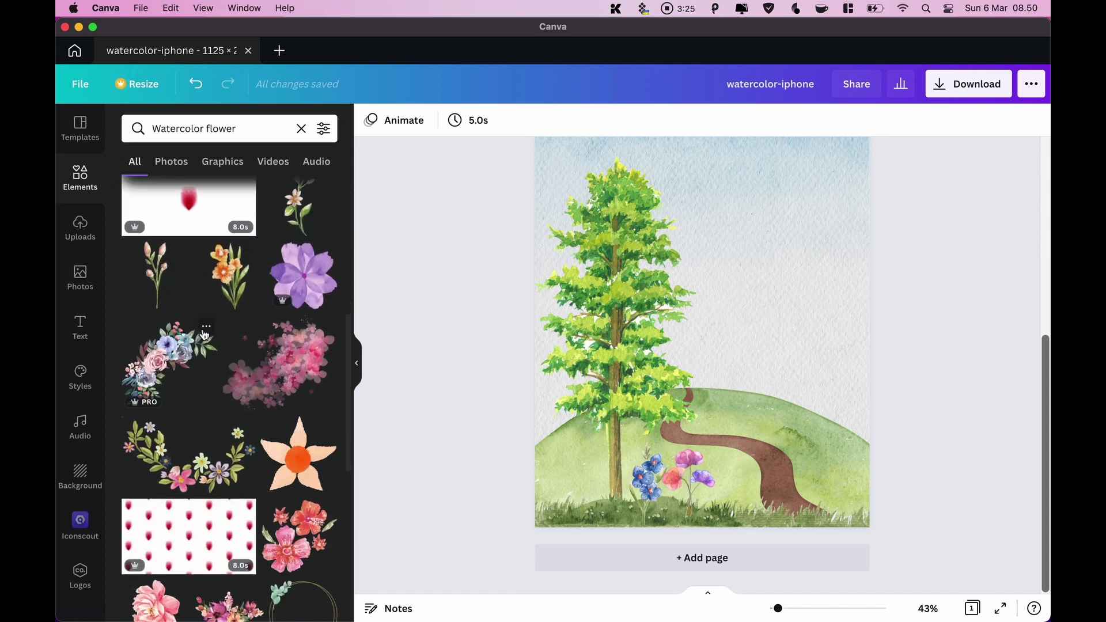
pyautogui.click(234, 300)
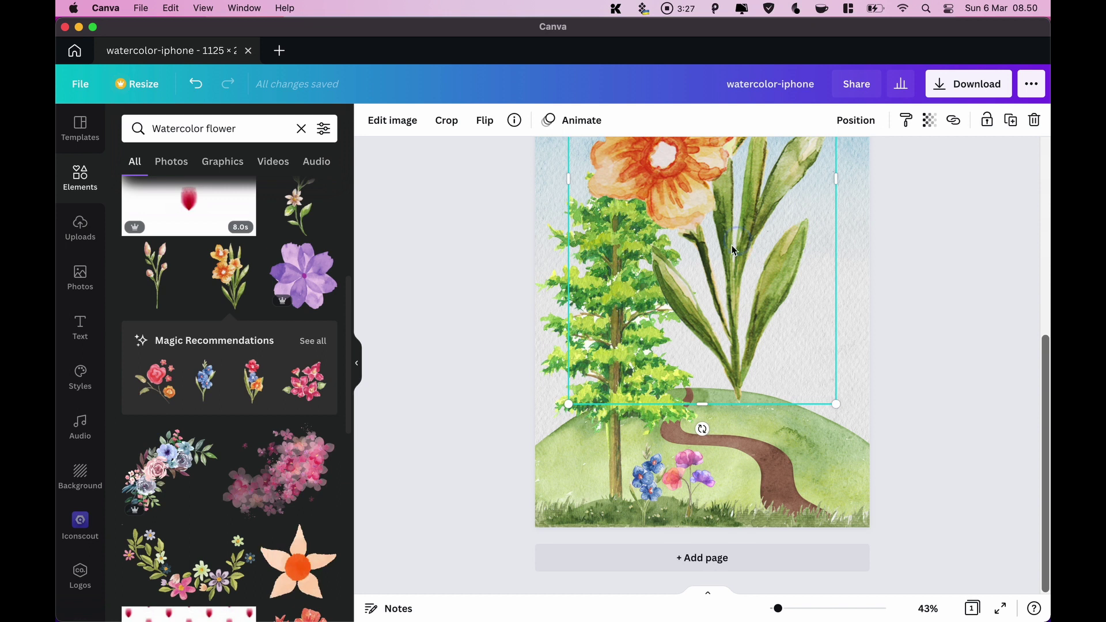
pyautogui.moveTo(733, 250); pyautogui.dragTo(586, 379)
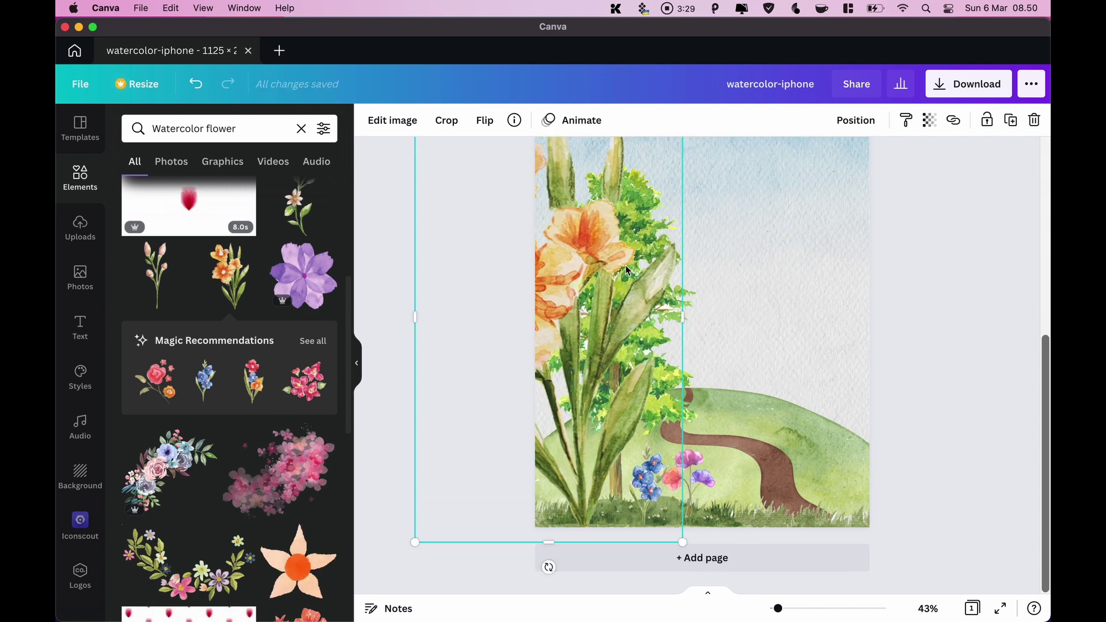
pyautogui.scroll(2, 627, 270)
pyautogui.moveTo(684, 174); pyautogui.dragTo(602, 309)
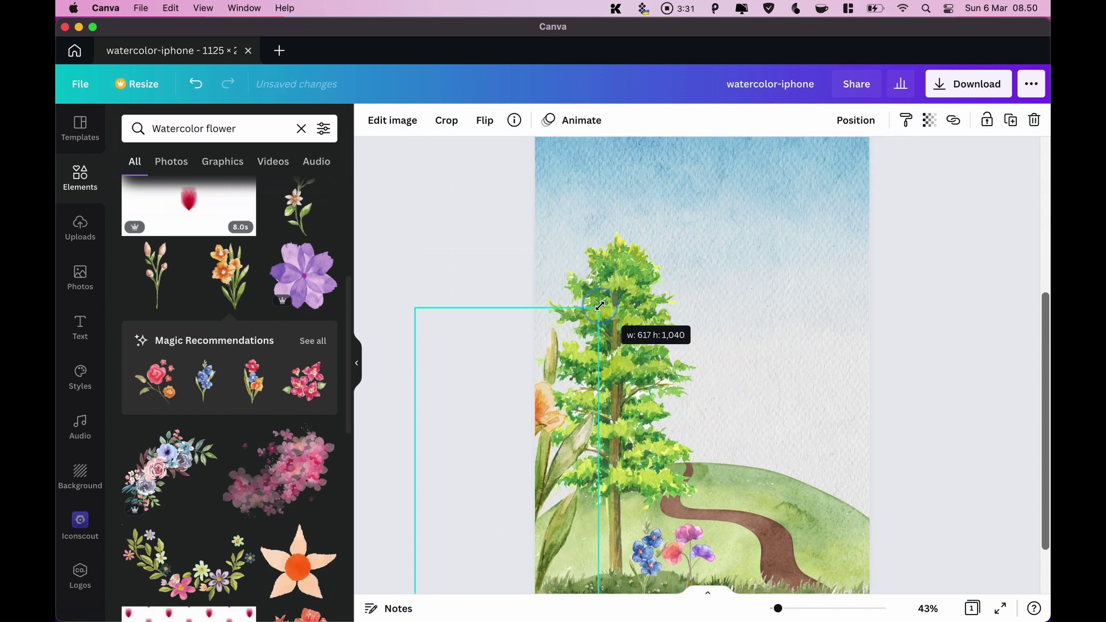
pyautogui.moveTo(562, 436); pyautogui.dragTo(701, 416)
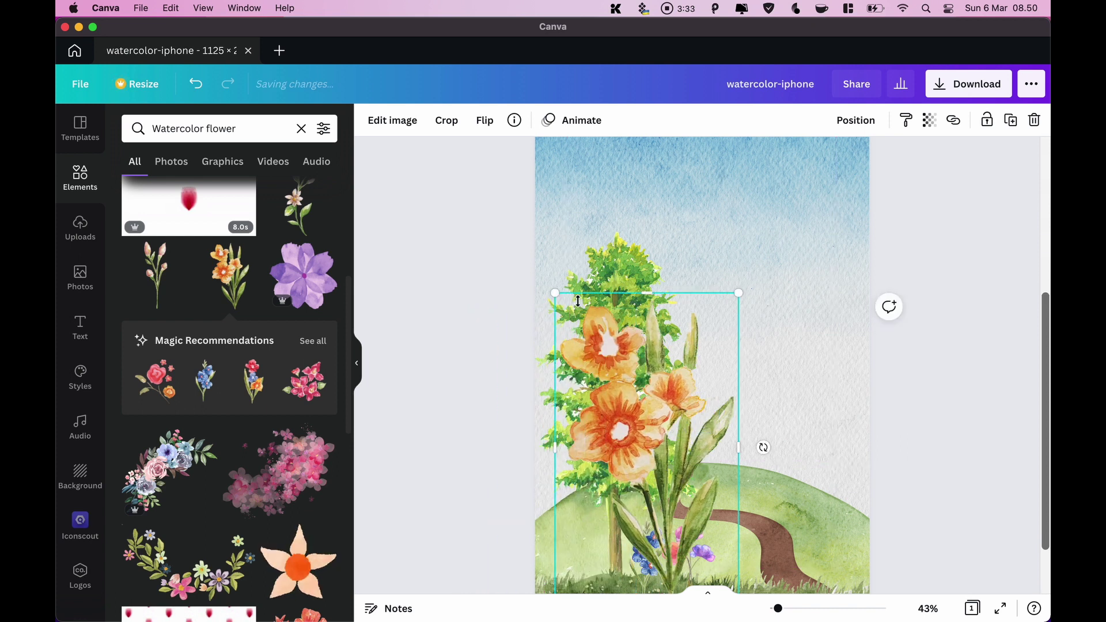
pyautogui.moveTo(572, 301); pyautogui.dragTo(586, 414)
pyautogui.scroll(-2, 686, 398)
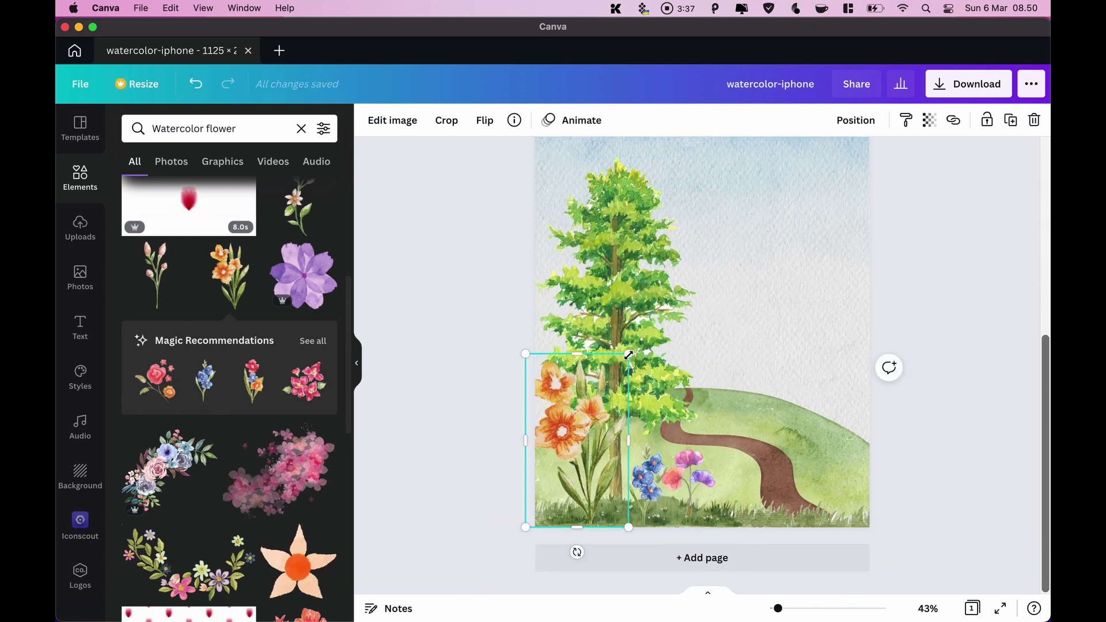
pyautogui.moveTo(625, 354); pyautogui.dragTo(583, 431)
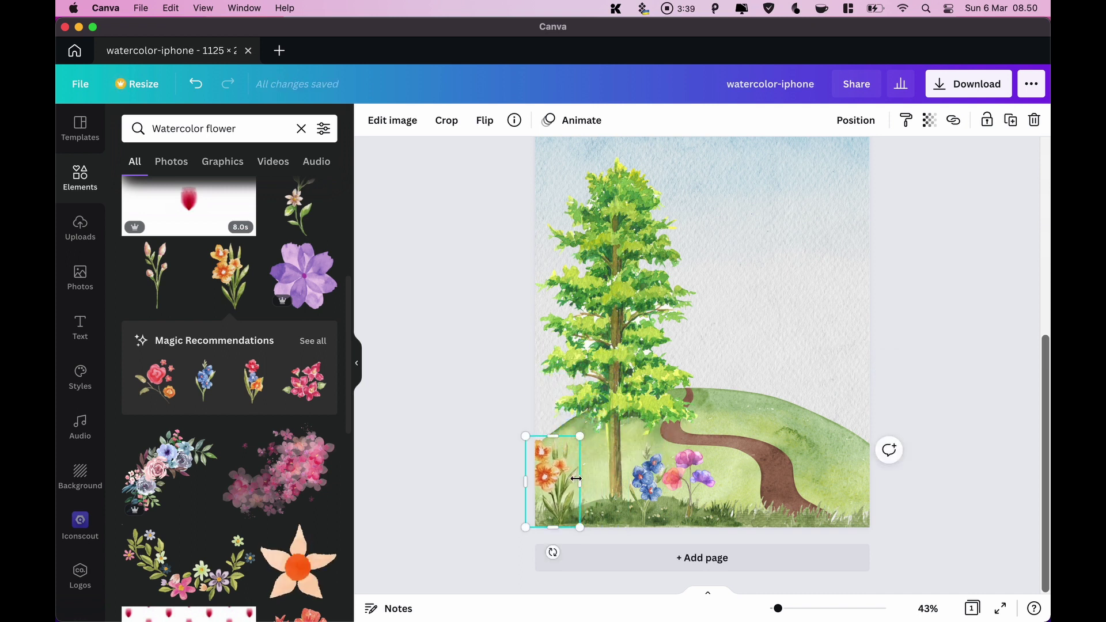
pyautogui.moveTo(565, 490); pyautogui.dragTo(570, 486)
pyautogui.click(467, 389)
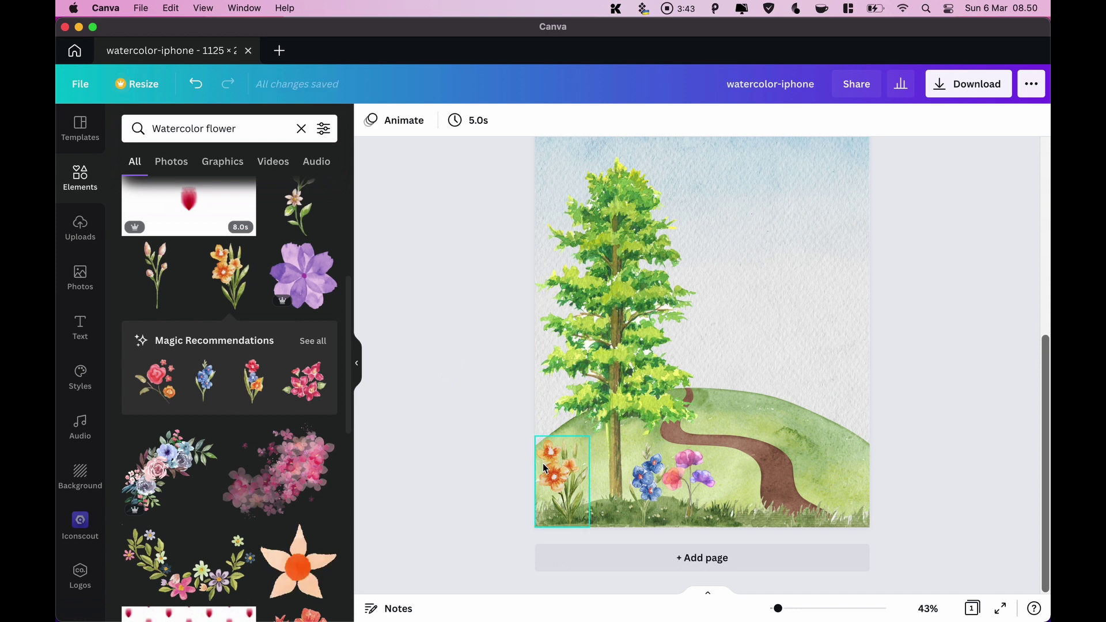
# Shrink the orange flowers slightly and shift them a little inward from the page's left edge
pyautogui.click(561, 468)
pyautogui.moveTo(589, 441); pyautogui.dragTo(585, 449)
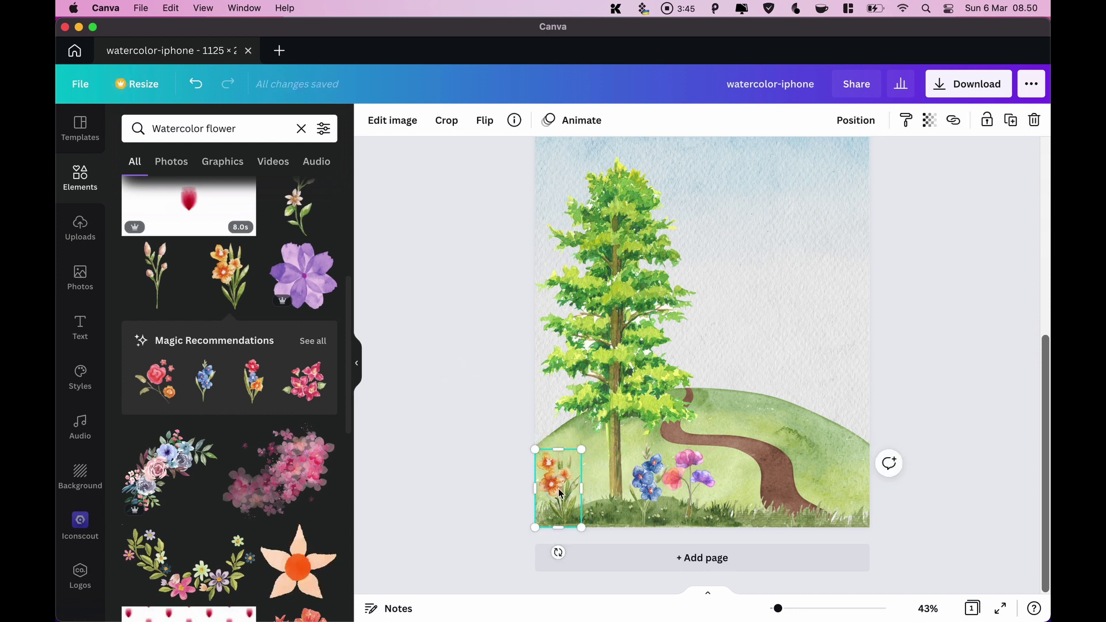
pyautogui.moveTo(555, 490); pyautogui.dragTo(565, 490)
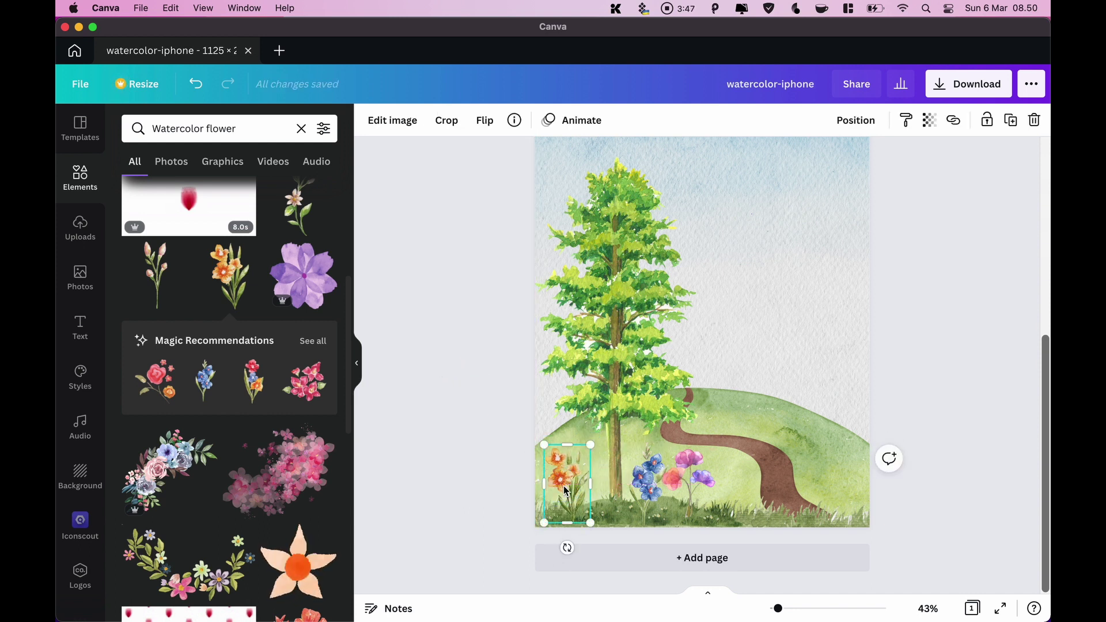
# Add the round pale pink flower bouquet, shrunk to a small cluster and placed on the hill just left of the brown path
pyautogui.scroll(-10, 245, 402)
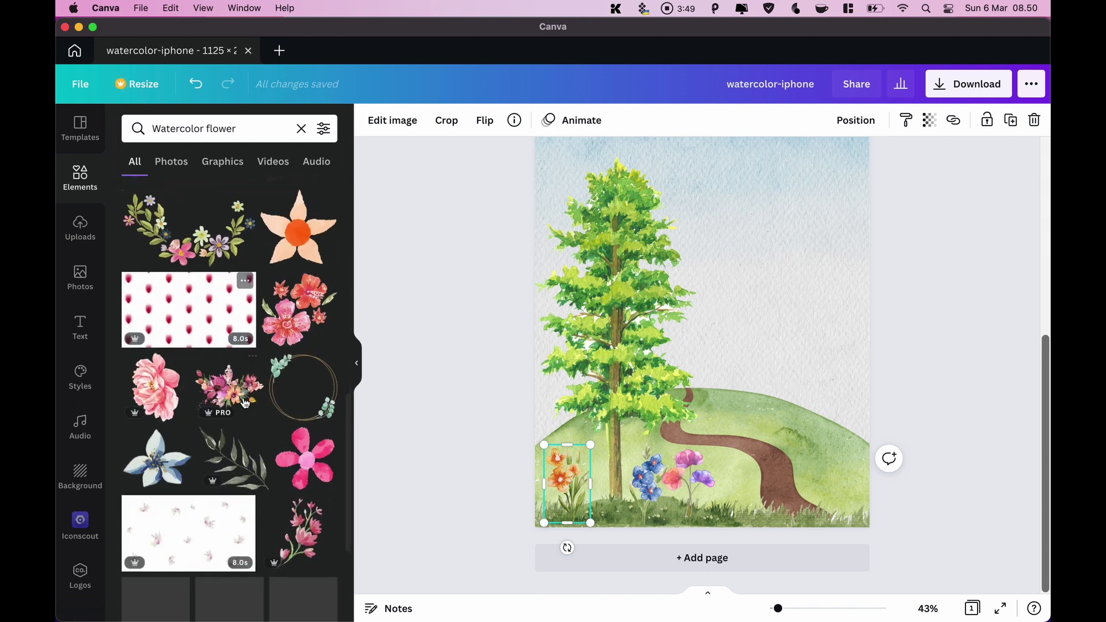
pyautogui.scroll(-5, 245, 403)
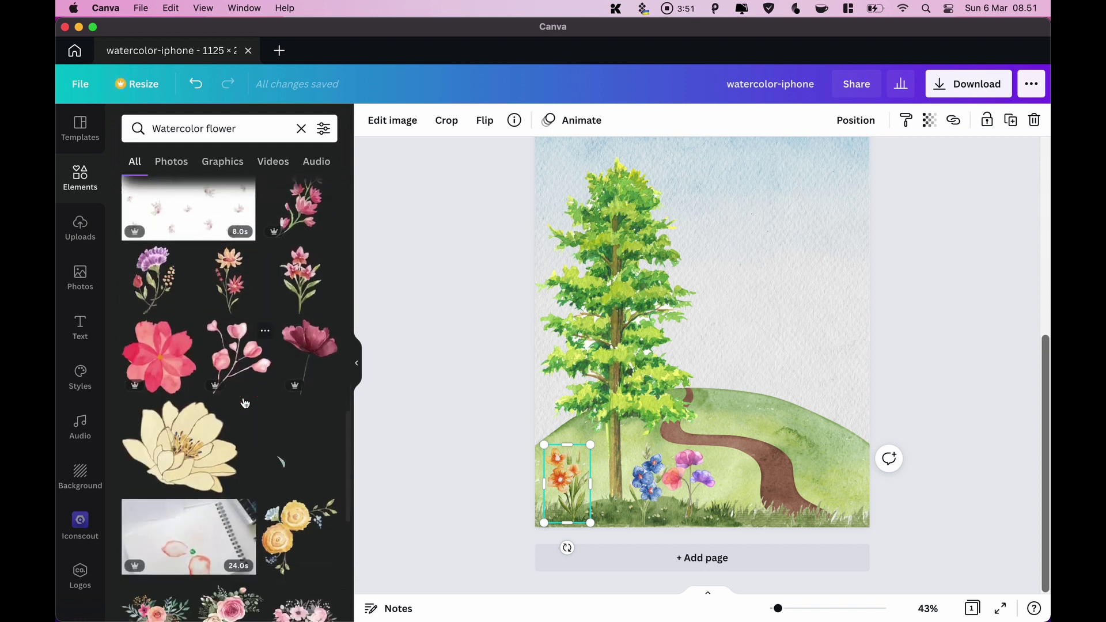
pyautogui.scroll(-2, 245, 402)
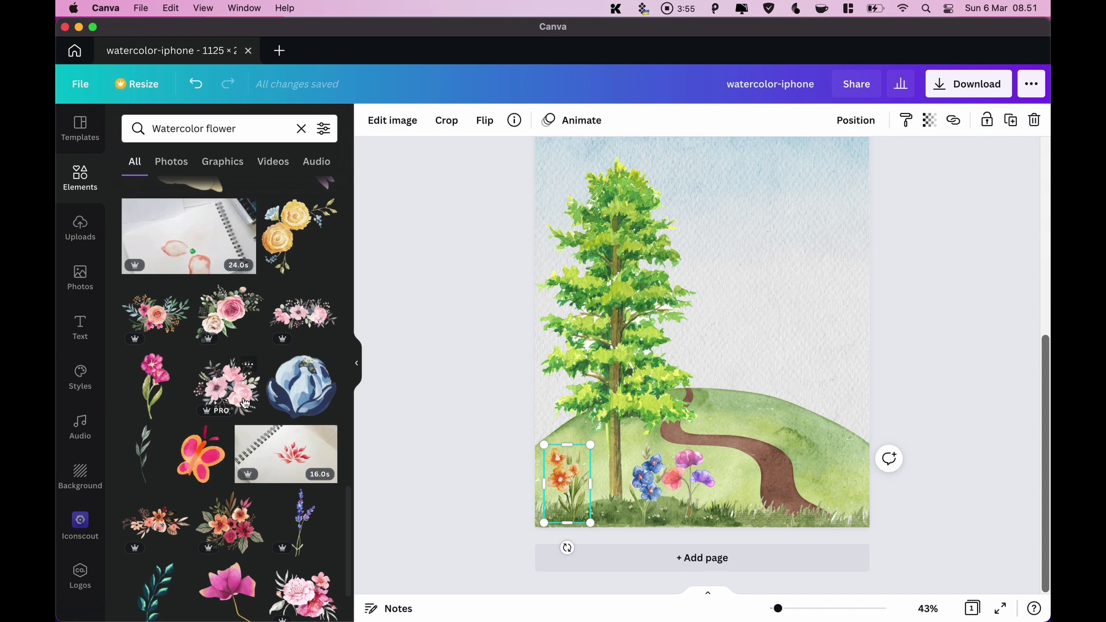
pyautogui.click(245, 402)
pyautogui.moveTo(699, 321); pyautogui.dragTo(794, 390)
pyautogui.moveTo(892, 223); pyautogui.dragTo(738, 475)
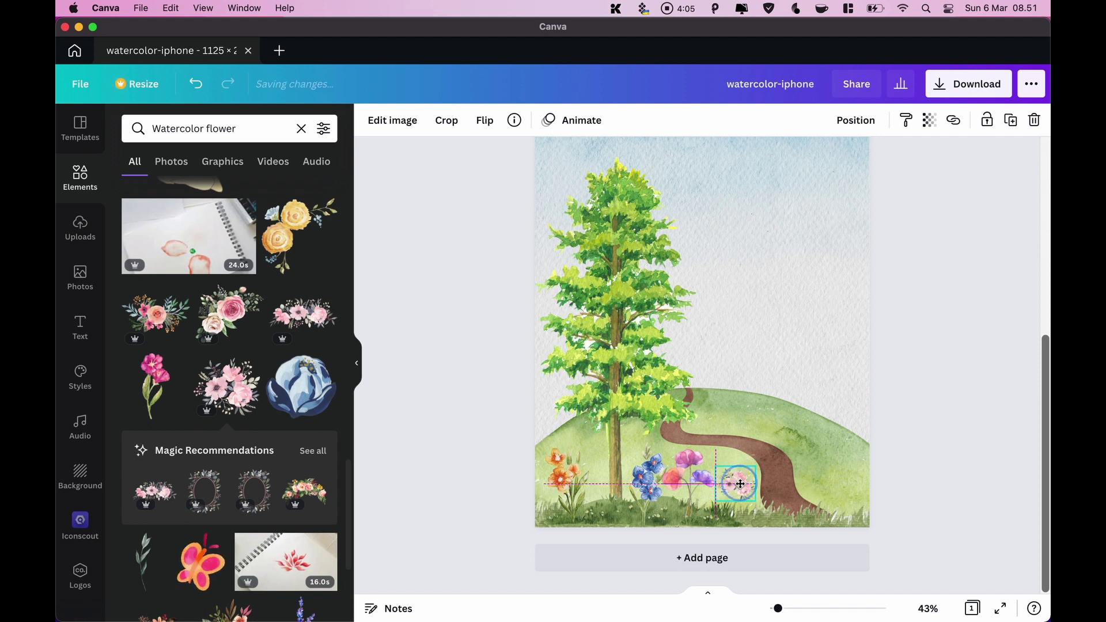
pyautogui.click(961, 314)
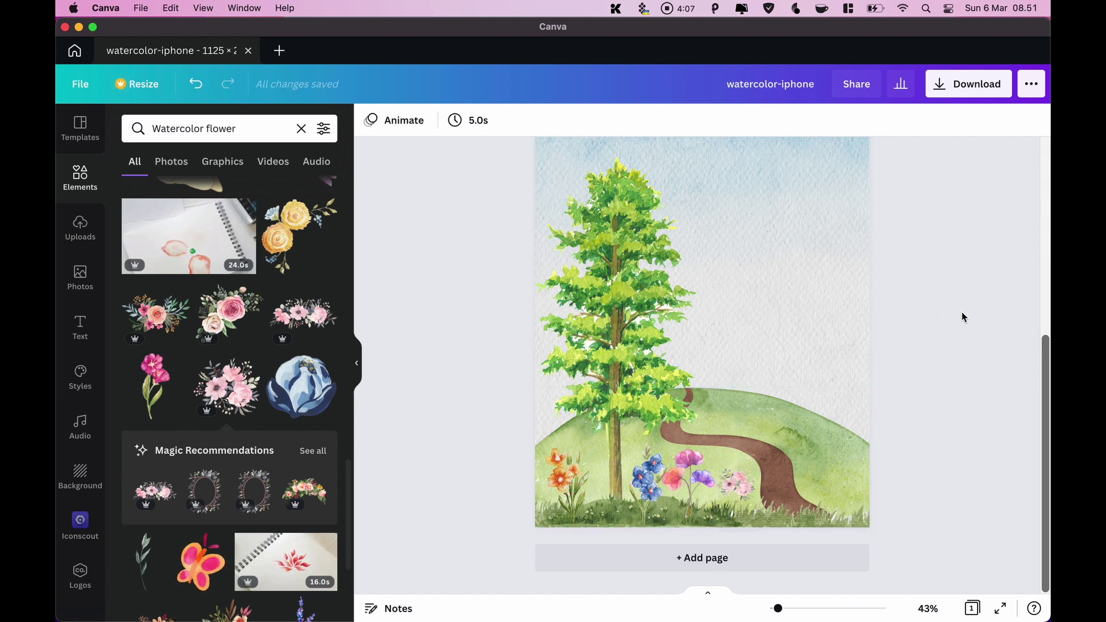
# Shrink the pink, coral and purple flower trio and move it between the orange flowers and the tree trunk
pyautogui.click(678, 482)
pyautogui.moveTo(712, 449); pyautogui.dragTo(607, 502)
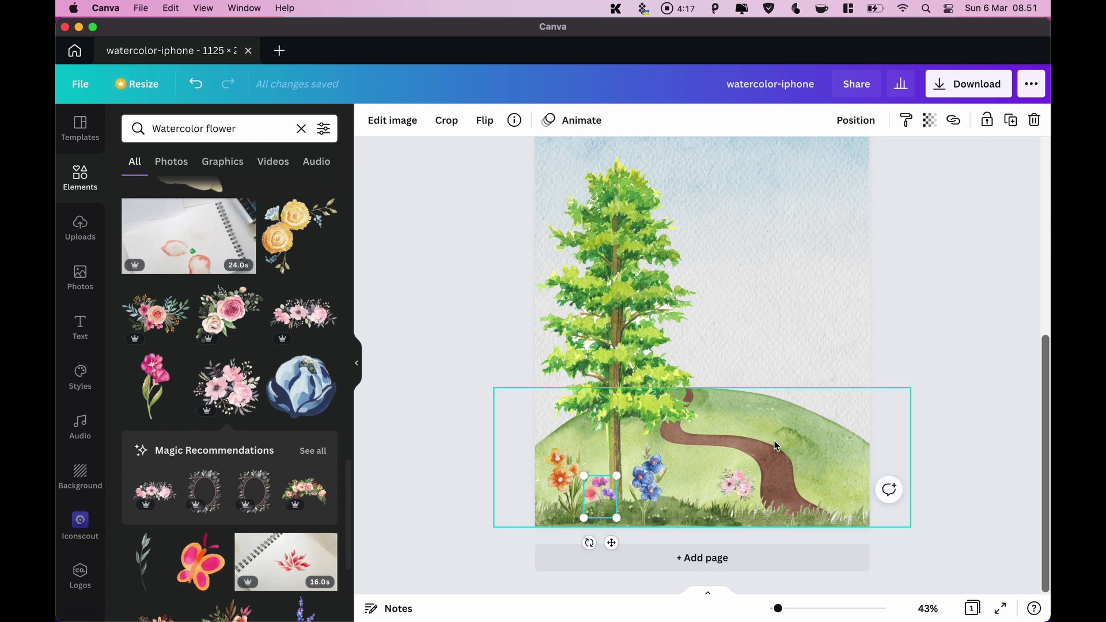
# Add the wide orange and coral floral arrangement, shrunk and placed in the grass between the blue flower and the pink bouquet
pyautogui.scroll(-5, 239, 390)
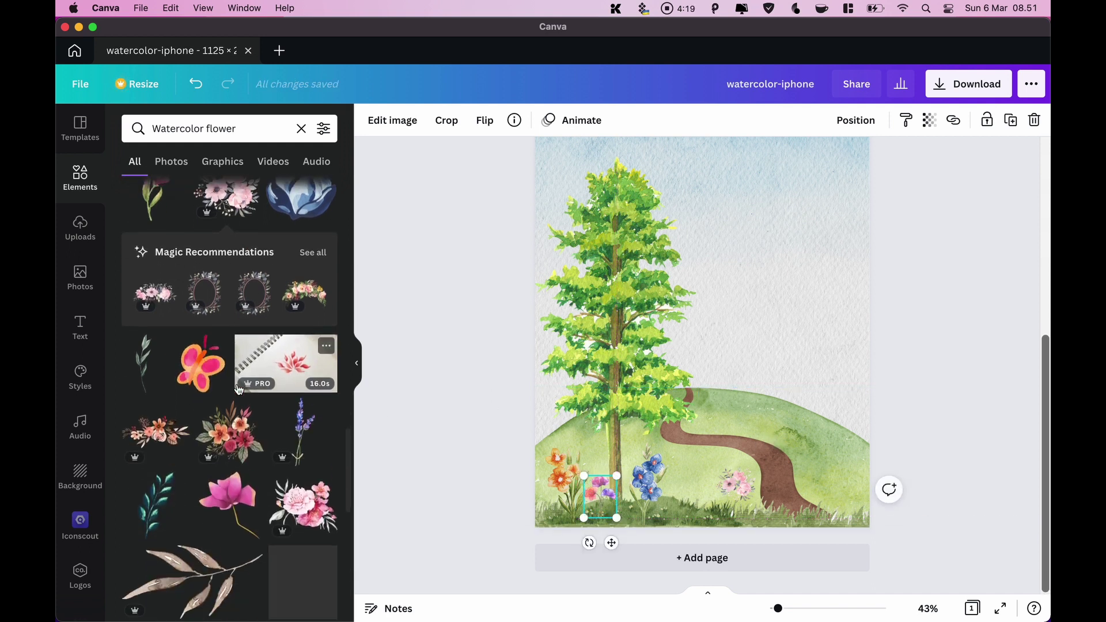
pyautogui.click(237, 383)
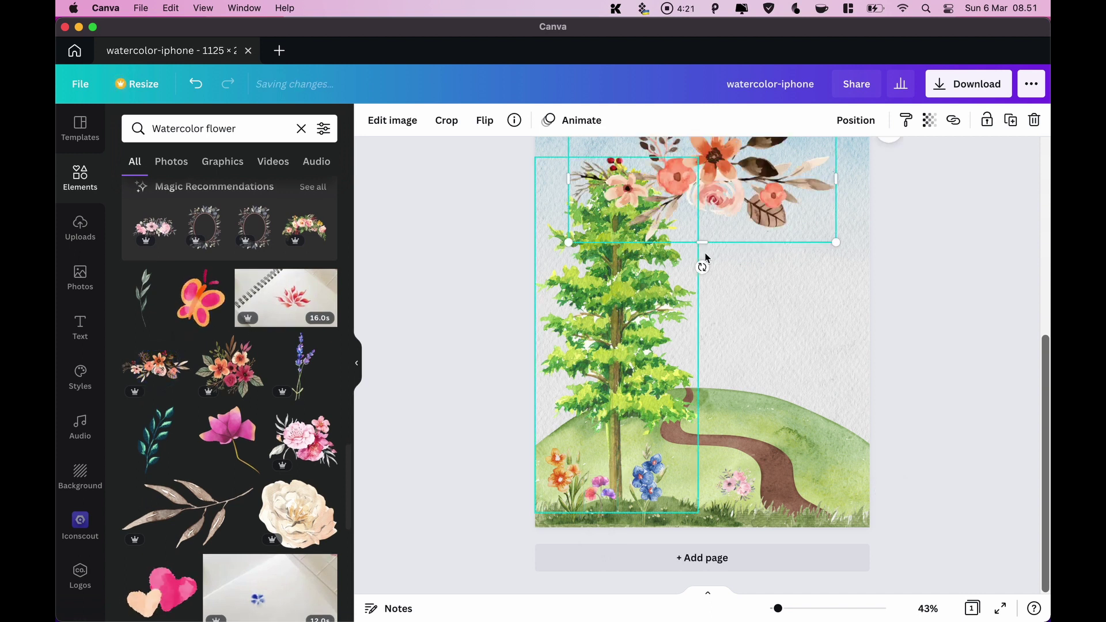
pyautogui.moveTo(734, 181); pyautogui.dragTo(756, 519)
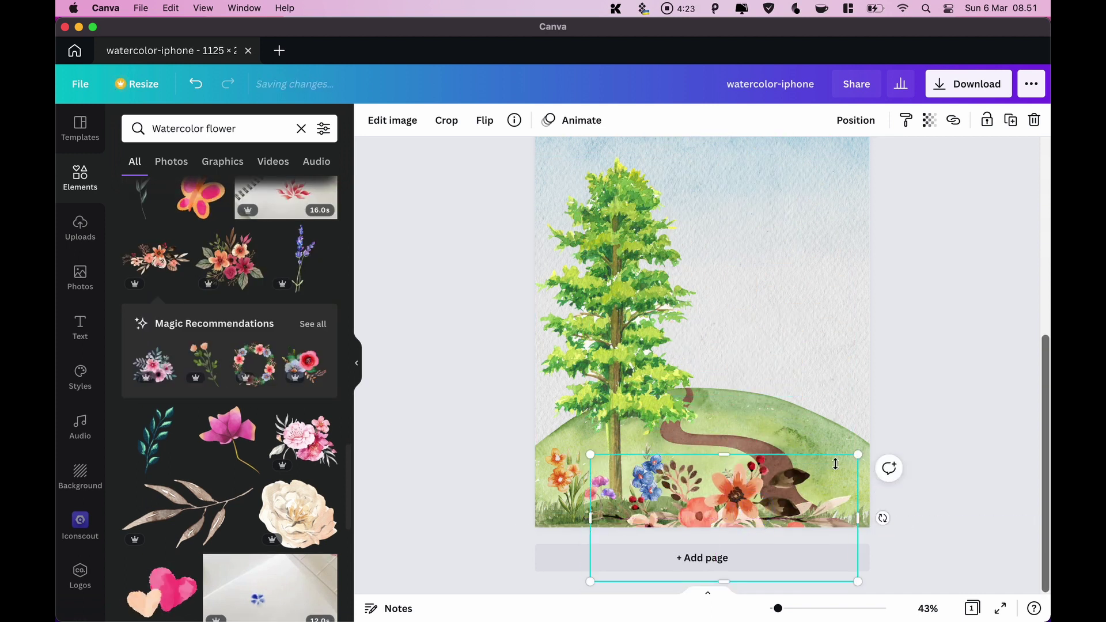
pyautogui.moveTo(858, 456); pyautogui.dragTo(774, 495)
pyautogui.moveTo(703, 516); pyautogui.dragTo(731, 492)
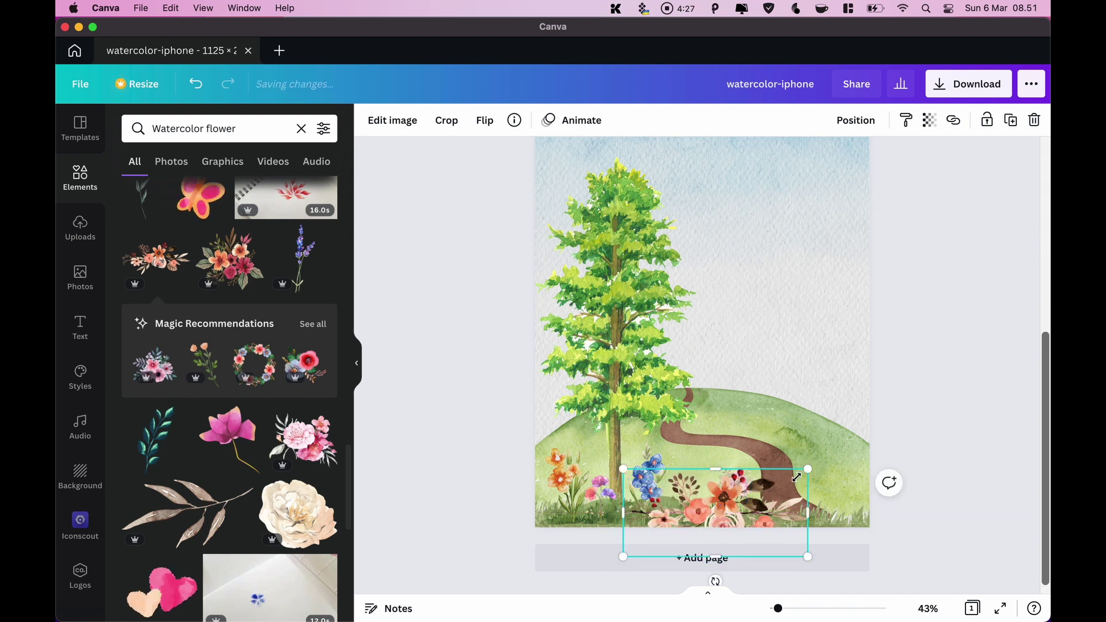
pyautogui.moveTo(800, 476); pyautogui.dragTo(704, 510)
pyautogui.click(941, 341)
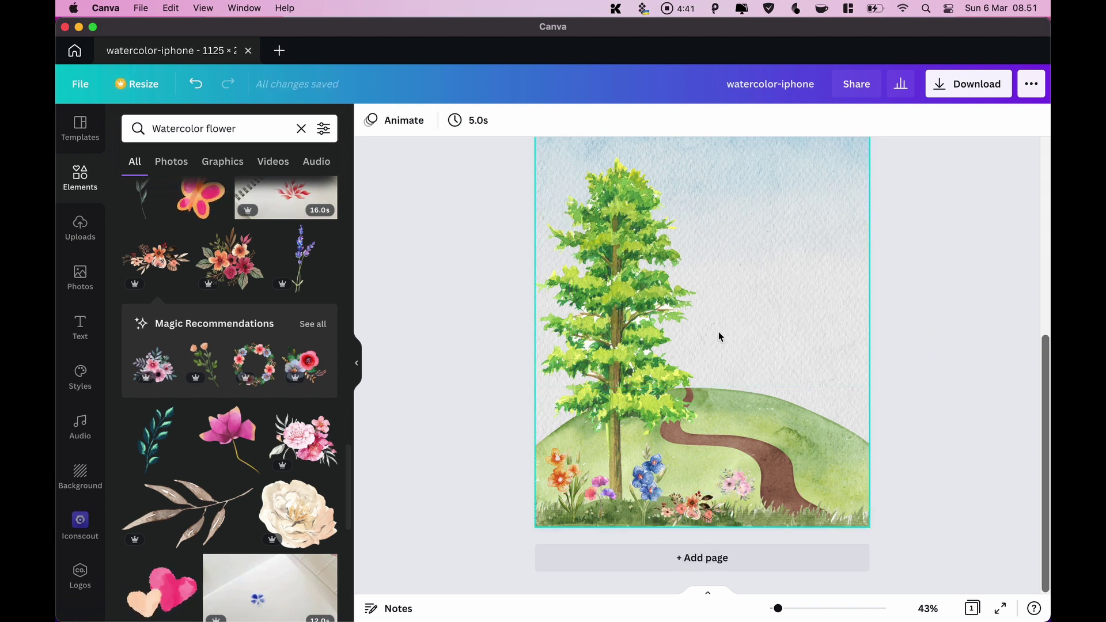
# Add the purple lavender sprig, shrunk to a small stem and placed over the pale pink bouquet beside the path
pyautogui.scroll(5, 272, 303)
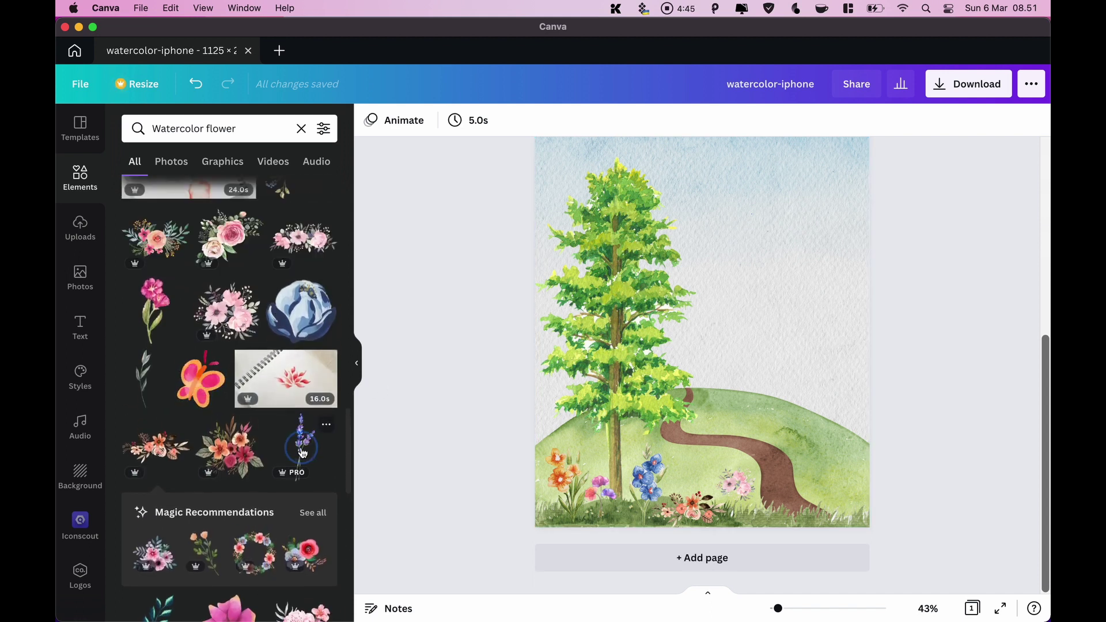
pyautogui.moveTo(302, 453); pyautogui.dragTo(780, 385)
pyautogui.moveTo(823, 285); pyautogui.dragTo(747, 485)
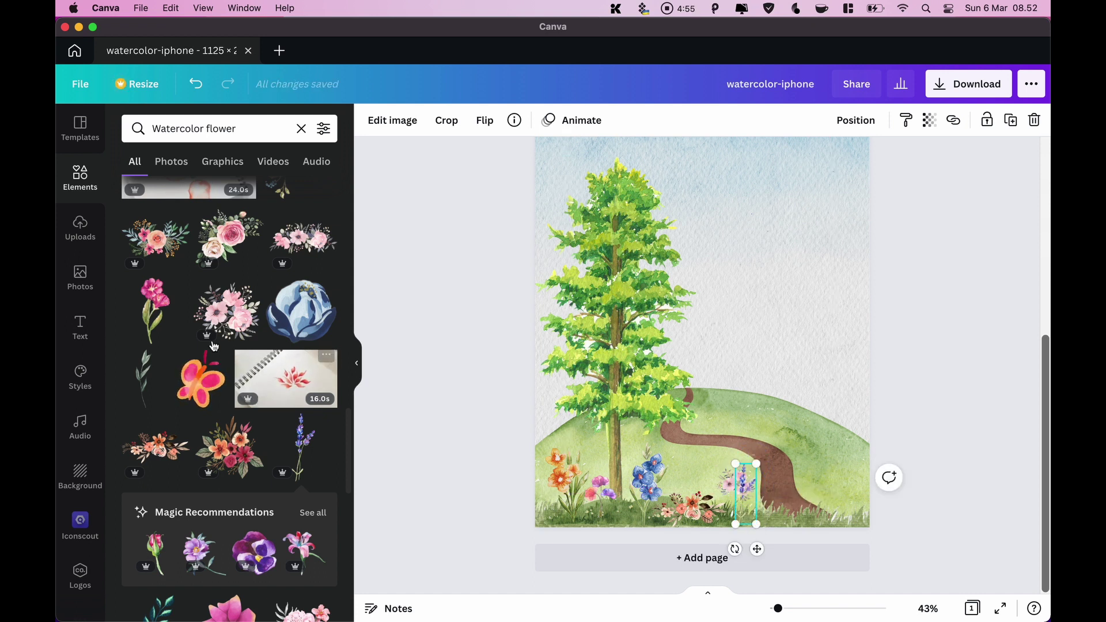
# Add the peach and red daisy stem from the watercolor flower results and lower it toward the grass
pyautogui.scroll(1, 189, 340)
pyautogui.scroll(10, 189, 340)
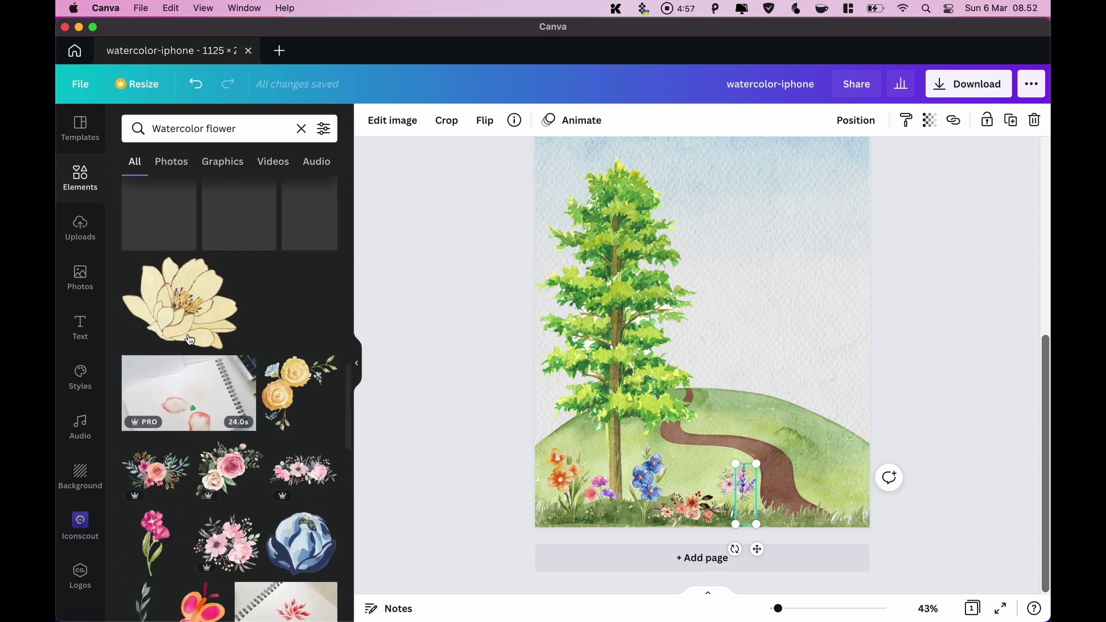
pyautogui.scroll(-2, 190, 339)
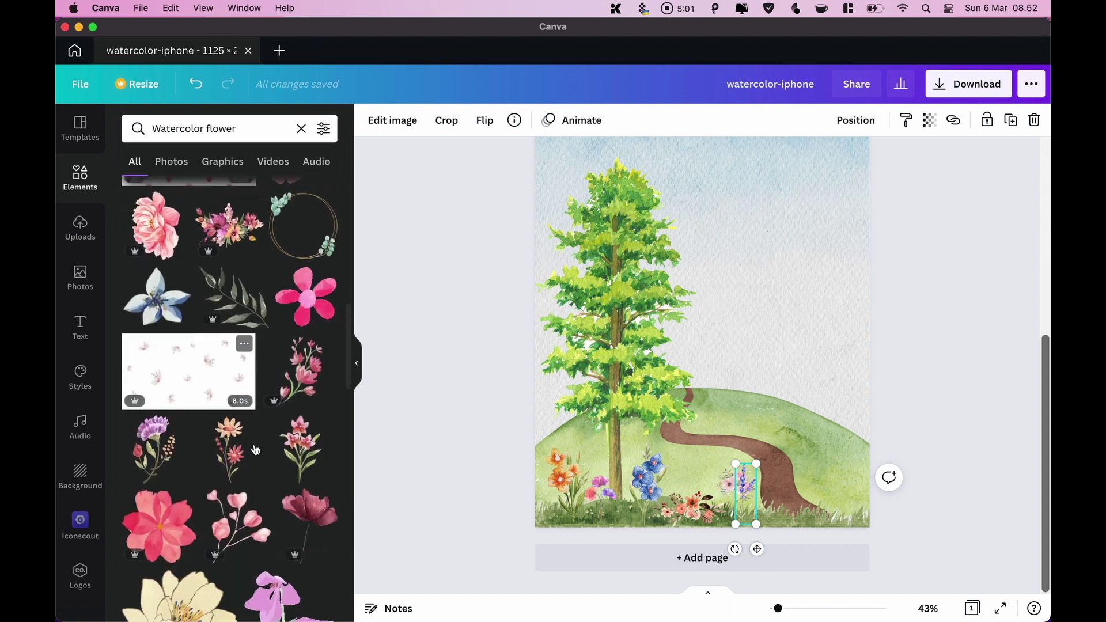
pyautogui.click(229, 449)
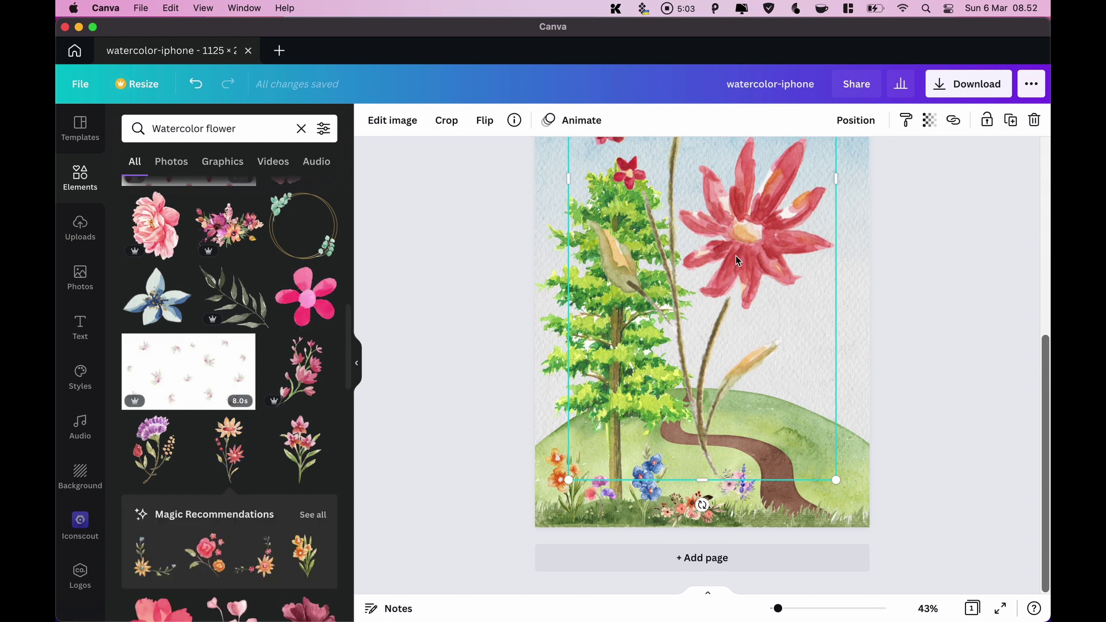
pyautogui.moveTo(738, 263); pyautogui.dragTo(748, 304)
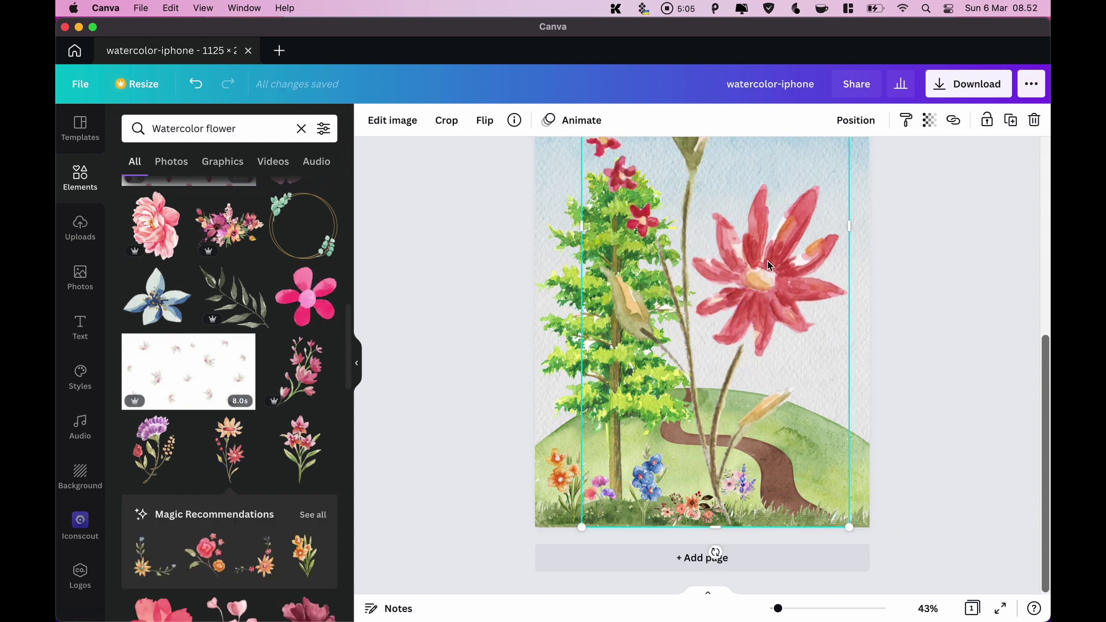
# Shrink the peach and red daisy stem to a small flower and place it on the hill just above the pale pink bouquet
pyautogui.scroll(5, 727, 247)
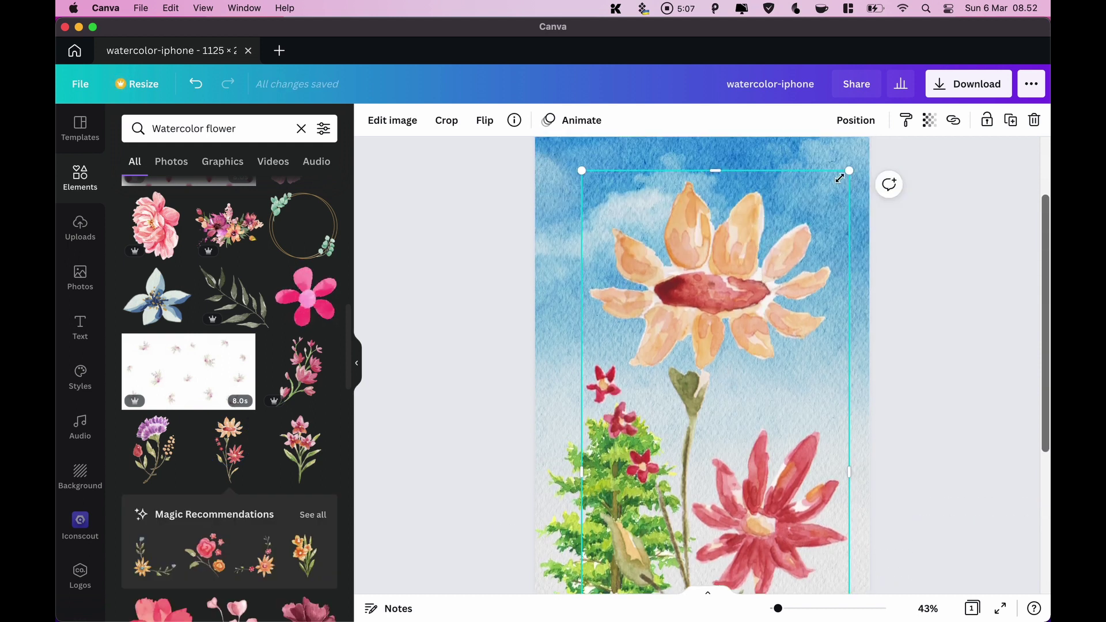
pyautogui.moveTo(840, 178); pyautogui.dragTo(715, 389)
pyautogui.scroll(-3, 662, 420)
pyautogui.moveTo(783, 283); pyautogui.dragTo(698, 449)
pyautogui.scroll(-2, 686, 424)
pyautogui.moveTo(670, 386); pyautogui.dragTo(700, 373)
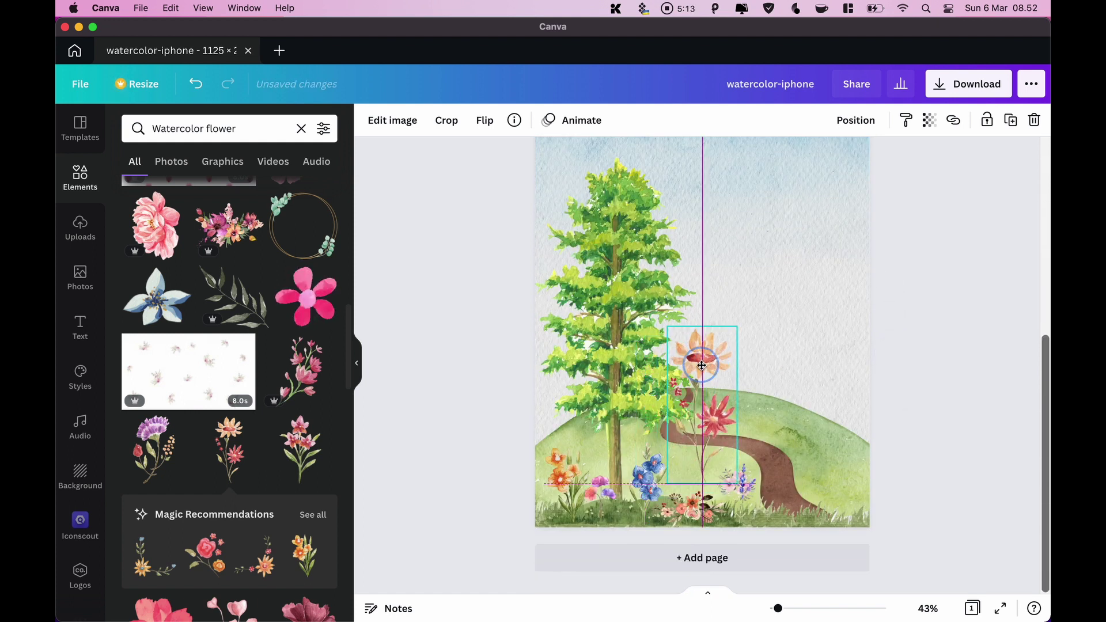
pyautogui.moveTo(735, 329); pyautogui.dragTo(716, 439)
pyautogui.click(790, 350)
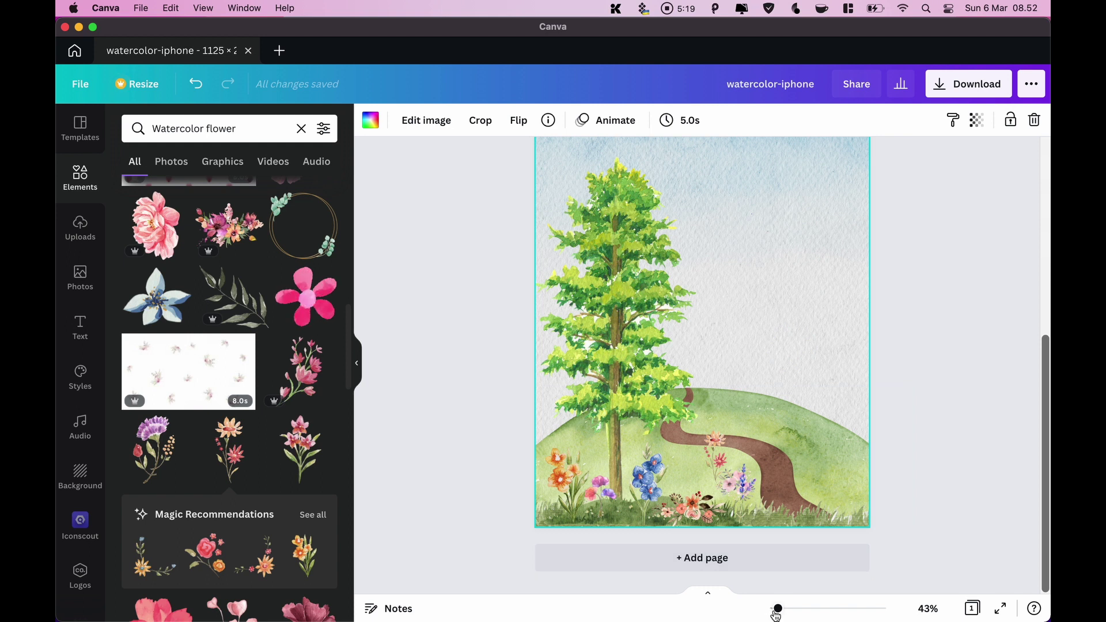
# Shift the peach and red daisy stem slightly left and add a smaller copy overlapping its left side
pyautogui.moveTo(787, 615); pyautogui.dragTo(798, 614)
pyautogui.scroll(-5, 738, 358)
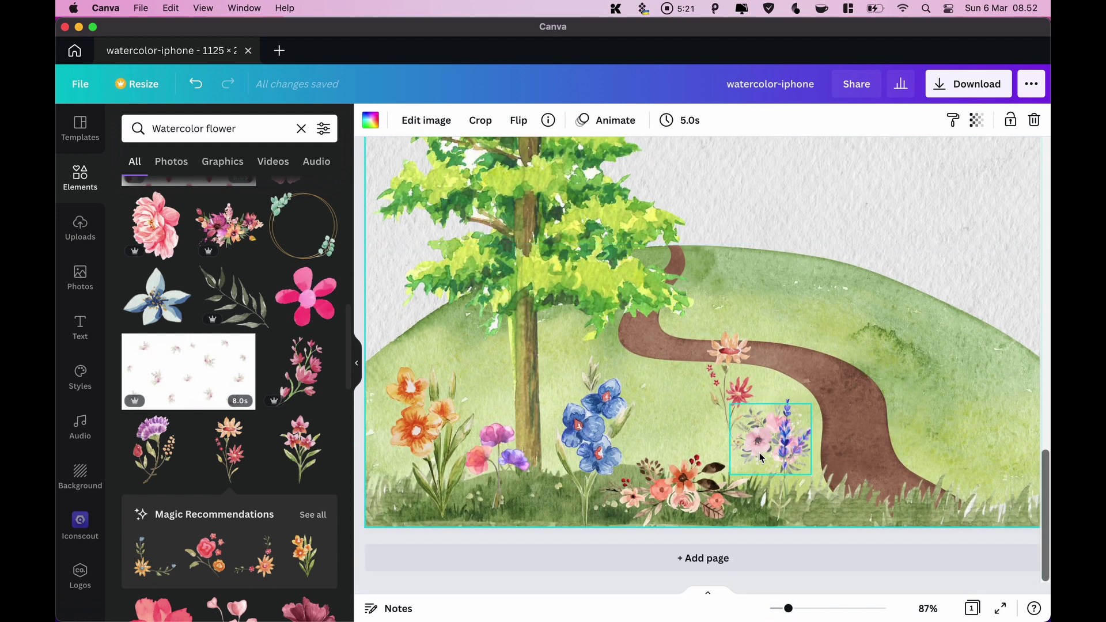
pyautogui.moveTo(738, 357); pyautogui.dragTo(722, 358)
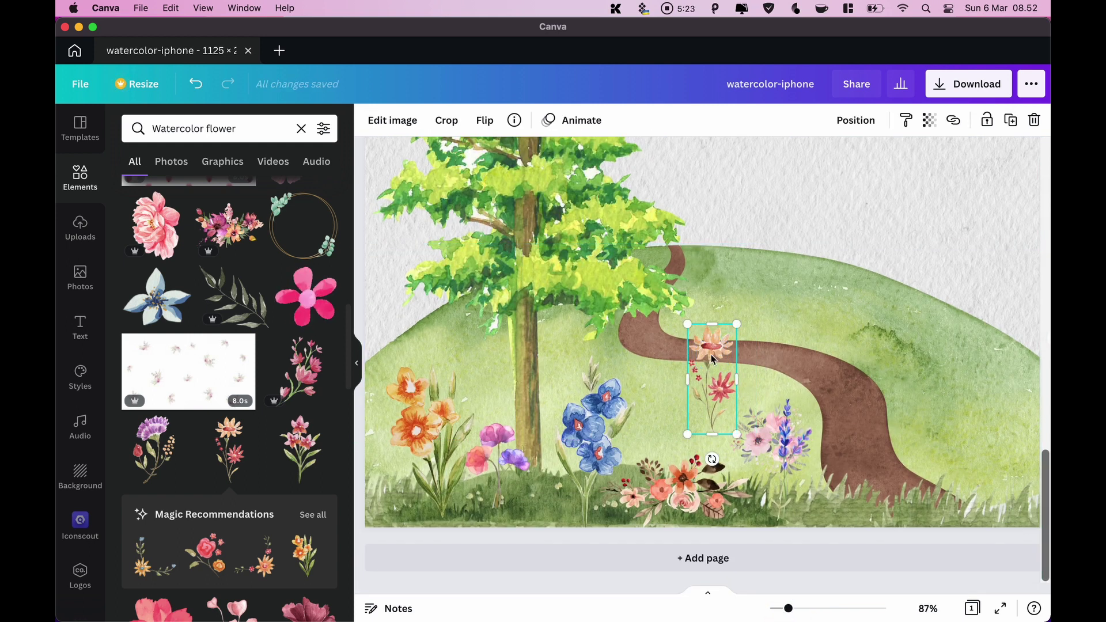
pyautogui.press('super+z')
pyautogui.moveTo(719, 363)
pyautogui.mouseDown()
pyautogui.moveTo(682, 356)
pyautogui.moveTo(698, 364)
pyautogui.mouseUp()
pyautogui.moveTo(683, 408); pyautogui.dragTo(692, 374)
pyautogui.click(781, 281)
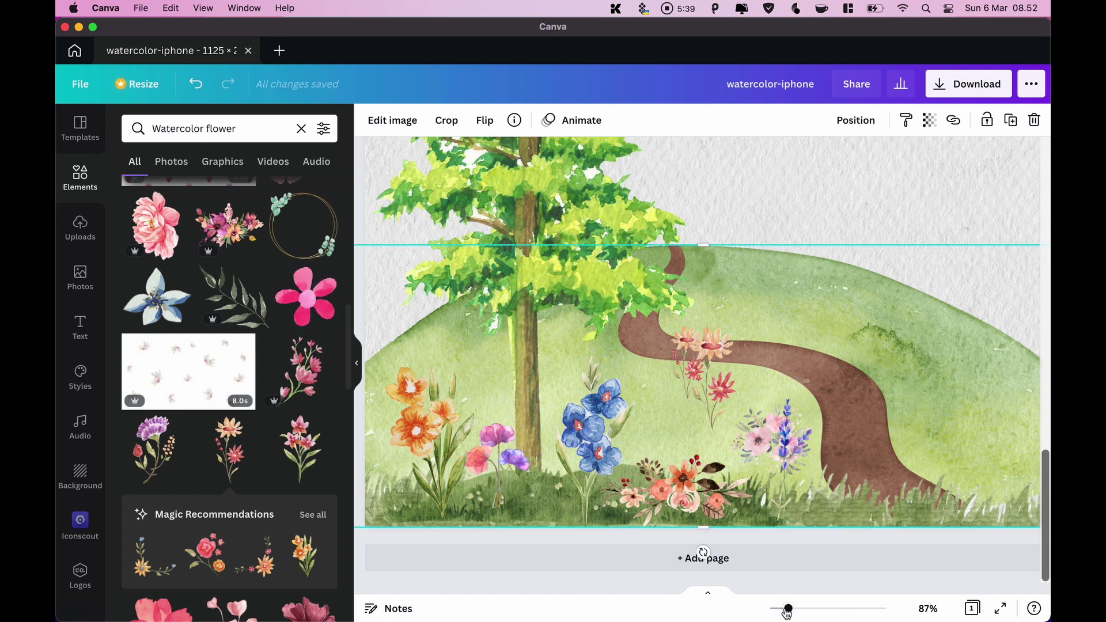
# Search the elements for "Watercolor horse"
pyautogui.moveTo(788, 611); pyautogui.dragTo(778, 613)
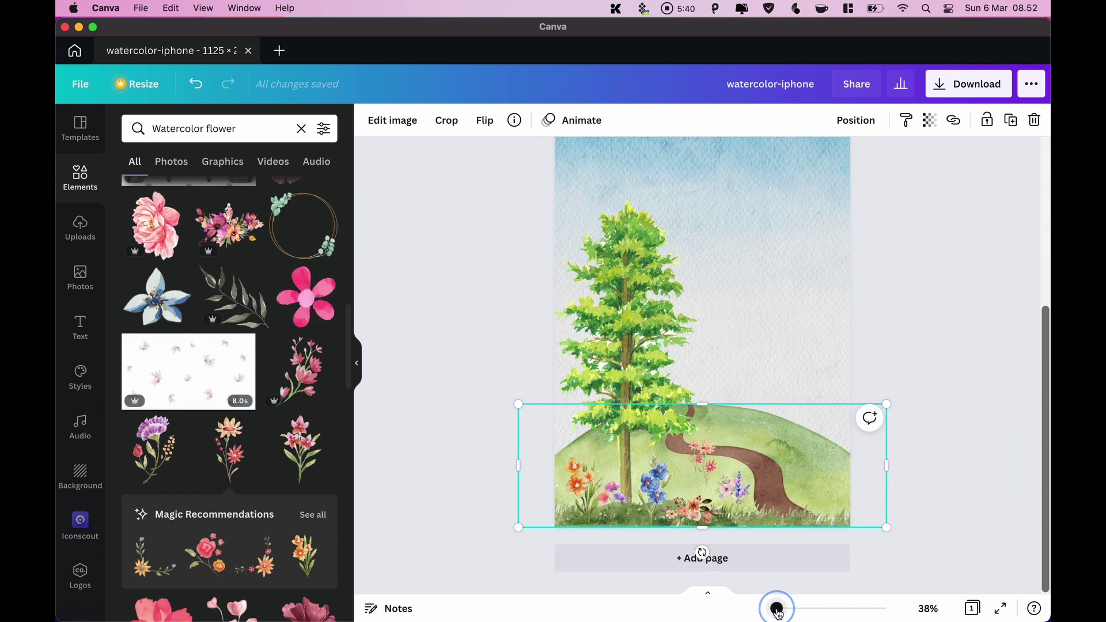
pyautogui.click(955, 313)
pyautogui.click(263, 125)
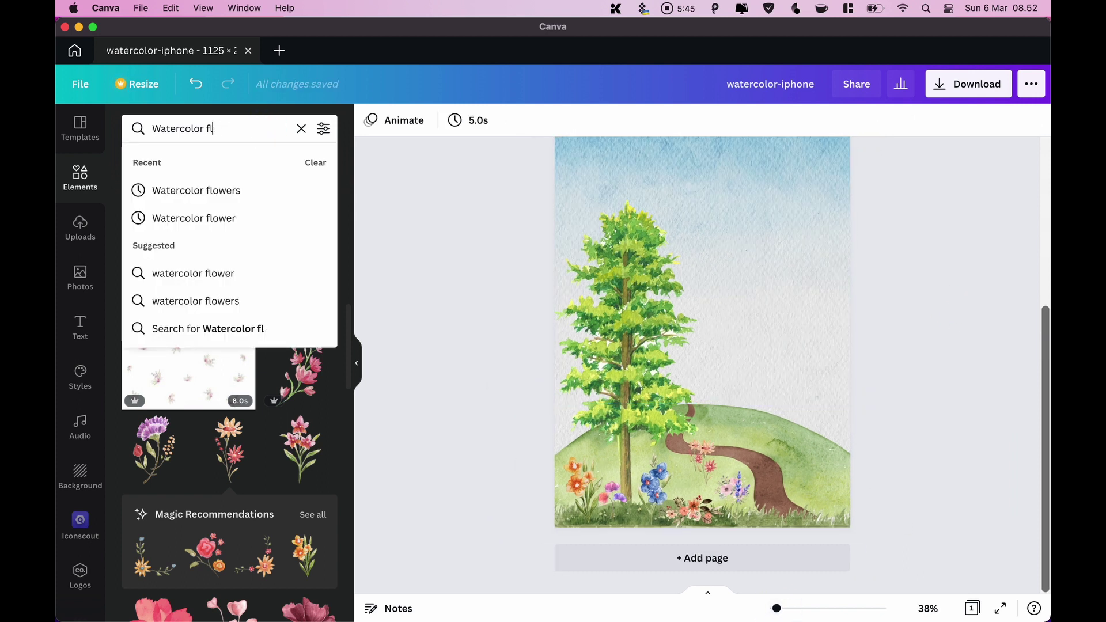
pyautogui.press('BackSpace')
pyautogui.press('BackSpace')
pyautogui.write('horse')
pyautogui.press('Return')
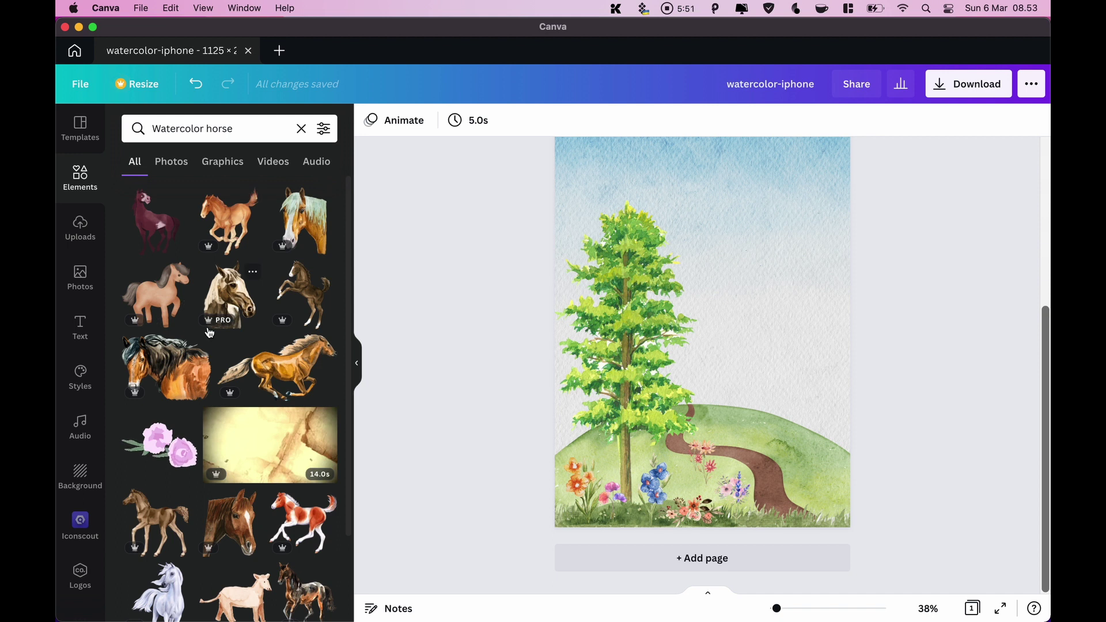
# Add the brown galloping foal, shrunk to a small figure and placed on the crest of the hill to the right of the tree
pyautogui.click(228, 225)
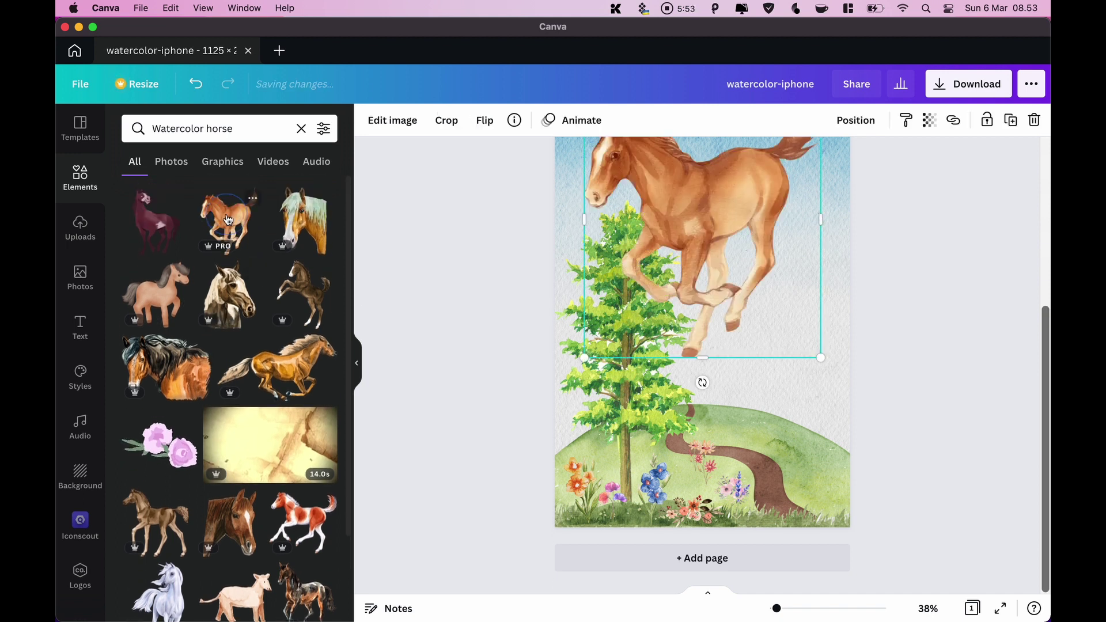
pyautogui.moveTo(734, 207); pyautogui.dragTo(754, 275)
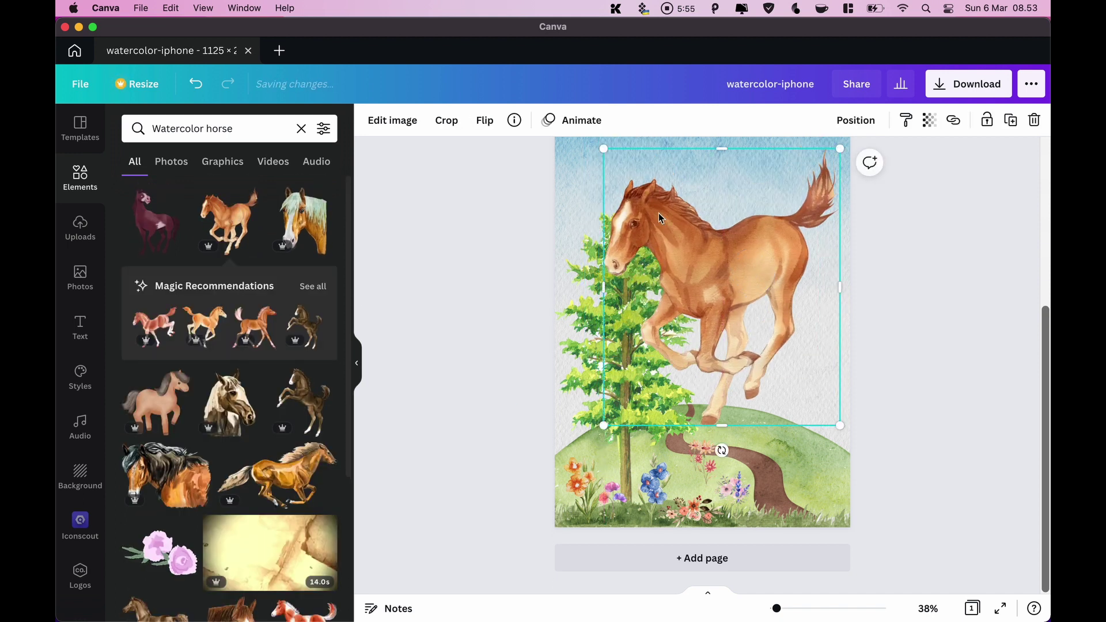
pyautogui.moveTo(604, 151); pyautogui.dragTo(717, 270)
pyautogui.moveTo(814, 355); pyautogui.dragTo(777, 357)
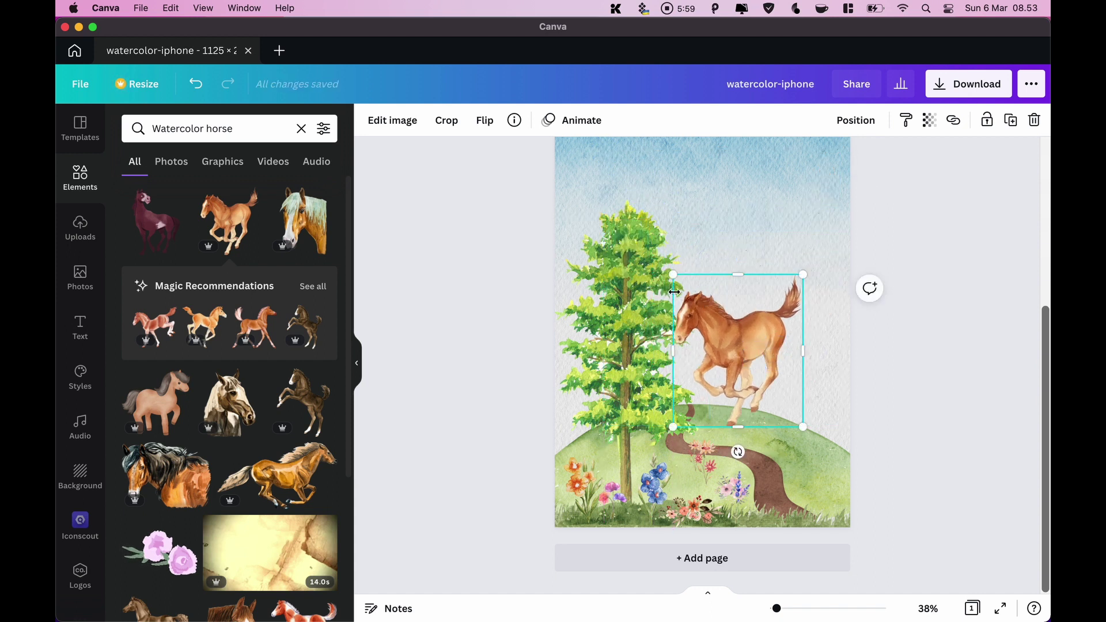
pyautogui.moveTo(673, 276); pyautogui.dragTo(751, 337)
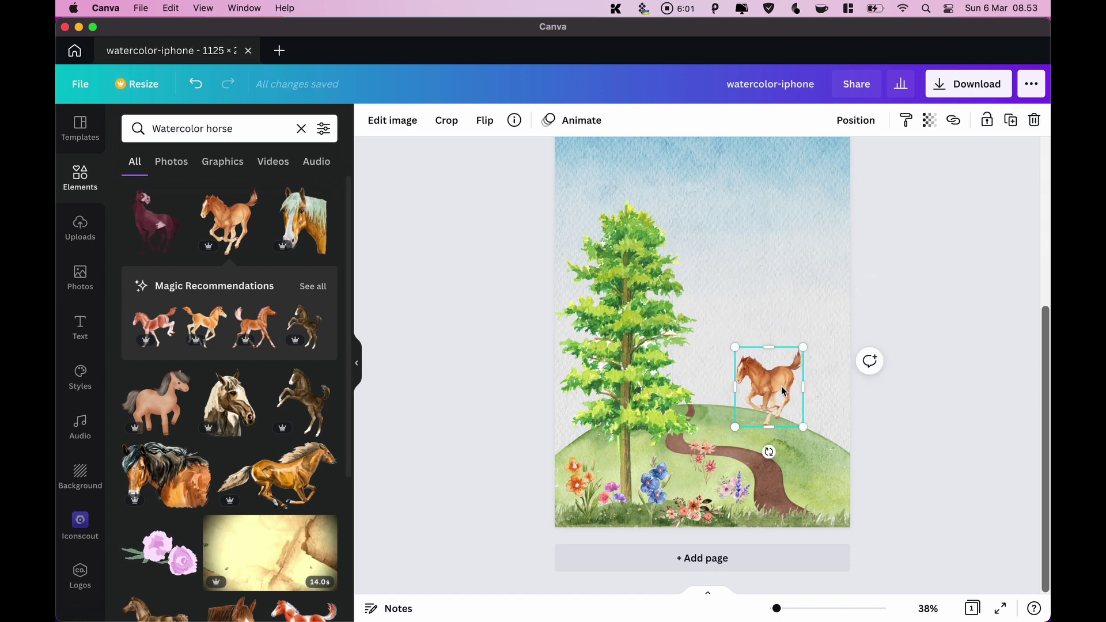
pyautogui.moveTo(785, 383); pyautogui.dragTo(765, 381)
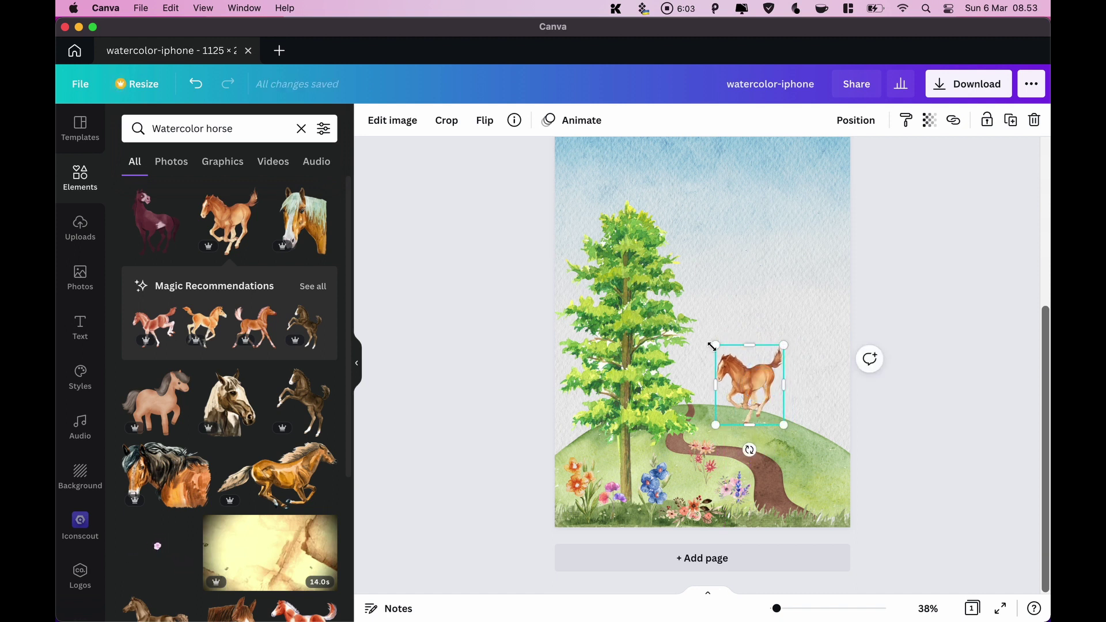
pyautogui.moveTo(717, 341); pyautogui.dragTo(752, 393)
pyautogui.click(897, 289)
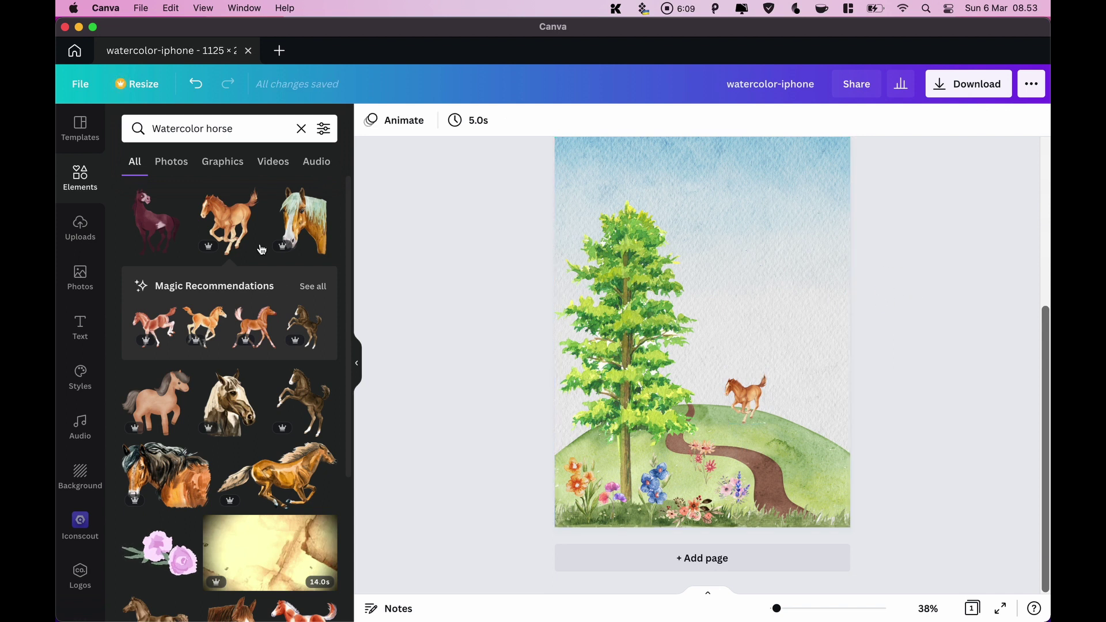
# Search the elements for "Watercolor mushroom"
pyautogui.click(262, 133)
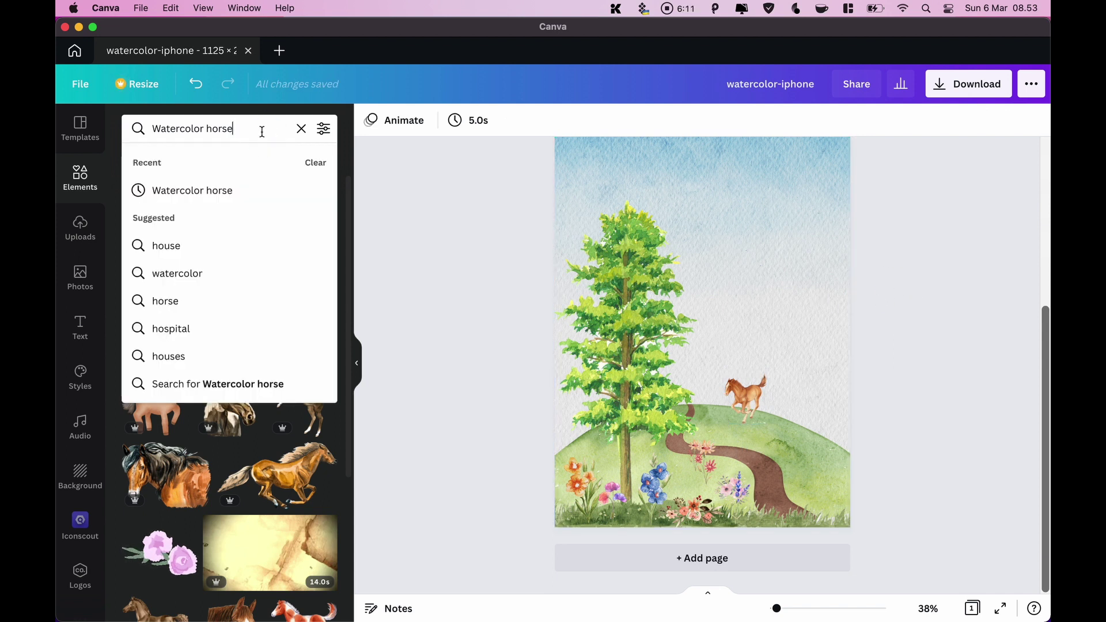
pyautogui.press('BackSpace')
pyautogui.press('BackSpace')
pyautogui.press('BackSpace')
pyautogui.press('BackSpace')
pyautogui.press('BackSpace')
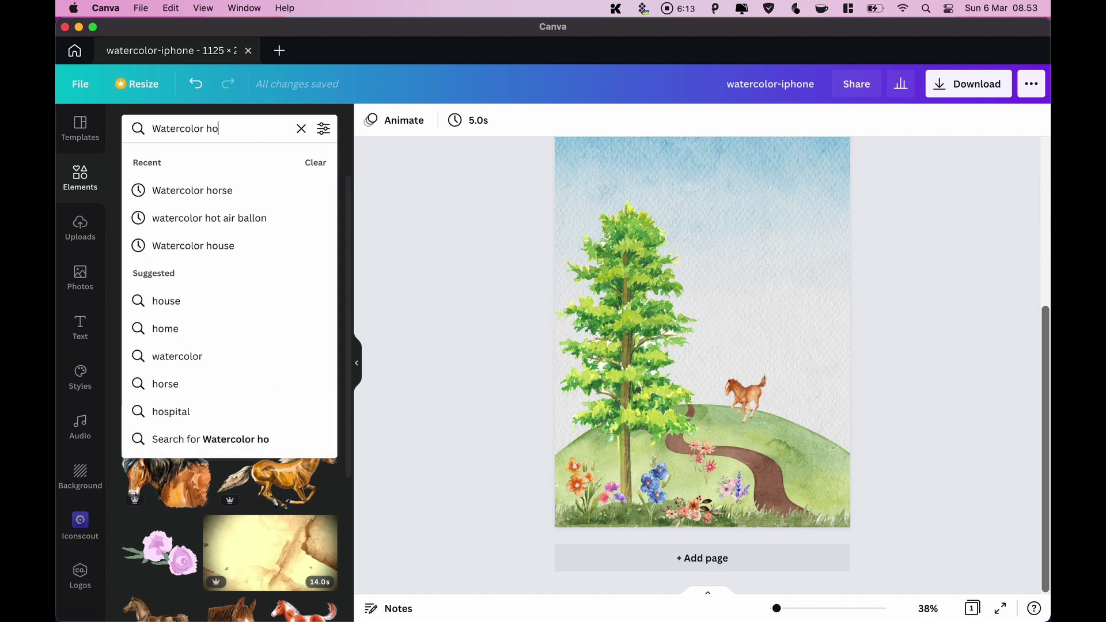
pyautogui.write('mushroom')
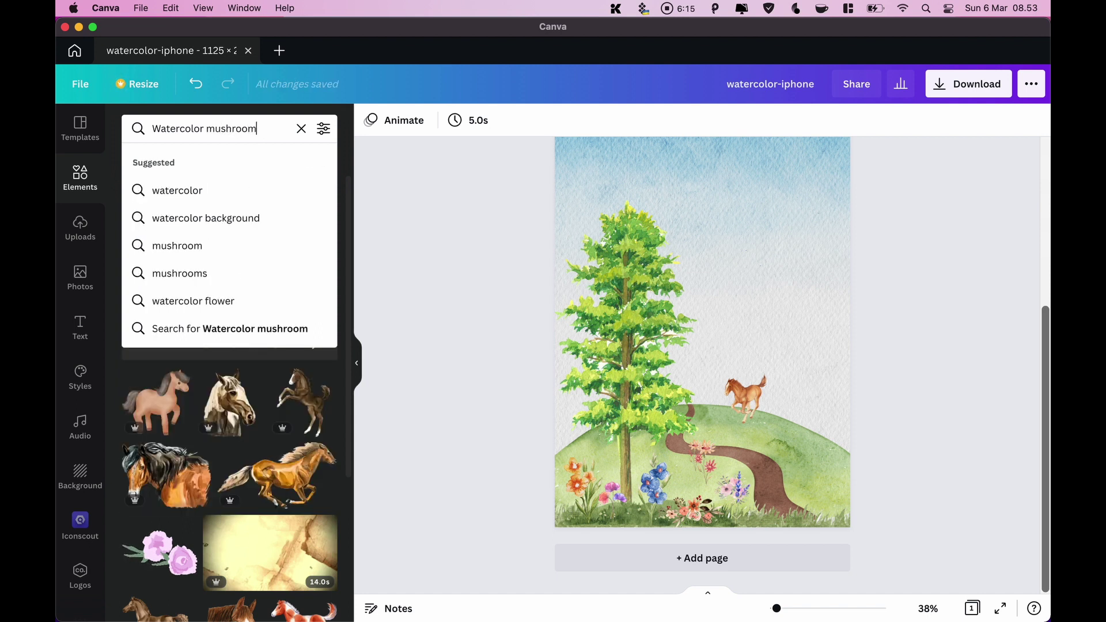
pyautogui.press('Return')
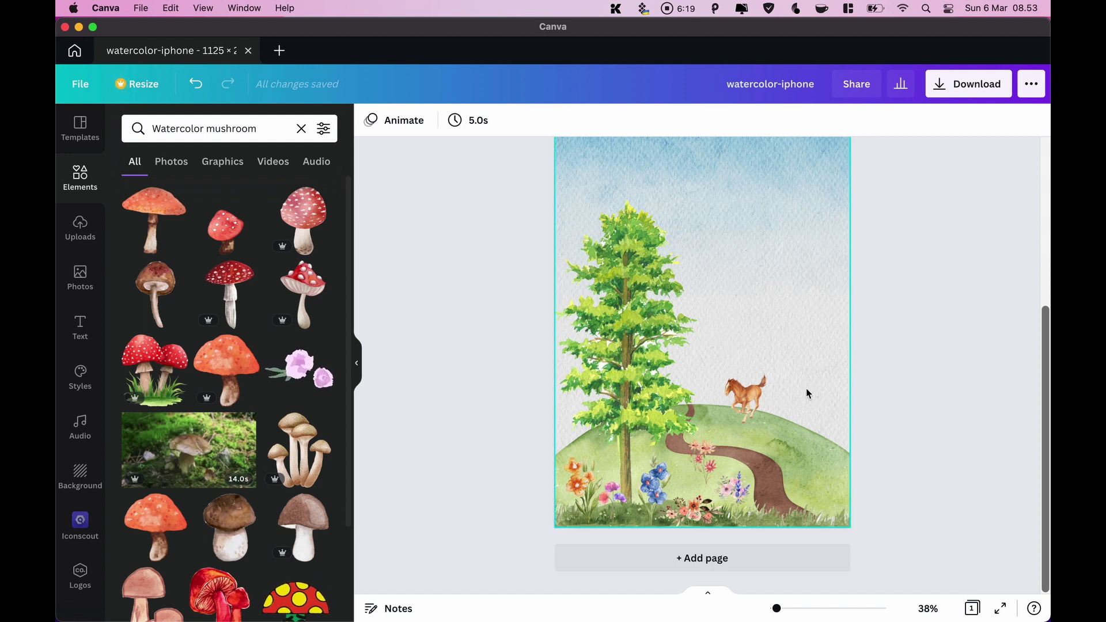
# Add the pair of red spotted mushrooms with grass, shrunk and placed in the page's lower-right corner beside the path
pyautogui.click(151, 371)
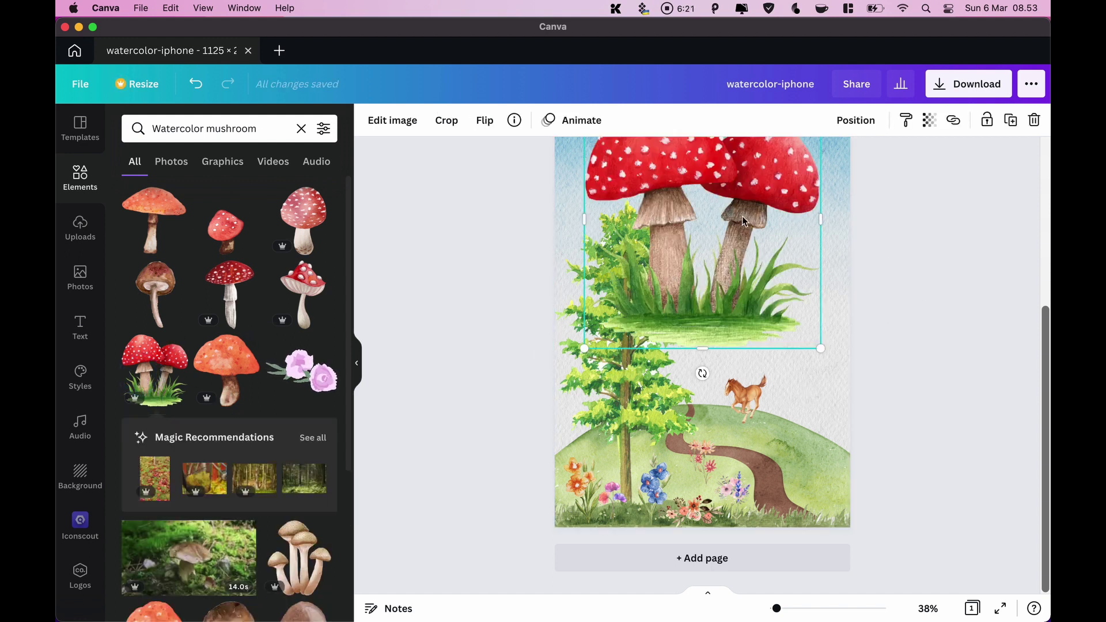
pyautogui.moveTo(741, 255); pyautogui.dragTo(824, 446)
pyautogui.moveTo(669, 287); pyautogui.dragTo(799, 433)
pyautogui.moveTo(830, 467); pyautogui.dragTo(802, 458)
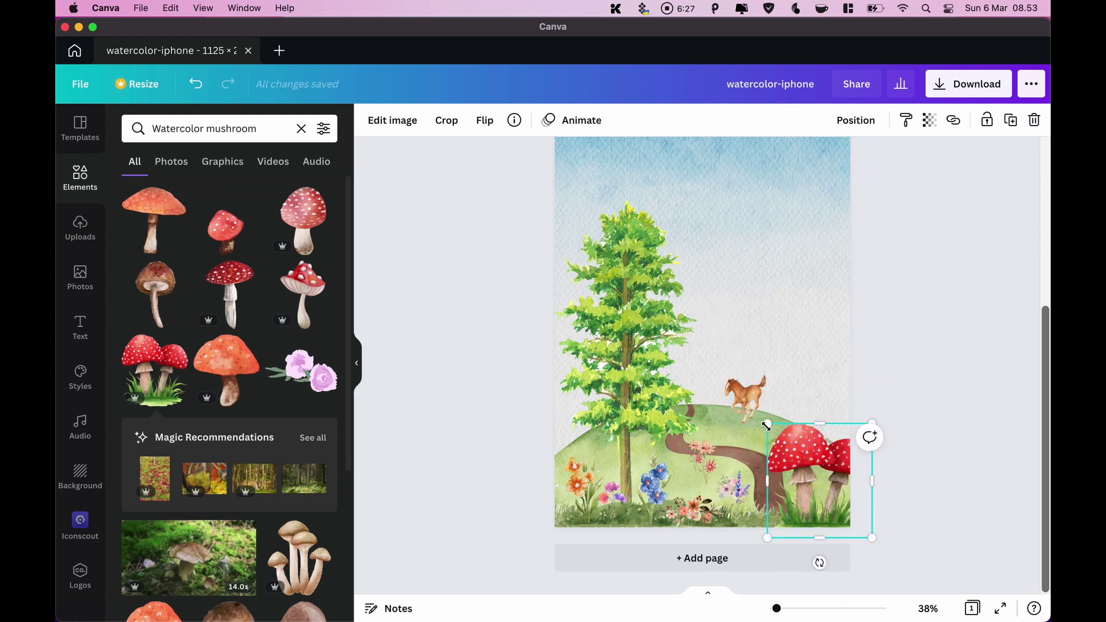
pyautogui.moveTo(766, 425); pyautogui.dragTo(832, 511)
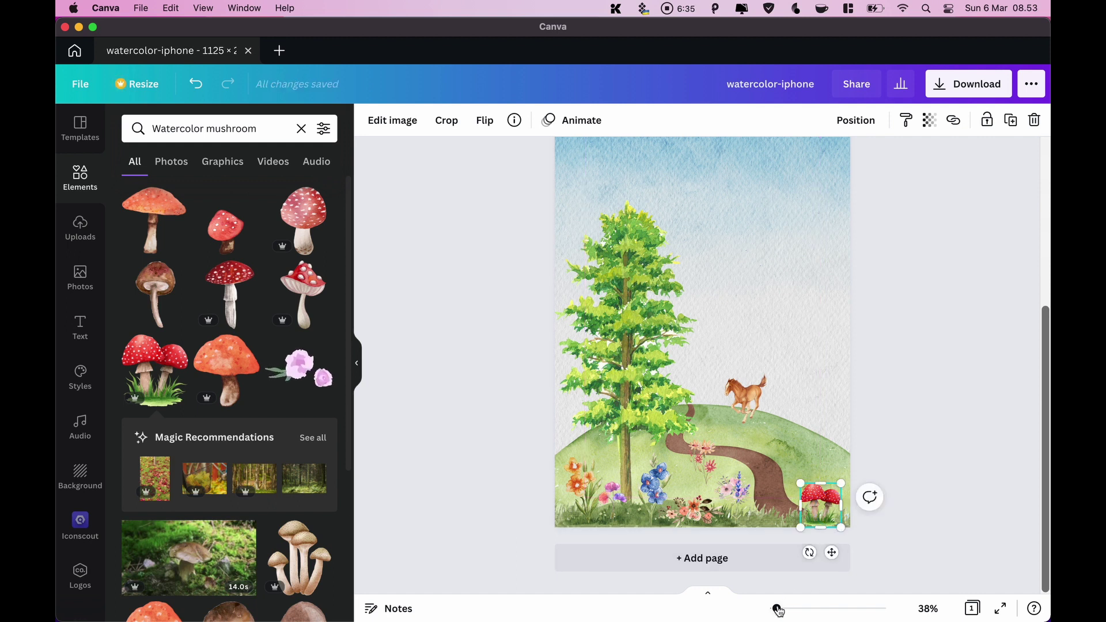
# Send the red mushroom pair backward so it sits behind the foreground grass
pyautogui.moveTo(778, 609); pyautogui.dragTo(782, 608)
pyautogui.scroll(-2, 813, 397)
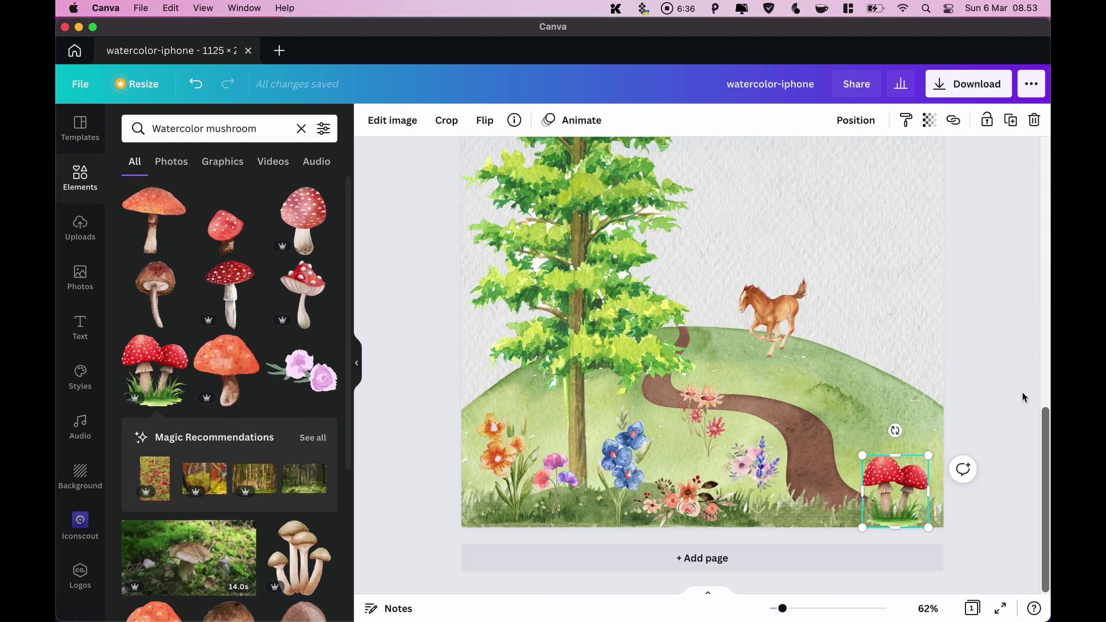
pyautogui.click(991, 364)
pyautogui.click(902, 517)
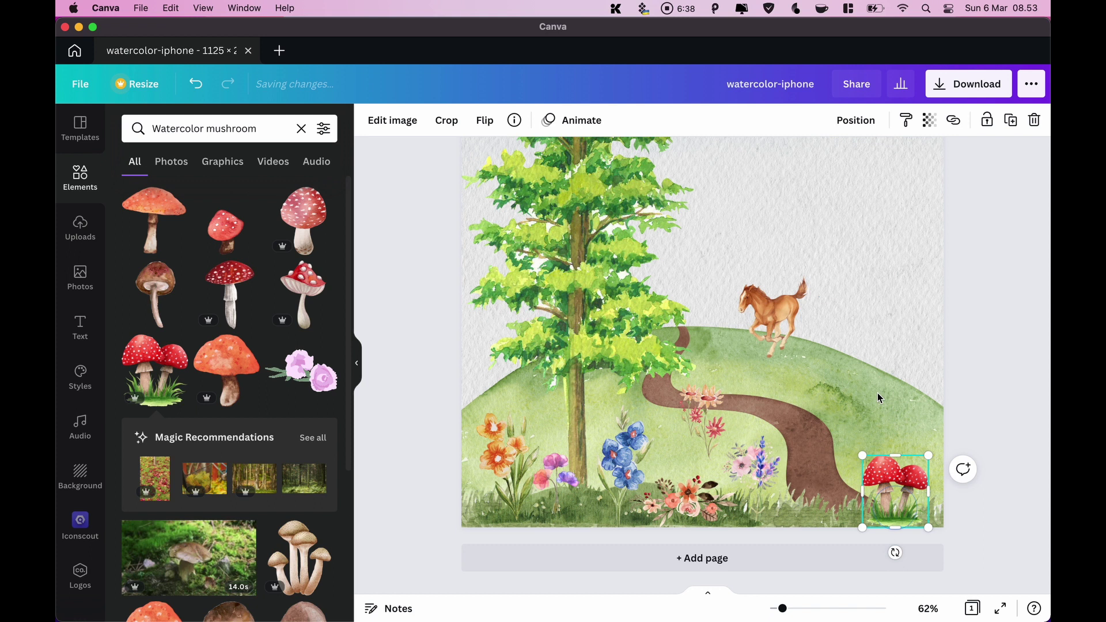
pyautogui.click(855, 120)
pyautogui.click(818, 164)
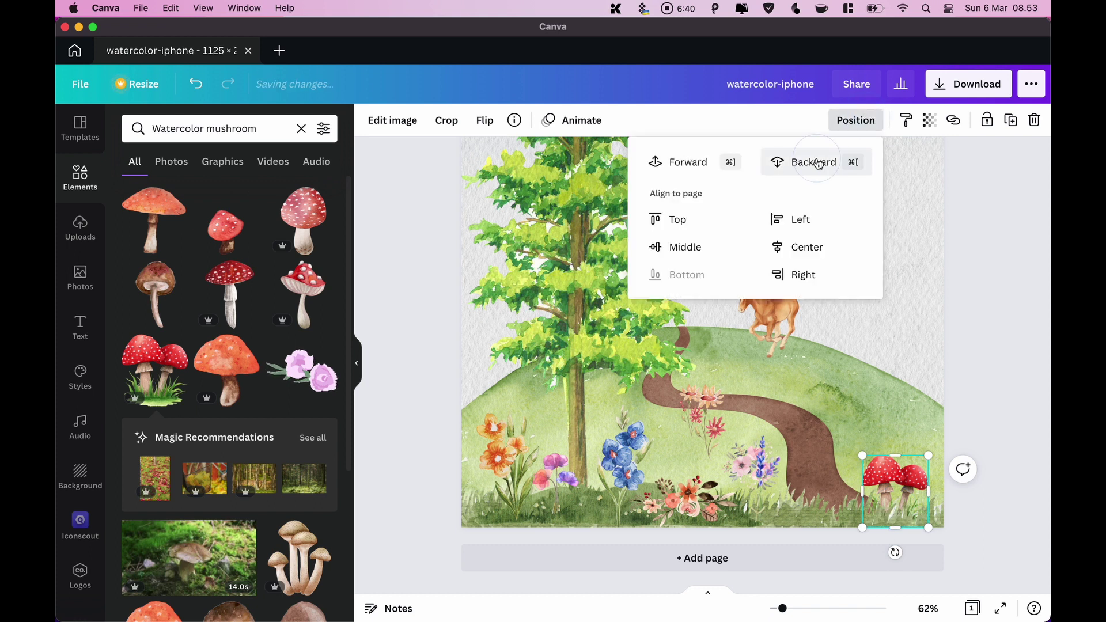
pyautogui.click(885, 231)
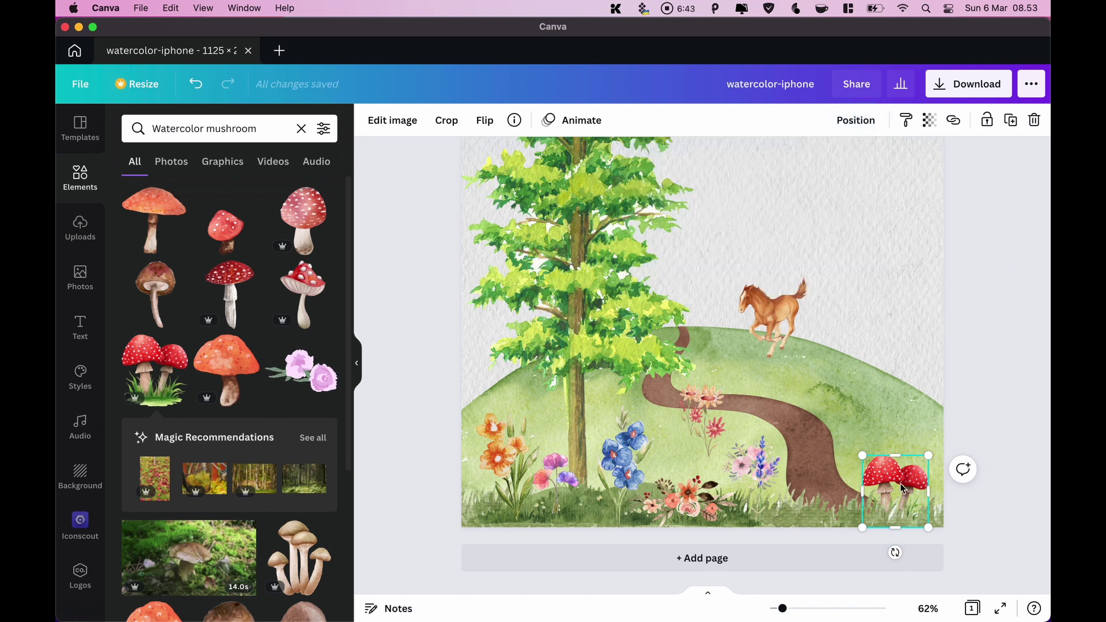
# Add a smaller copy of the red mushrooms overlapping the first pair's lower right, and send it backward behind the grass
pyautogui.moveTo(903, 489); pyautogui.dragTo(916, 508)
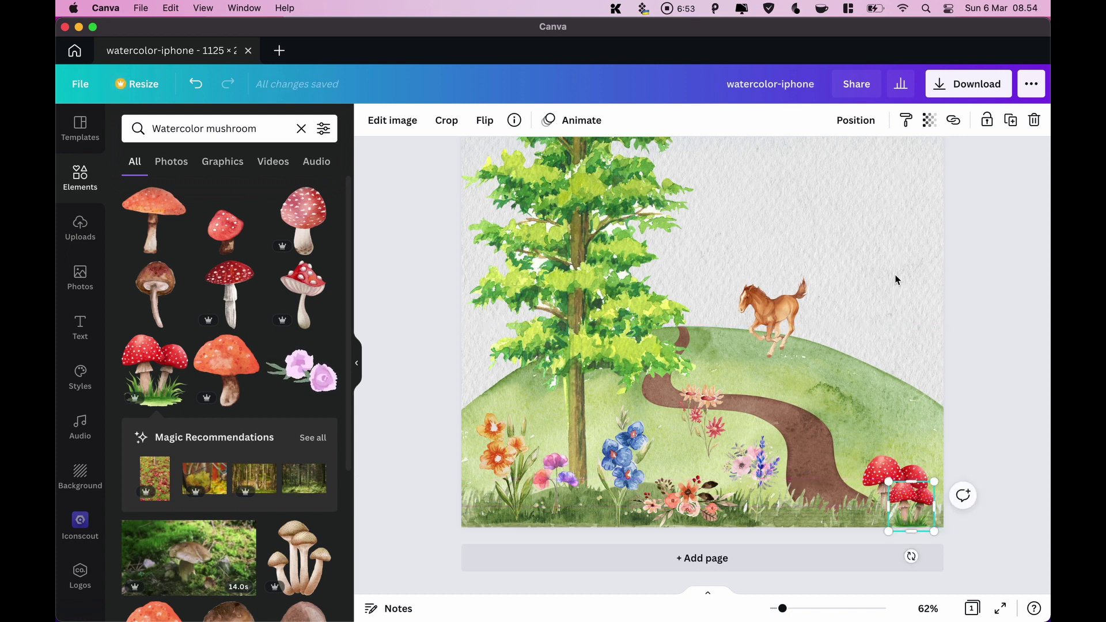
pyautogui.click(857, 121)
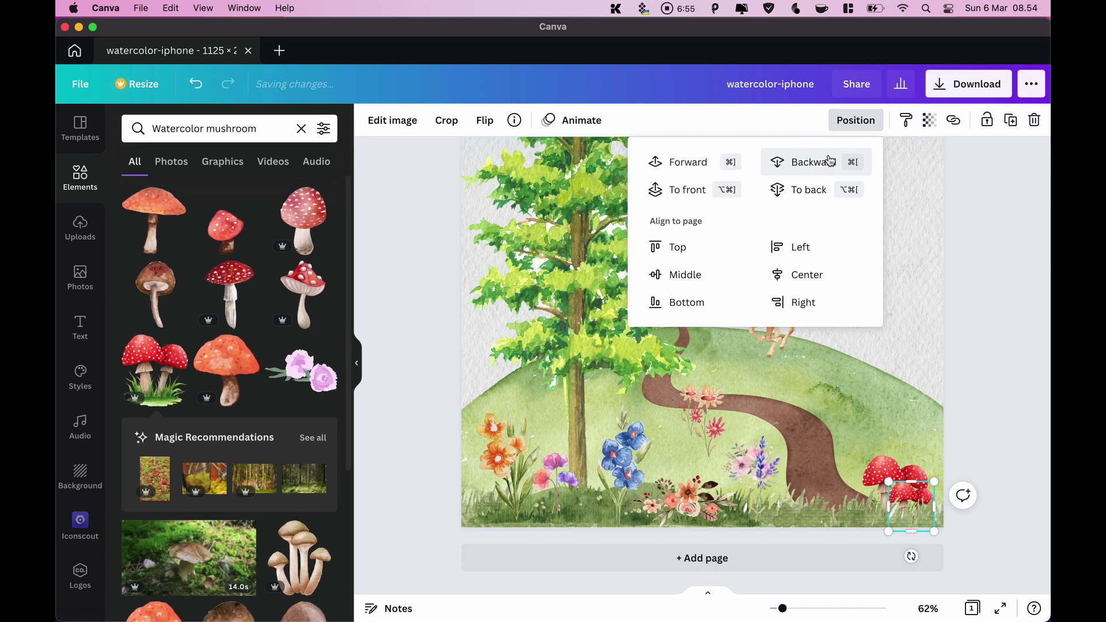
pyautogui.click(1016, 288)
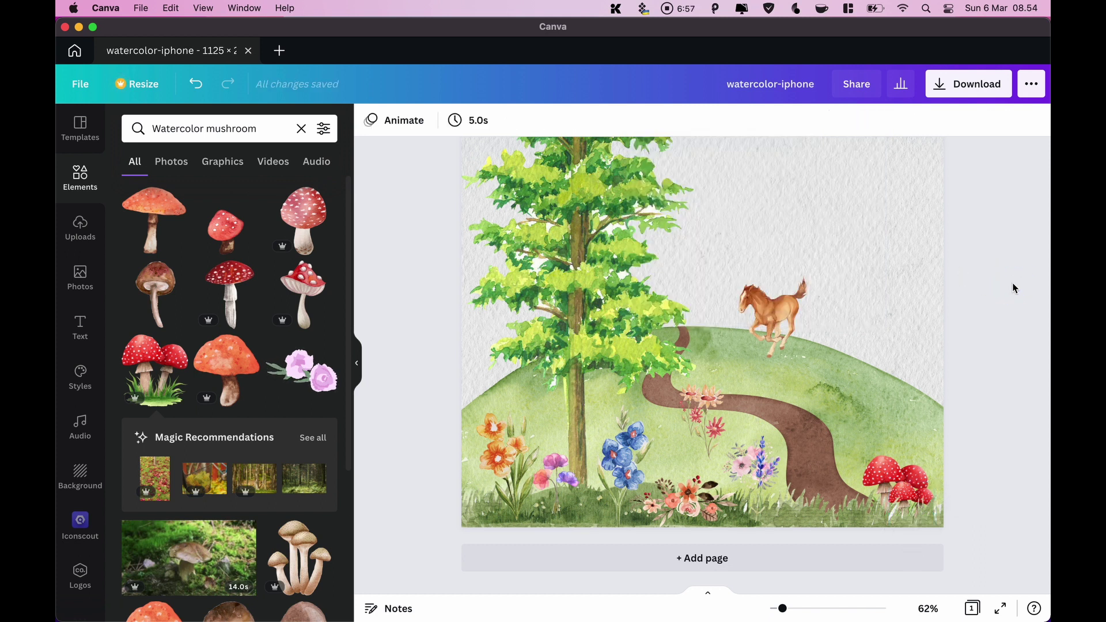
# Search the elements for "Watercolor flowers" and limit the results to graphics
pyautogui.scroll(-2, 268, 362)
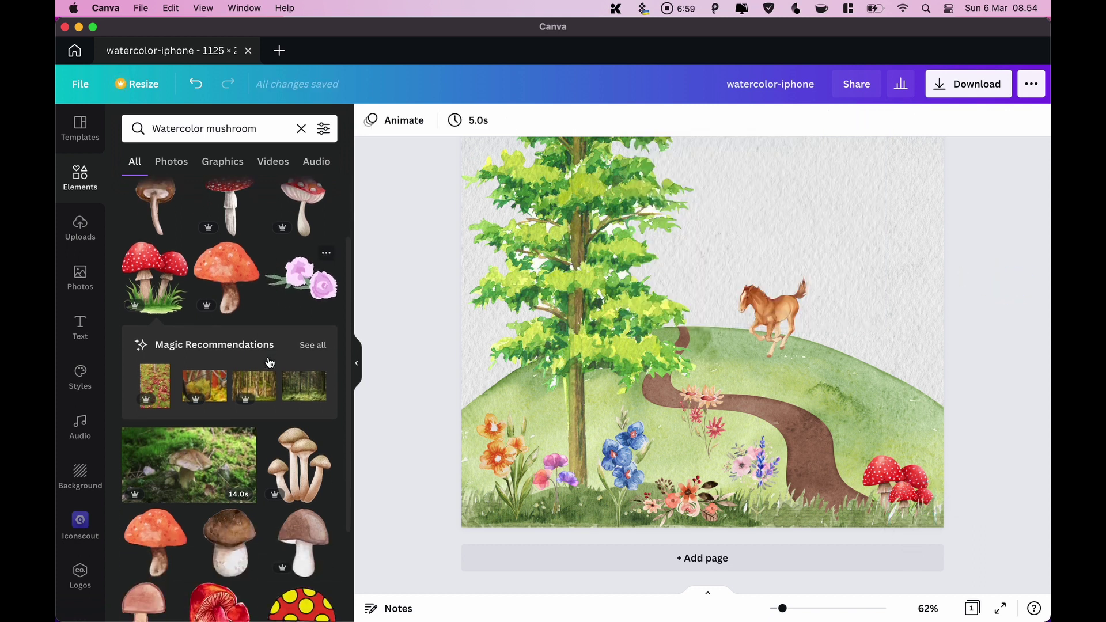
pyautogui.scroll(2, 268, 357)
pyautogui.click(262, 125)
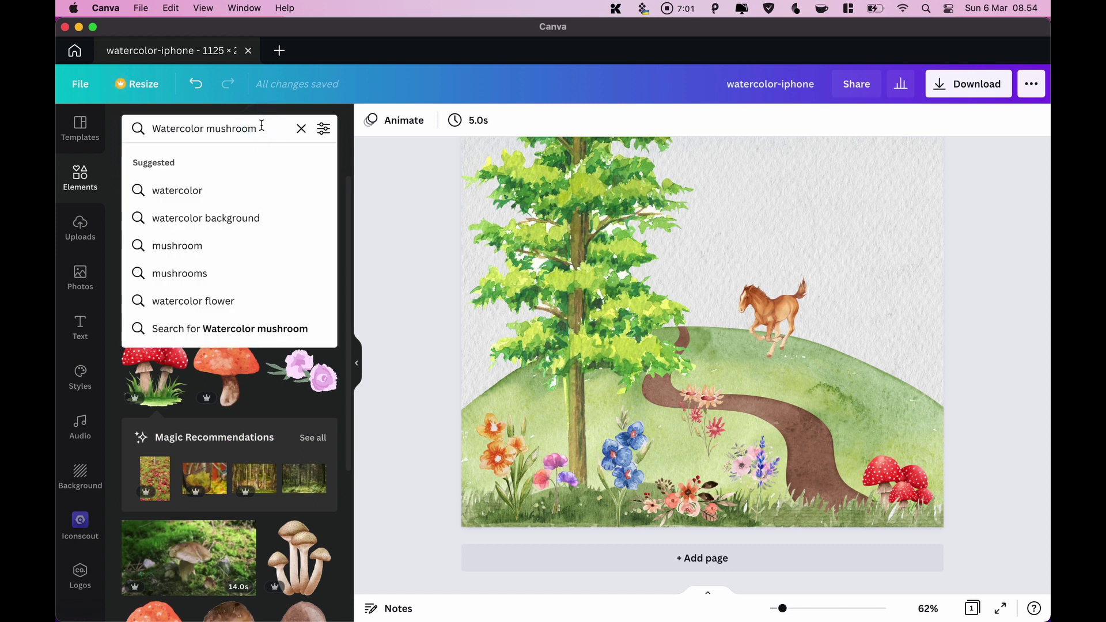
pyautogui.press('BackSpace')
pyautogui.press('BackSpace')
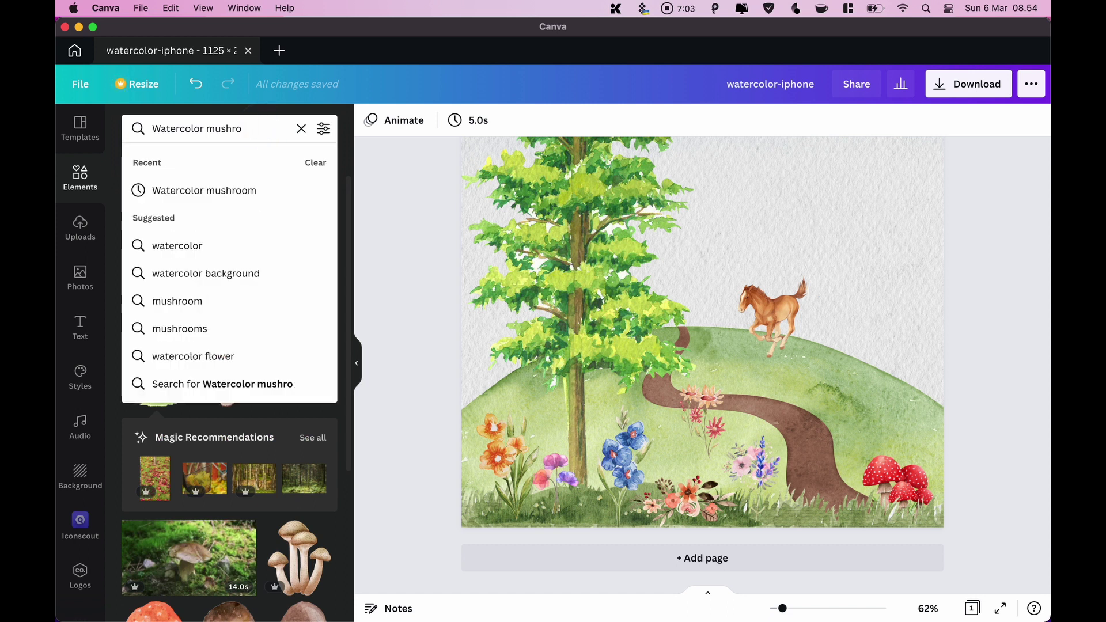
pyautogui.press('BackSpace')
pyautogui.press('BackSpace')
pyautogui.press('BackSpace')
pyautogui.write('flo')
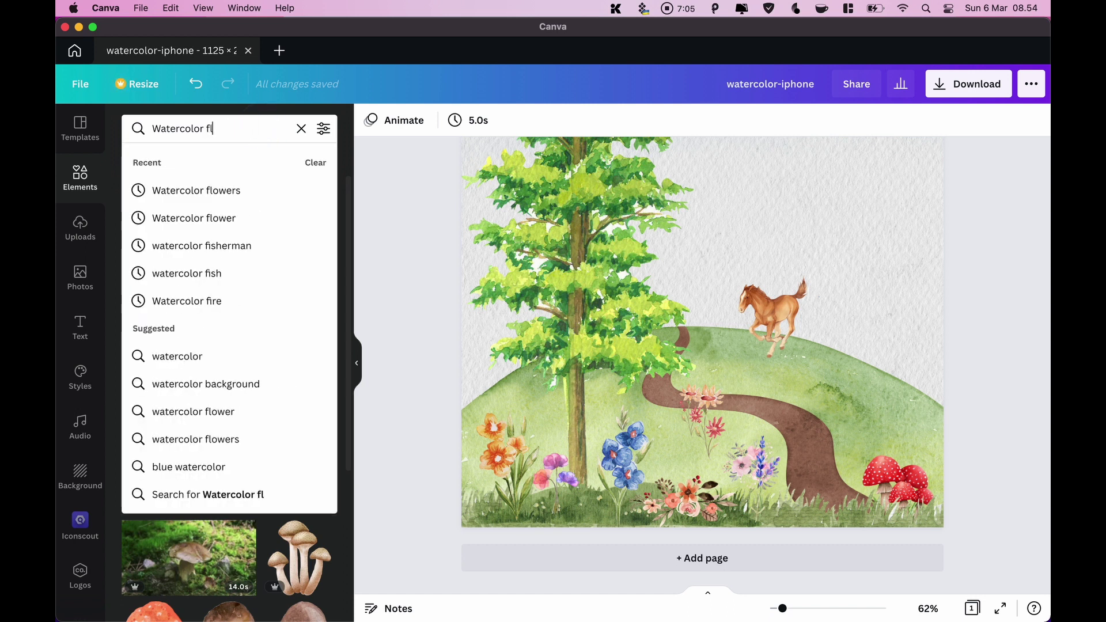
pyautogui.click(226, 192)
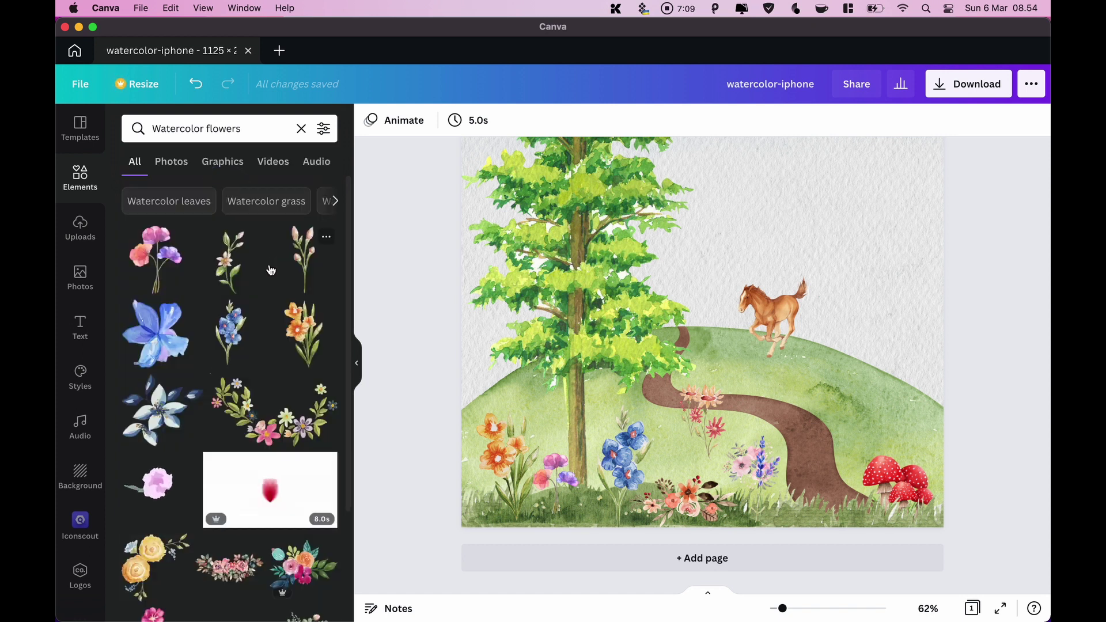
pyautogui.scroll(-1, 271, 271)
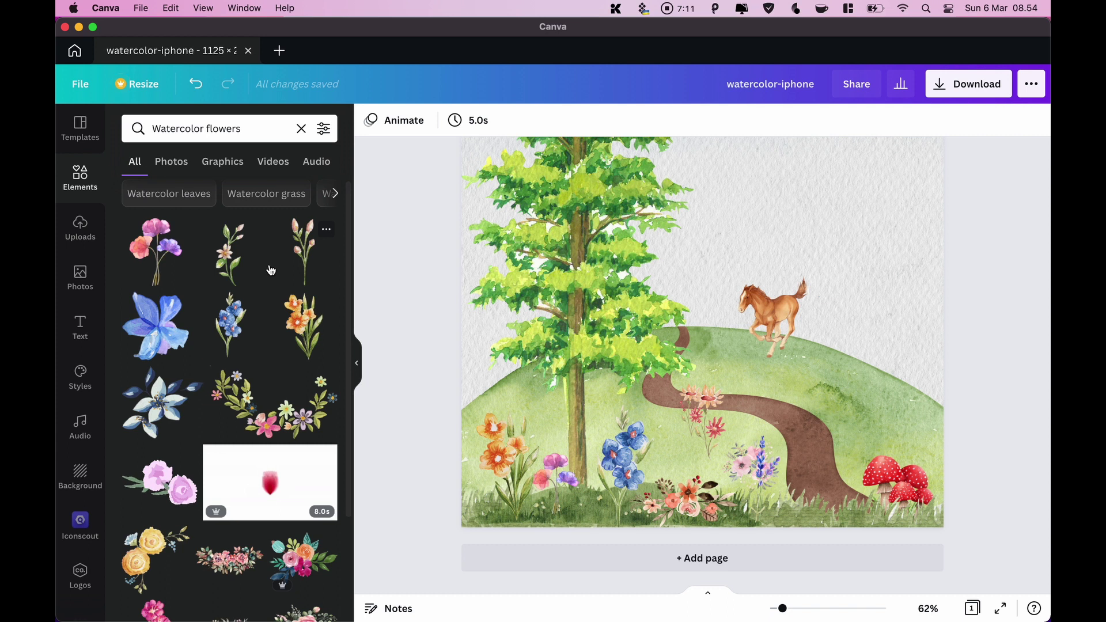
pyautogui.scroll(-6, 271, 270)
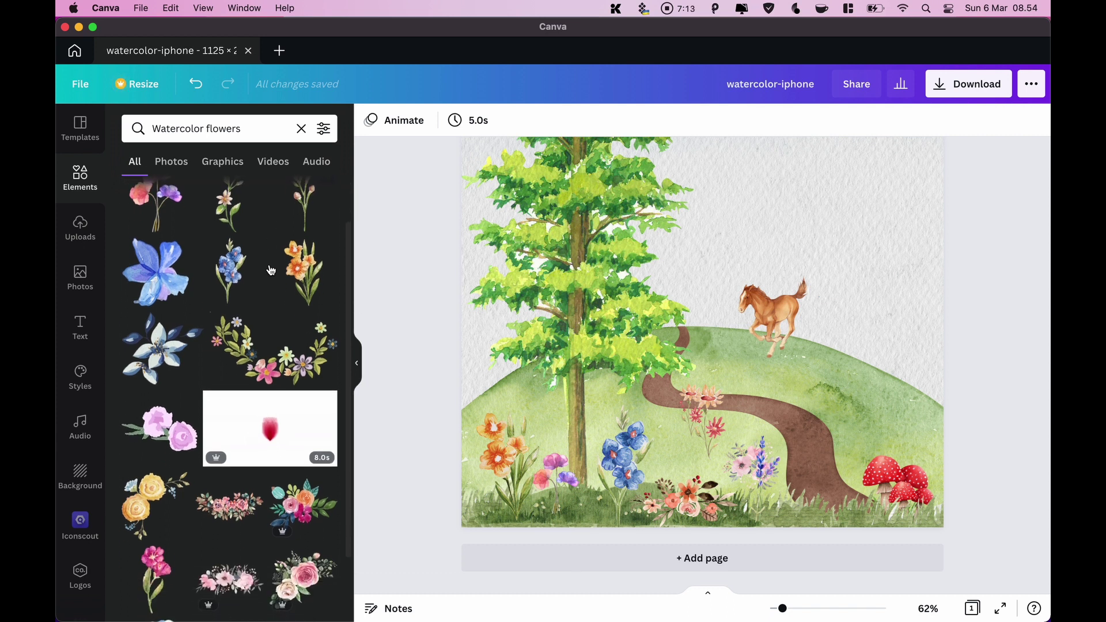
pyautogui.scroll(-5, 270, 271)
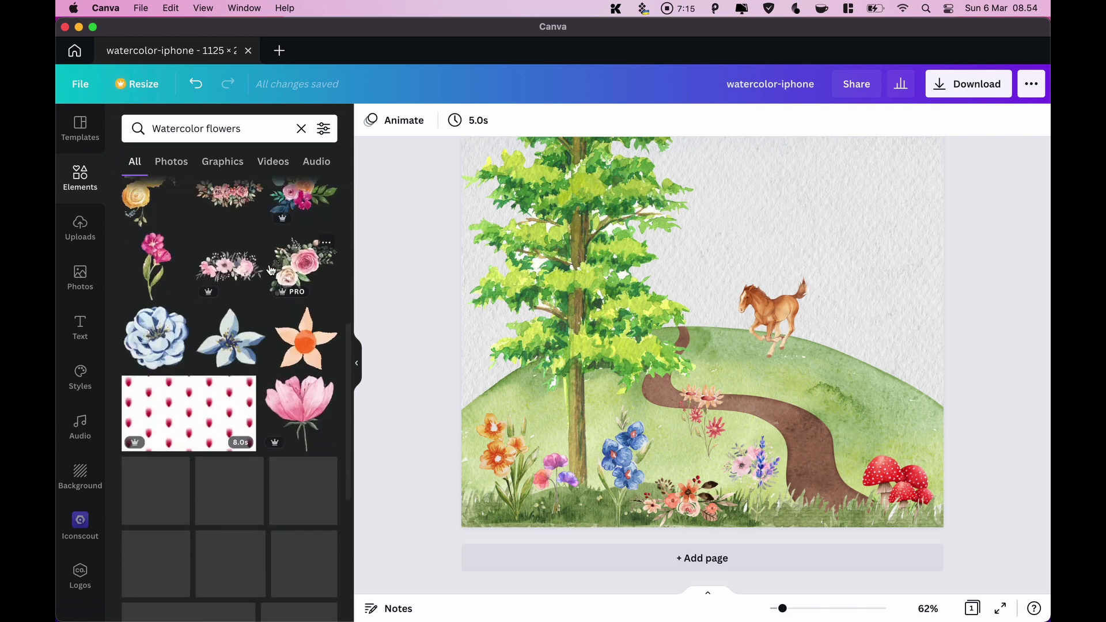
pyautogui.click(226, 166)
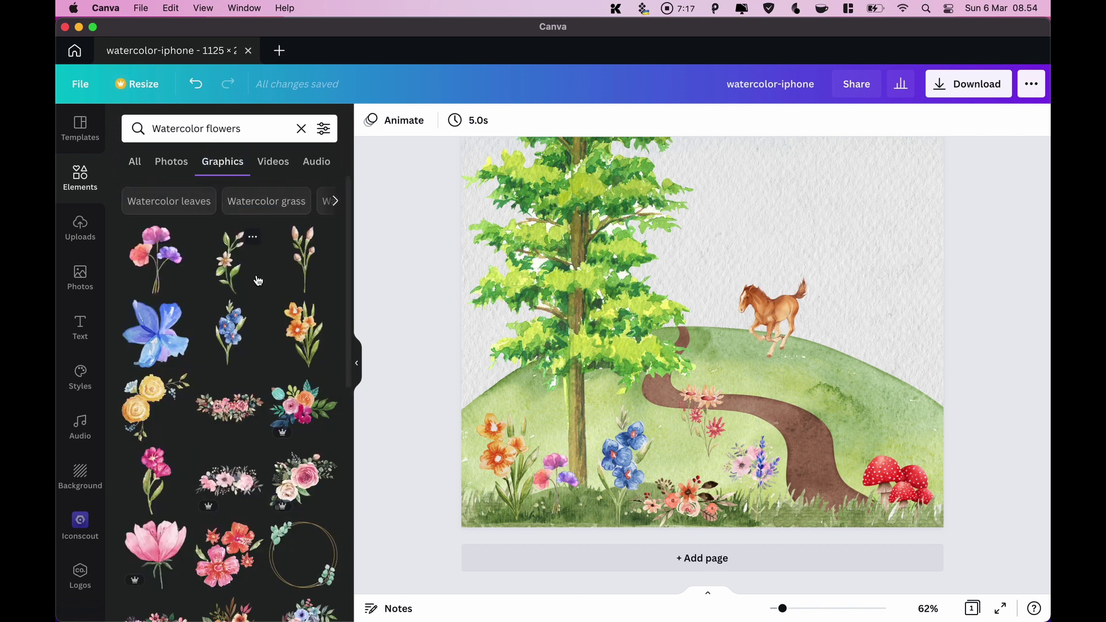
# Add the tall pink-bud flower stem and shrink it to a small sprig low on the hill, over the path
pyautogui.click(322, 270)
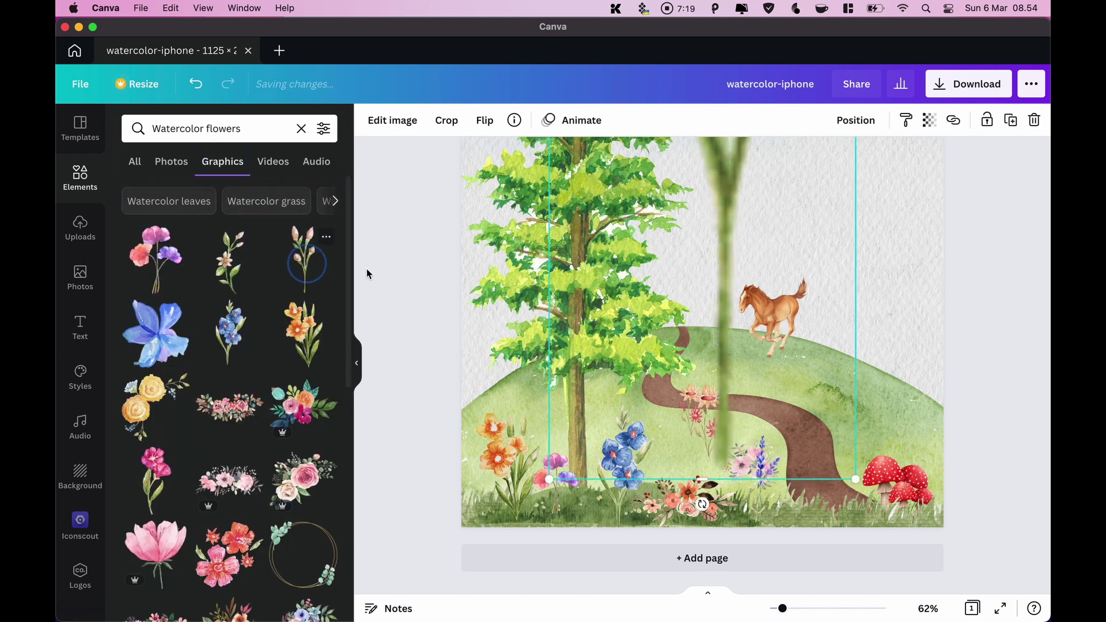
pyautogui.moveTo(755, 247); pyautogui.dragTo(896, 302)
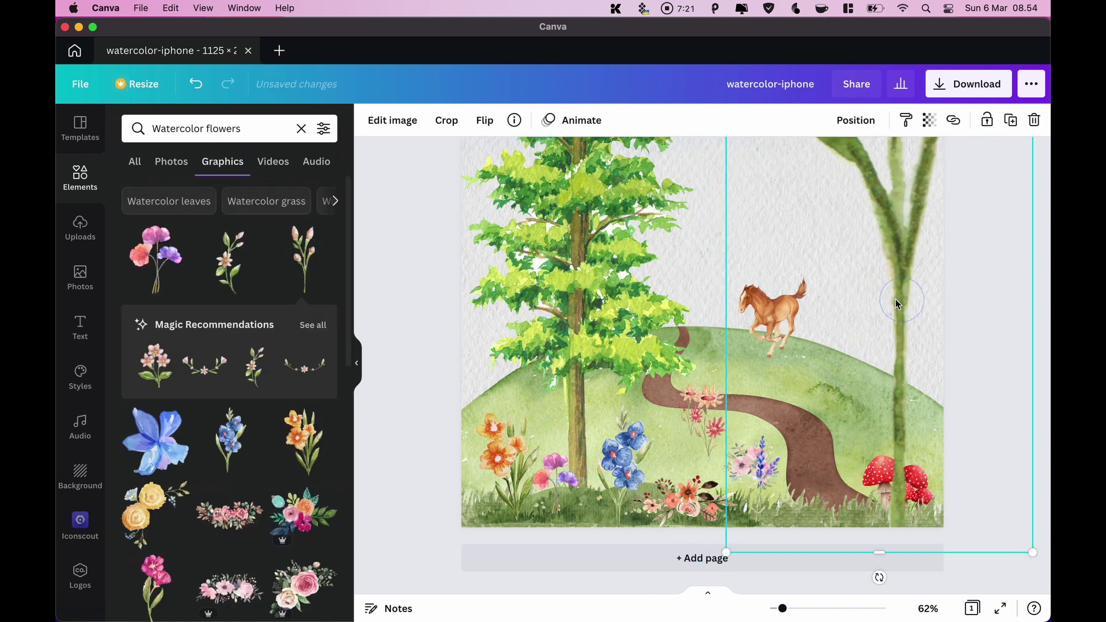
pyautogui.scroll(6, 870, 301)
pyautogui.scroll(5, 795, 210)
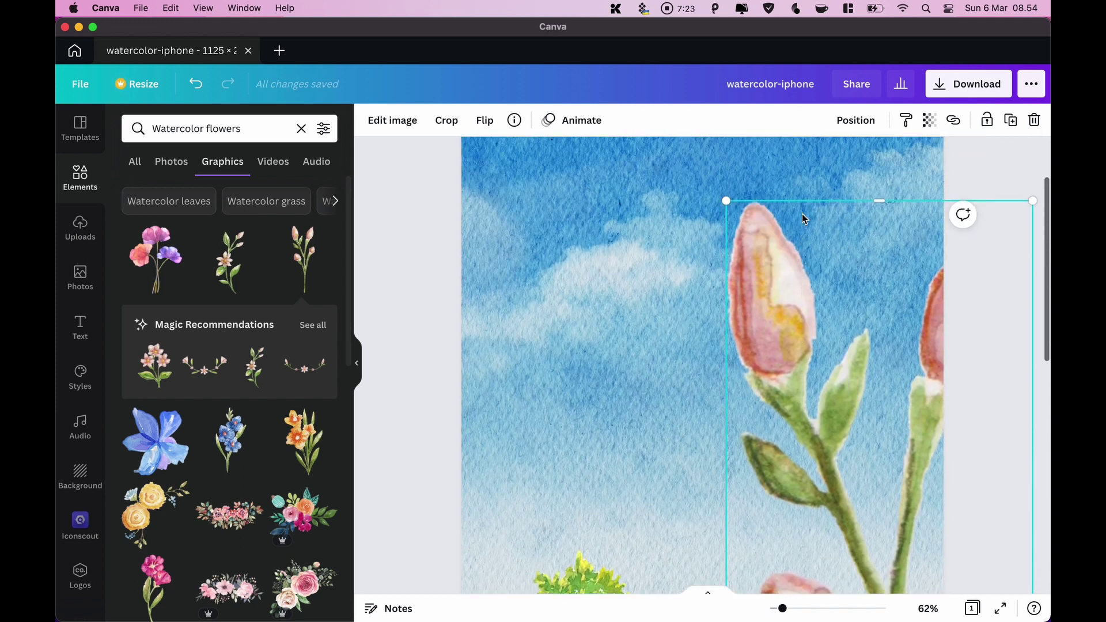
pyautogui.moveTo(726, 211); pyautogui.dragTo(779, 367)
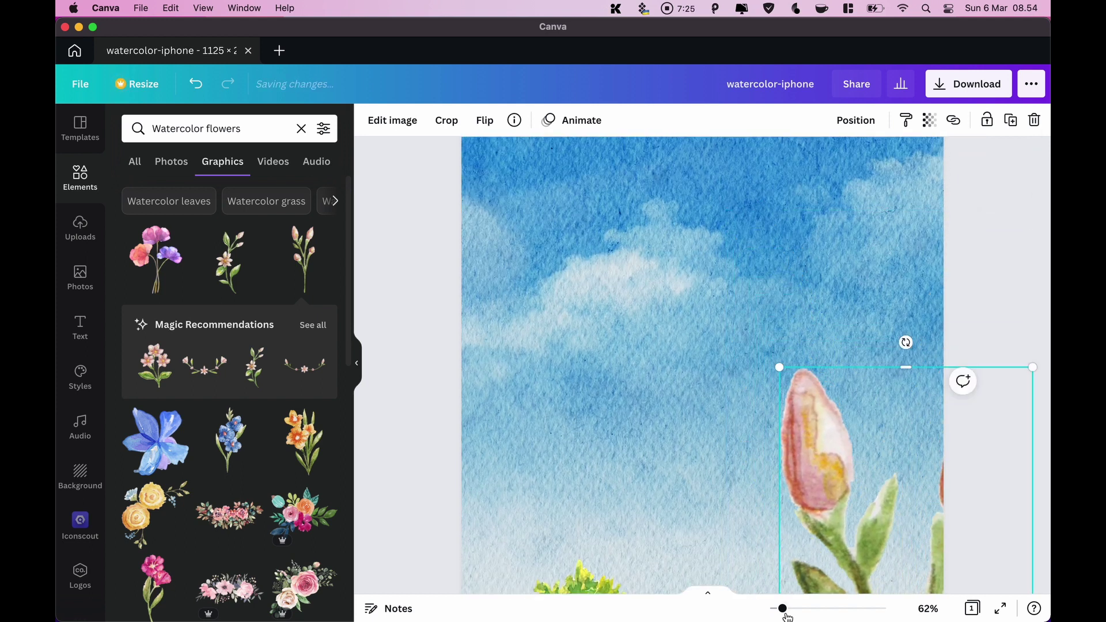
pyautogui.moveTo(783, 612); pyautogui.dragTo(782, 614)
pyautogui.moveTo(777, 613); pyautogui.dragTo(773, 609)
pyautogui.moveTo(831, 269); pyautogui.dragTo(762, 467)
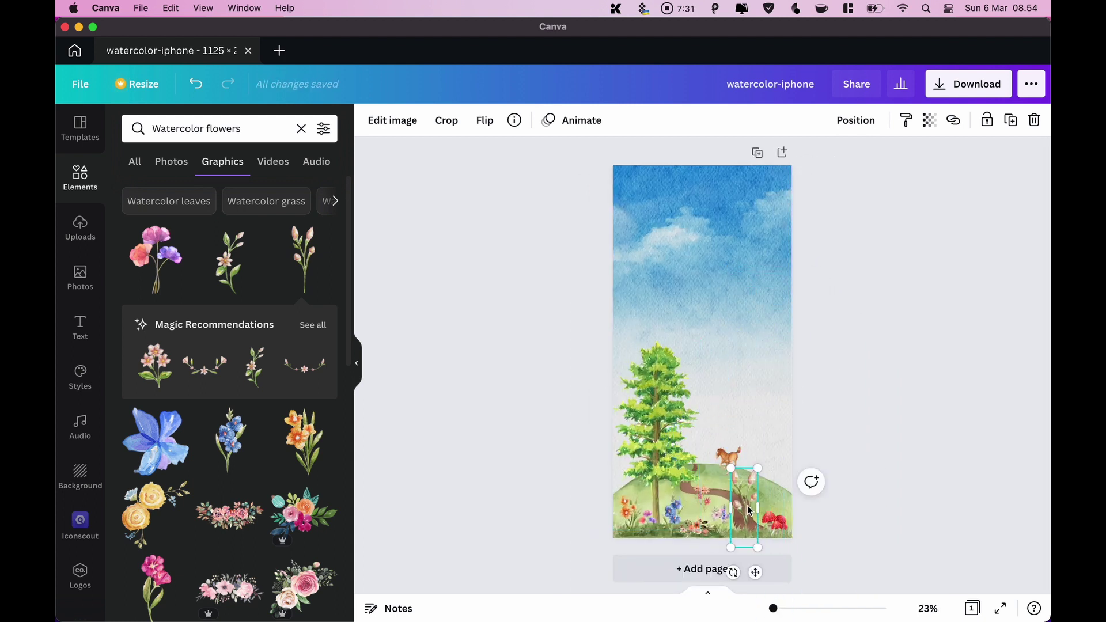
# Shrink the pink-bud stem further and place it at the page's right edge, beside and slightly above the red mushrooms
pyautogui.moveTo(748, 510); pyautogui.dragTo(783, 491)
pyautogui.moveTo(801, 569); pyautogui.dragTo(796, 564)
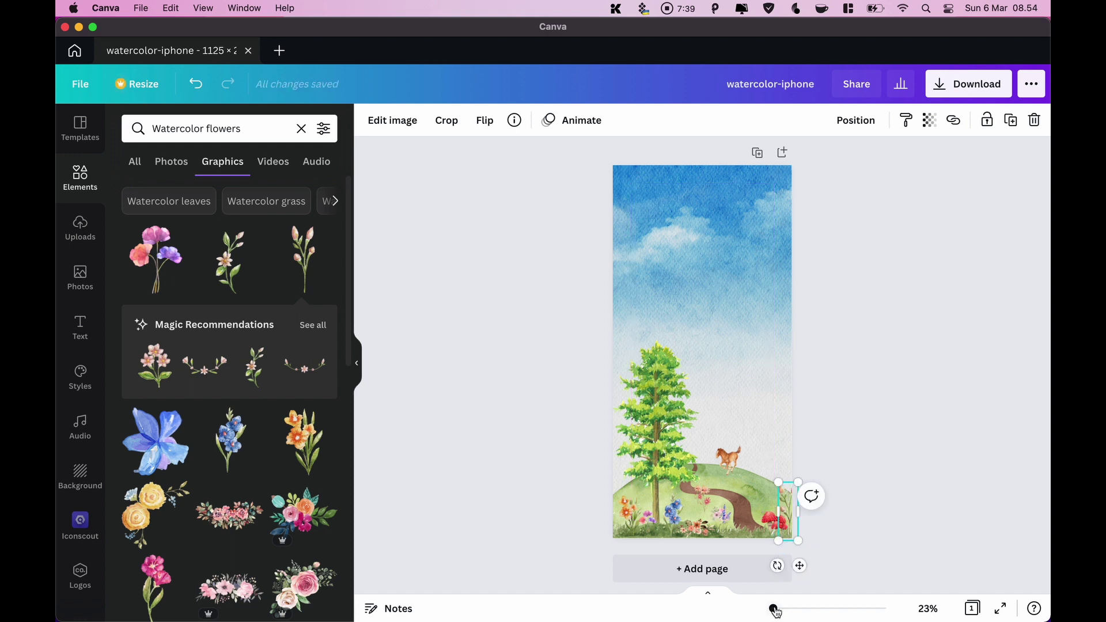
pyautogui.moveTo(775, 610); pyautogui.dragTo(779, 609)
pyautogui.scroll(-6, 731, 403)
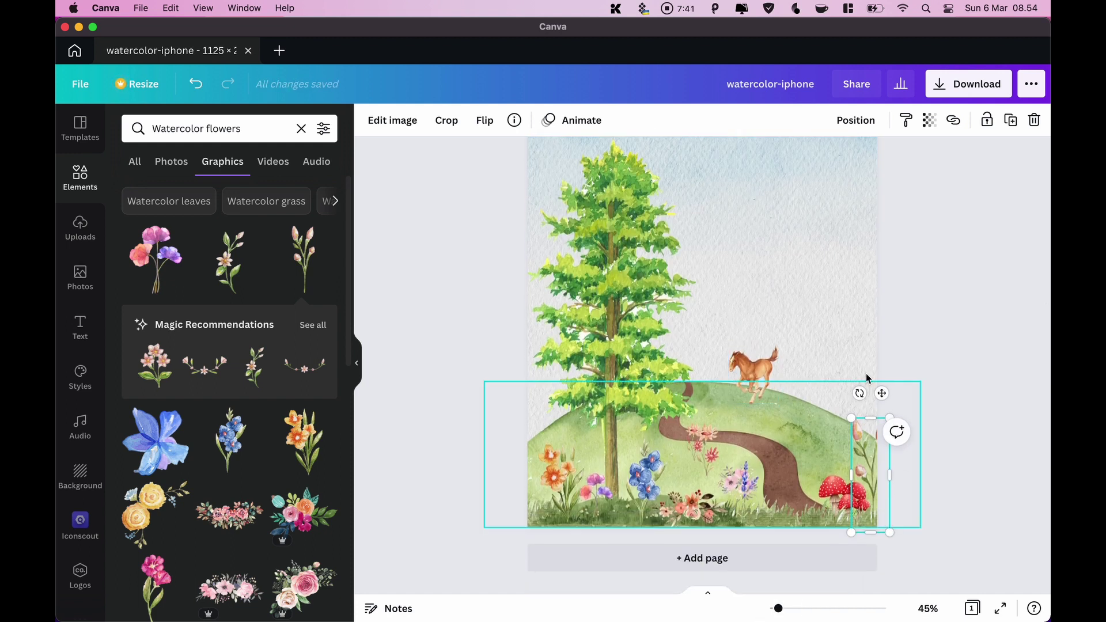
pyautogui.click(969, 317)
pyautogui.moveTo(864, 462); pyautogui.dragTo(859, 457)
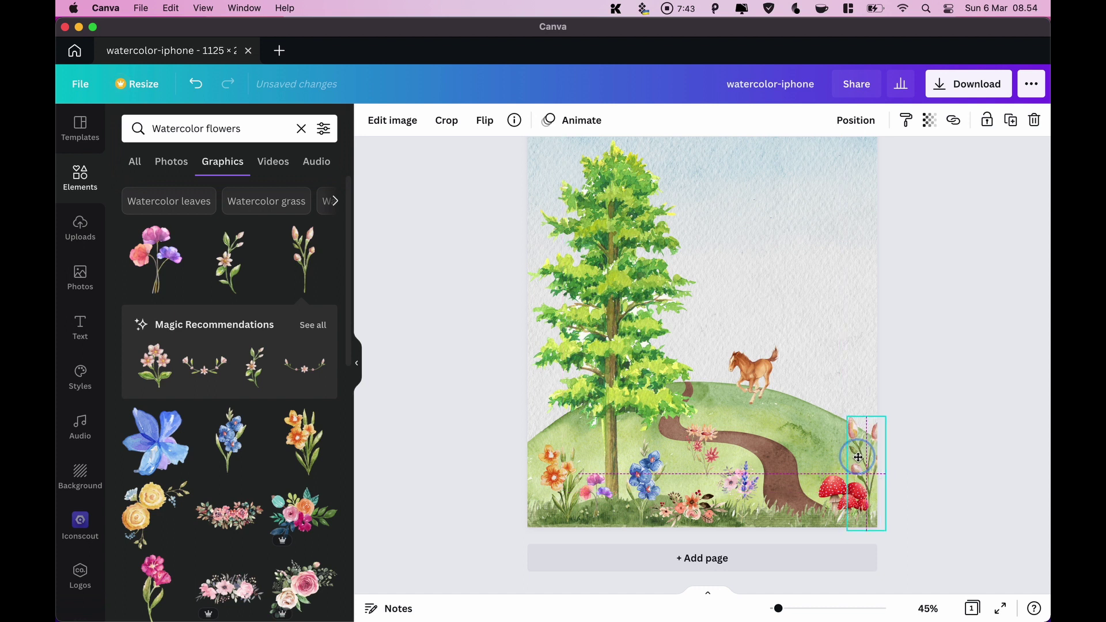
pyautogui.click(945, 349)
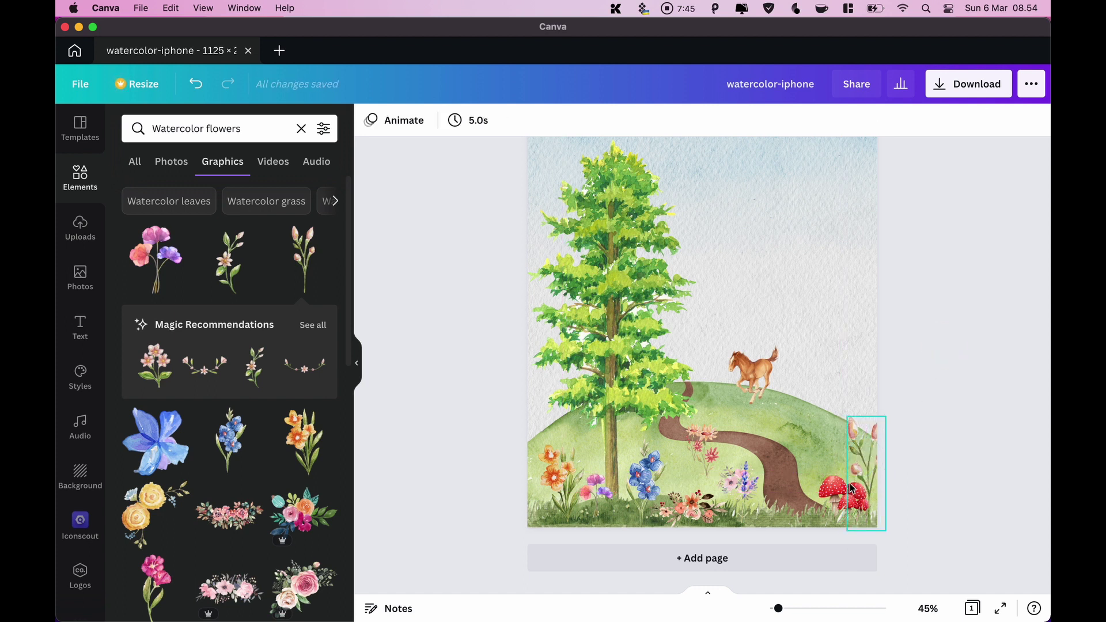
pyautogui.moveTo(870, 449); pyautogui.dragTo(866, 446)
pyautogui.click(965, 347)
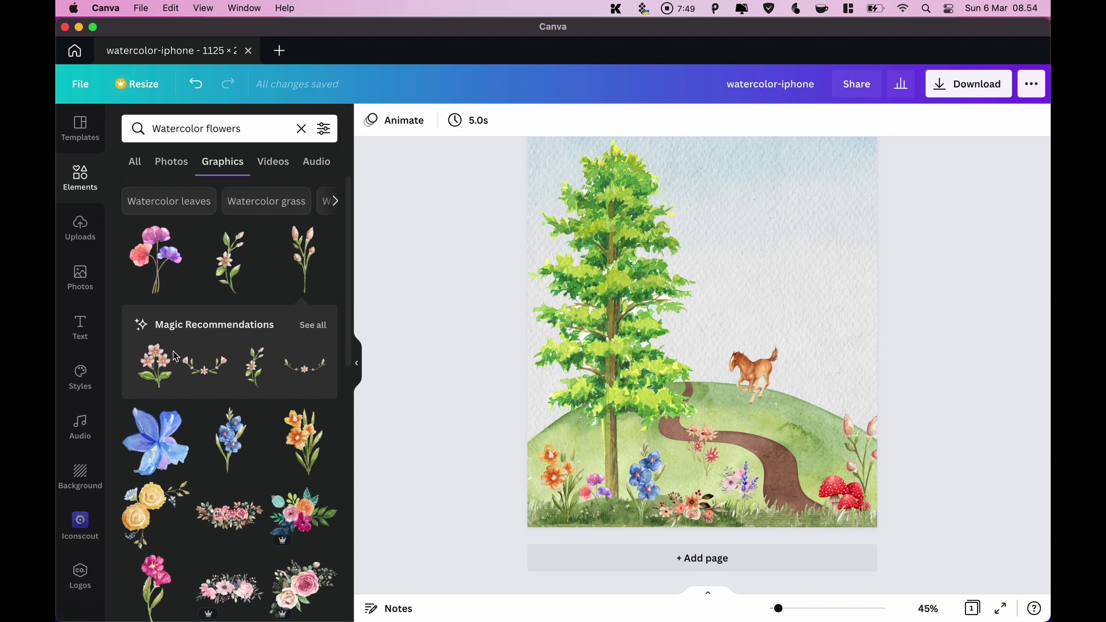
# Add the colorful bouquet with orange, pink and magenta blooms, shrink it, tilt it clockwise and place it above the lavender beside the path
pyautogui.scroll(-5, 232, 414)
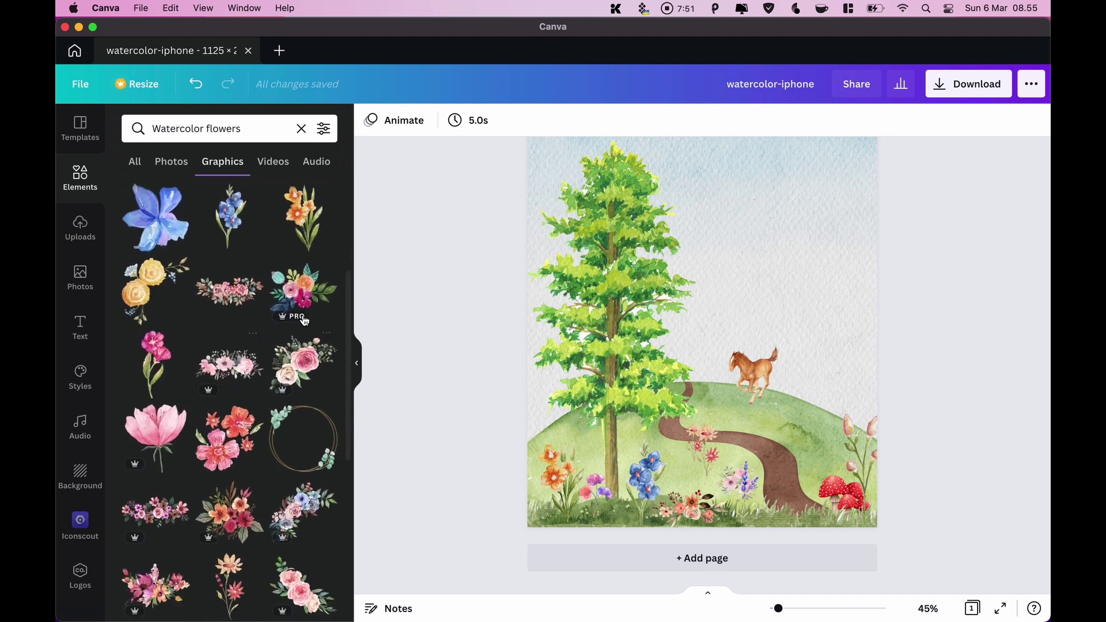
pyautogui.click(305, 299)
pyautogui.scroll(2, 713, 200)
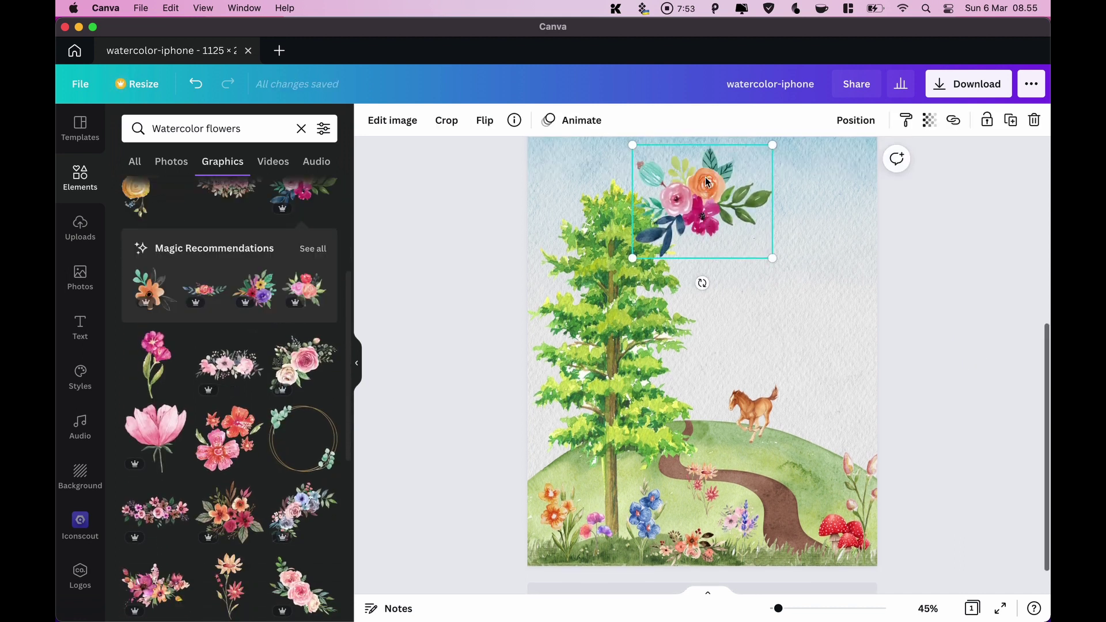
pyautogui.moveTo(713, 200); pyautogui.dragTo(748, 489)
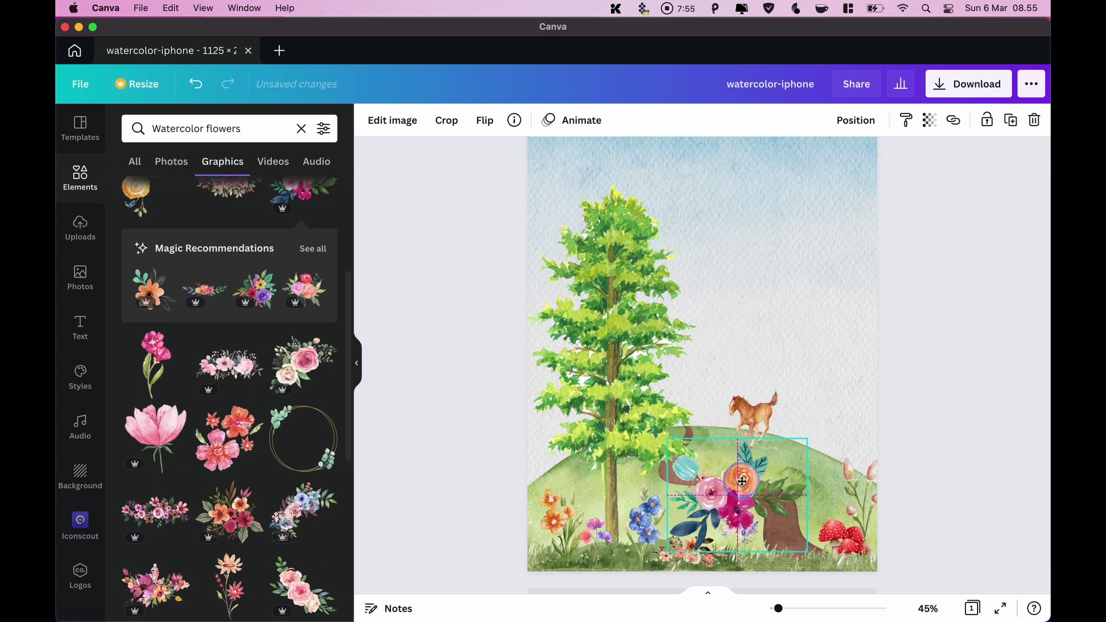
pyautogui.moveTo(806, 439); pyautogui.dragTo(707, 521)
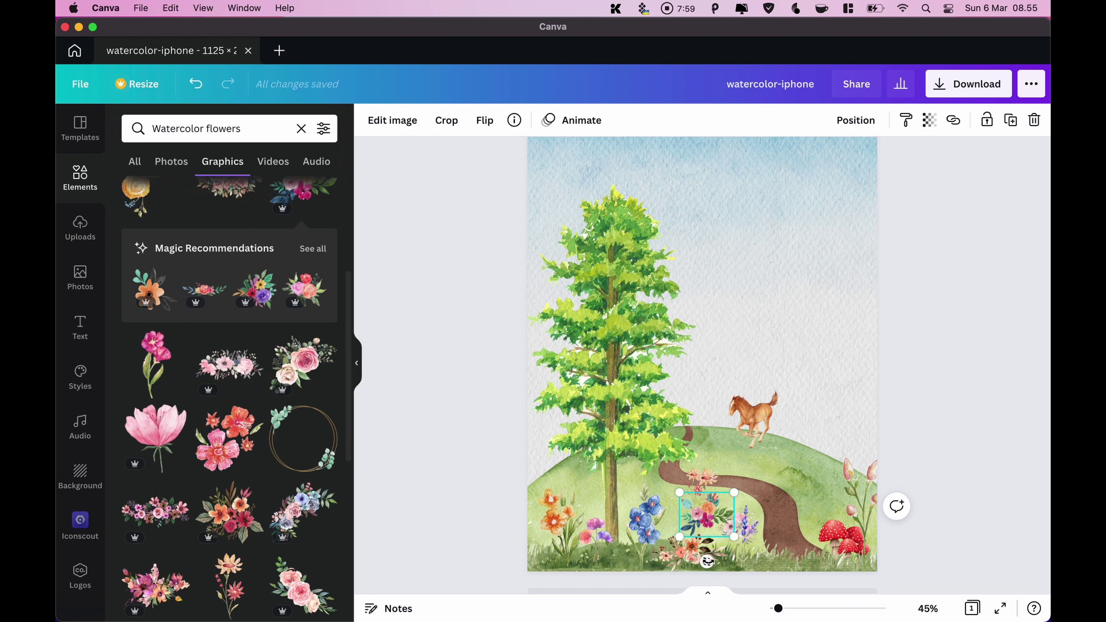
pyautogui.moveTo(708, 561); pyautogui.dragTo(684, 556)
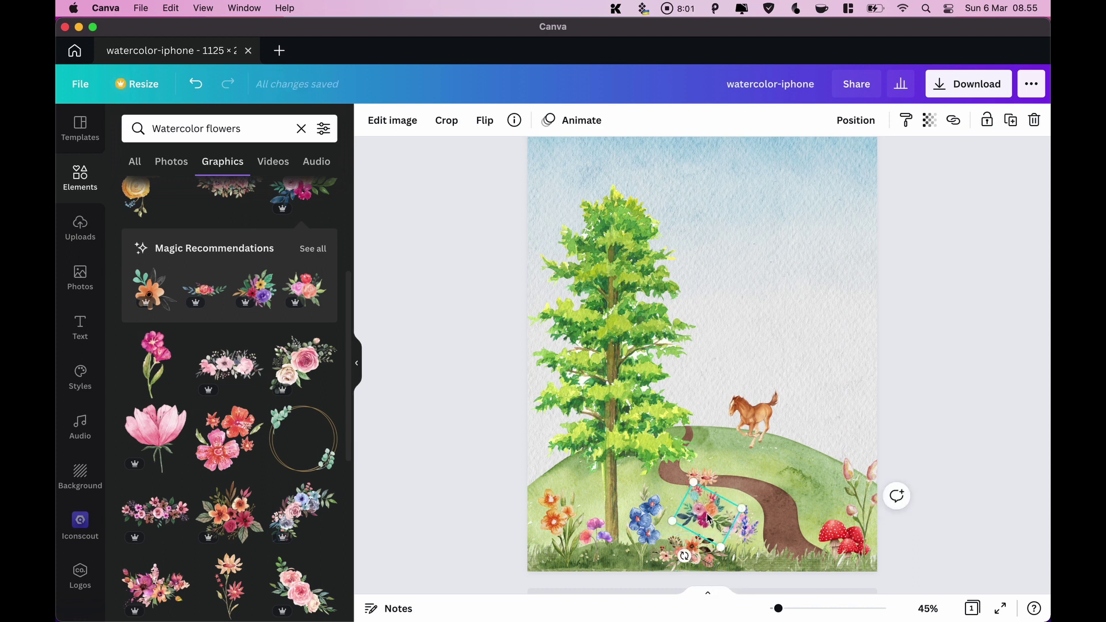
pyautogui.moveTo(709, 518); pyautogui.dragTo(764, 499)
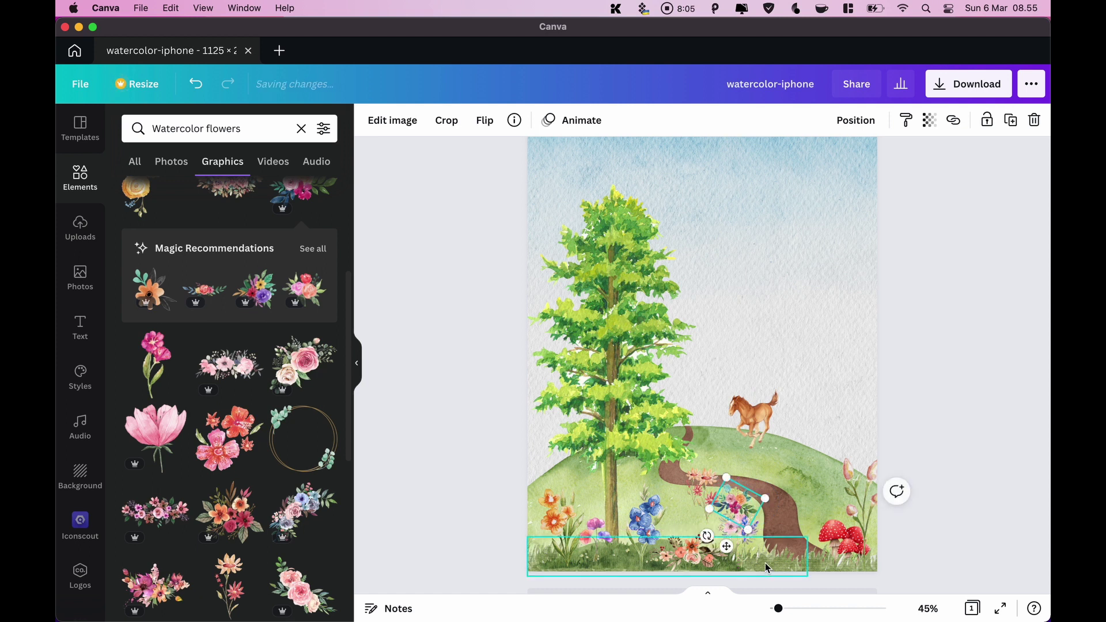
# Send the colorful bouquet backward two levels so it sits behind the neighboring pink flowers and lavender
pyautogui.scroll(1, 766, 568)
pyautogui.scroll(-3, 772, 576)
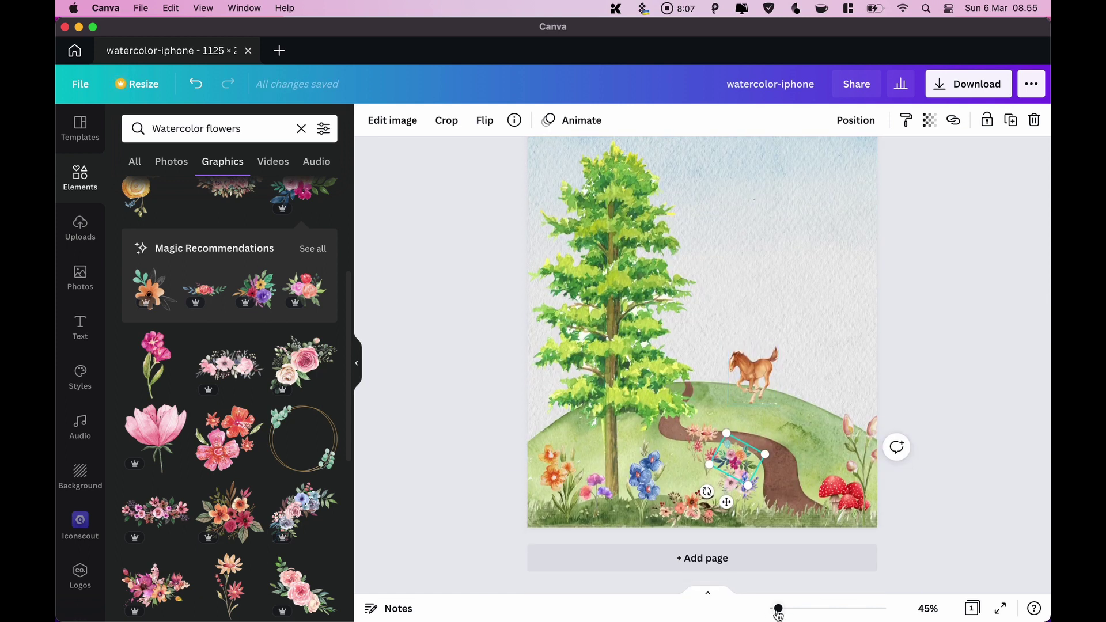
pyautogui.moveTo(777, 609); pyautogui.dragTo(790, 609)
pyautogui.scroll(-3, 755, 459)
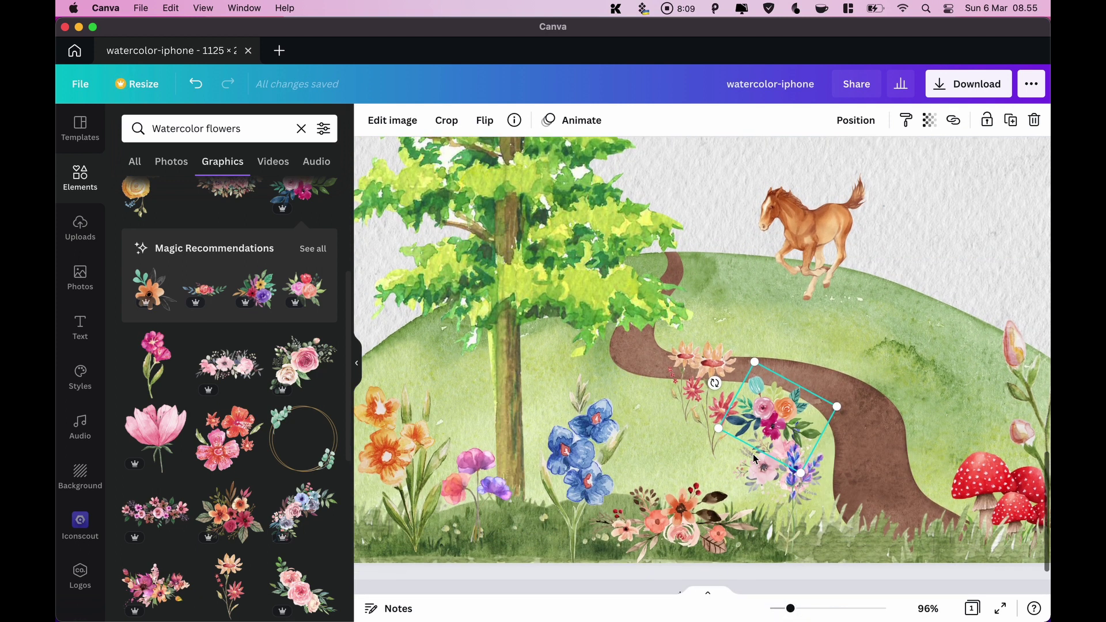
pyautogui.scroll(-2, 755, 459)
pyautogui.hscroll(3, 755, 459)
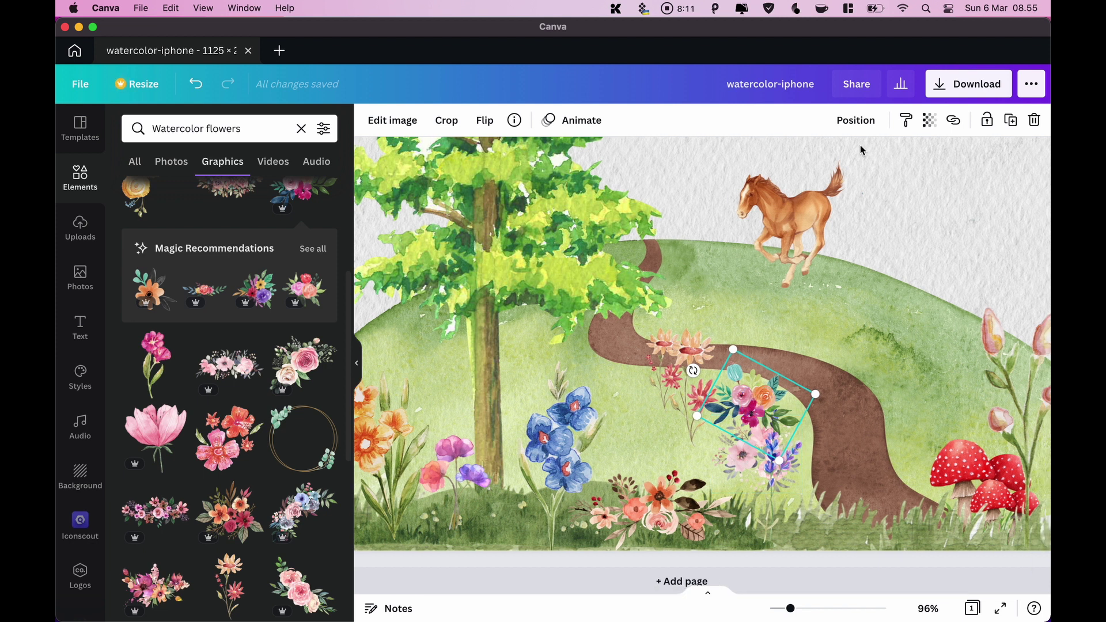
pyautogui.click(861, 124)
pyautogui.click(819, 164)
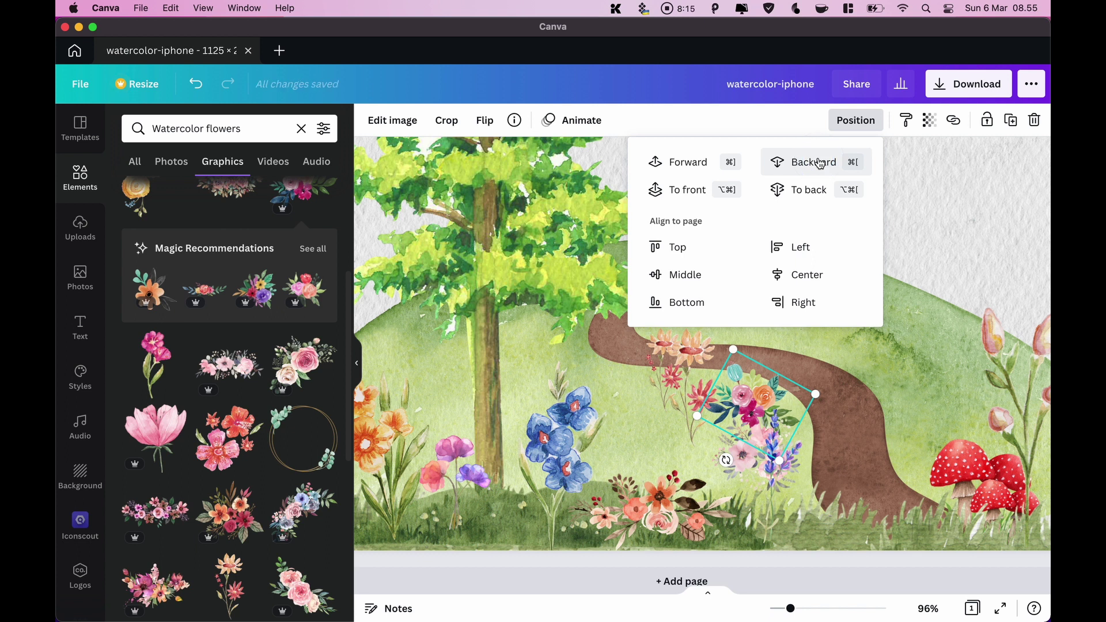
pyautogui.click(820, 163)
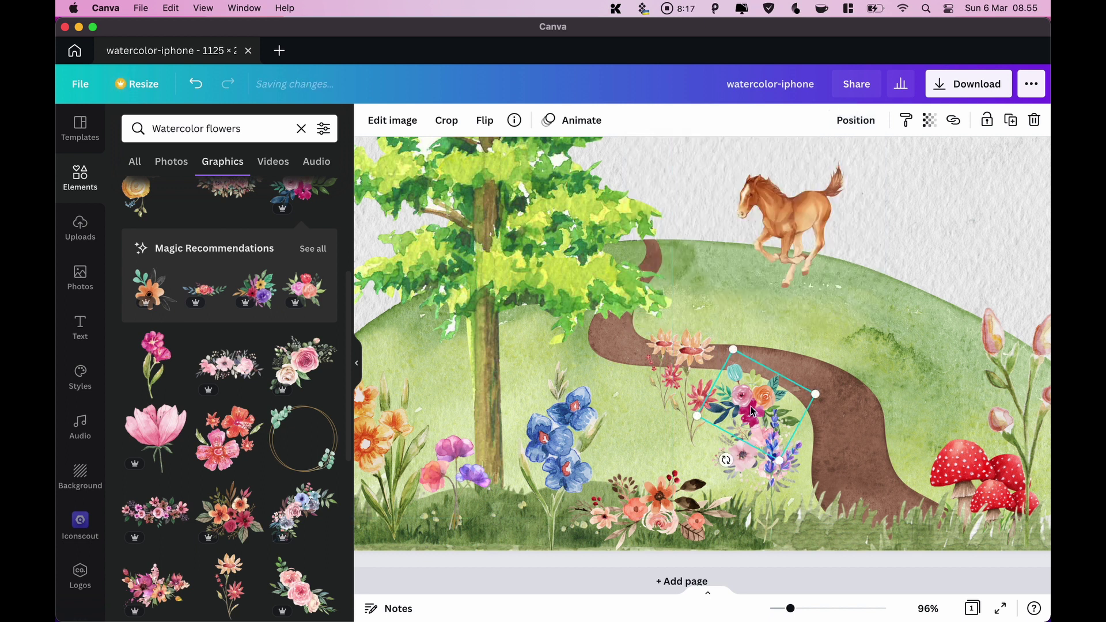
# Place a copy of the colorful bouquet overlapping the first one's lower left, and send it backward two levels behind the pink flowers
pyautogui.moveTo(752, 411); pyautogui.dragTo(709, 434)
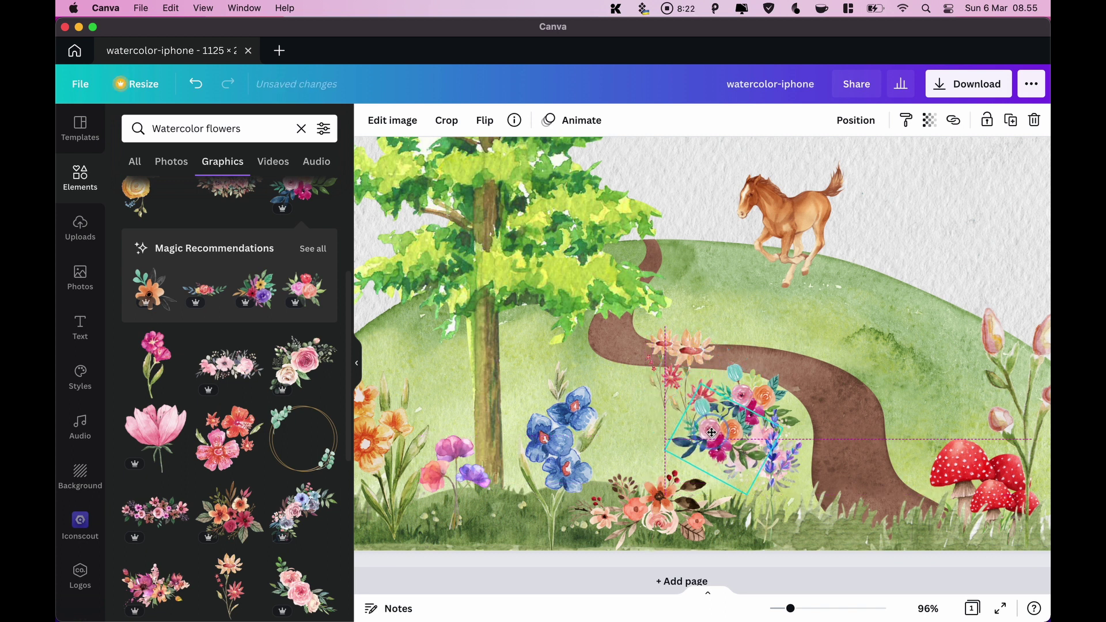
pyautogui.click(855, 124)
pyautogui.click(813, 163)
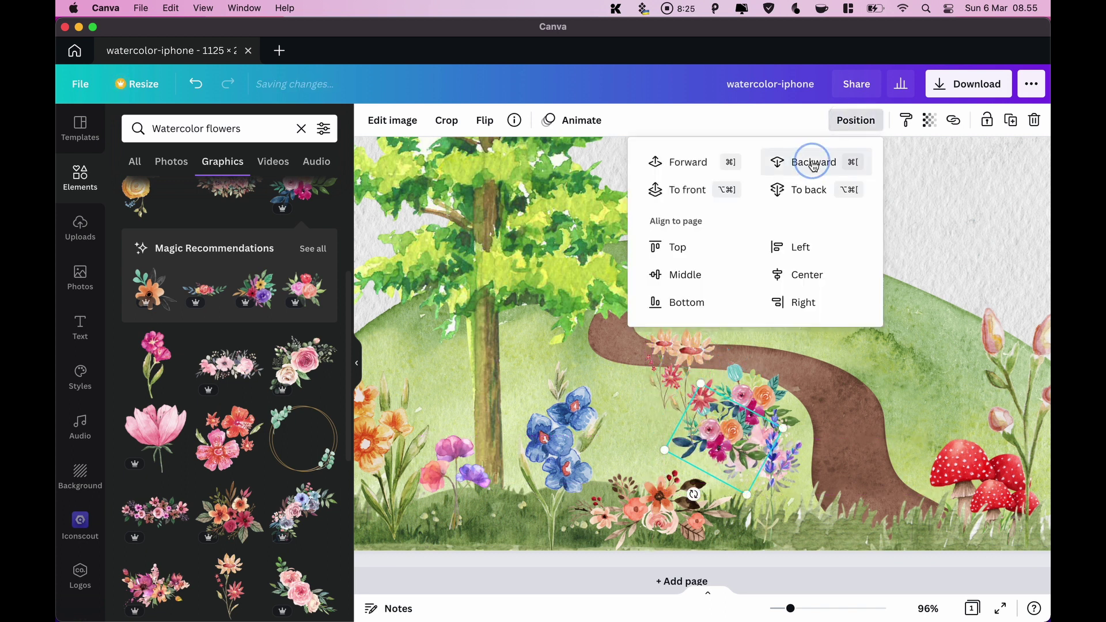
pyautogui.click(812, 163)
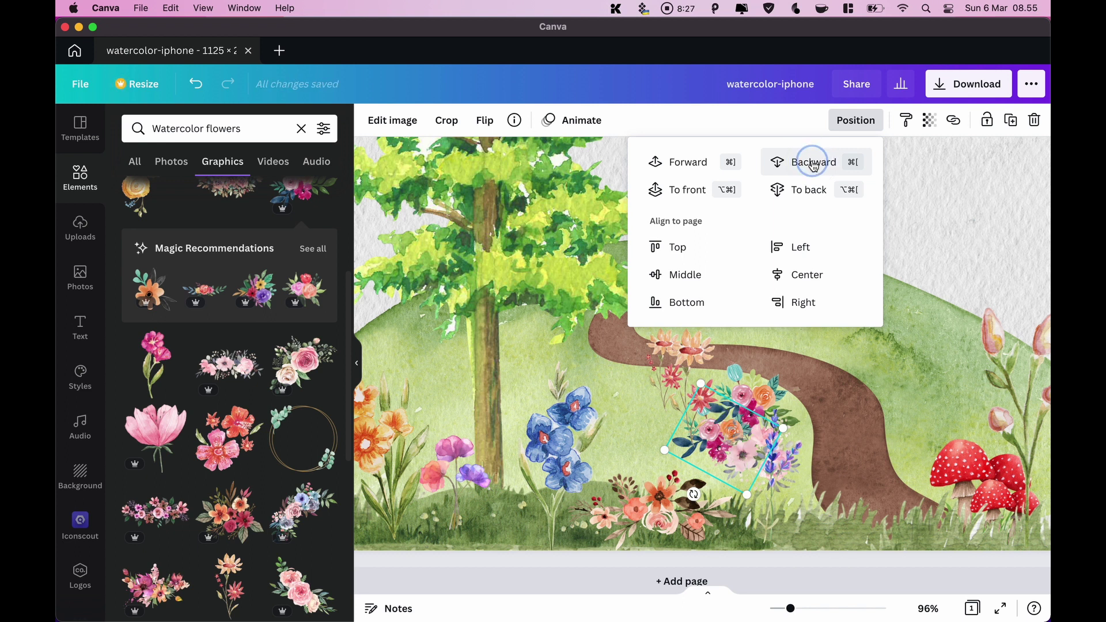
pyautogui.click(568, 320)
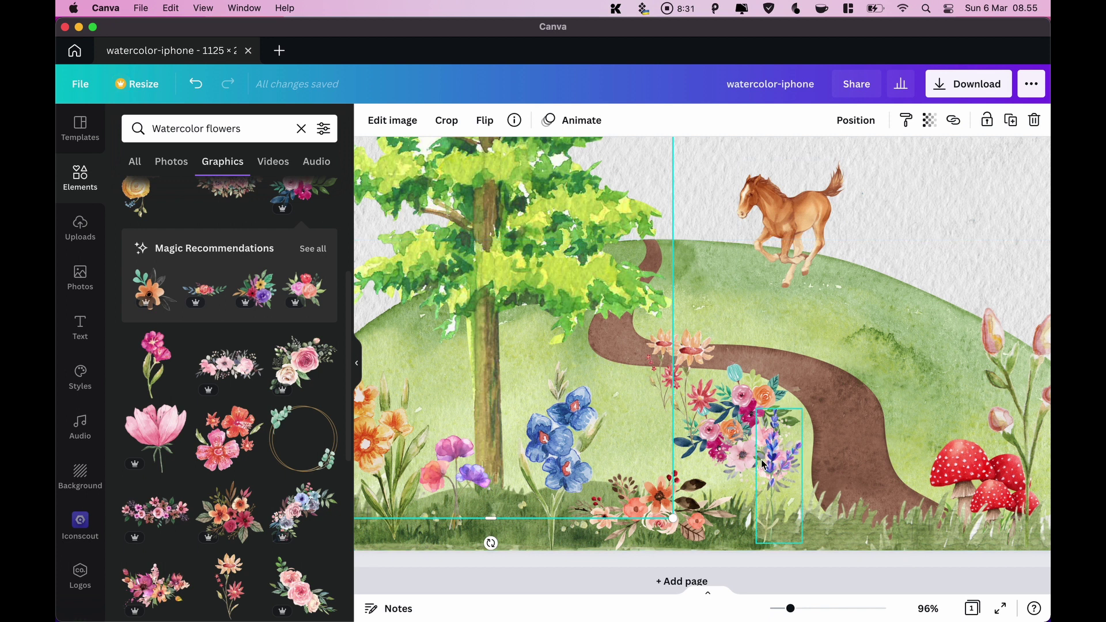
pyautogui.scroll(-10, 786, 405)
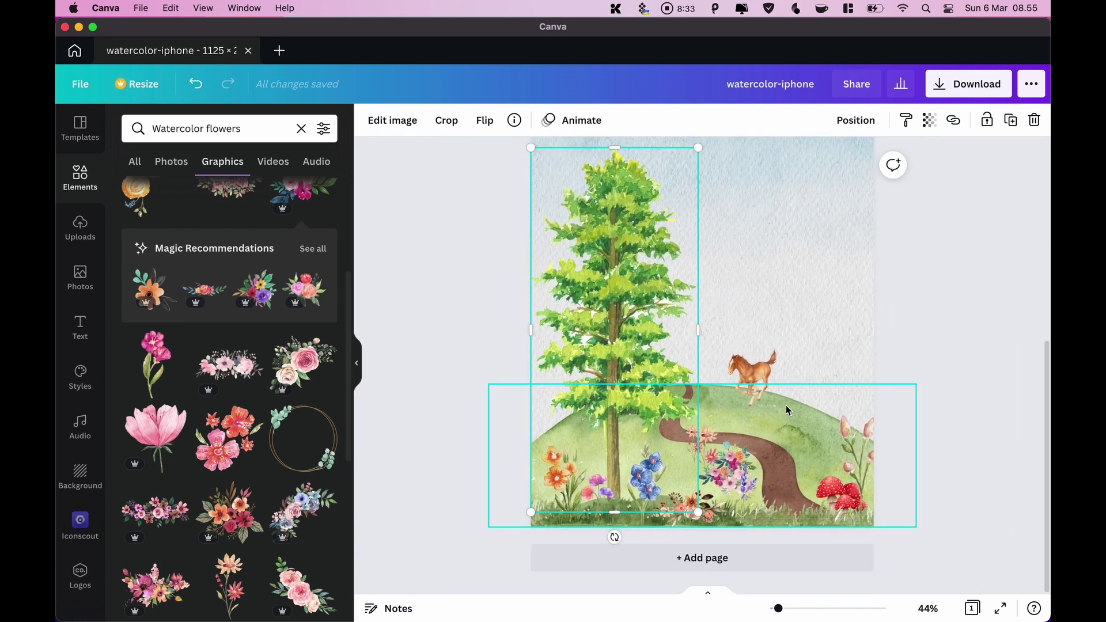
# Search the graphics library for "Watercolor rabbit"
pyautogui.click(929, 331)
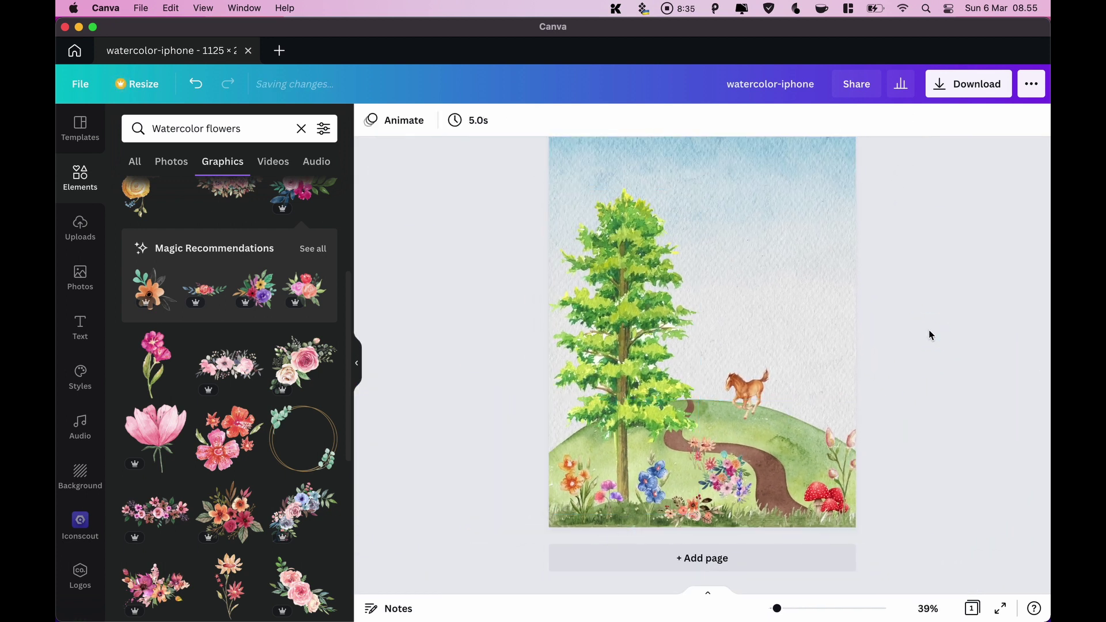
pyautogui.click(274, 128)
pyautogui.press('BackSpace')
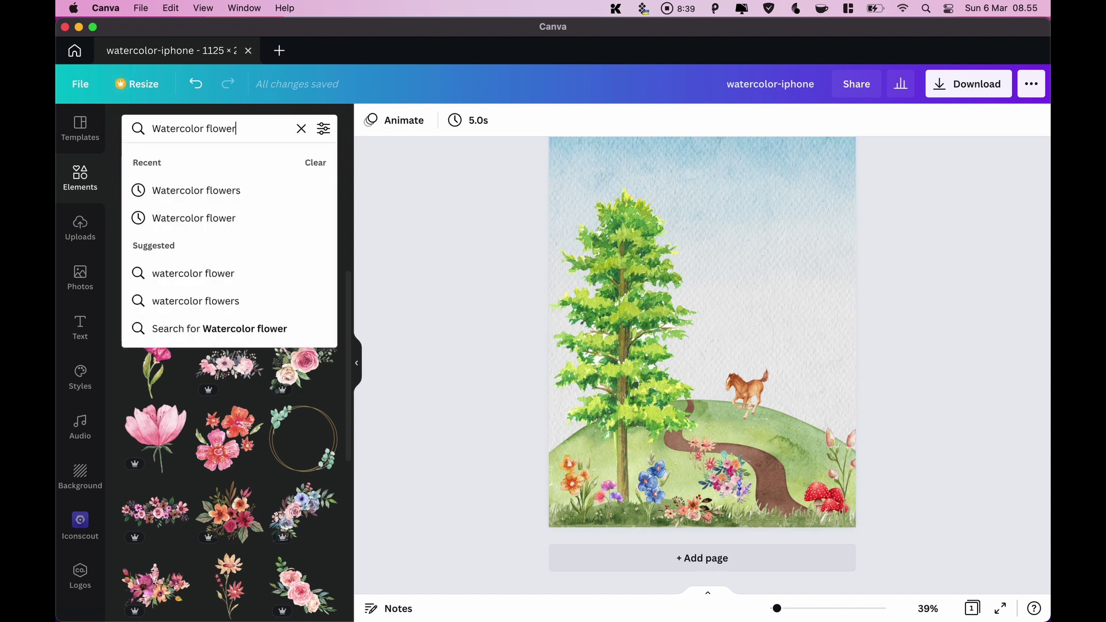
pyautogui.press('BackSpace')
pyautogui.press('BackSpace')
pyautogui.press('BackSpace')
pyautogui.press('BackSpace')
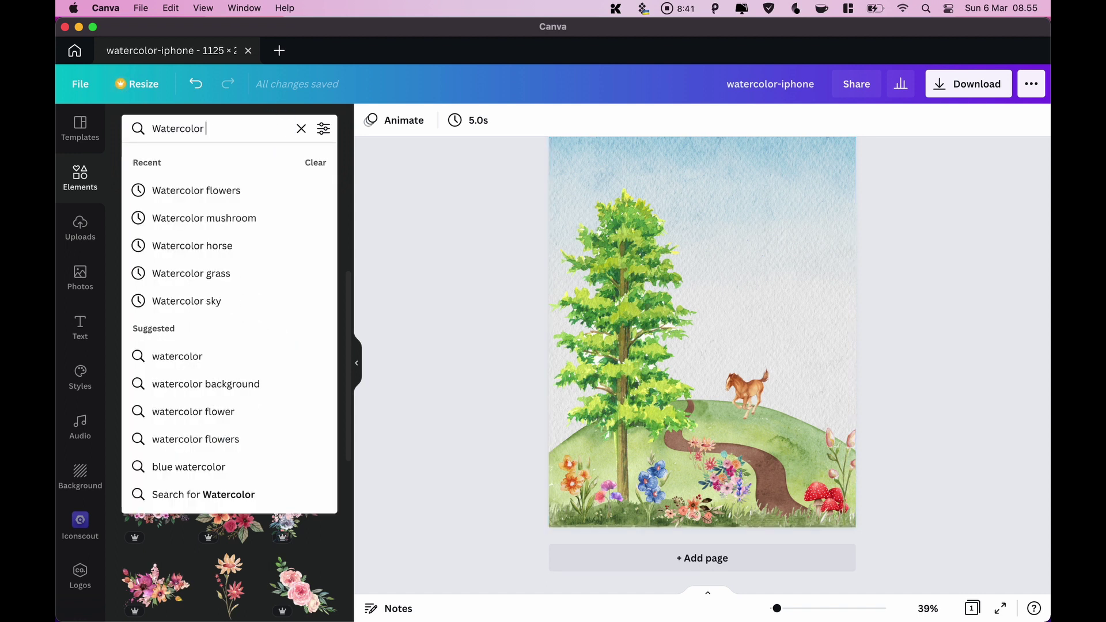
pyautogui.write('rabbit')
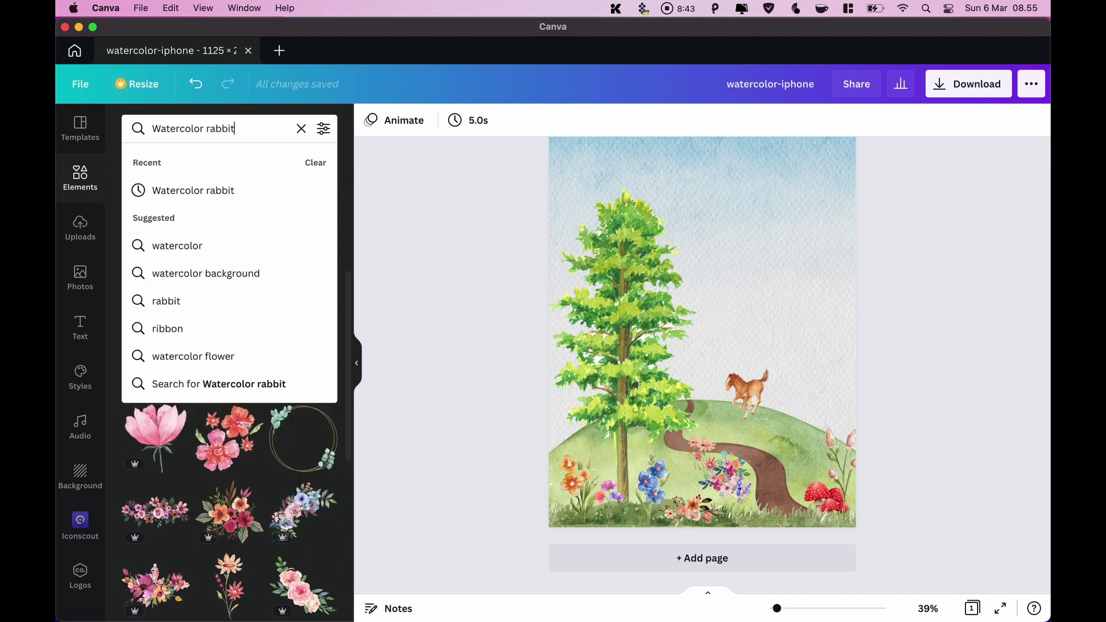
pyautogui.press('Return')
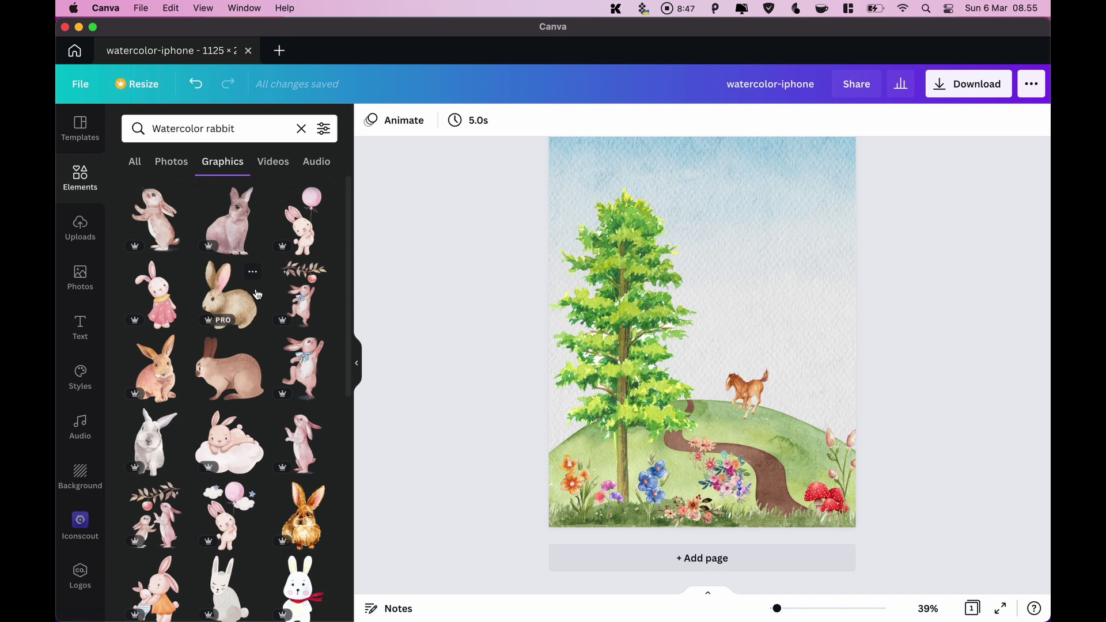
# Add the standing pink rabbit with raised paws, shrink it and place it beside the tree trunk, over the blue flowers
pyautogui.scroll(-1, 258, 295)
pyautogui.scroll(1, 257, 295)
pyautogui.click(147, 221)
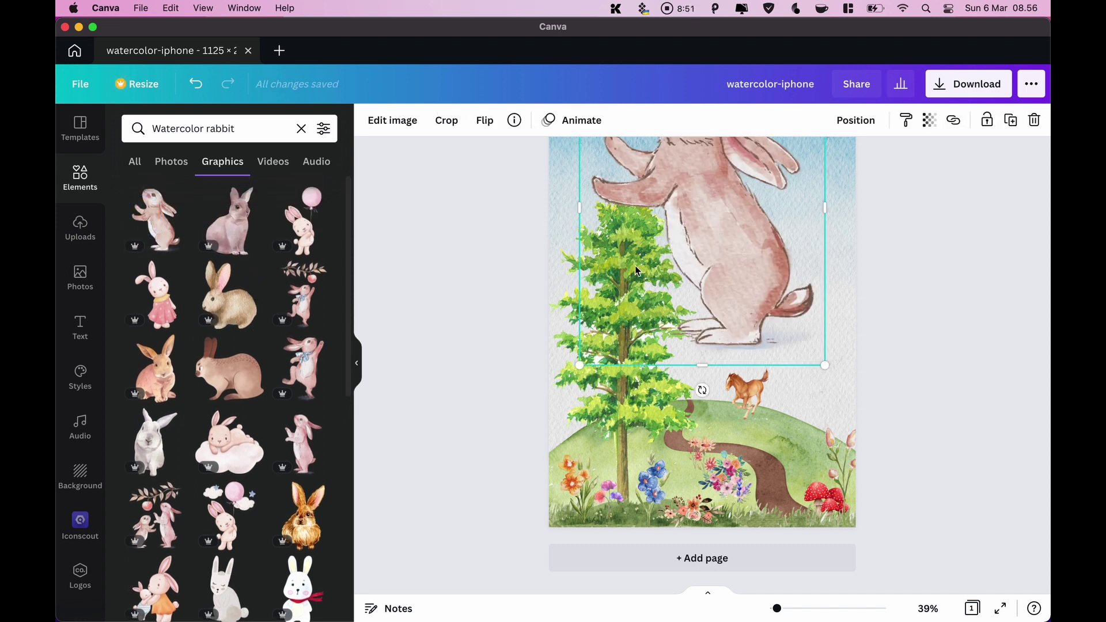
pyautogui.moveTo(754, 300); pyautogui.dragTo(755, 366)
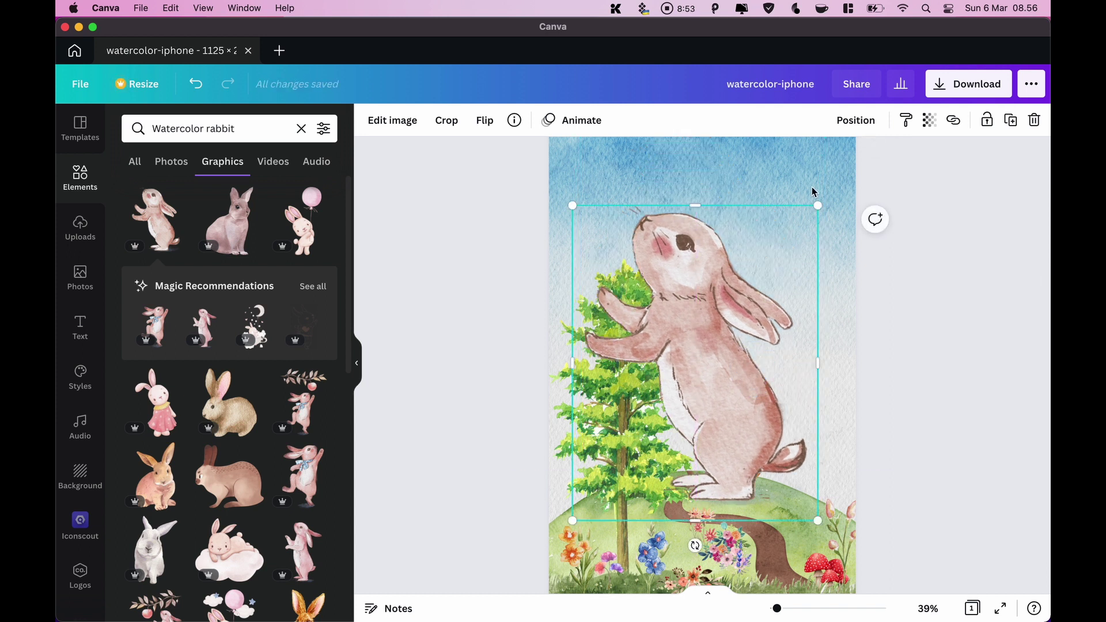
pyautogui.moveTo(821, 209); pyautogui.dragTo(681, 468)
pyautogui.scroll(-2, 655, 403)
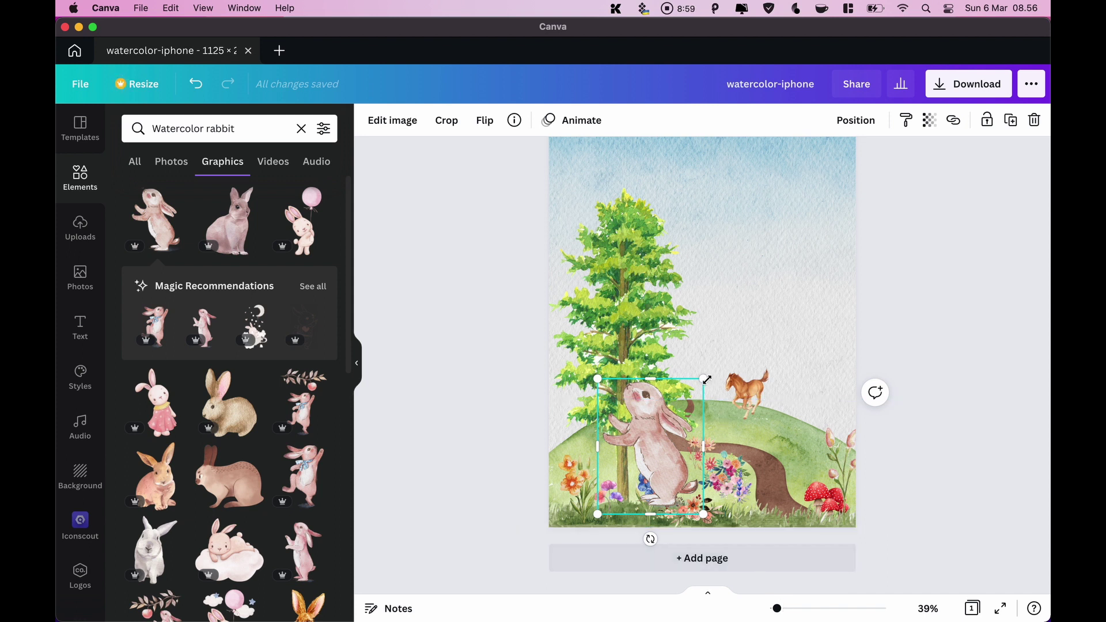
pyautogui.moveTo(703, 379); pyautogui.dragTo(656, 463)
pyautogui.moveTo(623, 496); pyautogui.dragTo(649, 480)
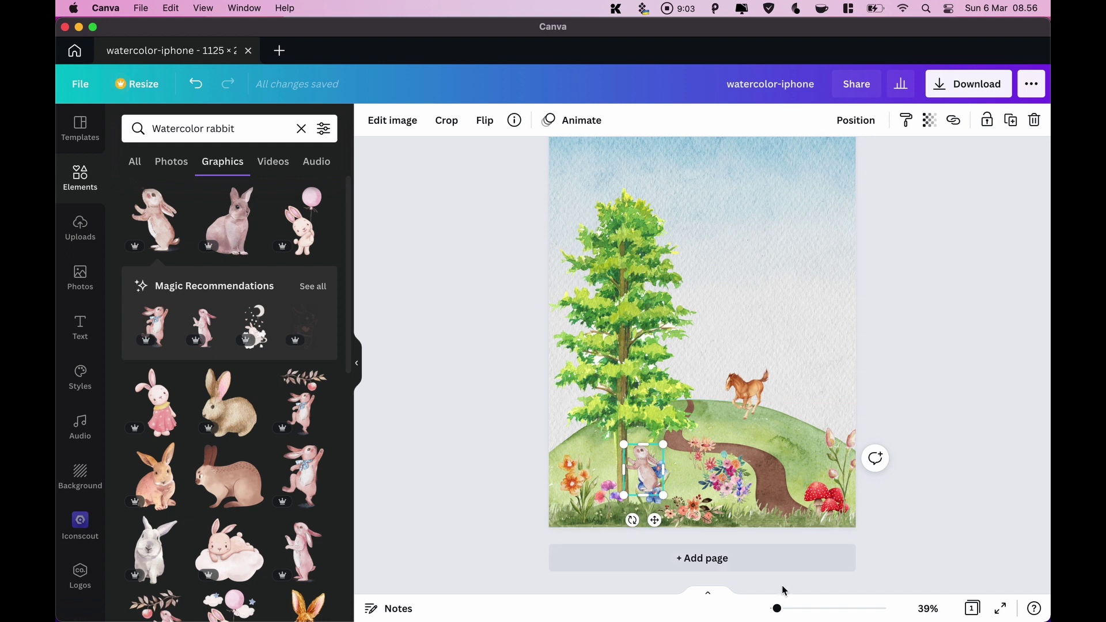
# Lower the standing rabbit slightly and send it backward one level so it sits behind the blue flowers
pyautogui.moveTo(777, 609); pyautogui.dragTo(786, 609)
pyautogui.scroll(-6, 583, 482)
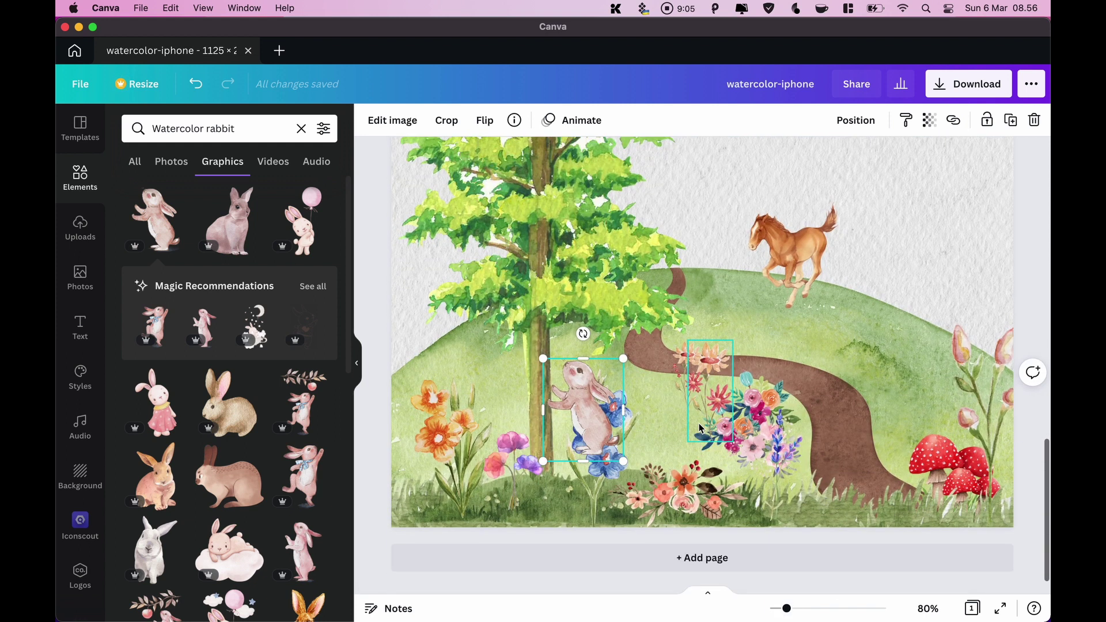
pyautogui.moveTo(597, 419); pyautogui.dragTo(597, 439)
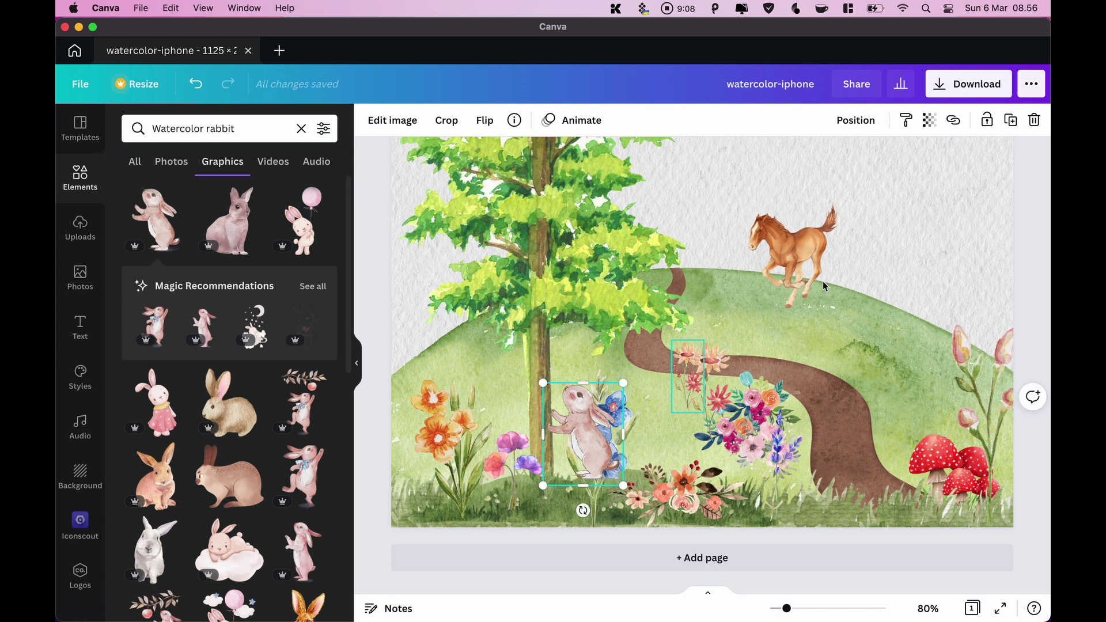
pyautogui.click(856, 120)
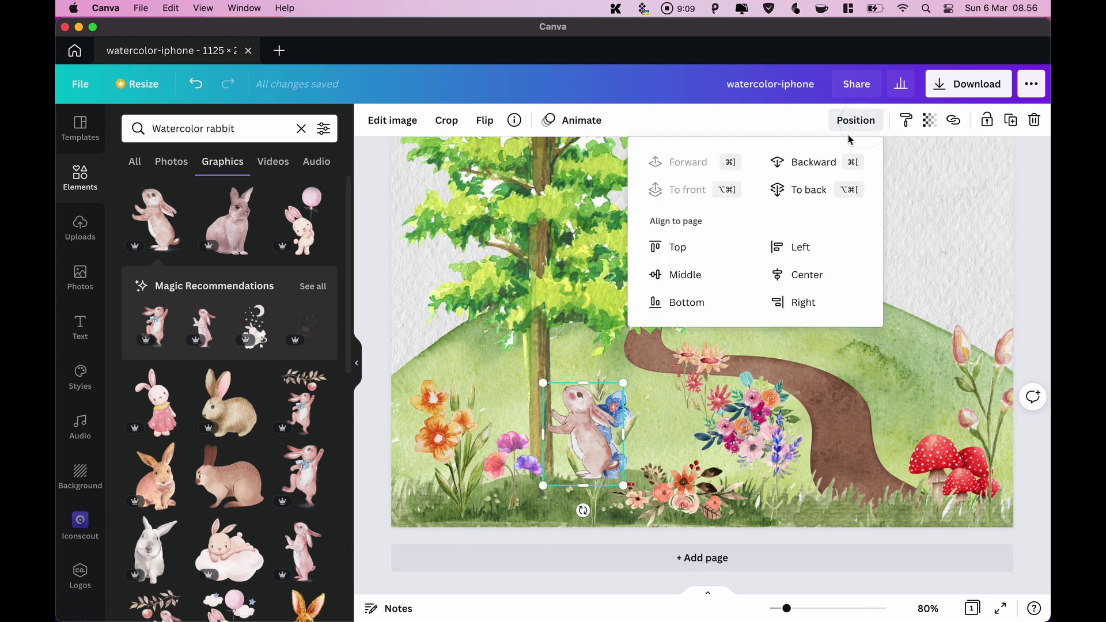
pyautogui.click(823, 161)
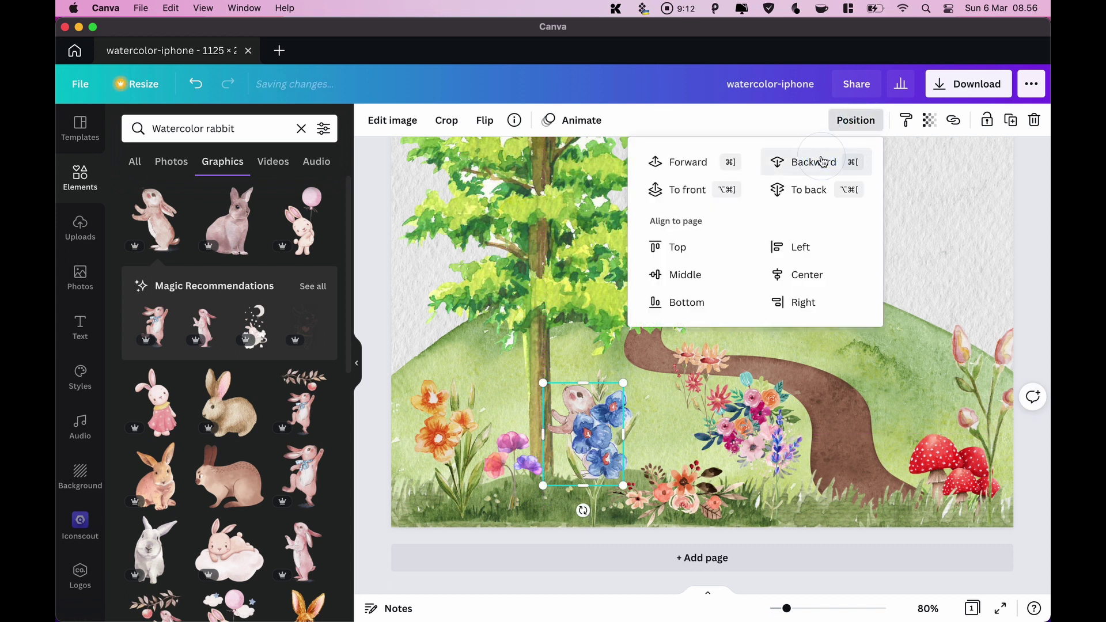
pyautogui.click(987, 234)
# Move the blue flowers to the right of the standing rabbit and shrink the rabbit, keeping it against the tree trunk
pyautogui.moveTo(603, 455)
pyautogui.mouseDown()
pyautogui.moveTo(651, 455)
pyautogui.moveTo(617, 483)
pyautogui.moveTo(605, 465)
pyautogui.mouseUp()
pyautogui.click(593, 455)
pyautogui.moveTo(590, 424); pyautogui.dragTo(589, 436)
pyautogui.click(617, 351)
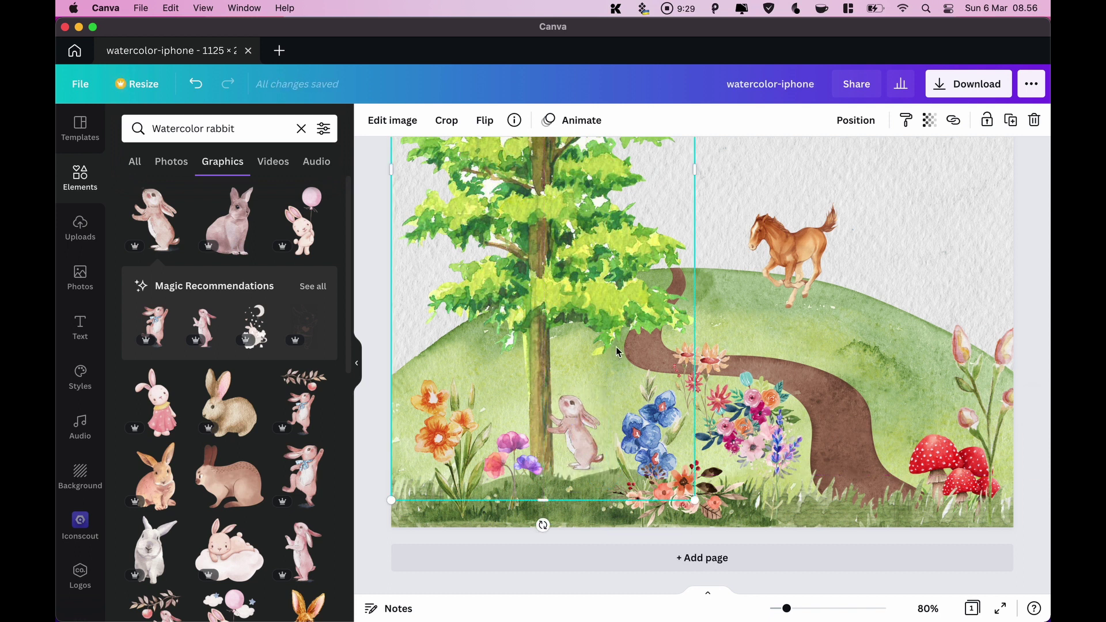
# Add the sitting brown rabbit, shrink it and place it on the hill below the horse, just above the path
pyautogui.scroll(-2, 232, 444)
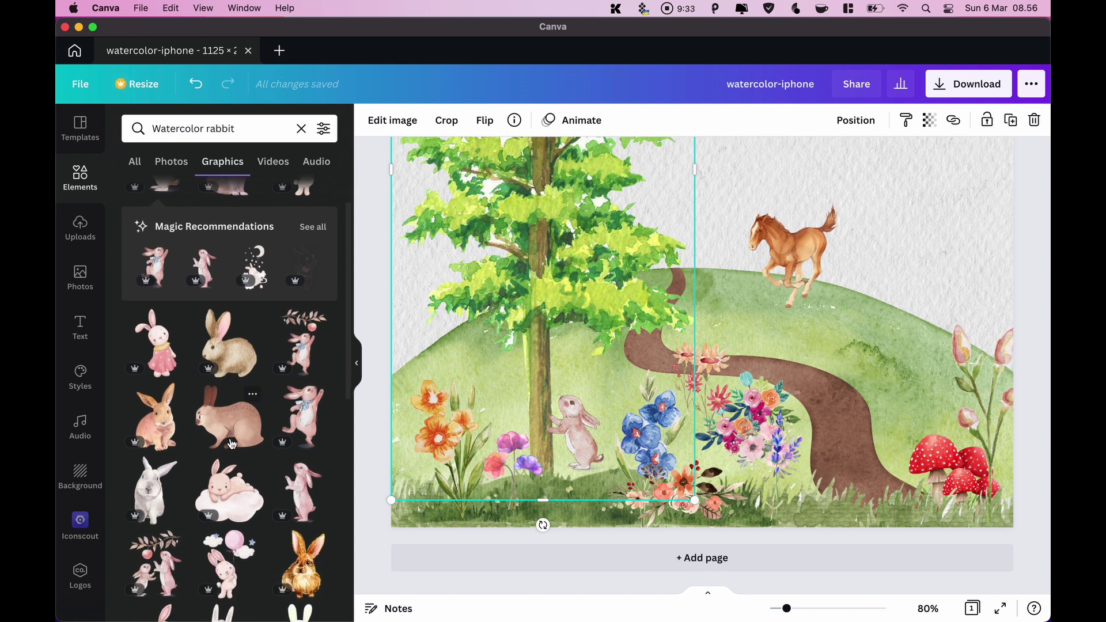
pyautogui.scroll(1, 232, 444)
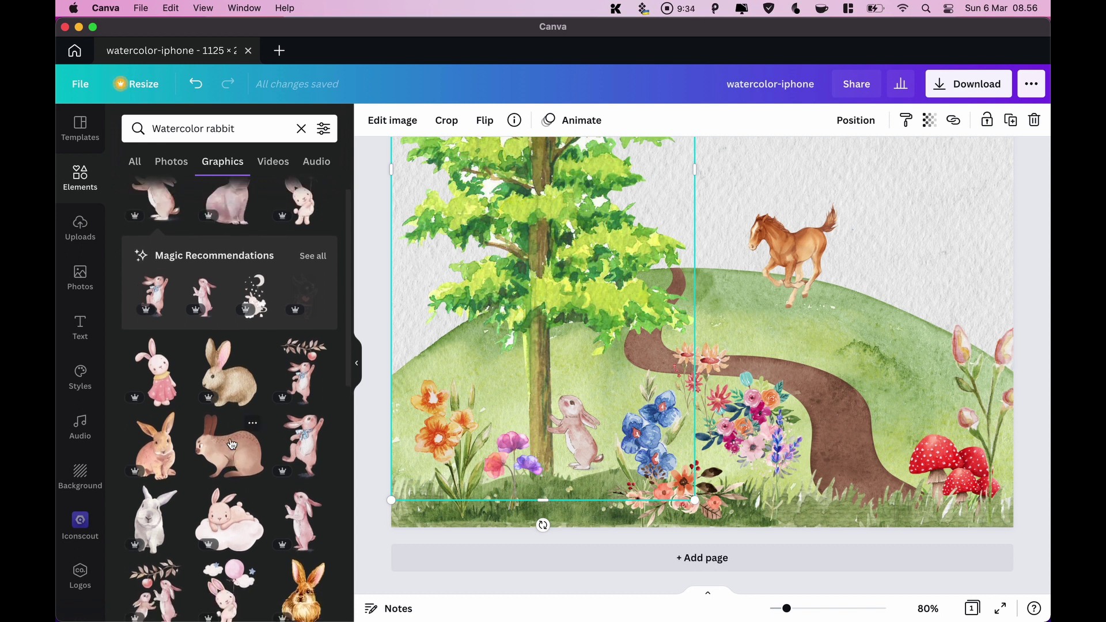
pyautogui.click(236, 395)
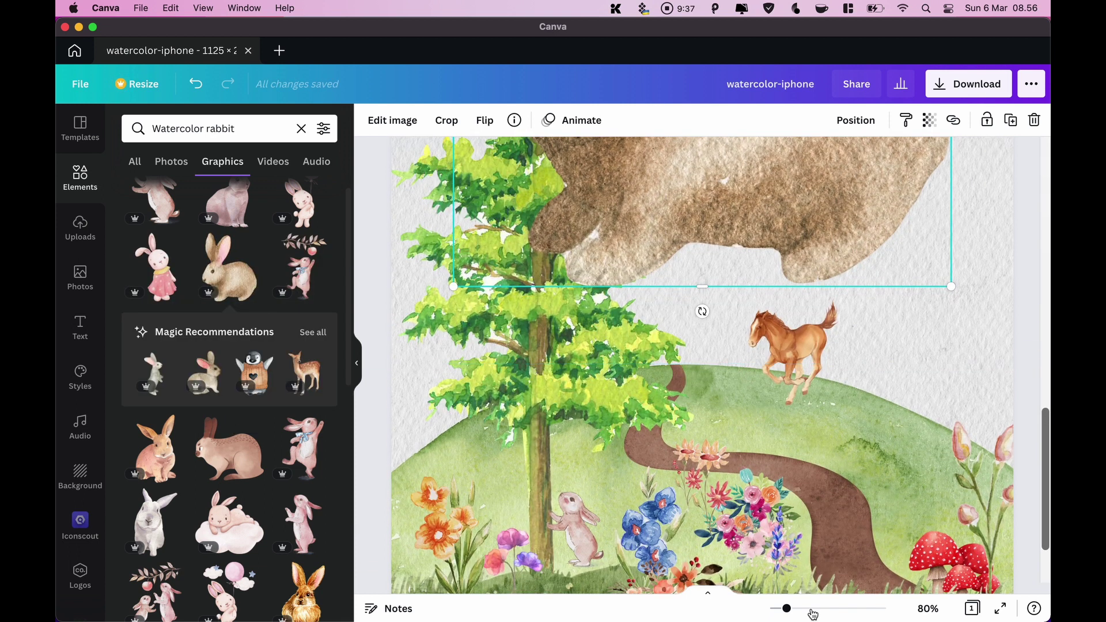
pyautogui.moveTo(786, 609); pyautogui.dragTo(781, 610)
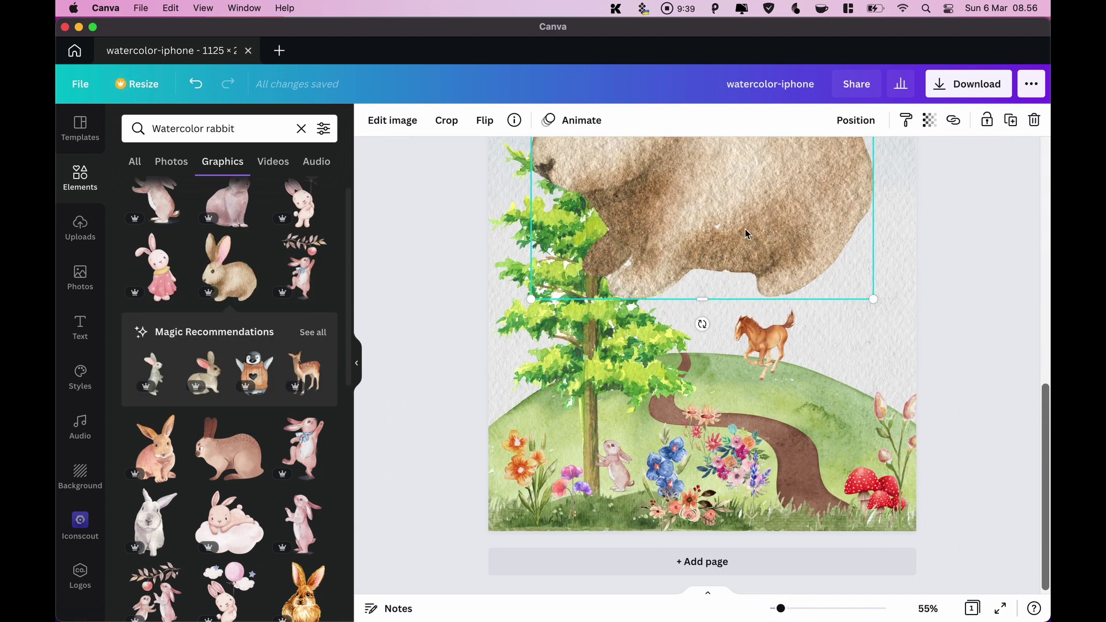
pyautogui.moveTo(746, 234); pyautogui.dragTo(692, 372)
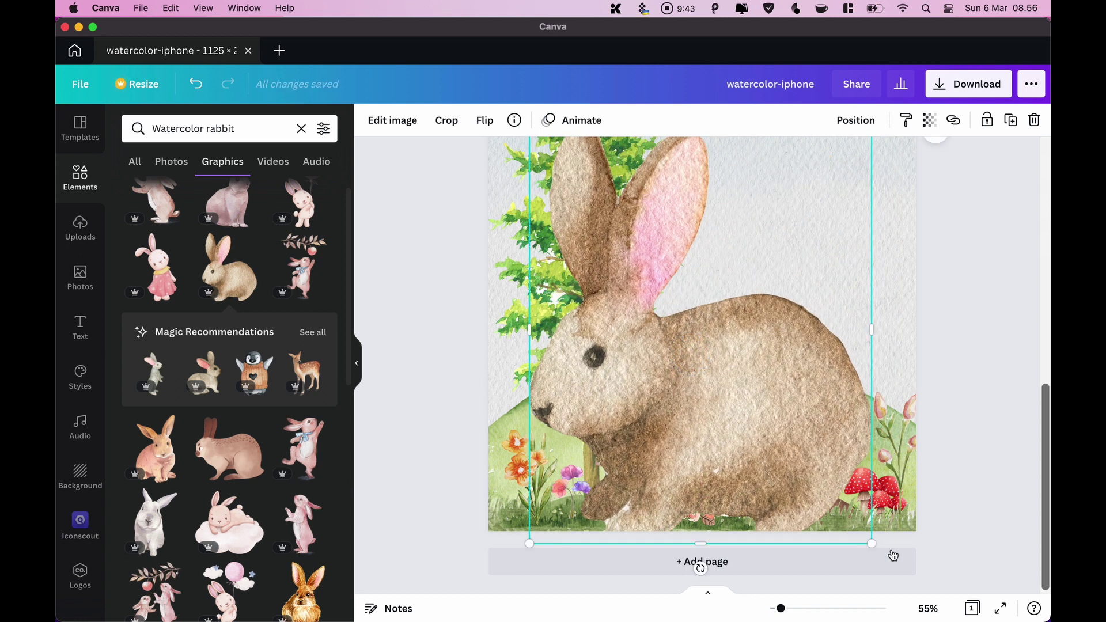
pyautogui.moveTo(876, 546); pyautogui.dragTo(643, 258)
pyautogui.moveTo(599, 215); pyautogui.dragTo(744, 370)
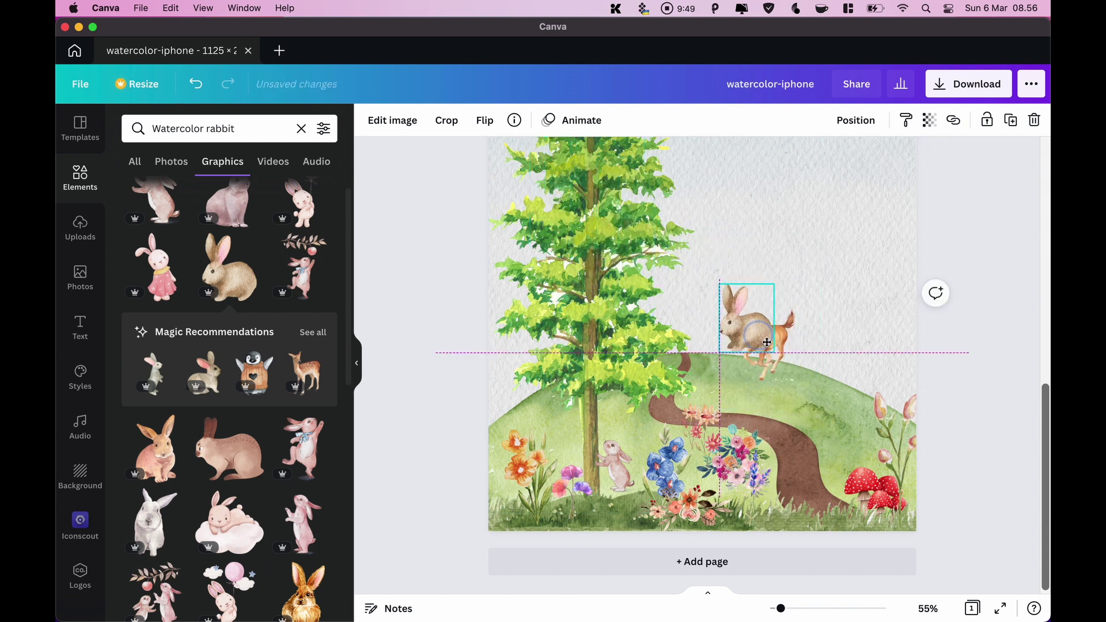
pyautogui.moveTo(747, 328); pyautogui.dragTo(771, 397)
pyautogui.click(867, 319)
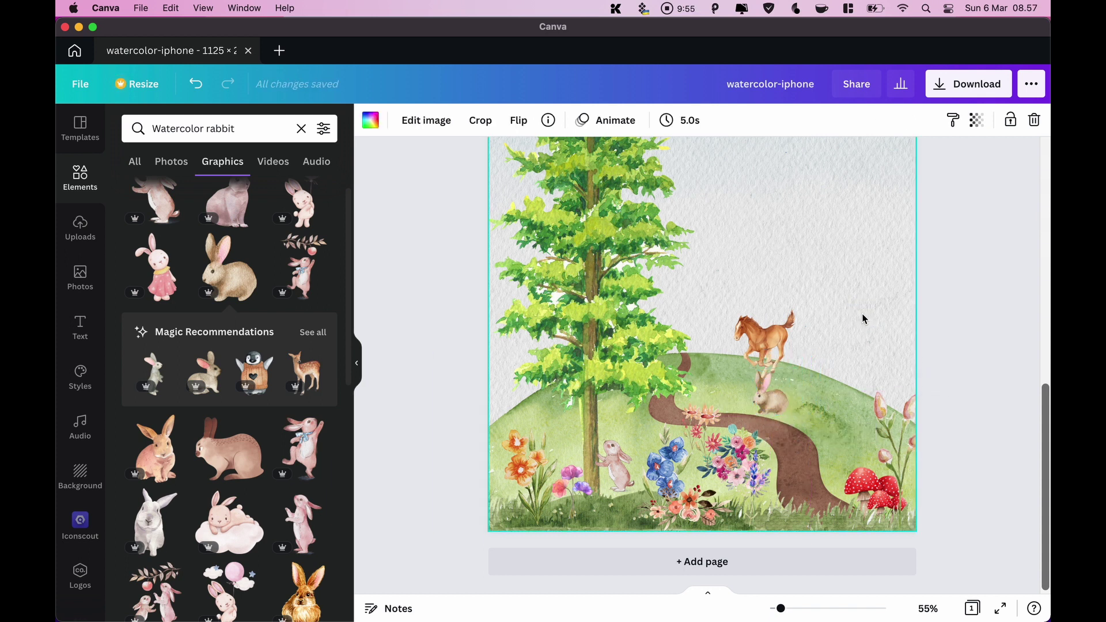
# Nudge the brown rabbit slightly left and reposition the horse on the hill crest directly above it
pyautogui.moveTo(769, 340); pyautogui.dragTo(795, 328)
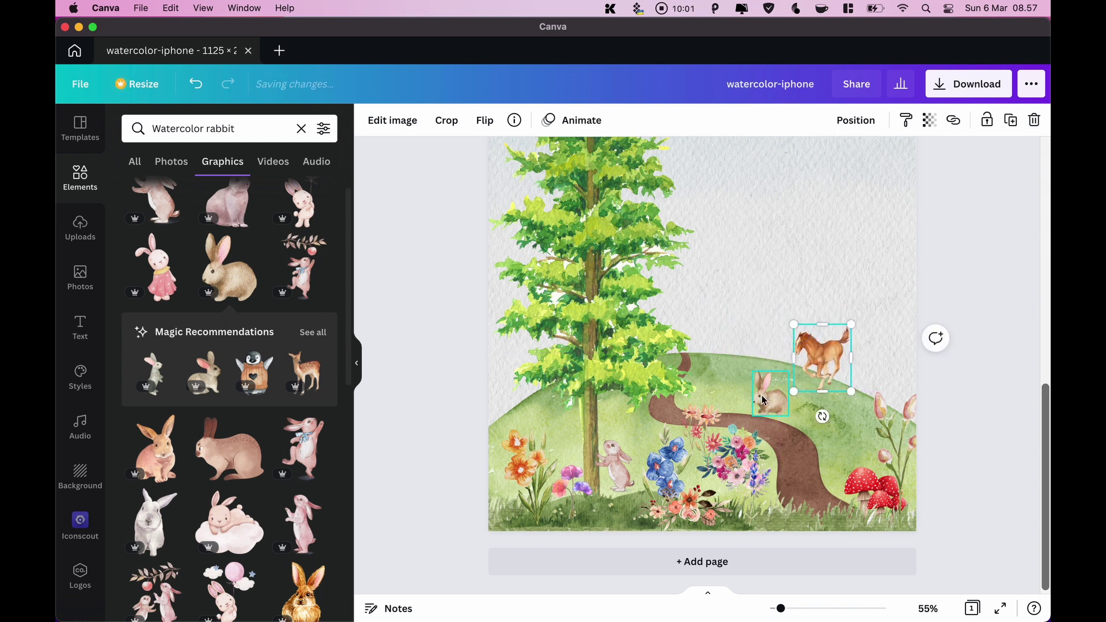
pyautogui.moveTo(781, 377); pyautogui.dragTo(777, 383)
pyautogui.click(798, 305)
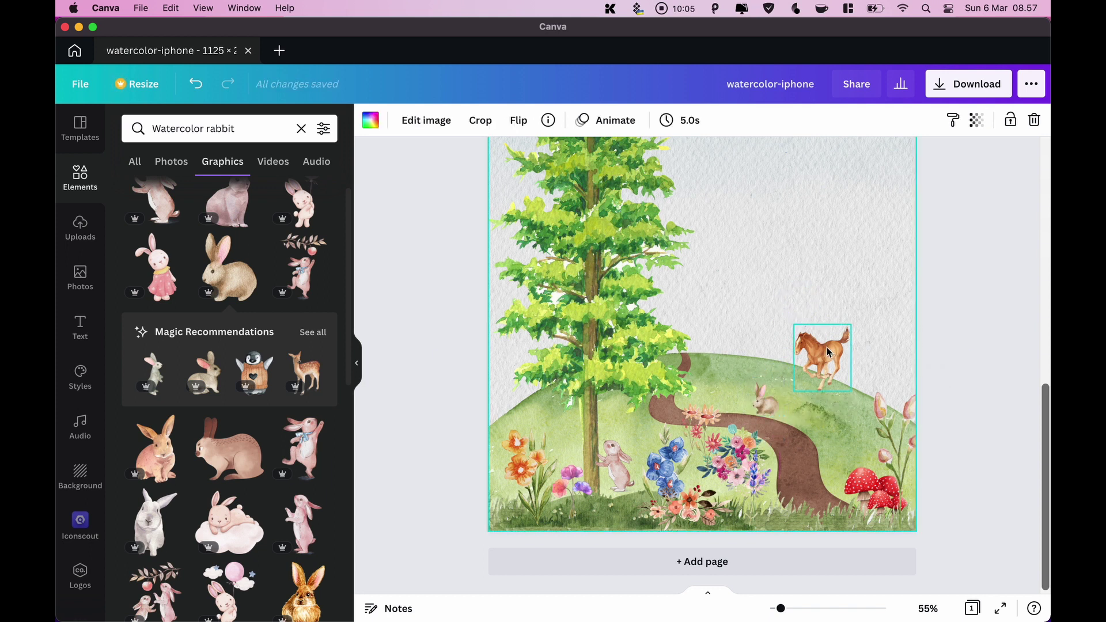
pyautogui.moveTo(828, 352); pyautogui.dragTo(762, 331)
pyautogui.click(963, 299)
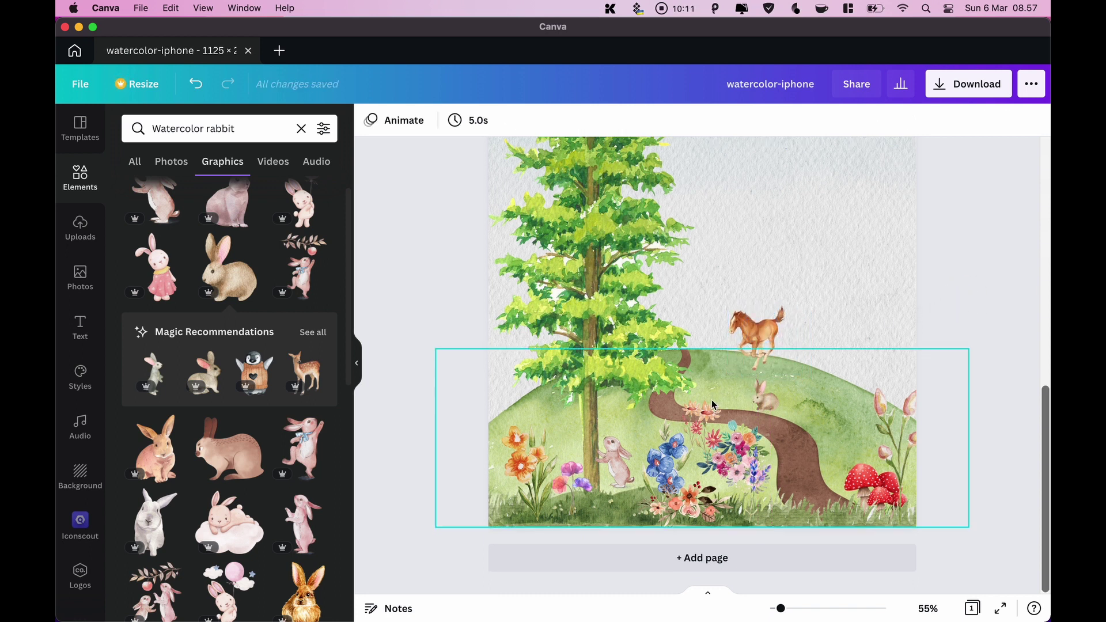
# Shrink the blue flowers beside the standing rabbit
pyautogui.click(669, 480)
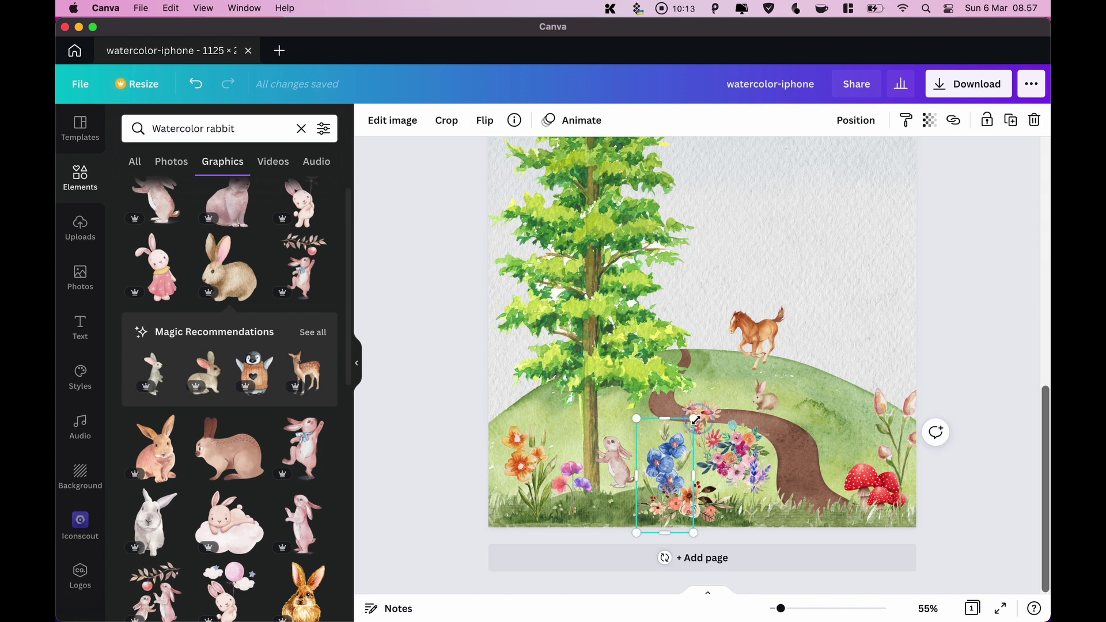
pyautogui.moveTo(695, 420); pyautogui.dragTo(683, 441)
pyautogui.click(720, 455)
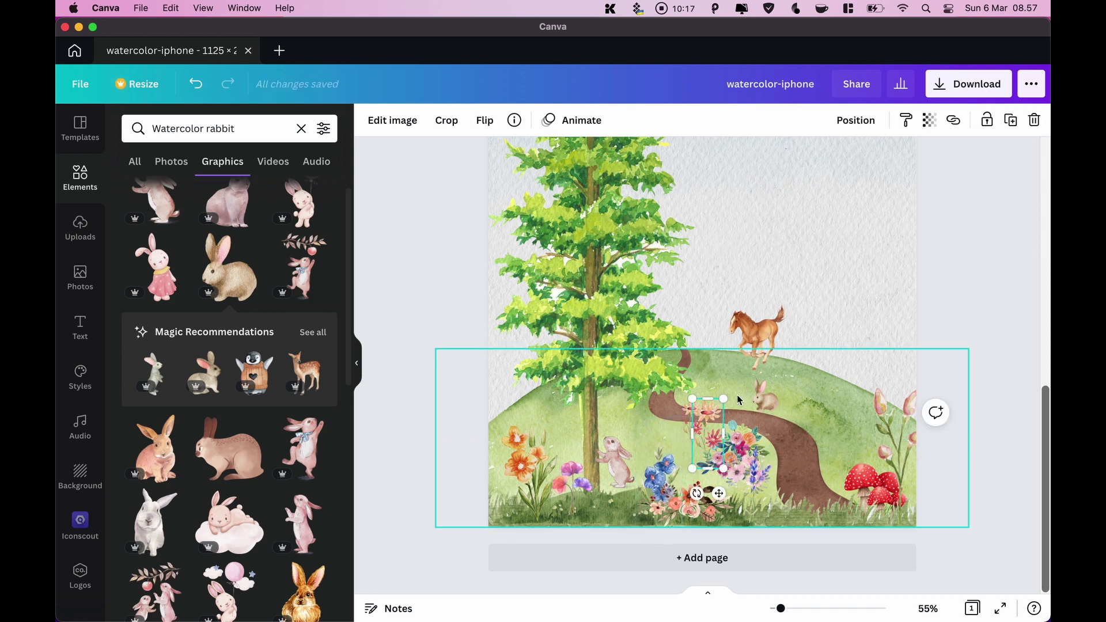
# Search the graphics library for "watercolor cat"
pyautogui.click(248, 127)
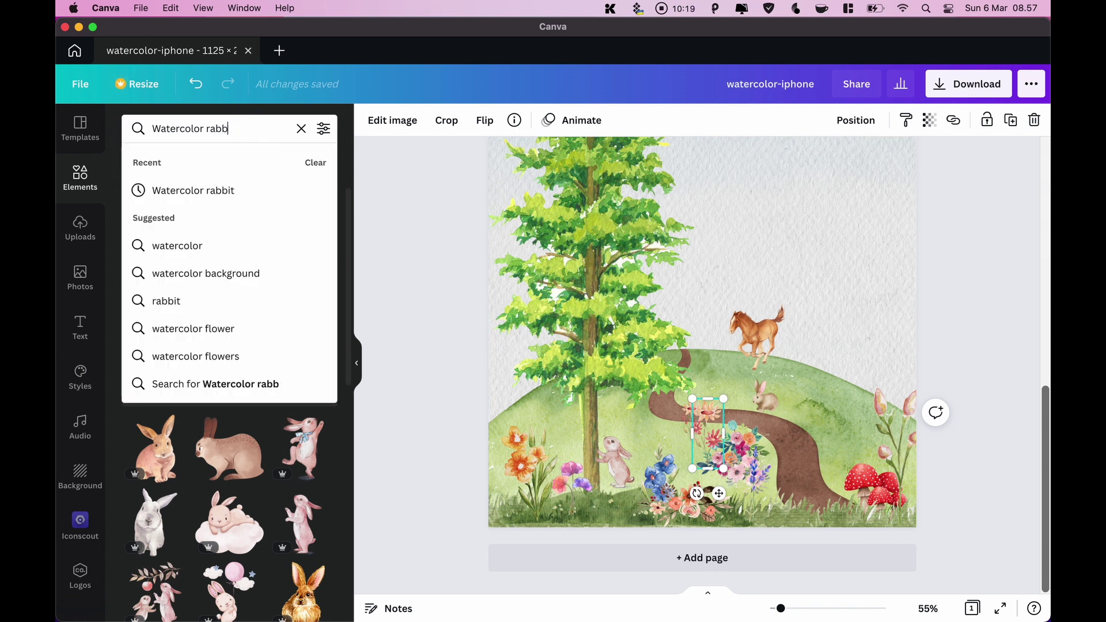
pyautogui.press('BackSpace')
pyautogui.press('BackSpace')
pyautogui.press('BackSpace')
pyautogui.press('BackSpace')
pyautogui.write('cat')
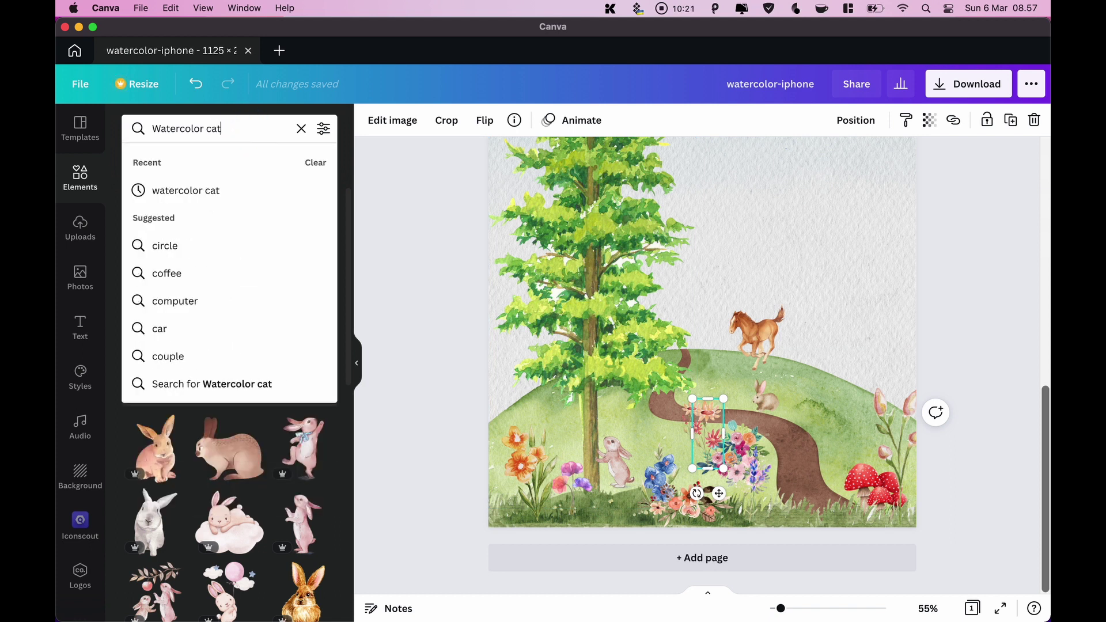
pyautogui.click(211, 188)
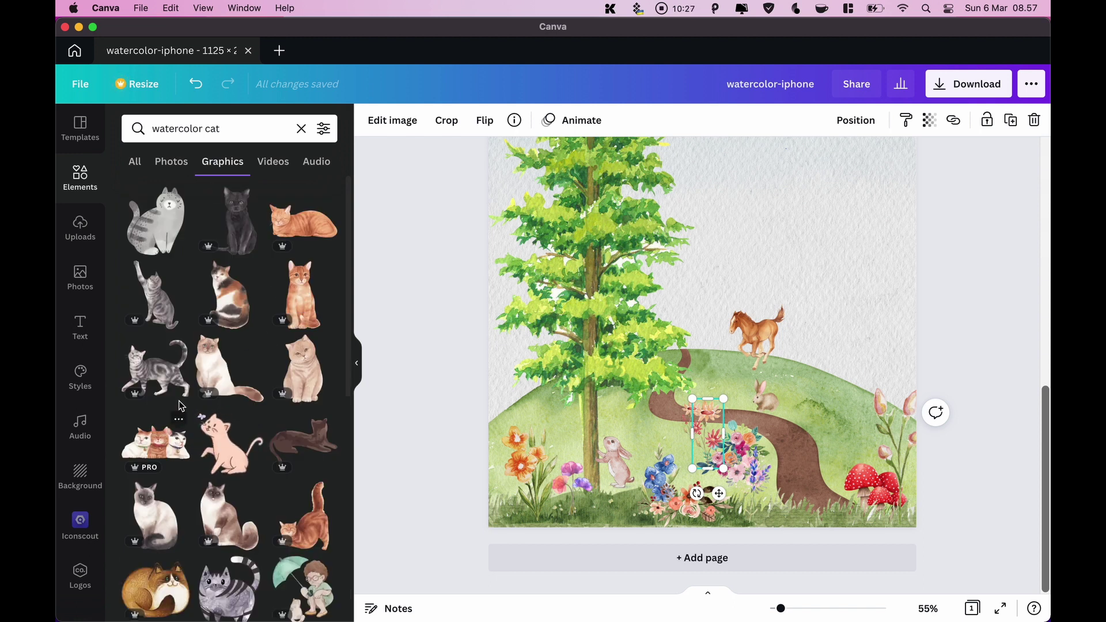
# Add the lying orange cat, shrink it and place it above the blue flowers, between the standing rabbit and the pink flowers
pyautogui.click(296, 227)
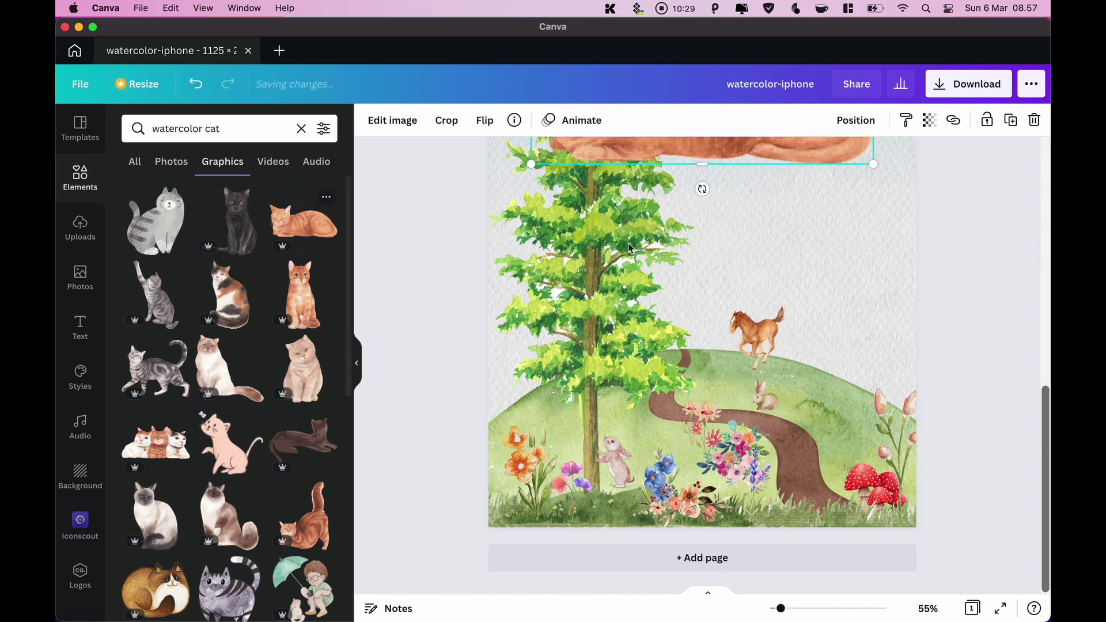
pyautogui.scroll(2, 753, 190)
pyautogui.moveTo(869, 233); pyautogui.dragTo(682, 177)
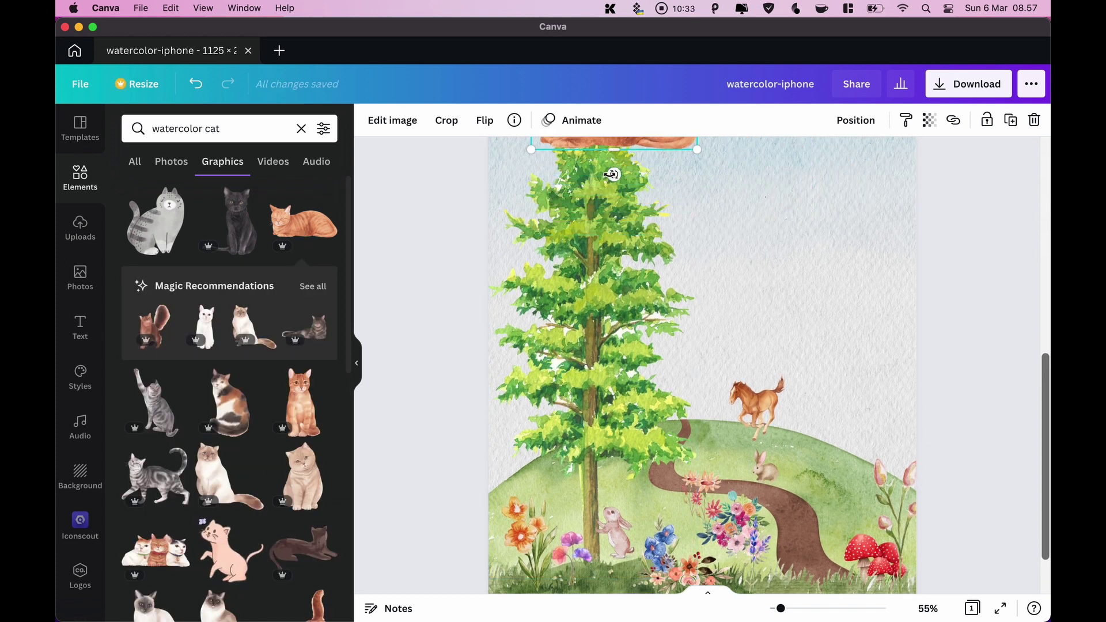
pyautogui.scroll(2, 693, 230)
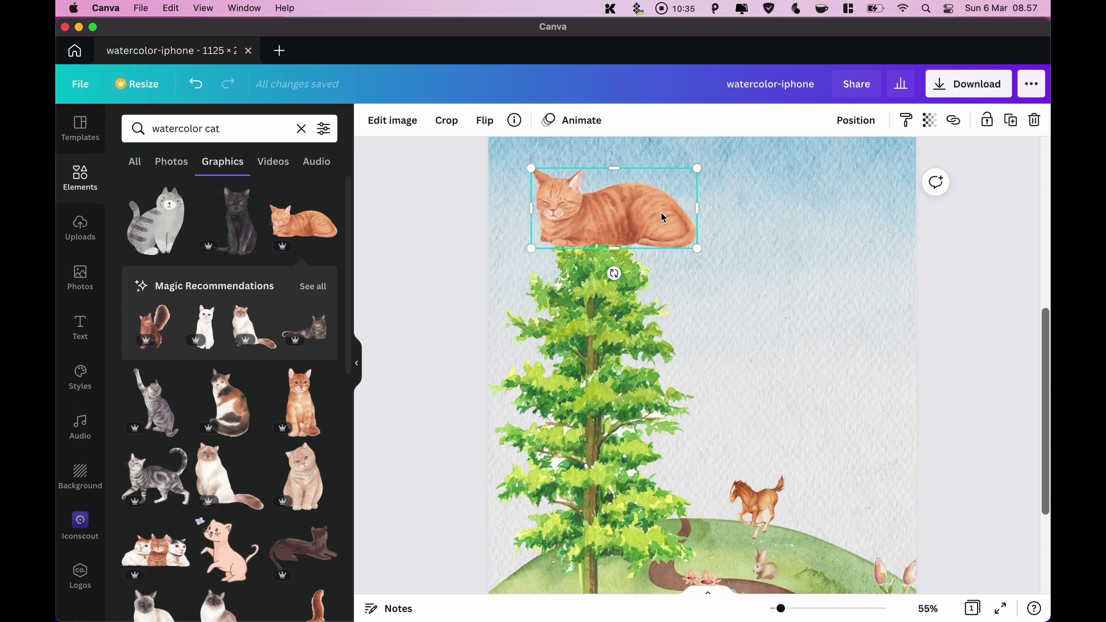
pyautogui.moveTo(656, 216); pyautogui.dragTo(727, 445)
pyautogui.scroll(-3, 748, 380)
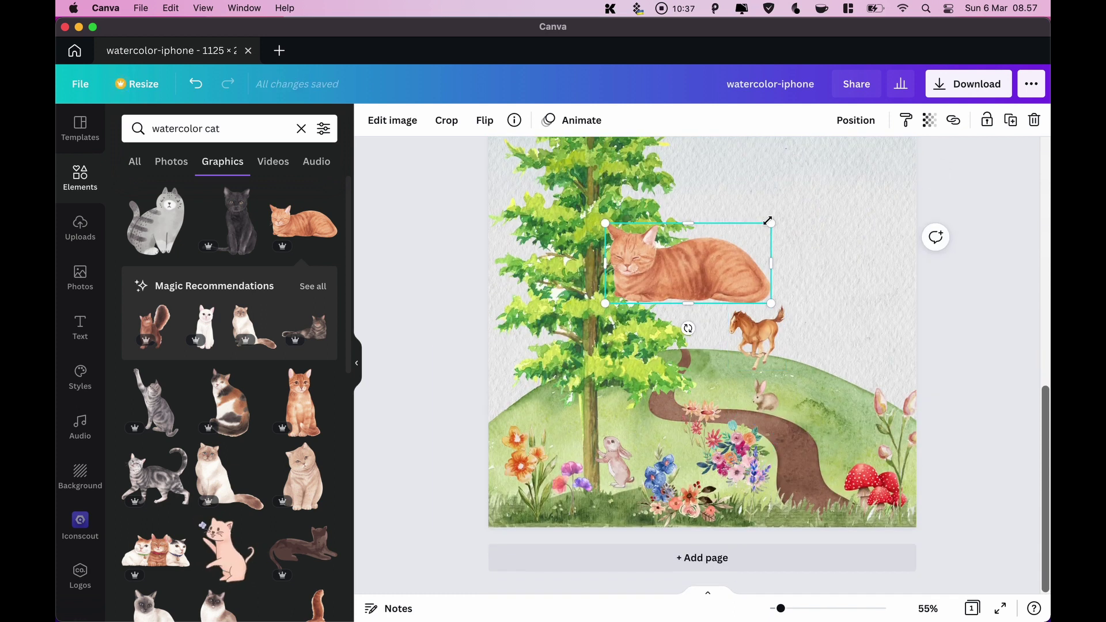
pyautogui.moveTo(762, 232); pyautogui.dragTo(669, 476)
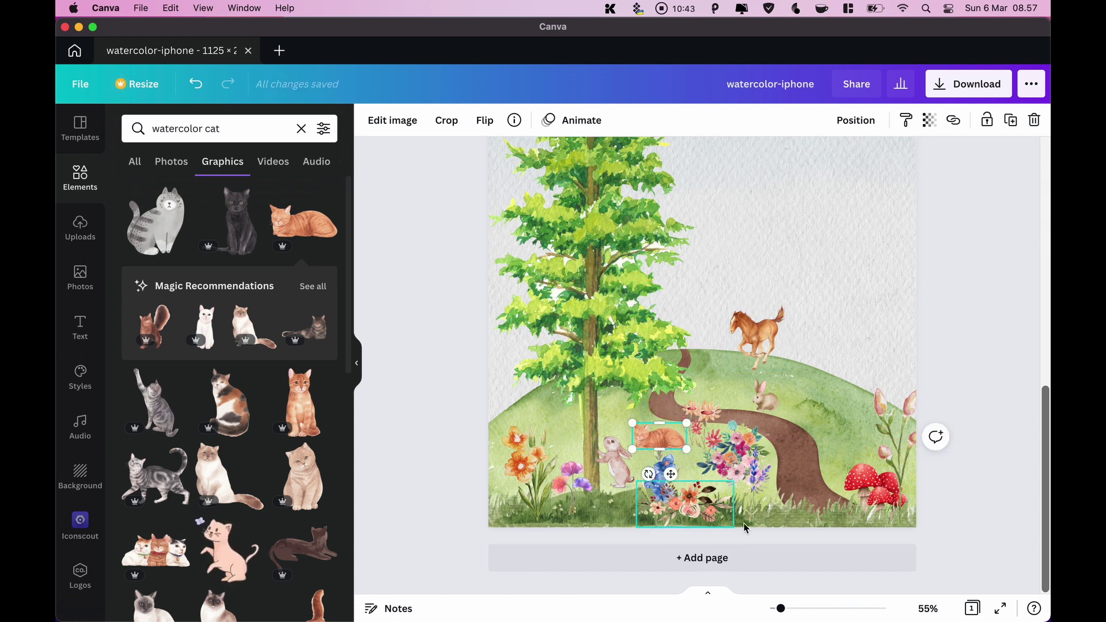
pyautogui.moveTo(781, 614); pyautogui.dragTo(791, 609)
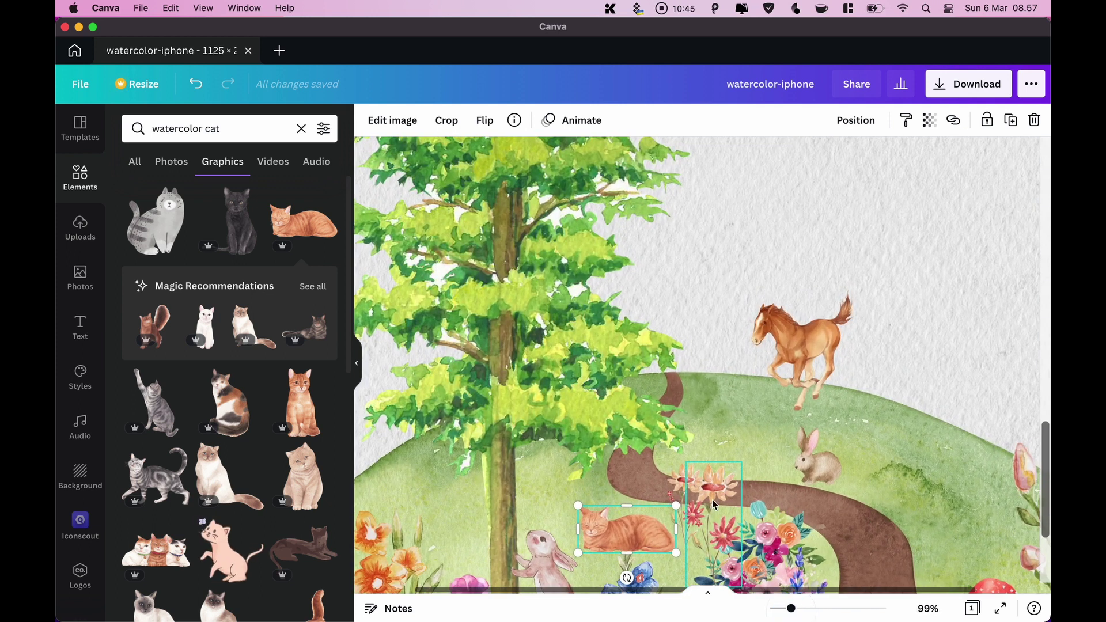
# Shrink the lying orange cat and place it between the blue flowers and the pink bouquet
pyautogui.scroll(-1, 637, 387)
pyautogui.moveTo(635, 385); pyautogui.dragTo(625, 382)
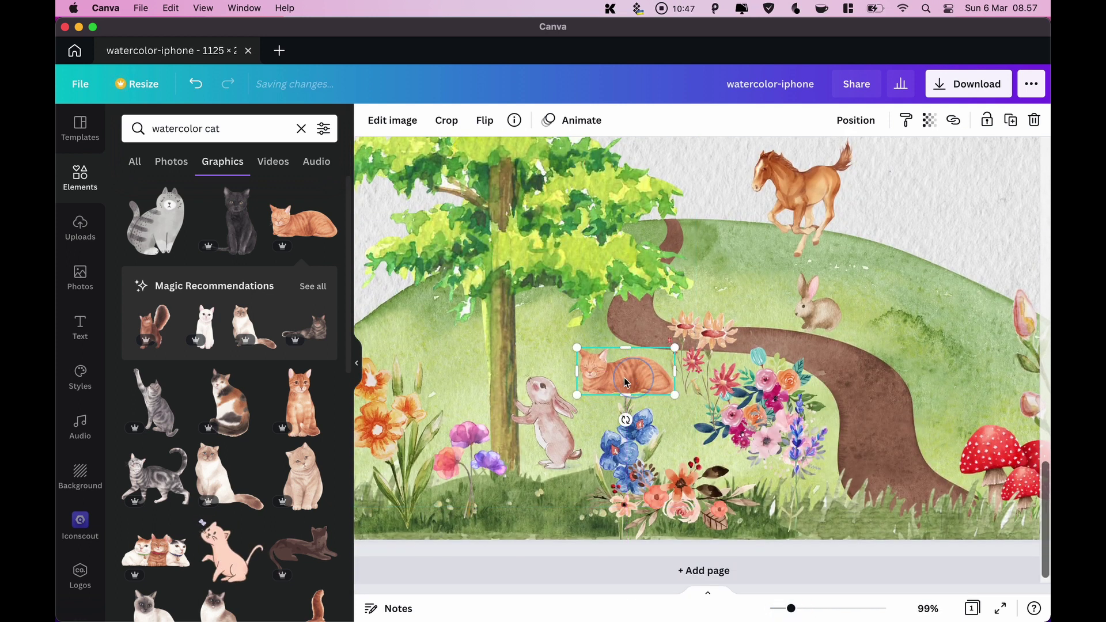
pyautogui.moveTo(583, 352); pyautogui.dragTo(700, 444)
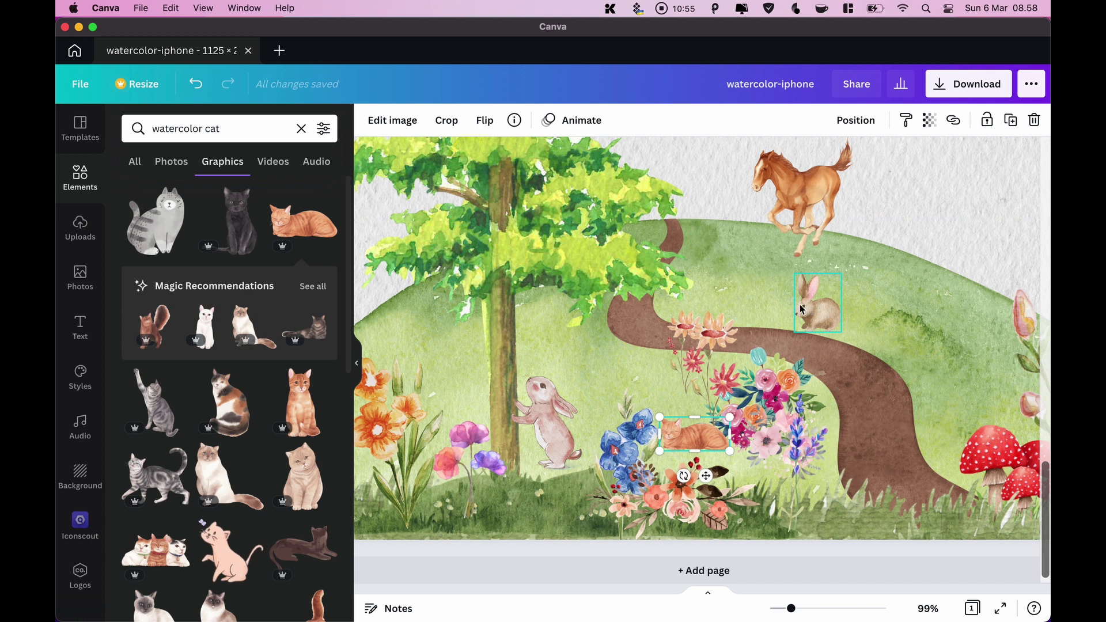
pyautogui.click(637, 366)
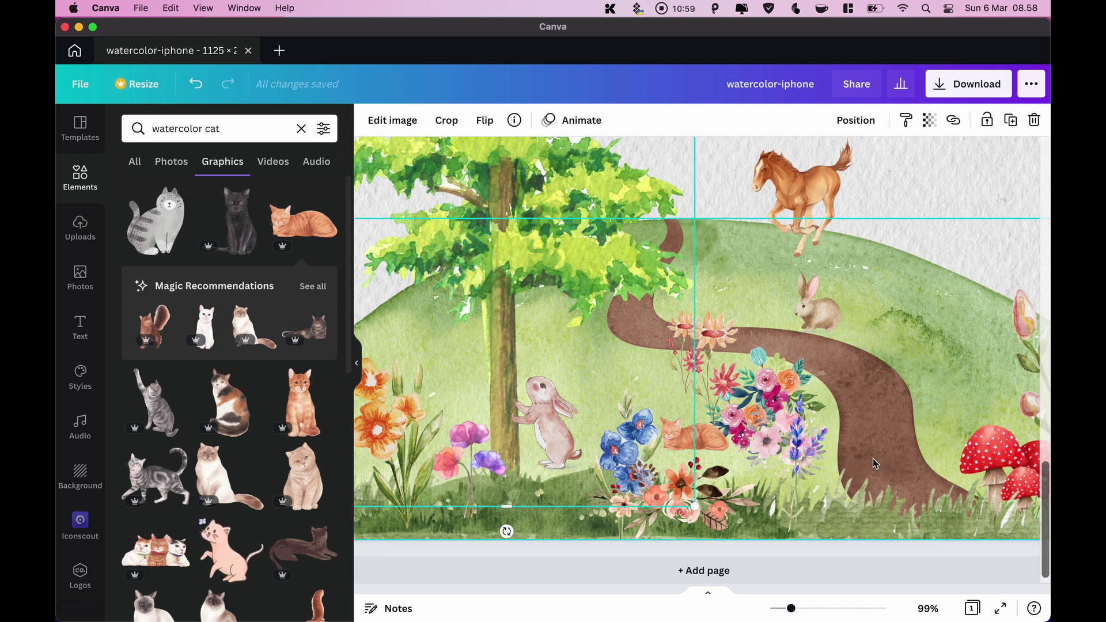
# Add the sitting orange cat graphic, shrink it and place it above the standing rabbit beside the tree trunk
pyautogui.click(306, 408)
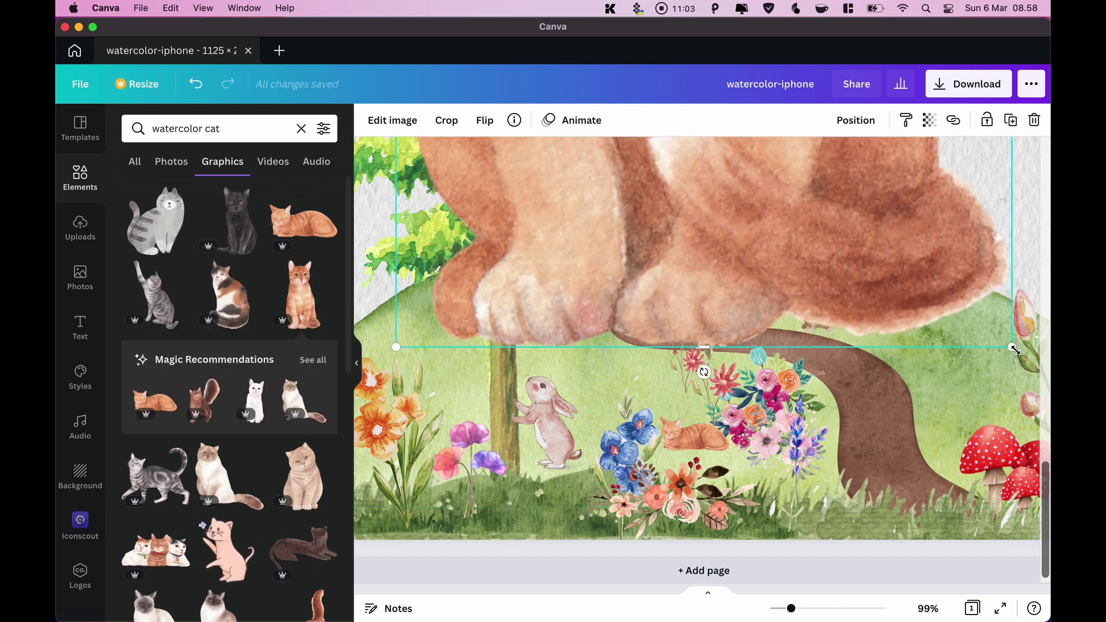
pyautogui.moveTo(1015, 350); pyautogui.dragTo(924, 174)
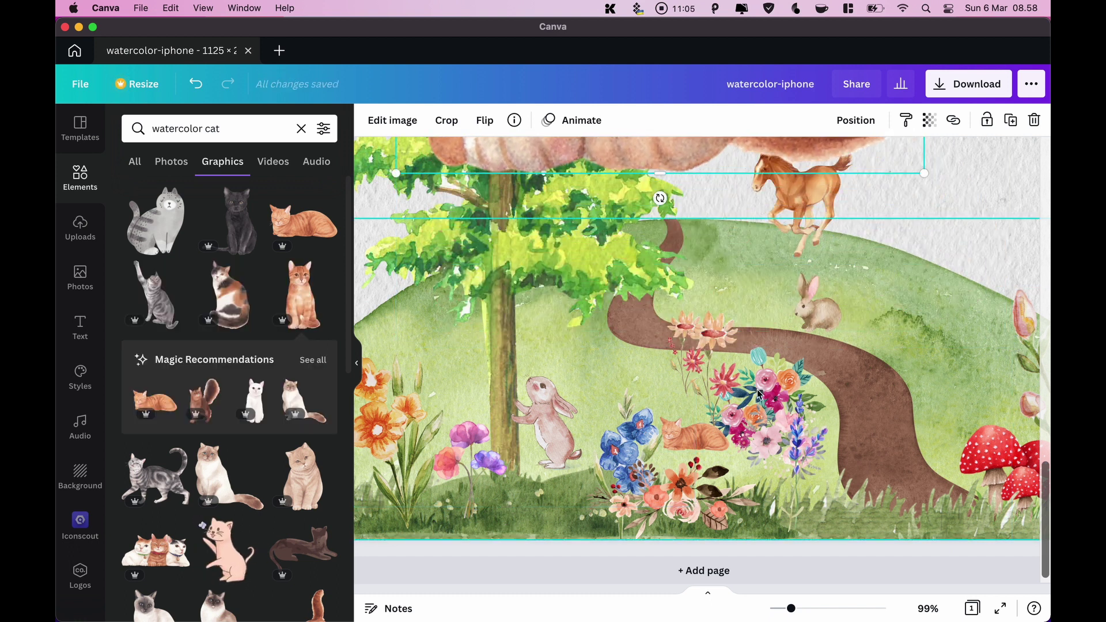
pyautogui.moveTo(790, 608); pyautogui.dragTo(777, 609)
pyautogui.moveTo(715, 297); pyautogui.dragTo(749, 257)
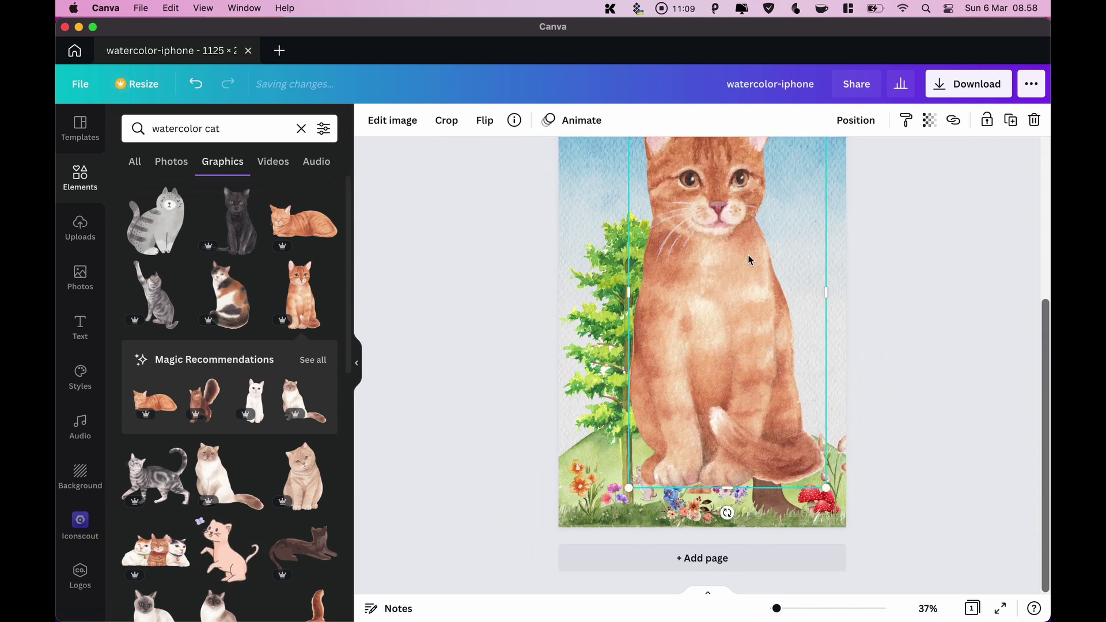
pyautogui.moveTo(828, 174); pyautogui.dragTo(689, 454)
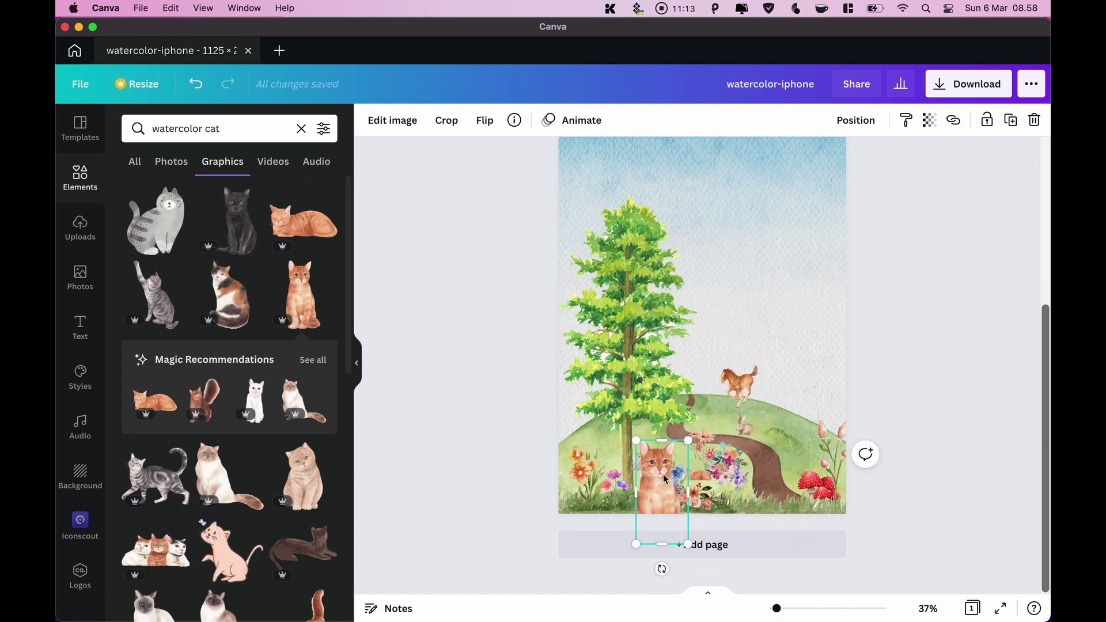
pyautogui.moveTo(660, 555); pyautogui.dragTo(669, 465)
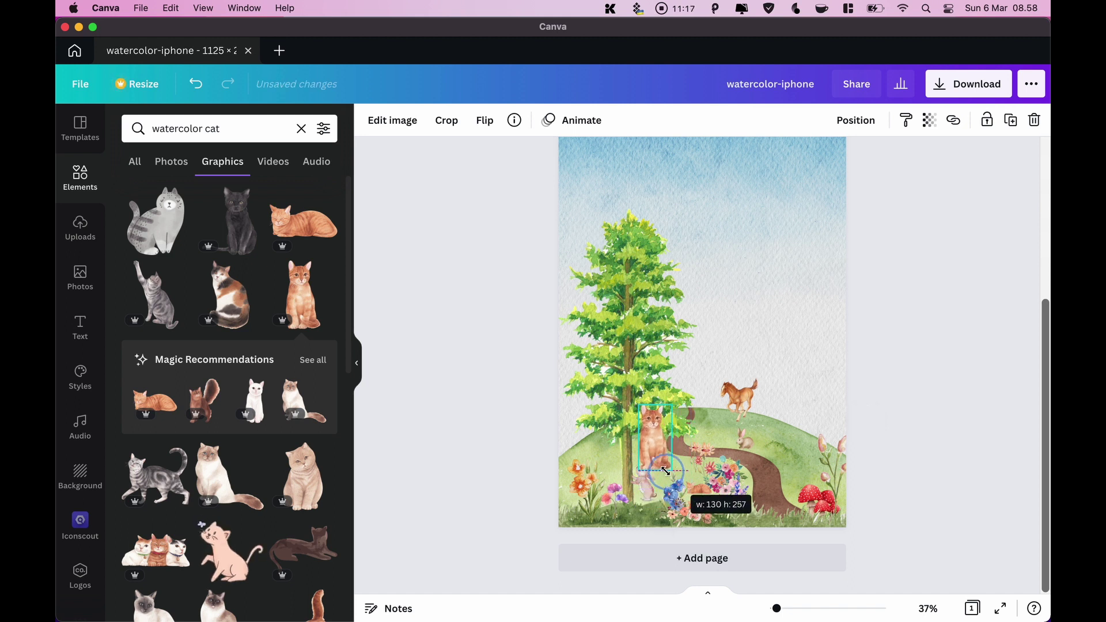
# Move the sitting cat away from the trunk and shrink it to stand by the bend of the path
pyautogui.moveTo(777, 610); pyautogui.dragTo(784, 610)
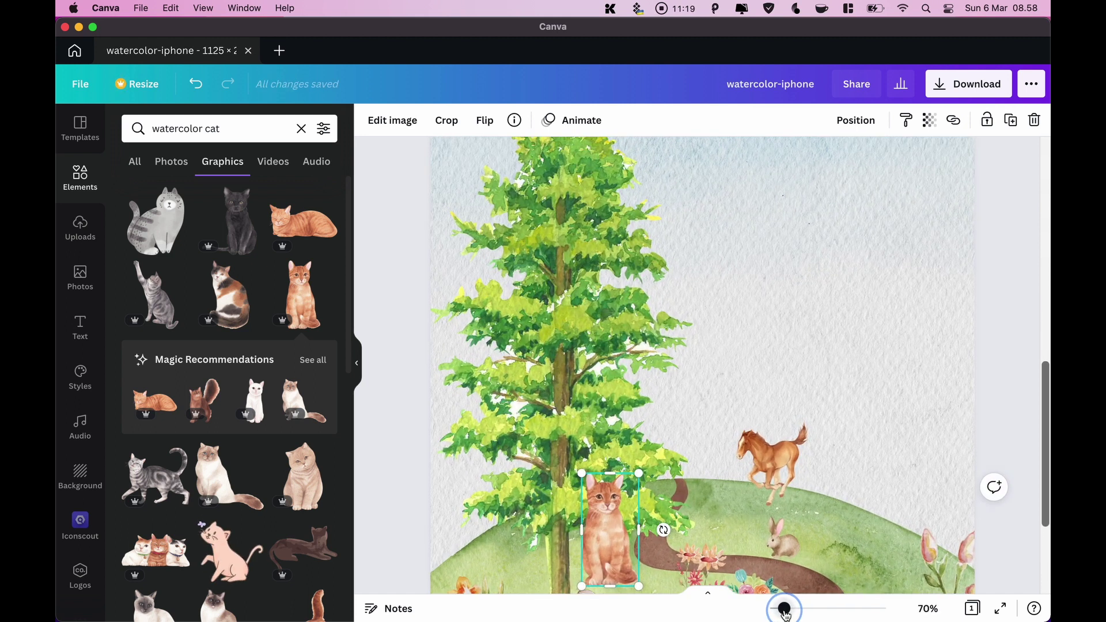
pyautogui.scroll(-3, 627, 413)
pyautogui.moveTo(609, 406); pyautogui.dragTo(642, 416)
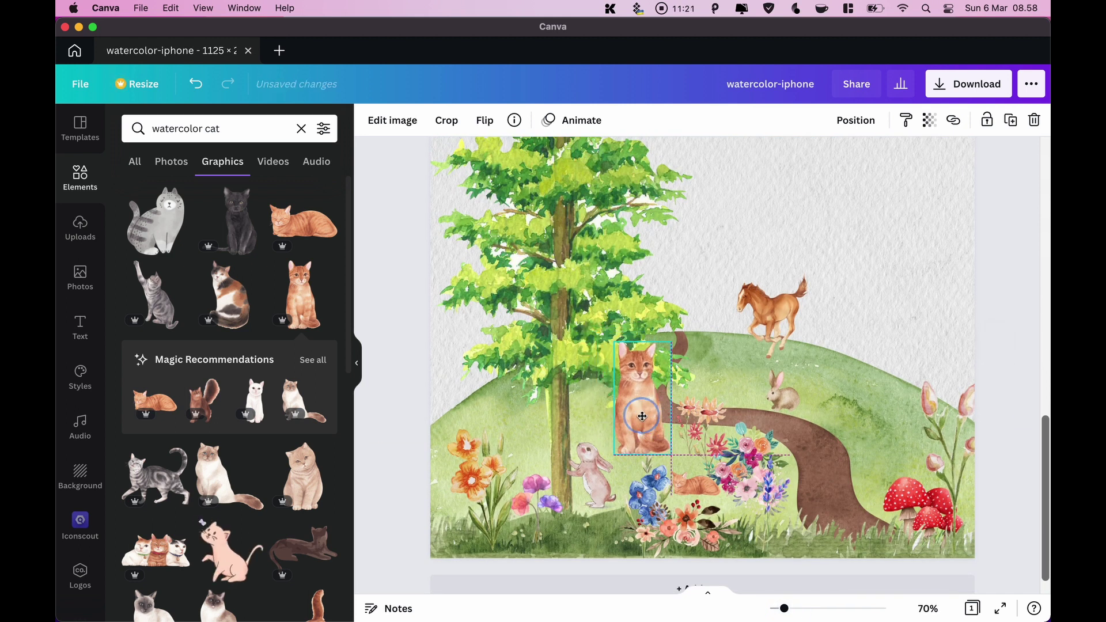
pyautogui.moveTo(671, 342); pyautogui.dragTo(651, 438)
pyautogui.click(928, 233)
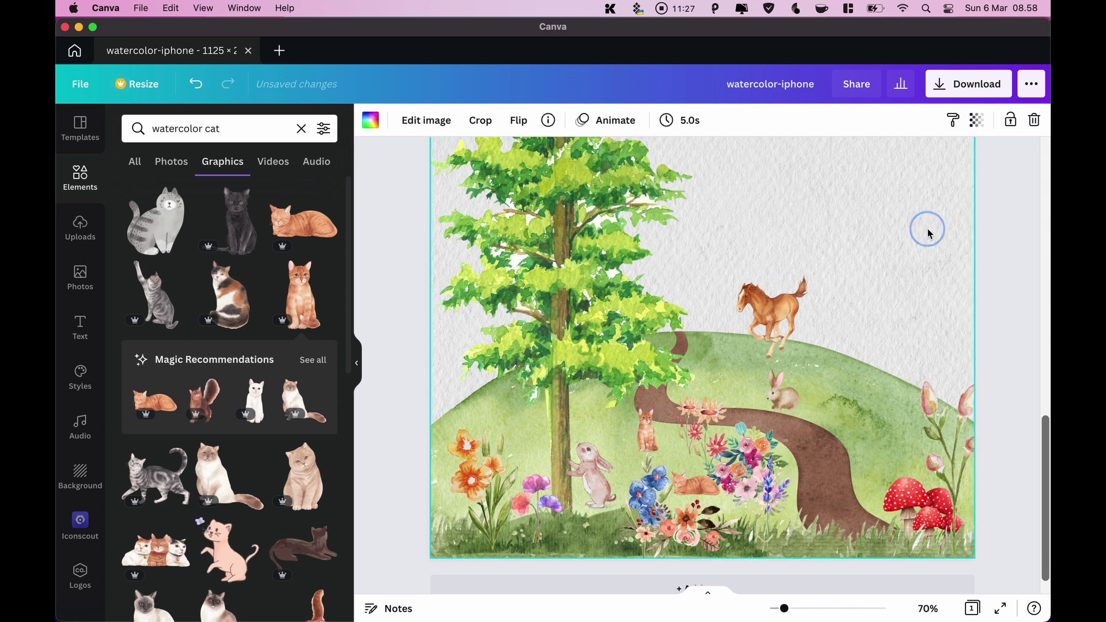
# Nudge the sitting cat slightly closer to the tree and make it a little smaller
pyautogui.scroll(-2, 788, 376)
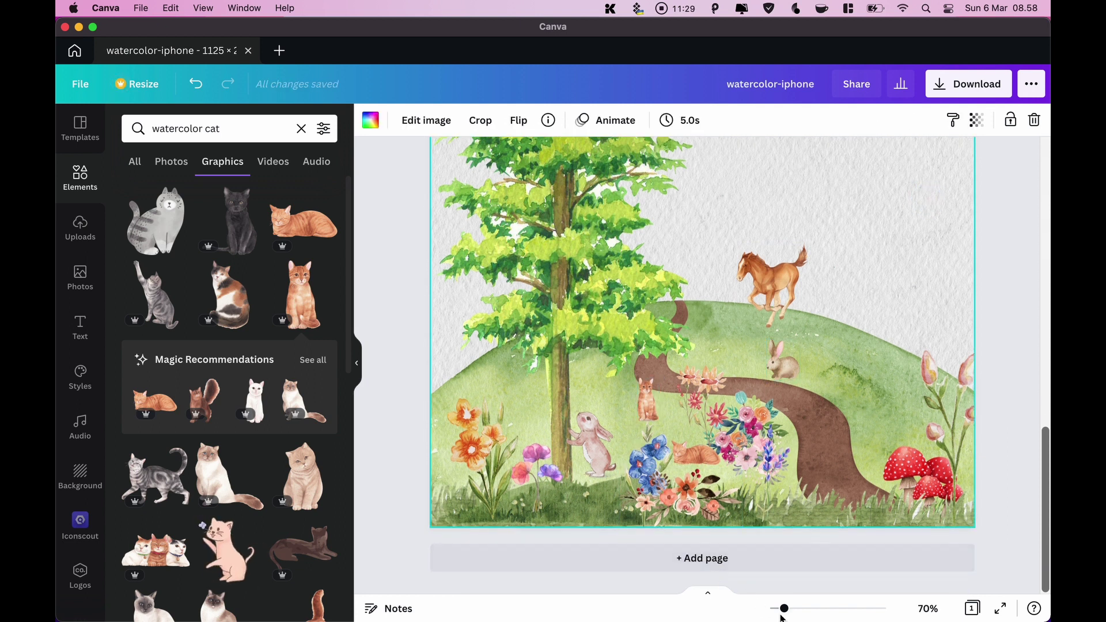
pyautogui.moveTo(785, 611); pyautogui.dragTo(795, 610)
pyautogui.scroll(-4, 612, 408)
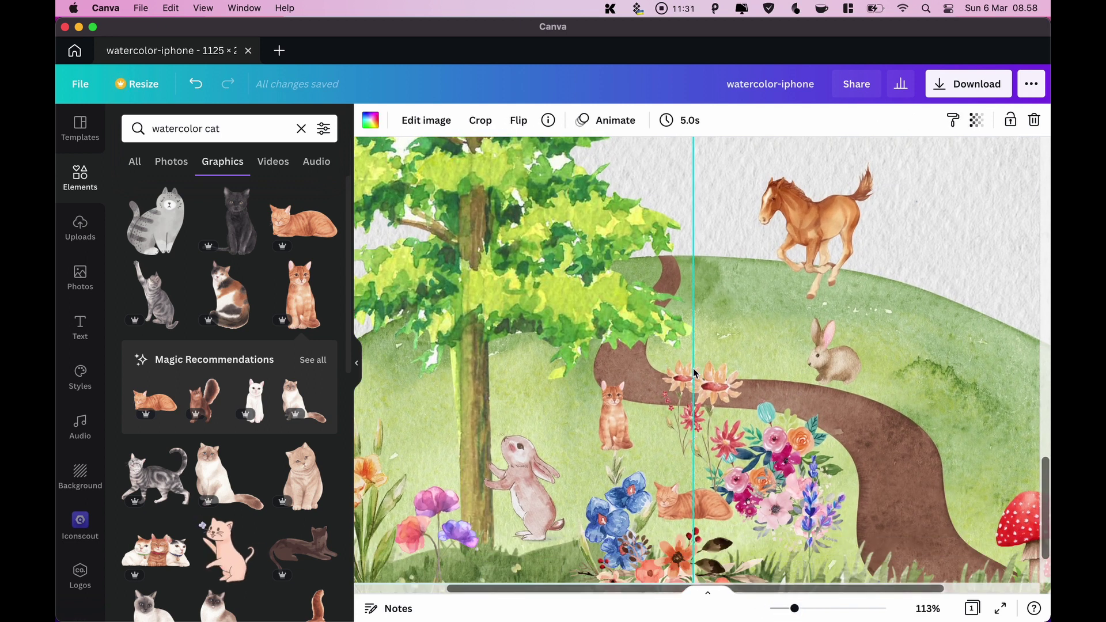
pyautogui.moveTo(612, 408); pyautogui.dragTo(601, 408)
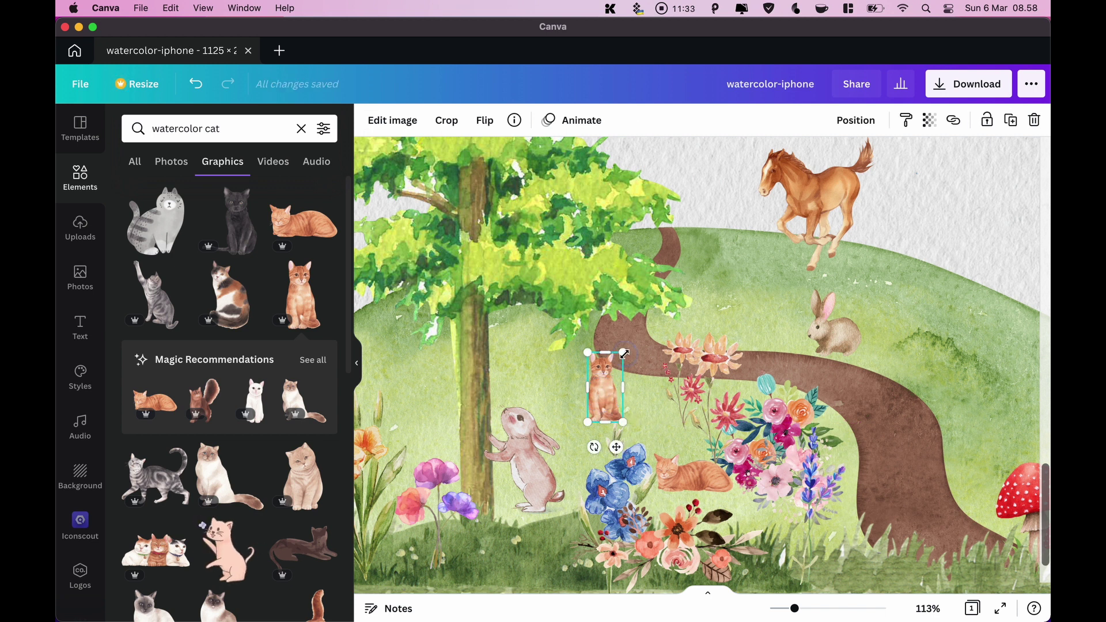
pyautogui.moveTo(624, 353); pyautogui.dragTo(592, 398)
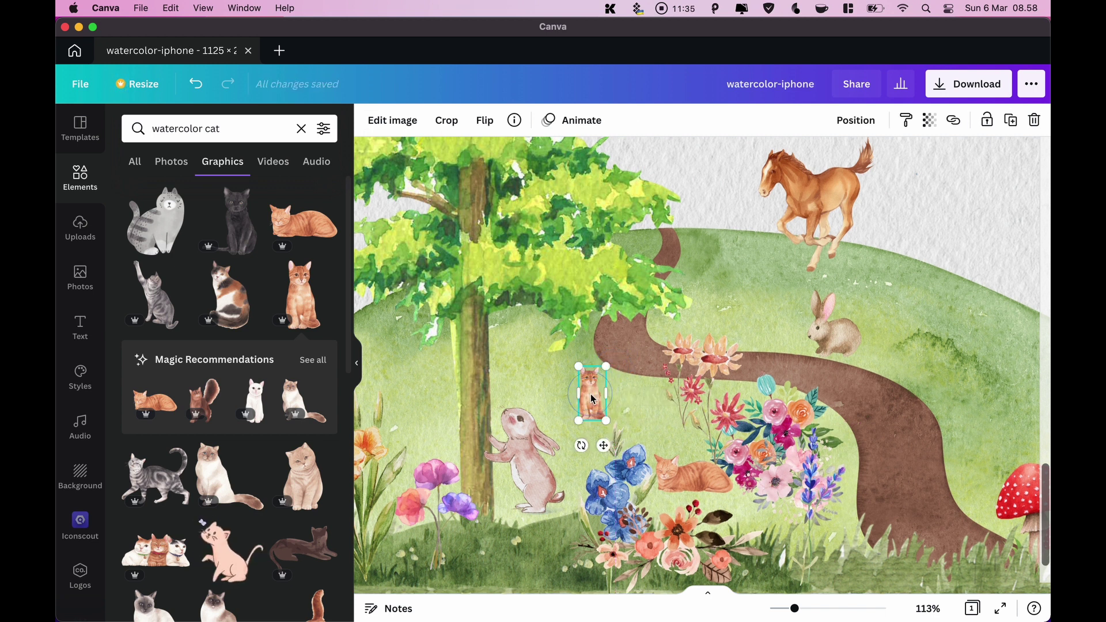
# Search the graphics library for "Watercolor flowers"
pyautogui.click(262, 125)
pyautogui.press('BackSpace')
pyautogui.press('BackSpace')
pyautogui.press('BackSpace')
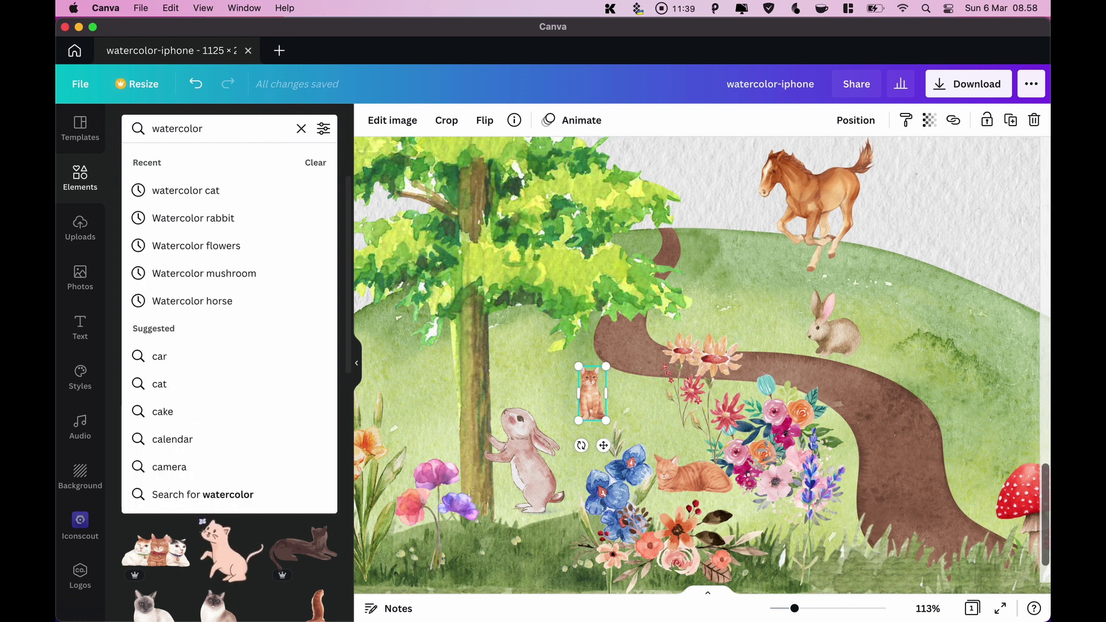
pyautogui.write('flowe')
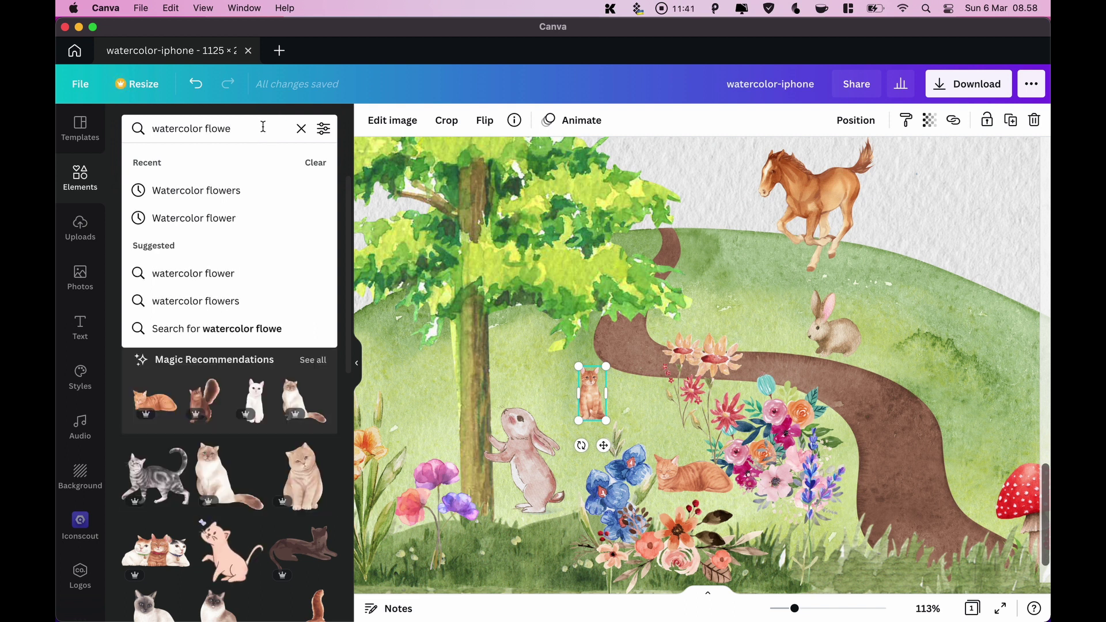
pyautogui.click(223, 190)
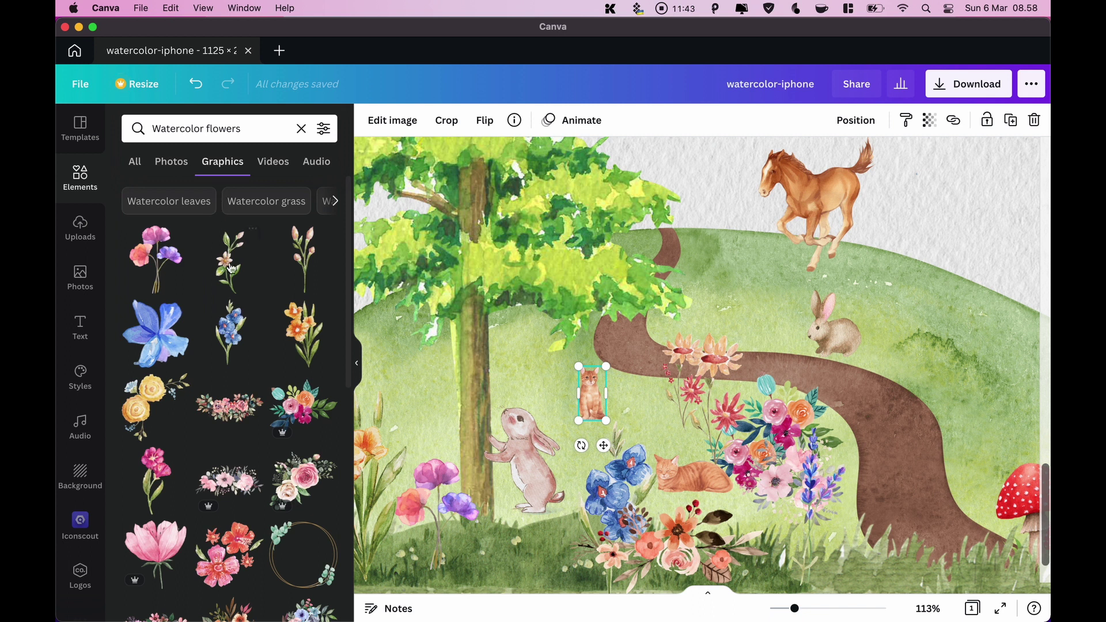
# Try adding the blue flower sprig to the foreground flower bed
pyautogui.moveTo(232, 317); pyautogui.dragTo(778, 609)
pyautogui.moveTo(700, 251); pyautogui.dragTo(688, 498)
pyautogui.click(852, 437)
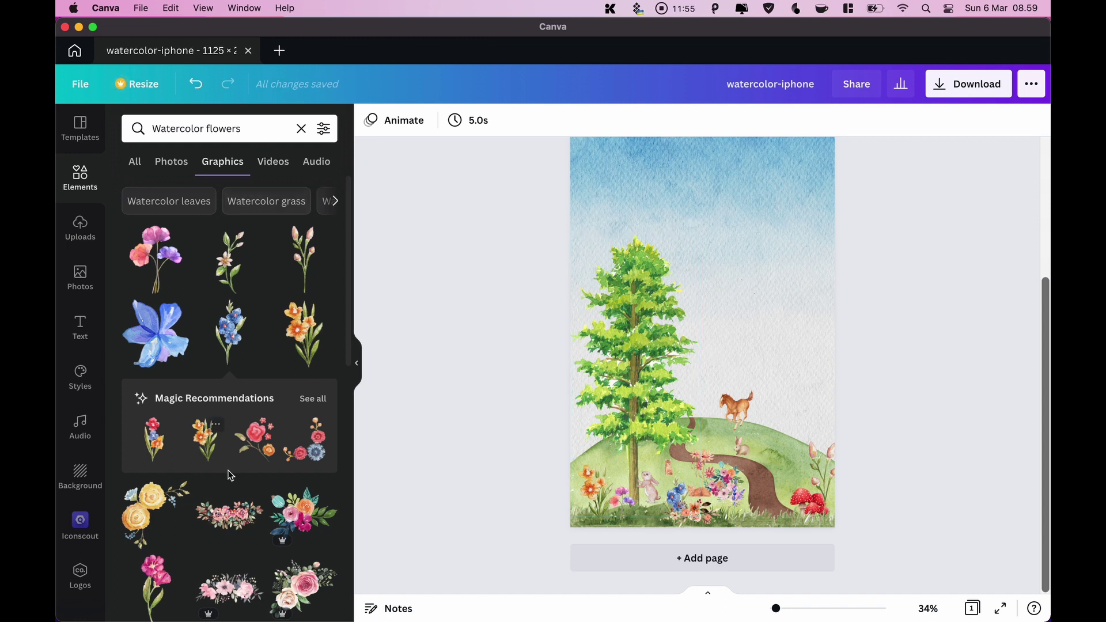
# Add the red and orange flower branch and shrink it to fit beside the sitting cat below the tree
pyautogui.click(260, 444)
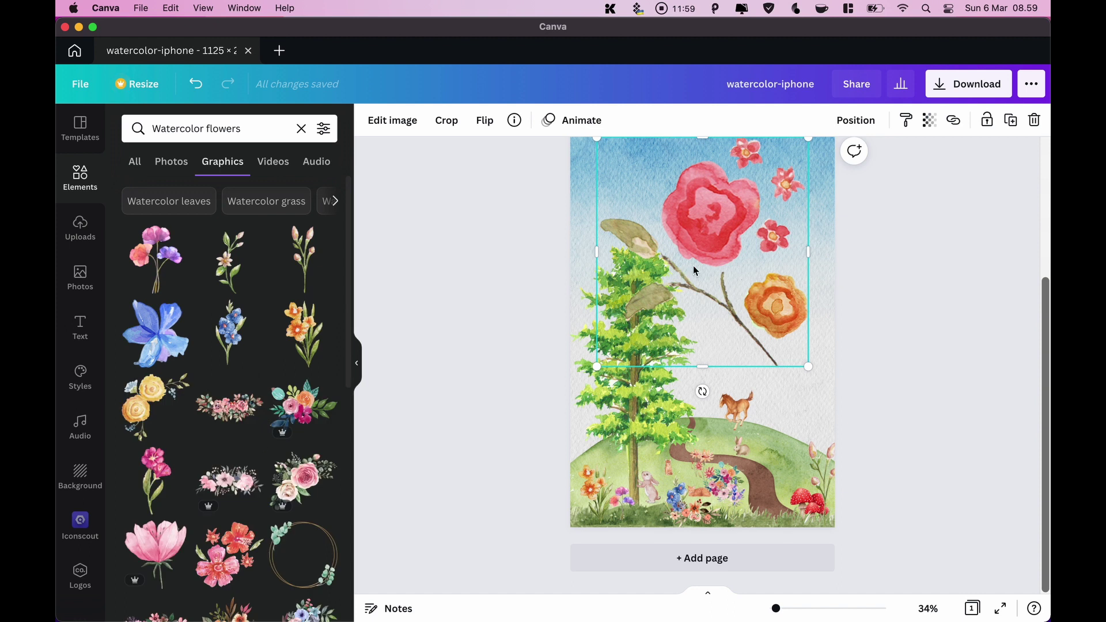
pyautogui.moveTo(809, 219); pyautogui.dragTo(681, 350)
pyautogui.moveTo(778, 614)
pyautogui.mouseDown()
pyautogui.moveTo(790, 614)
pyautogui.moveTo(777, 614)
pyautogui.mouseUp()
pyautogui.scroll(2, 589, 364)
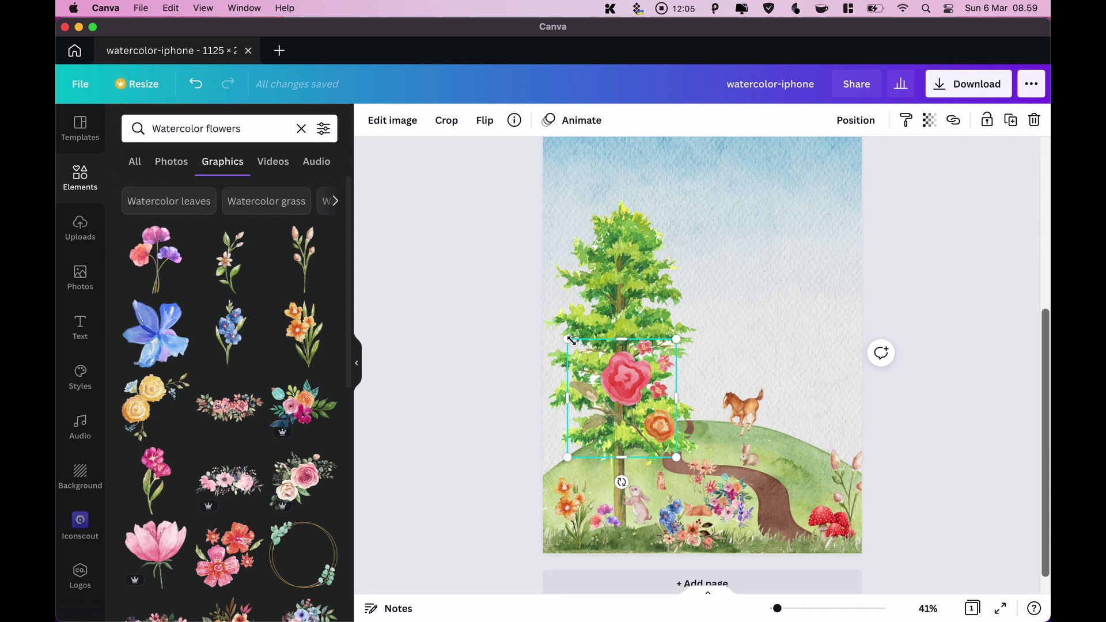
pyautogui.moveTo(571, 340); pyautogui.dragTo(679, 473)
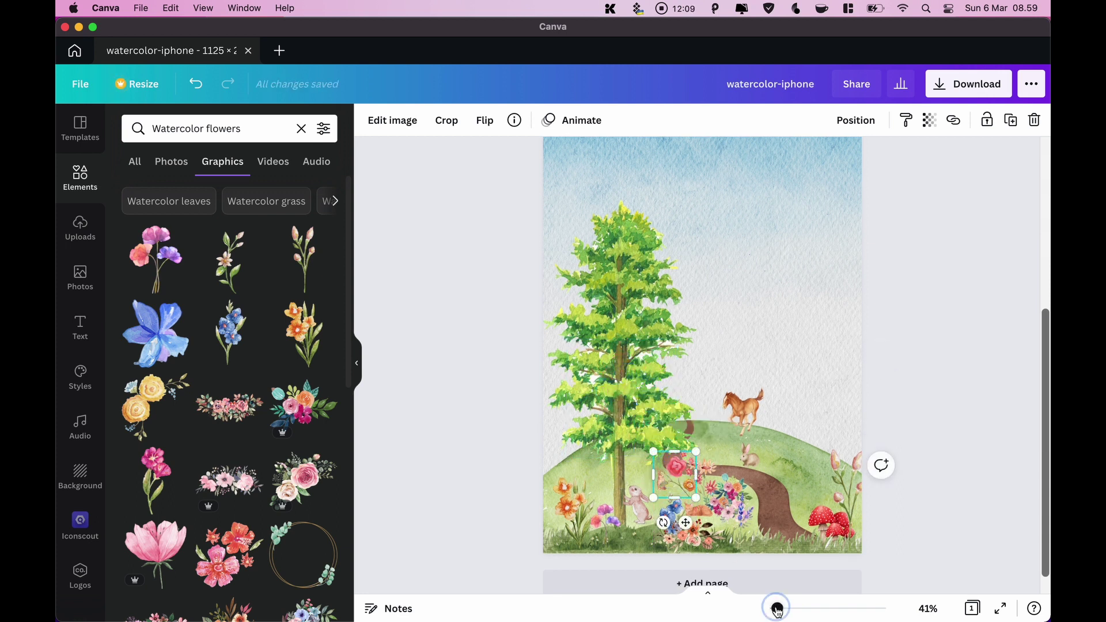
# Nudge the red flower branch toward the peach flowers and send it one layer backward
pyautogui.moveTo(776, 608); pyautogui.dragTo(782, 608)
pyautogui.scroll(-1, 680, 453)
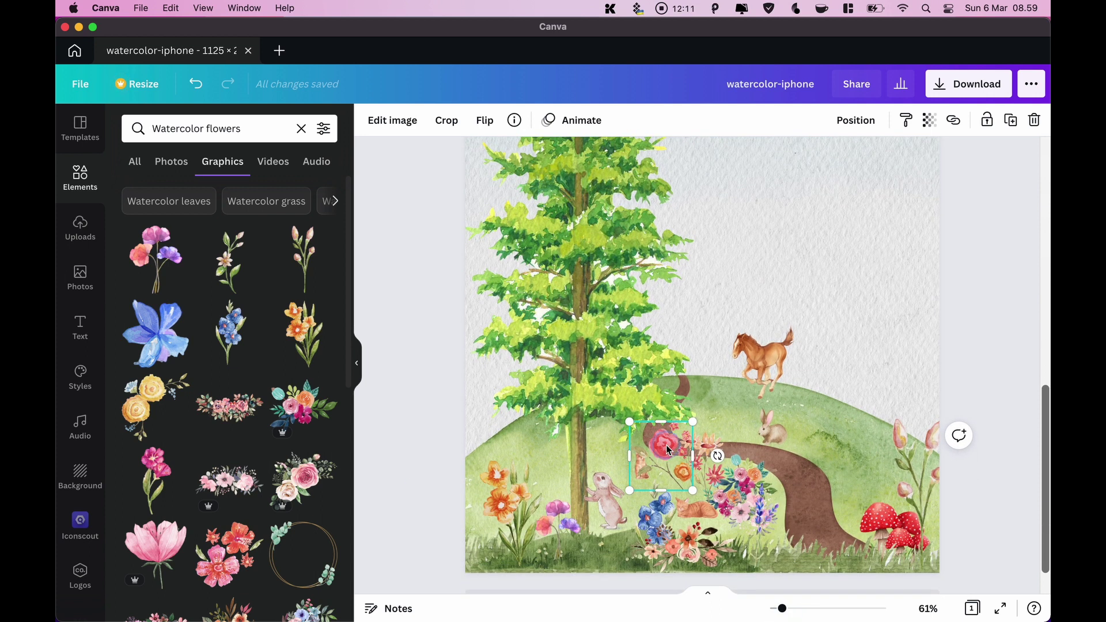
pyautogui.moveTo(668, 450); pyautogui.dragTo(678, 449)
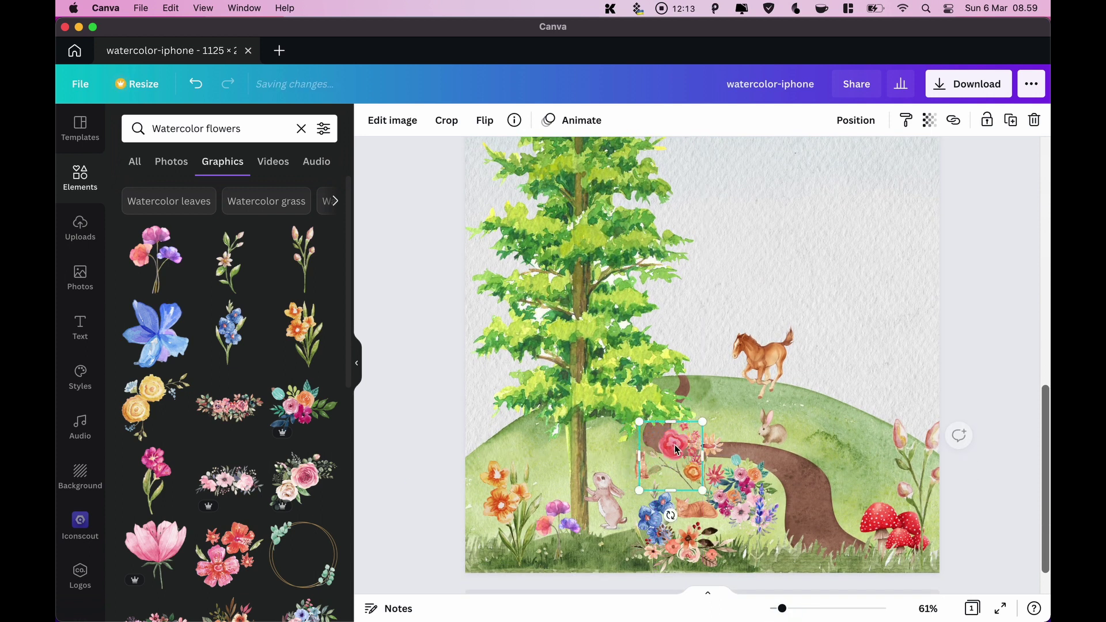
pyautogui.click(854, 119)
pyautogui.click(797, 167)
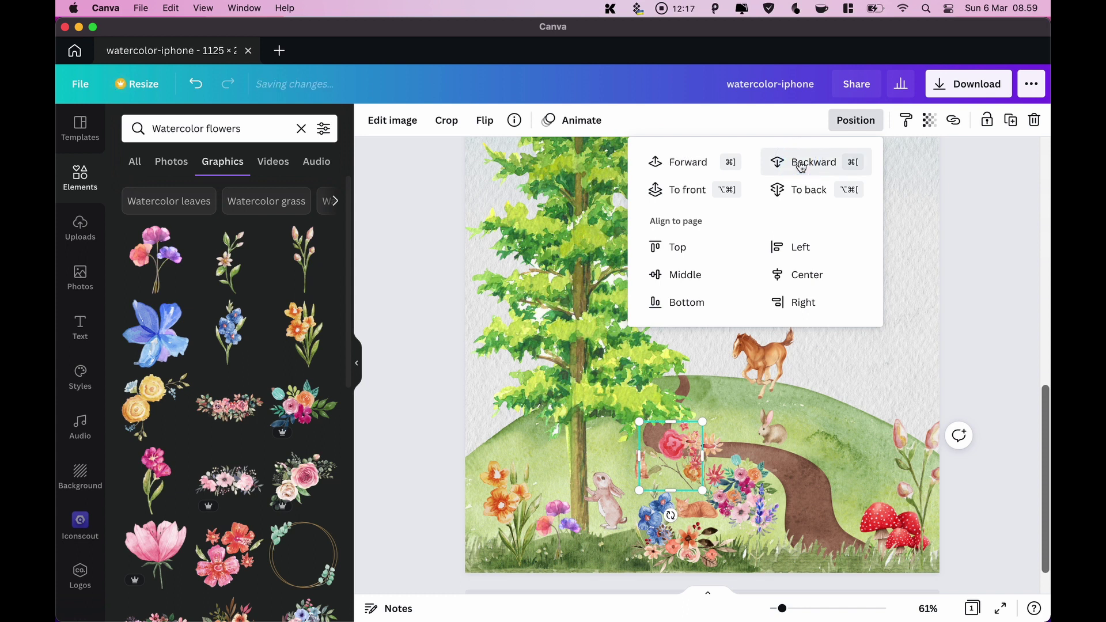
pyautogui.click(965, 208)
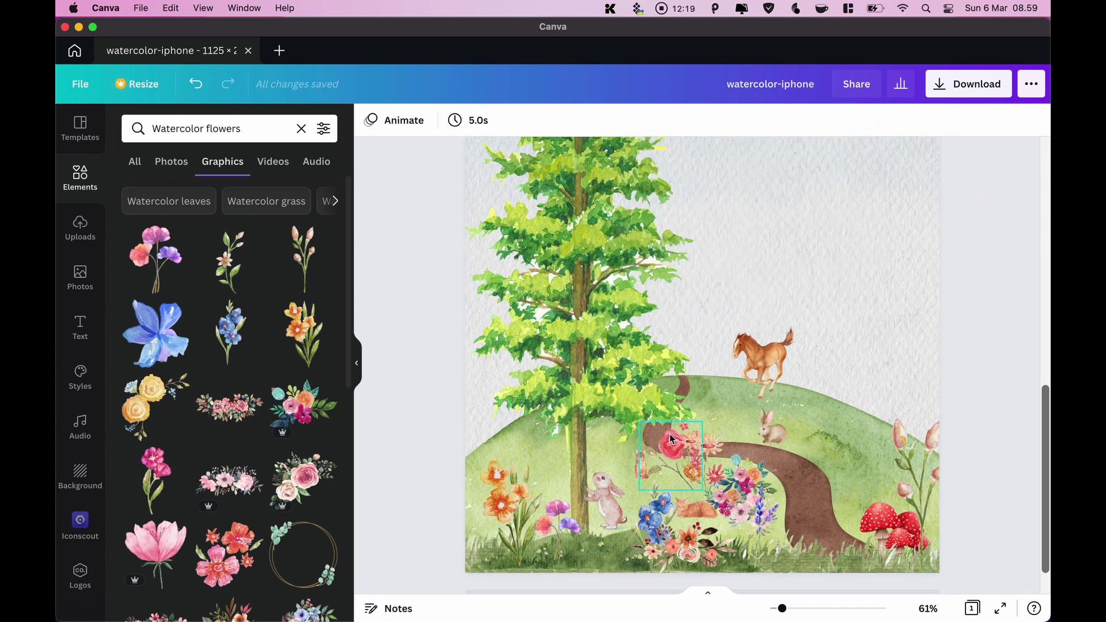
# Enlarge the sitting orange cat beside the red flower branch to about 47 × 94
pyautogui.click(643, 471)
pyautogui.moveTo(636, 450); pyautogui.dragTo(629, 440)
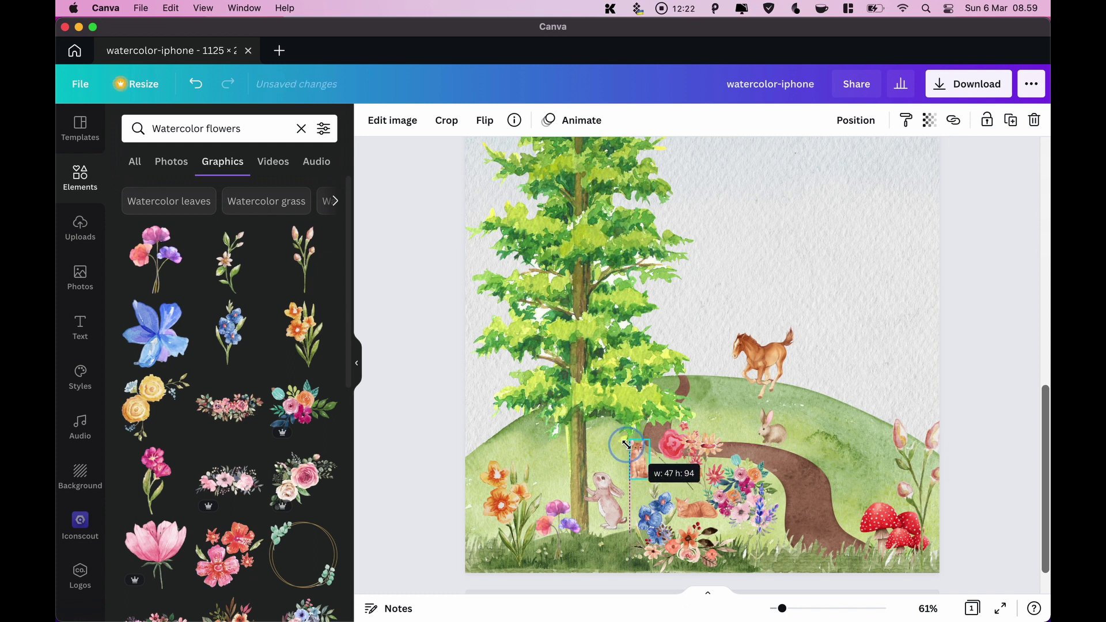
pyautogui.click(869, 298)
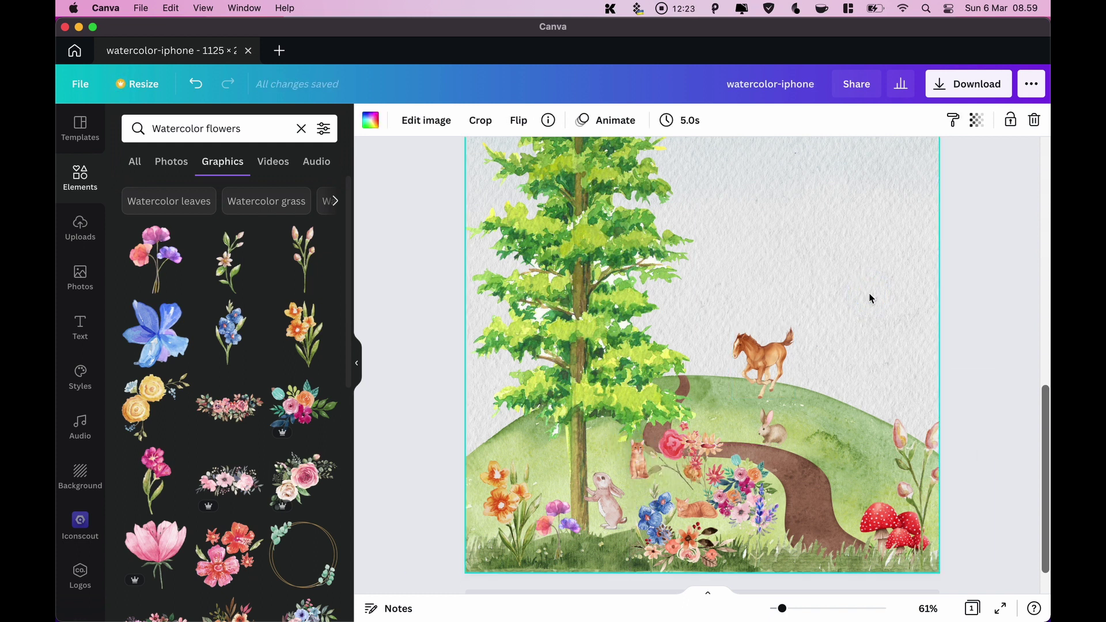
# Shrink the standing rabbit slightly and reposition it against the tree trunk
pyautogui.click(609, 513)
pyautogui.moveTo(583, 472); pyautogui.dragTo(587, 480)
pyautogui.moveTo(614, 516); pyautogui.dragTo(609, 513)
# Search the graphics library for "Watercolor squirrel"
pyautogui.click(264, 130)
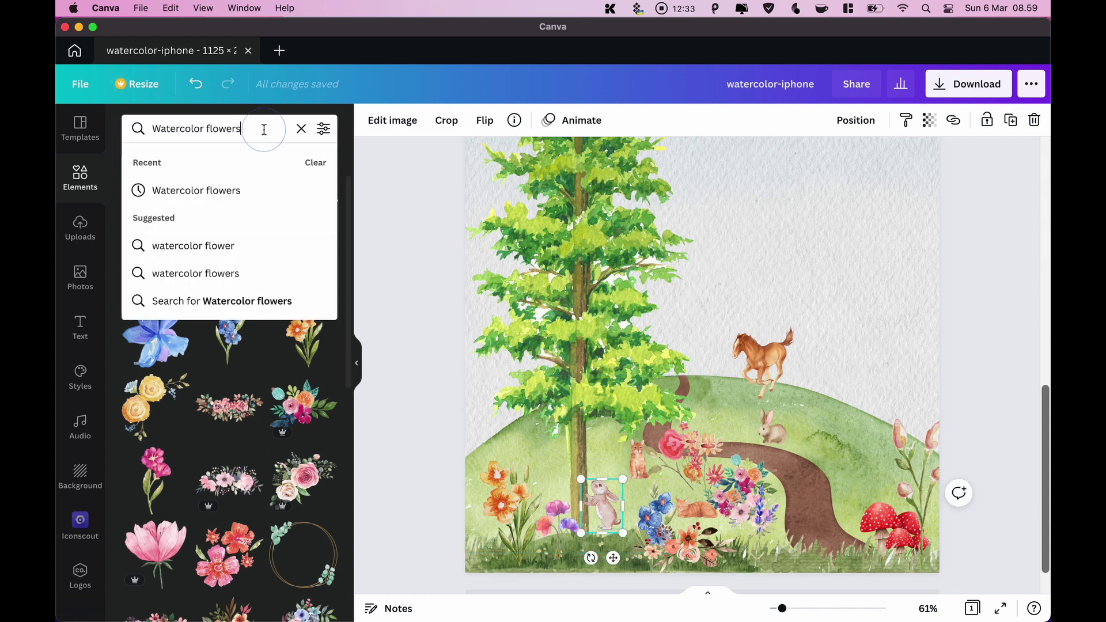
pyautogui.press('BackSpace')
pyautogui.press('BackSpace')
pyautogui.press('BackSpace')
pyautogui.press('BackSpace')
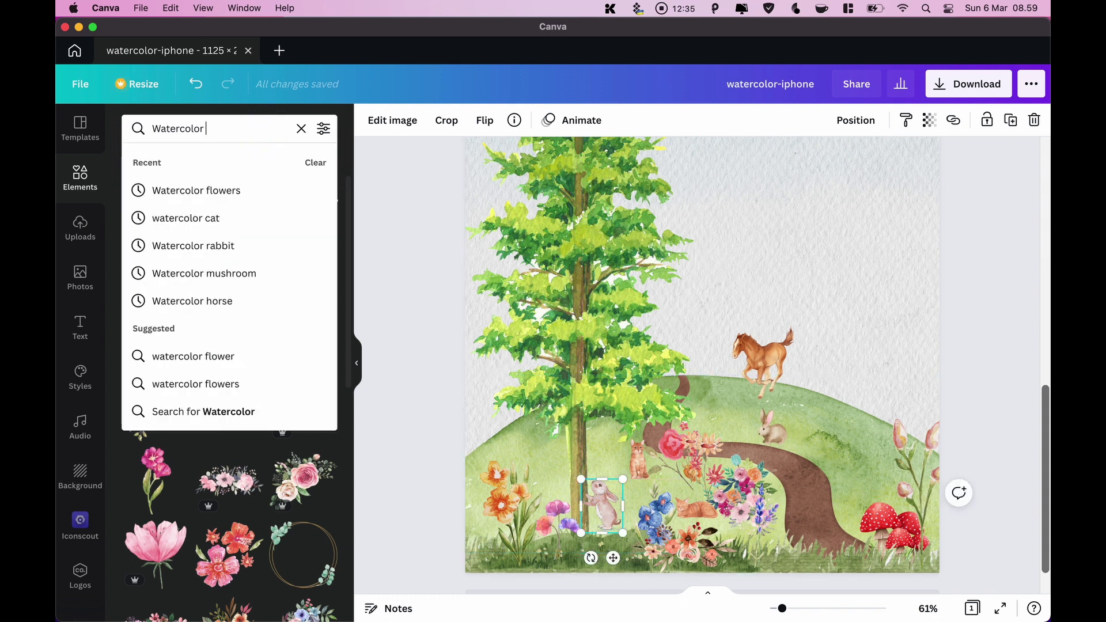
pyautogui.write('squirrel')
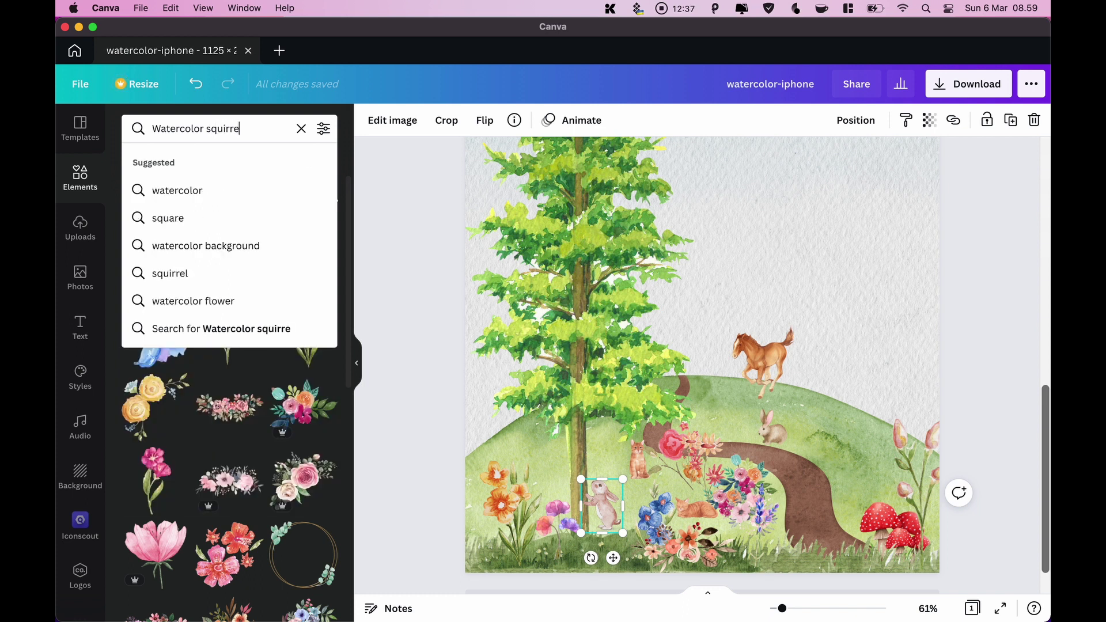
pyautogui.press('Return')
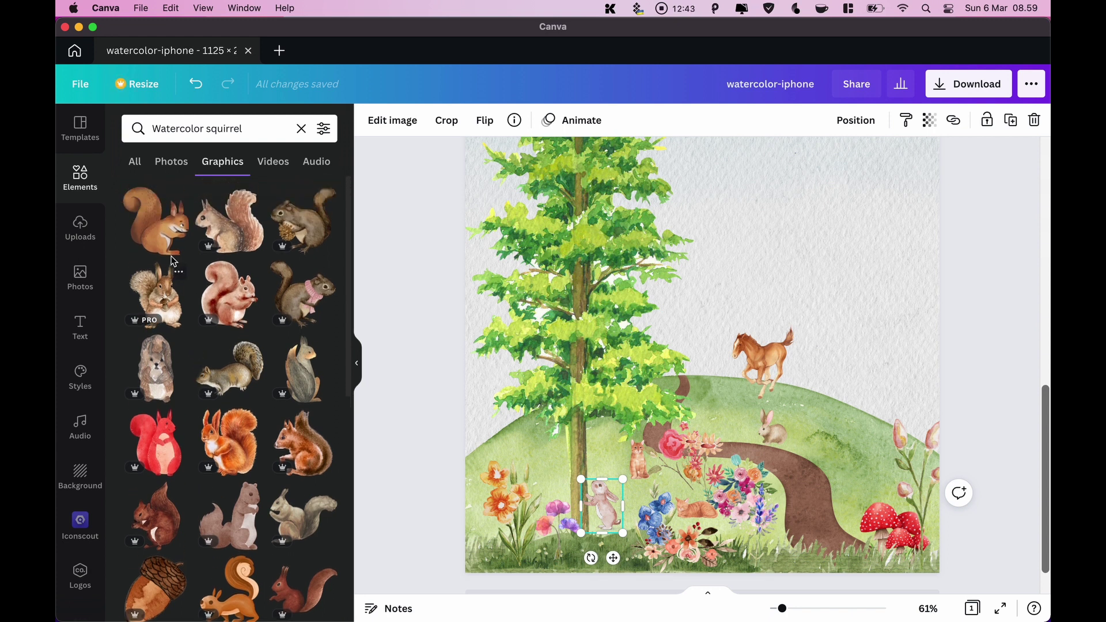
# Add the brown squirrel holding its paws up, shrink it and move it onto the tree
pyautogui.click(161, 242)
pyautogui.moveTo(721, 211); pyautogui.dragTo(703, 303)
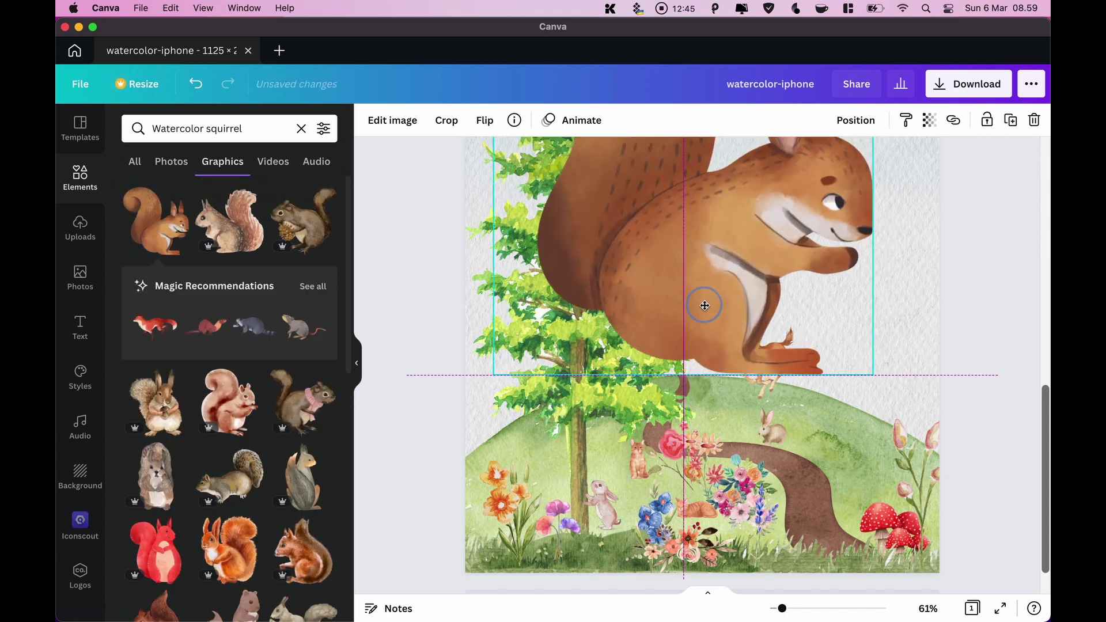
pyautogui.moveTo(871, 374); pyautogui.dragTo(573, 305)
pyautogui.moveTo(662, 324); pyautogui.dragTo(580, 337)
# Shrink the squirrel further and place it on a lower branch just left of the trunk
pyautogui.scroll(3, 539, 242)
pyautogui.moveTo(606, 379); pyautogui.dragTo(543, 349)
pyautogui.moveTo(510, 300); pyautogui.dragTo(555, 337)
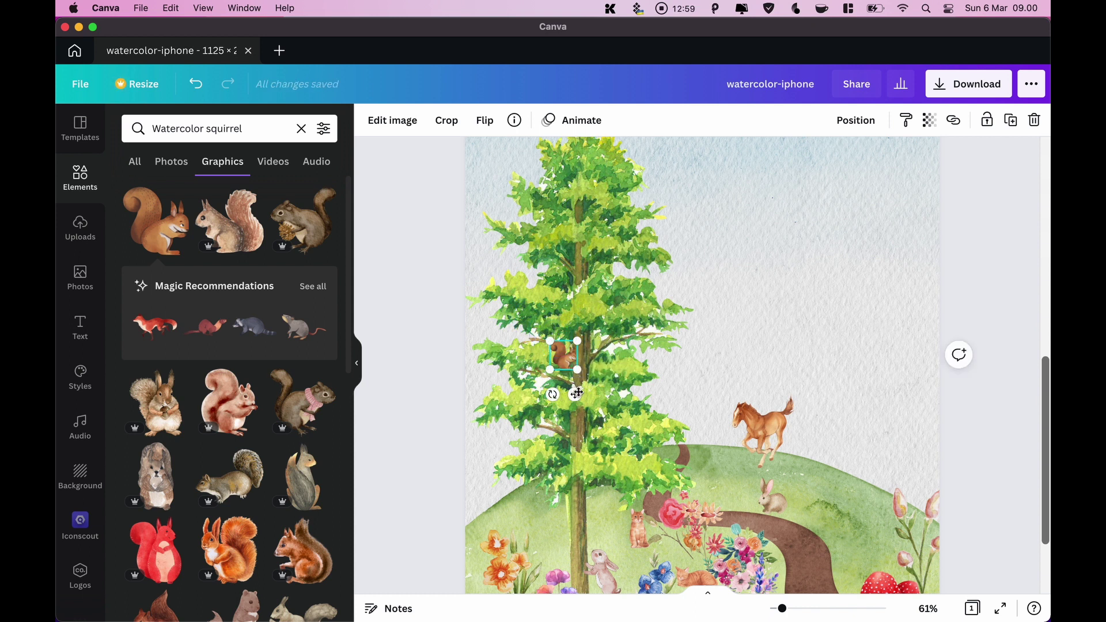
pyautogui.moveTo(576, 393); pyautogui.dragTo(566, 443)
pyautogui.click(538, 444)
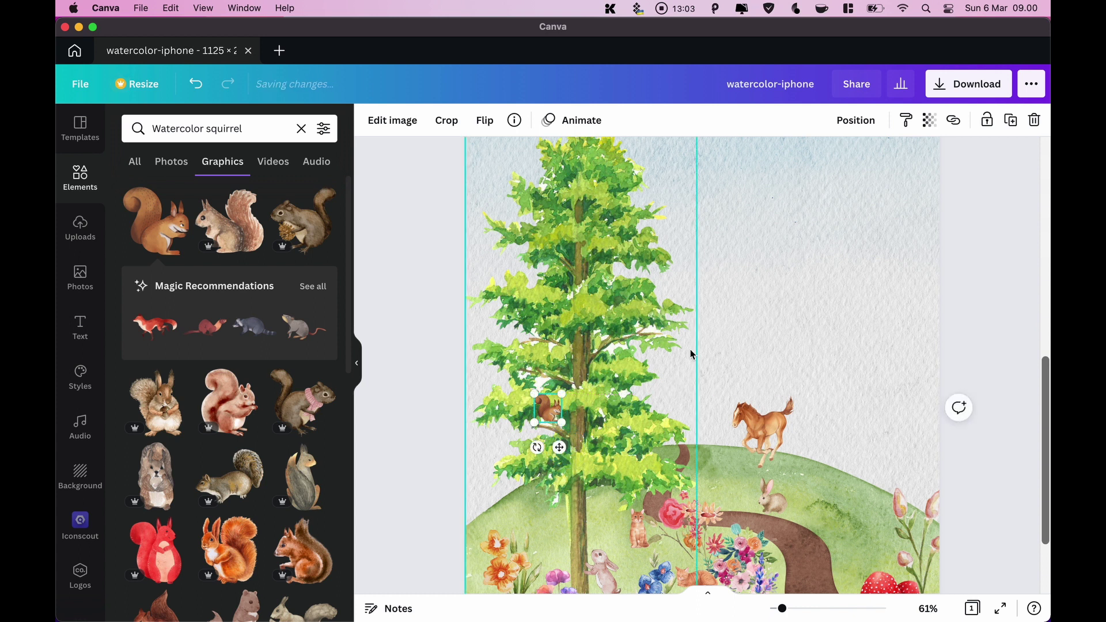
# Nudge the squirrel slightly left and down so its feet rest on the lower branch
pyautogui.scroll(-3, 769, 533)
pyautogui.moveTo(782, 611); pyautogui.dragTo(795, 609)
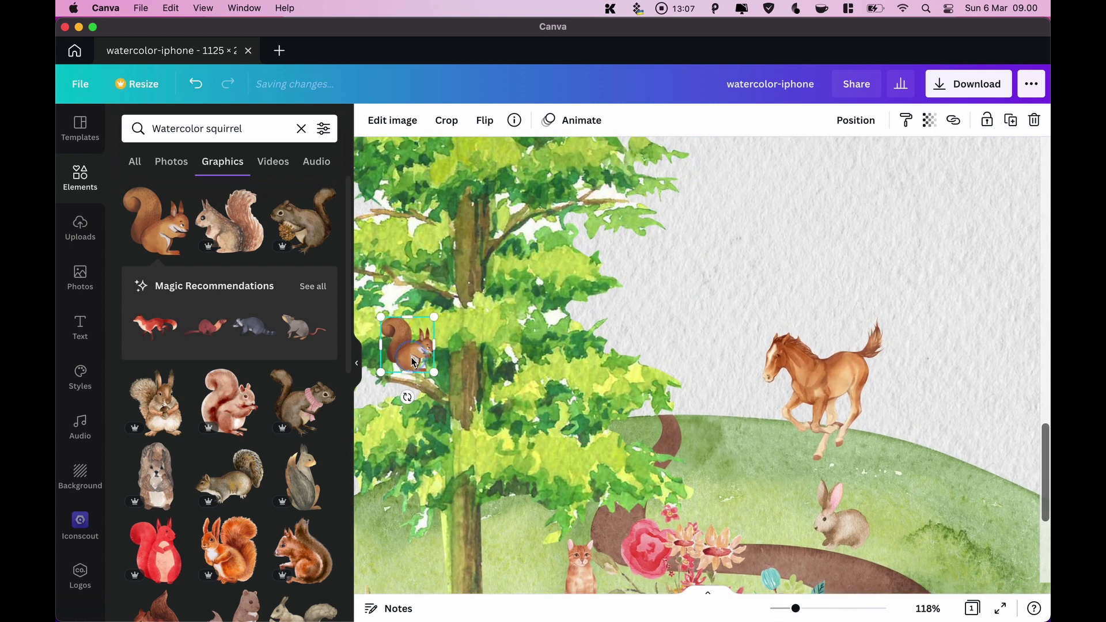
pyautogui.moveTo(418, 366); pyautogui.dragTo(403, 363)
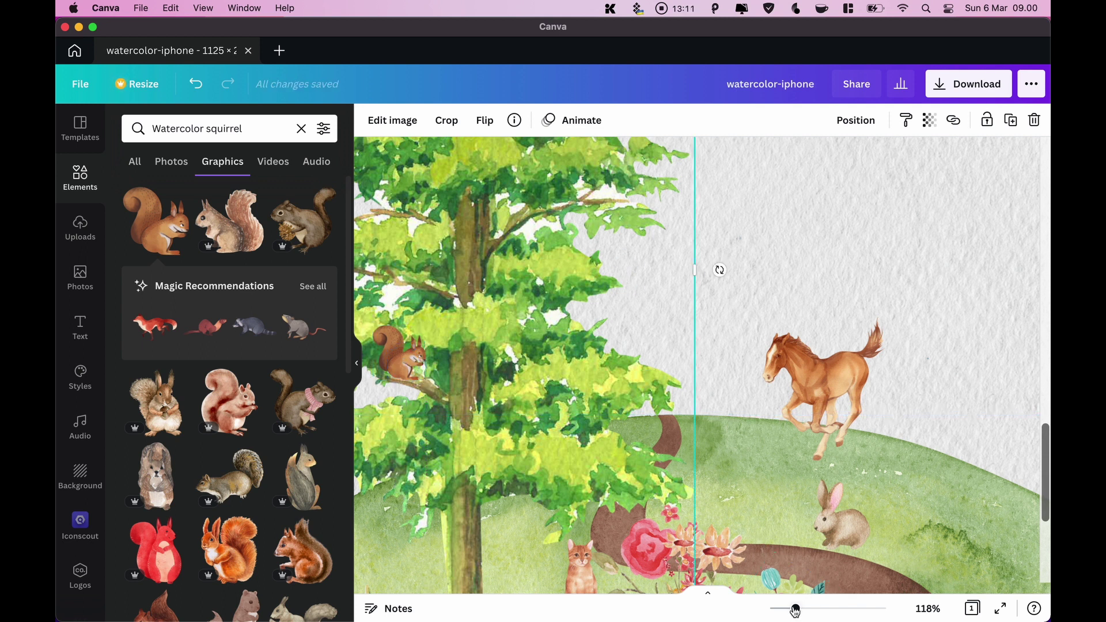
pyautogui.moveTo(796, 609); pyautogui.dragTo(785, 610)
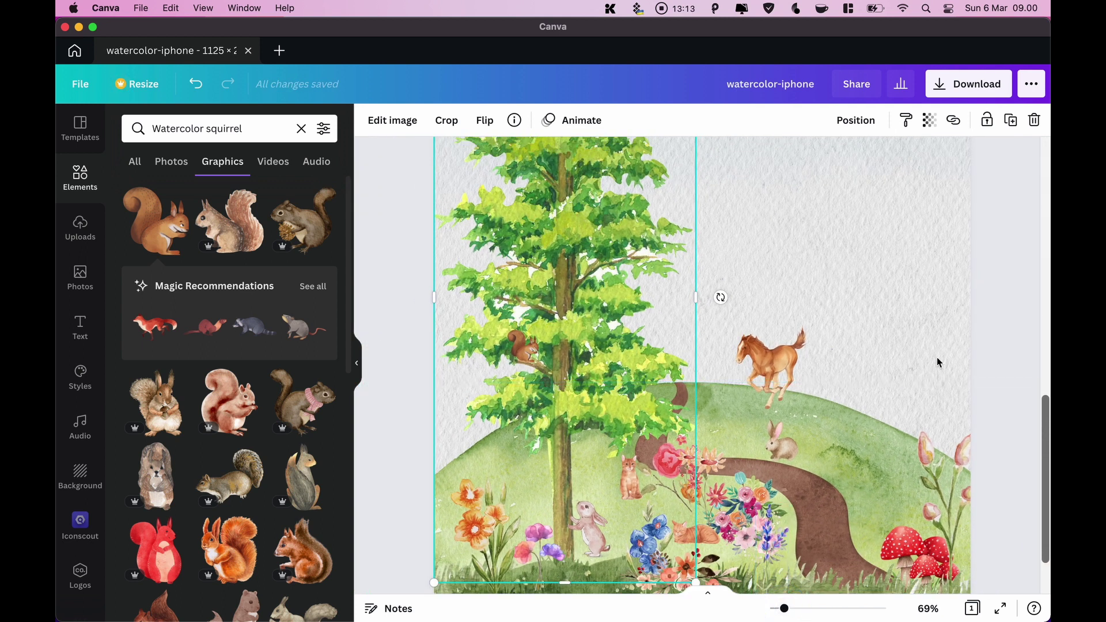
pyautogui.click(1002, 304)
pyautogui.scroll(-2, 1003, 305)
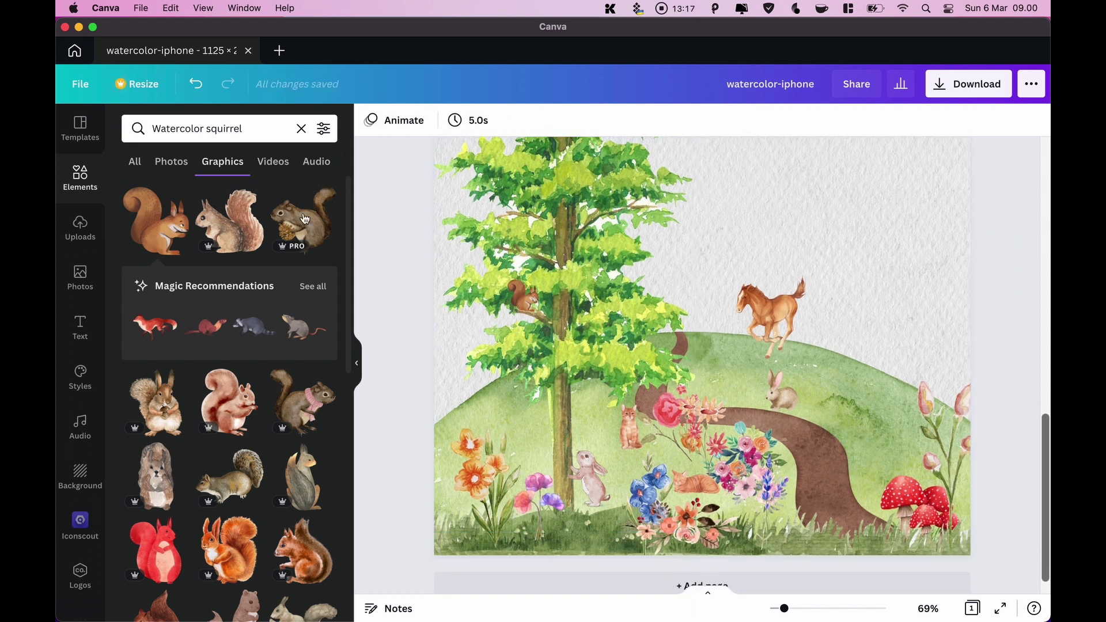
# Search the graphics library for "Watercolor dog" and browse the dog illustrations
pyautogui.click(259, 129)
pyautogui.press('BackSpace')
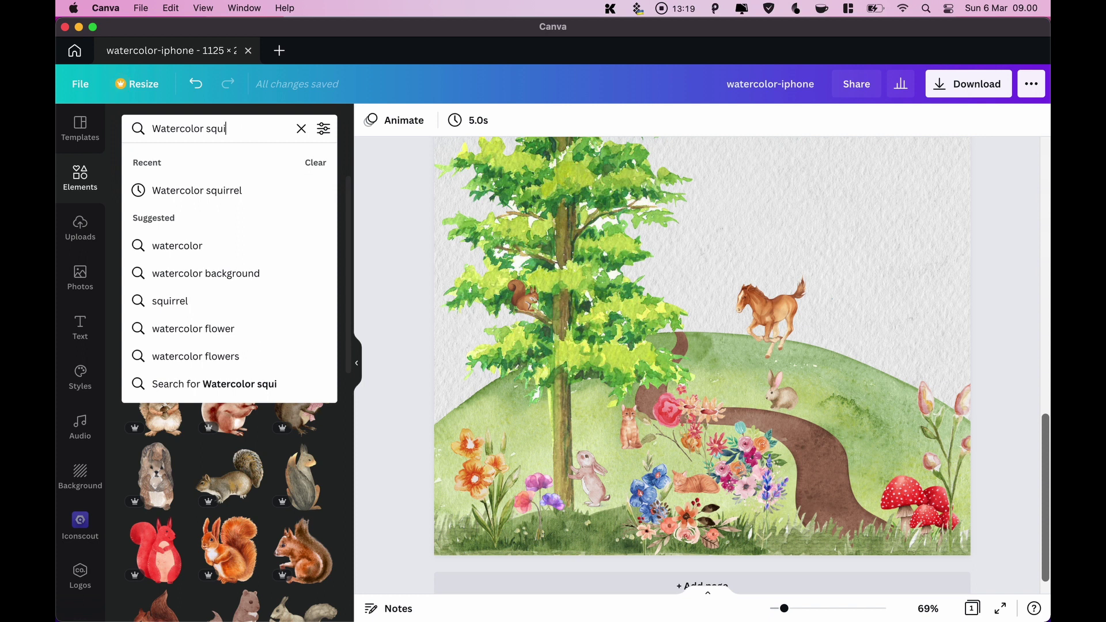
pyautogui.press('BackSpace')
pyautogui.press('BackSpace')
pyautogui.press('BackSpace')
pyautogui.press('BackSpace')
pyautogui.write('dog')
pyautogui.press('Return')
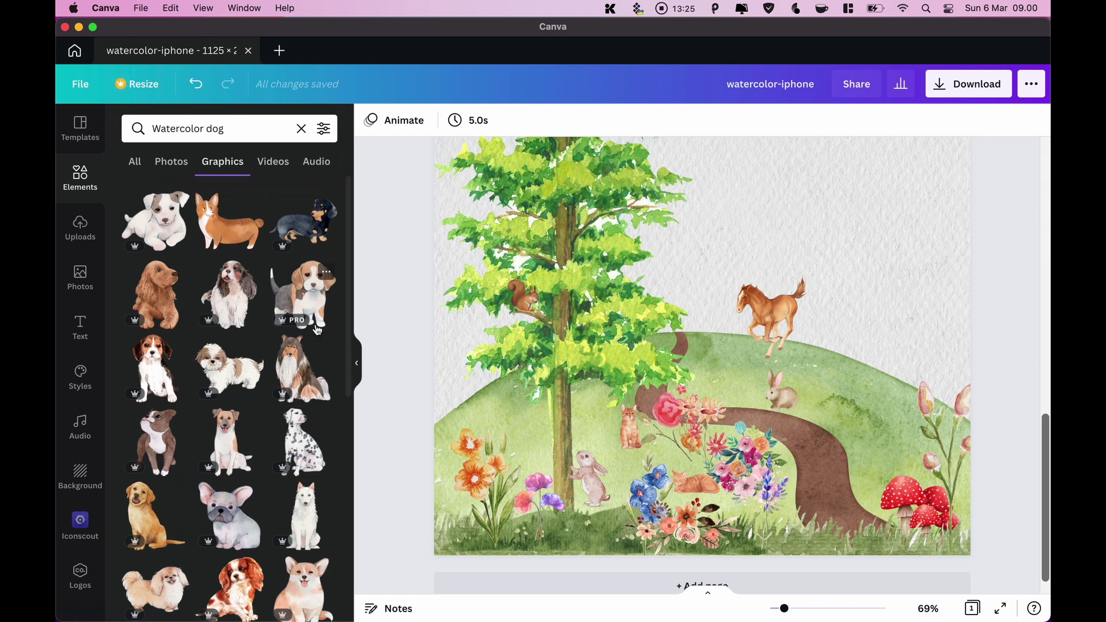
pyautogui.scroll(-2, 317, 329)
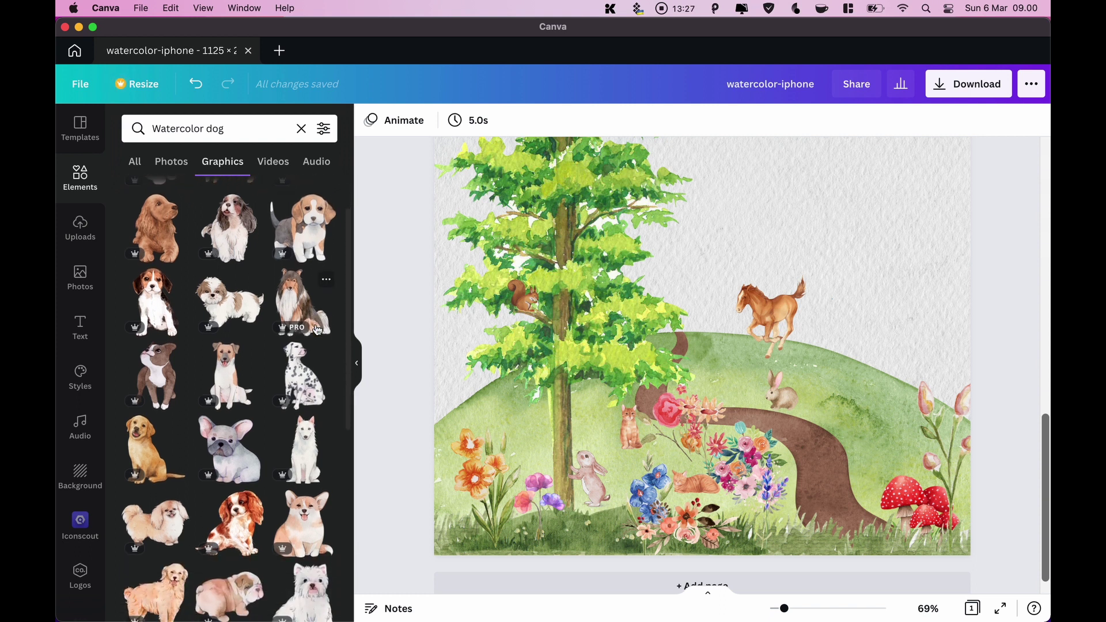
pyautogui.scroll(-1, 317, 329)
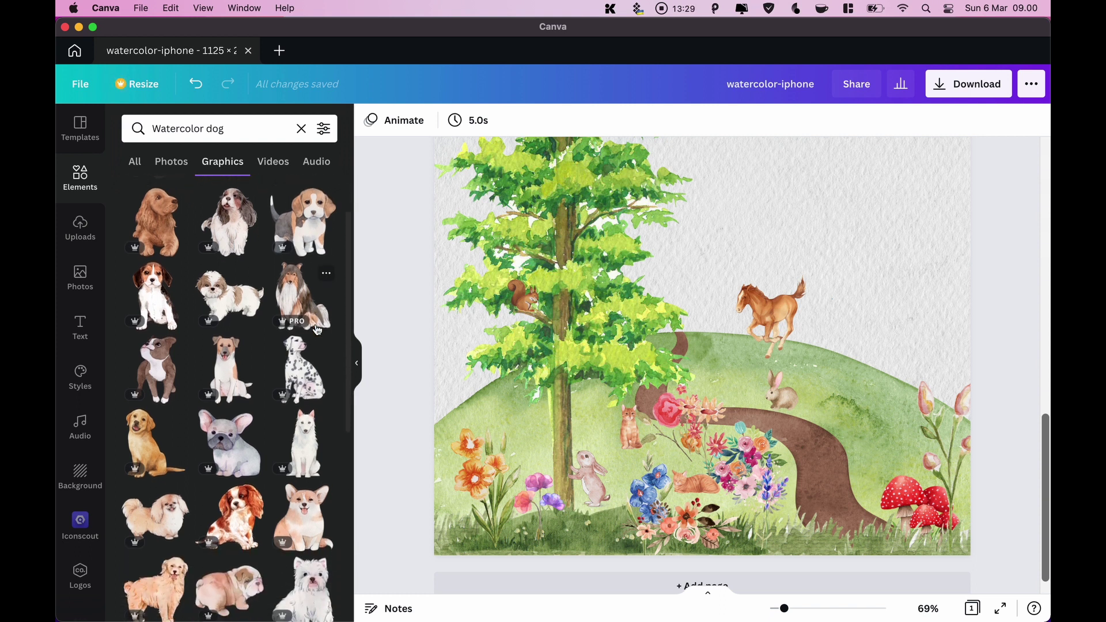
# Add the brown and white dog looking upward and shrink it to a fraction of the tree's height
pyautogui.click(170, 381)
pyautogui.scroll(5, 842, 288)
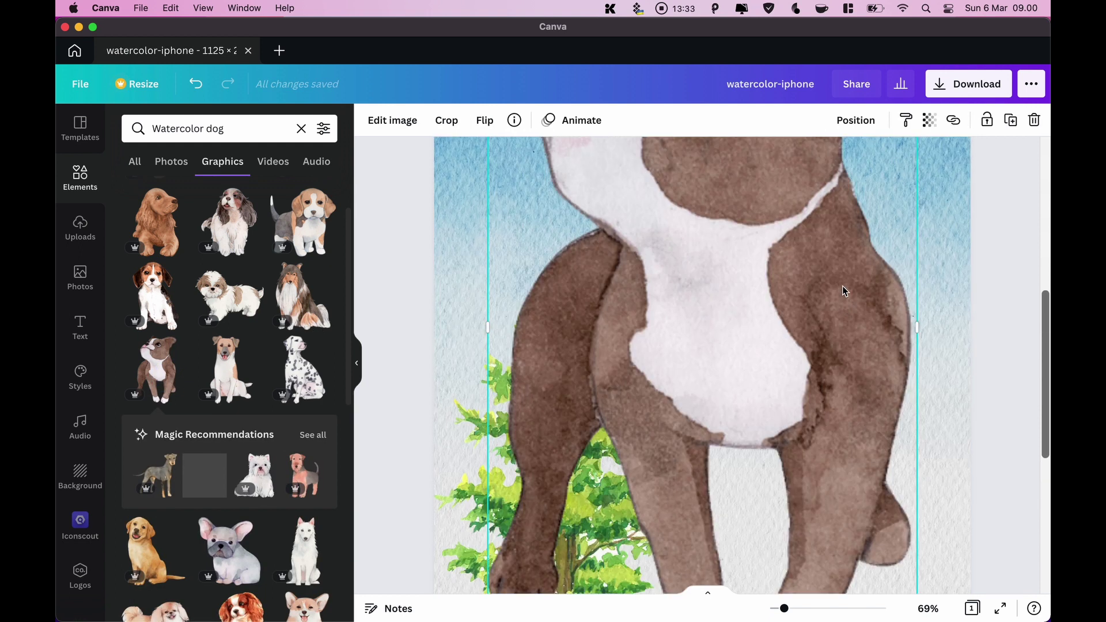
pyautogui.scroll(5, 842, 286)
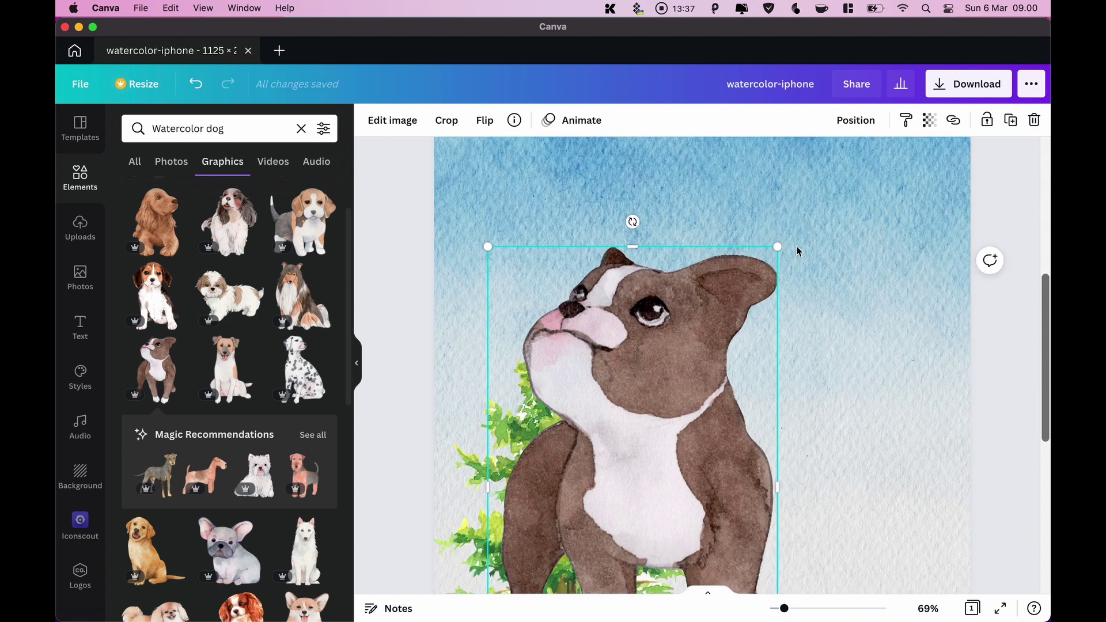
pyautogui.moveTo(778, 254); pyautogui.dragTo(686, 376)
pyautogui.scroll(-4, 684, 381)
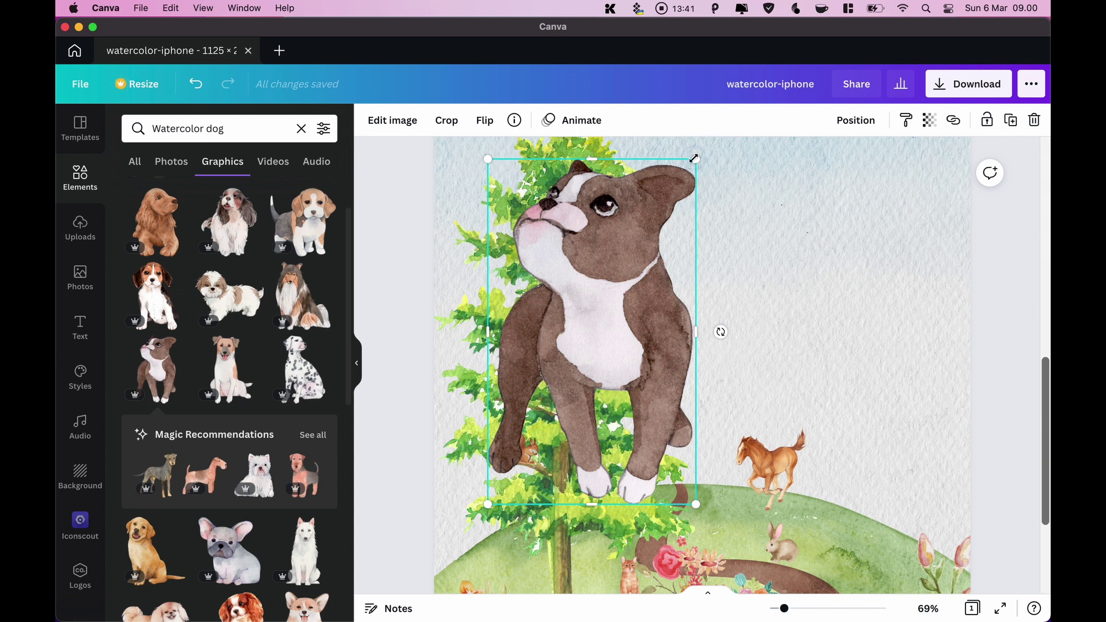
pyautogui.moveTo(694, 158); pyautogui.dragTo(570, 372)
pyautogui.scroll(-4, 546, 342)
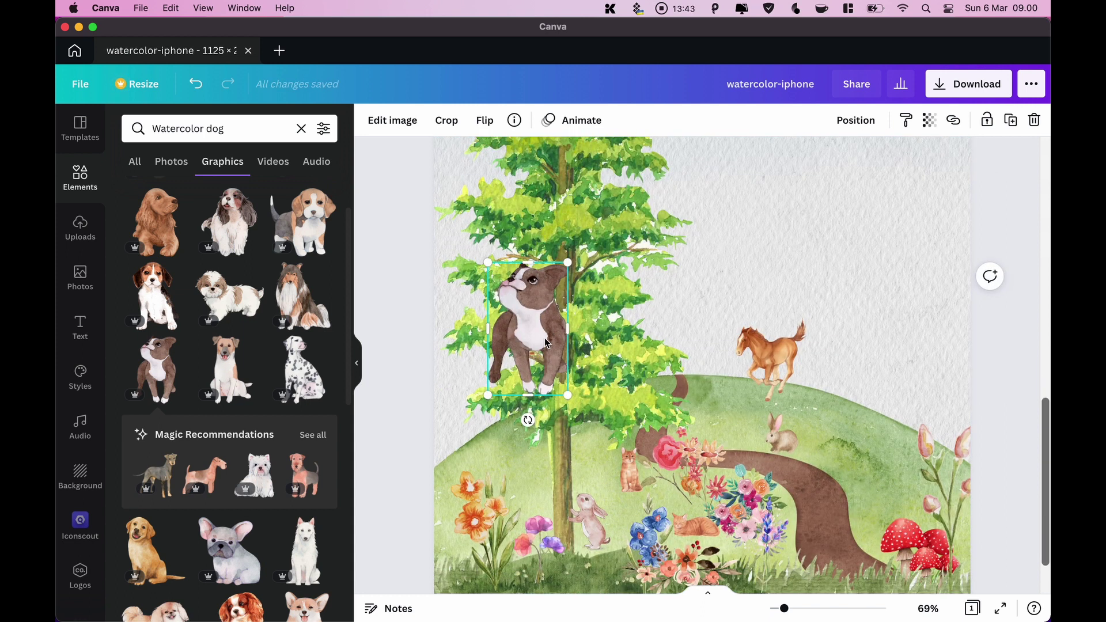
# Delete the sitting orange cat, then move the dog into its place beside the path and shrink it further
pyautogui.click(635, 485)
pyautogui.press('Escape')
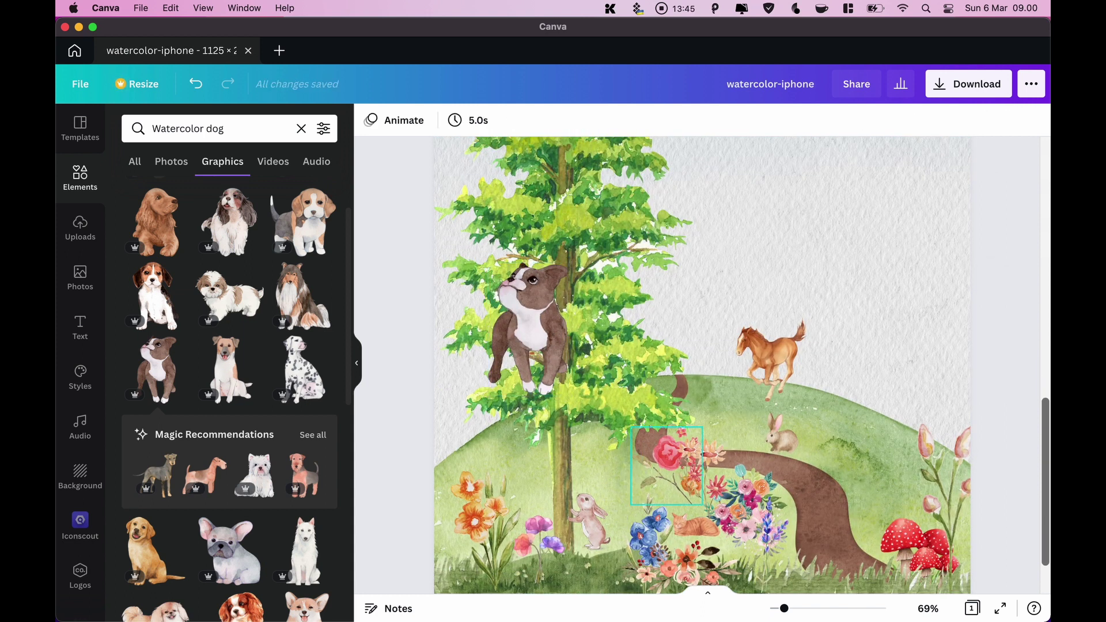
pyautogui.moveTo(542, 333); pyautogui.dragTo(647, 442)
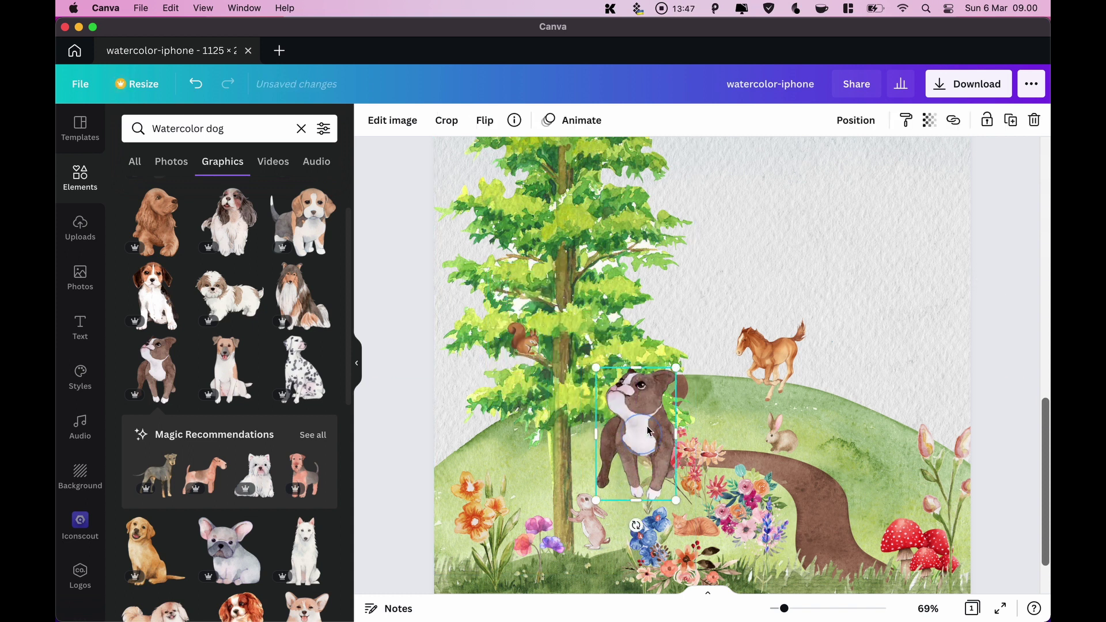
pyautogui.moveTo(673, 372); pyautogui.dragTo(607, 509)
# Make the standing rabbit slightly smaller and position the dog on the grass between the trunk and the path
pyautogui.click(589, 515)
pyautogui.click(624, 470)
pyautogui.click(587, 527)
pyautogui.click(617, 461)
pyautogui.moveTo(609, 447); pyautogui.dragTo(595, 436)
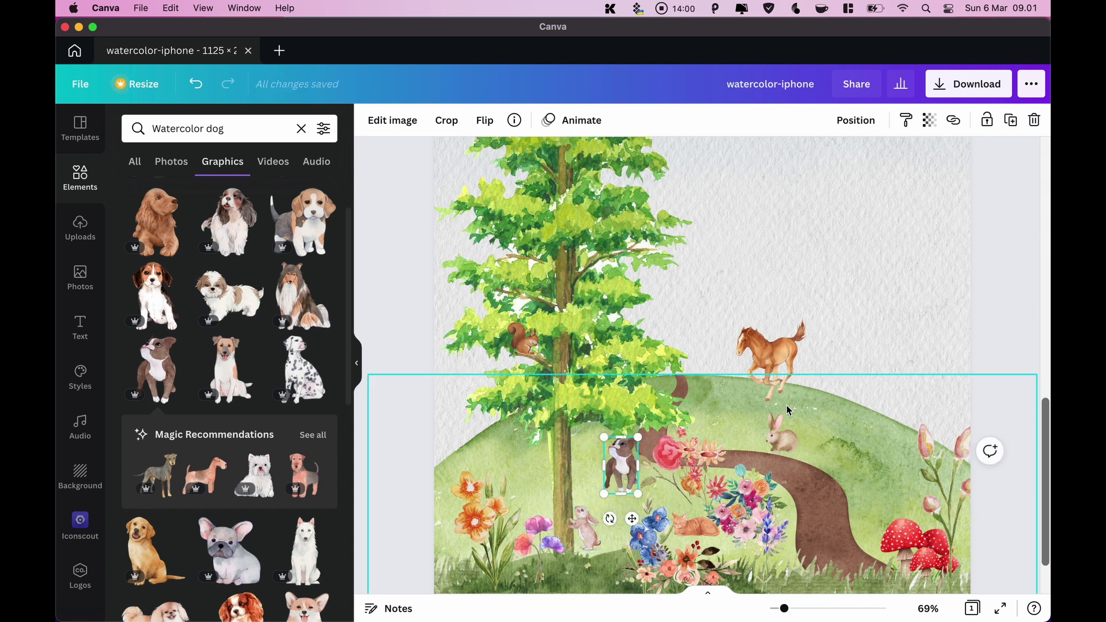
pyautogui.click(985, 300)
pyautogui.scroll(-3, 864, 403)
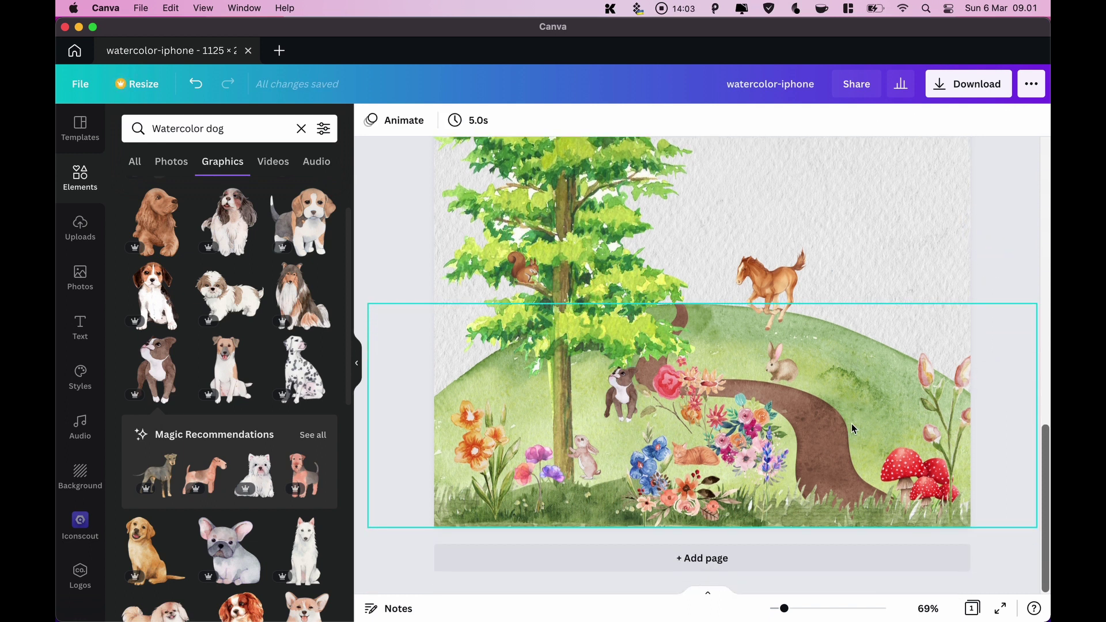
# Nudge the standing rabbit slightly to the right, away from the tree trunk
pyautogui.click(632, 391)
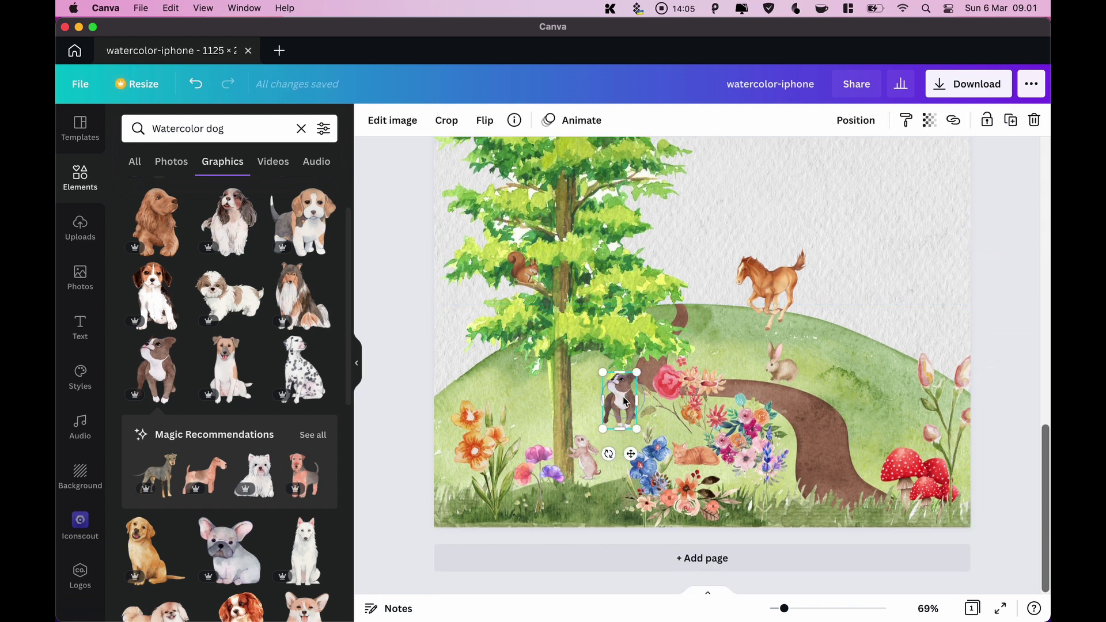
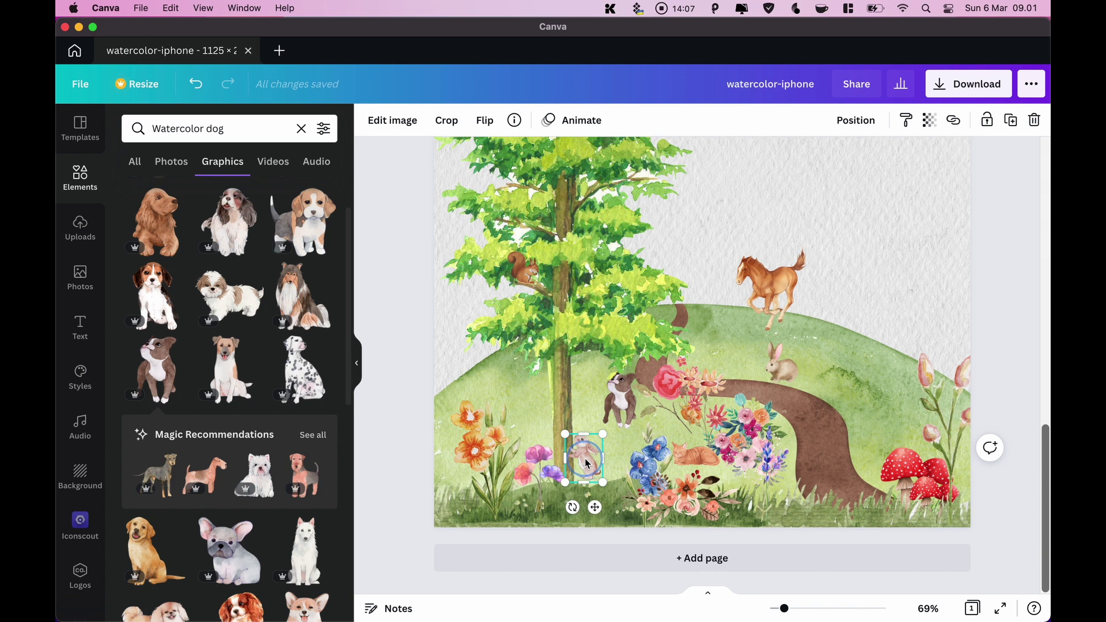
pyautogui.moveTo(784, 609); pyautogui.dragTo(805, 609)
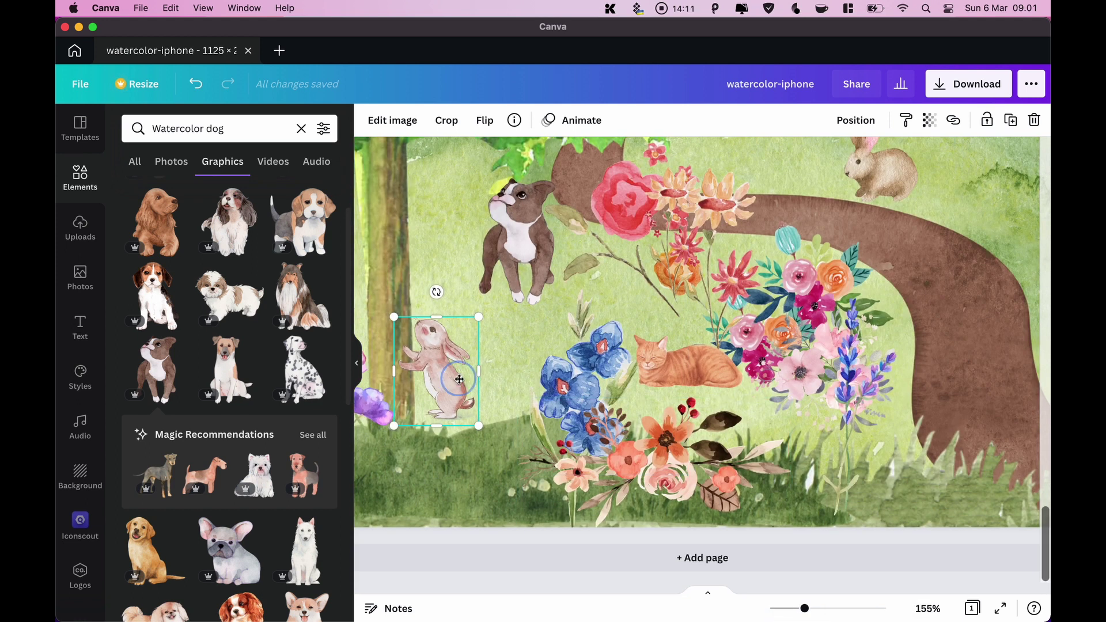
pyautogui.moveTo(460, 379); pyautogui.dragTo(468, 379)
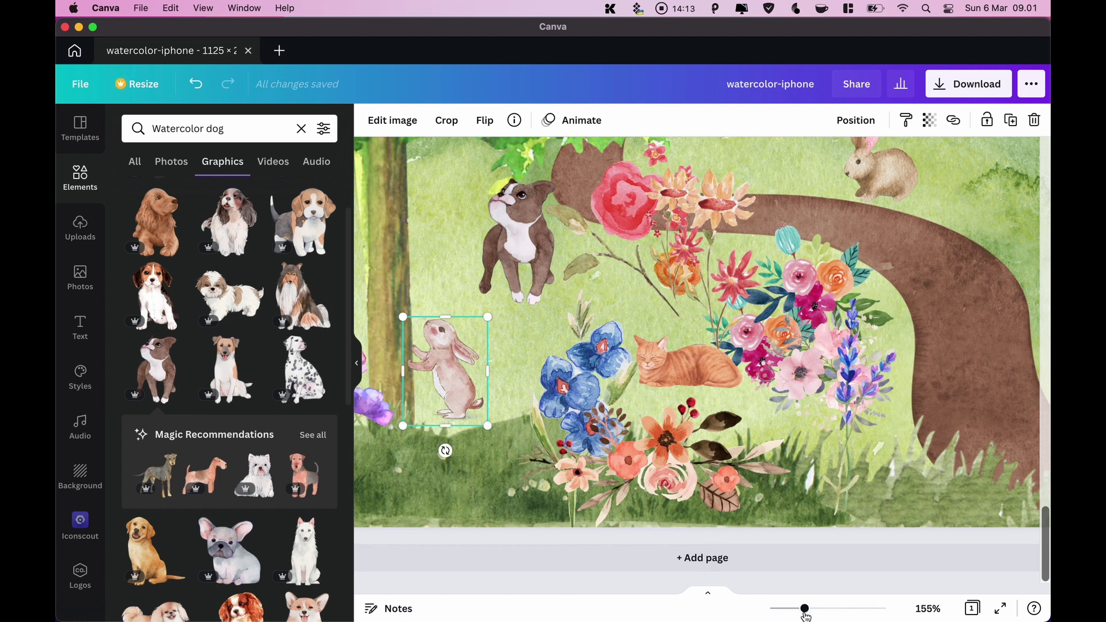
pyautogui.moveTo(807, 613); pyautogui.dragTo(785, 612)
pyautogui.click(1003, 225)
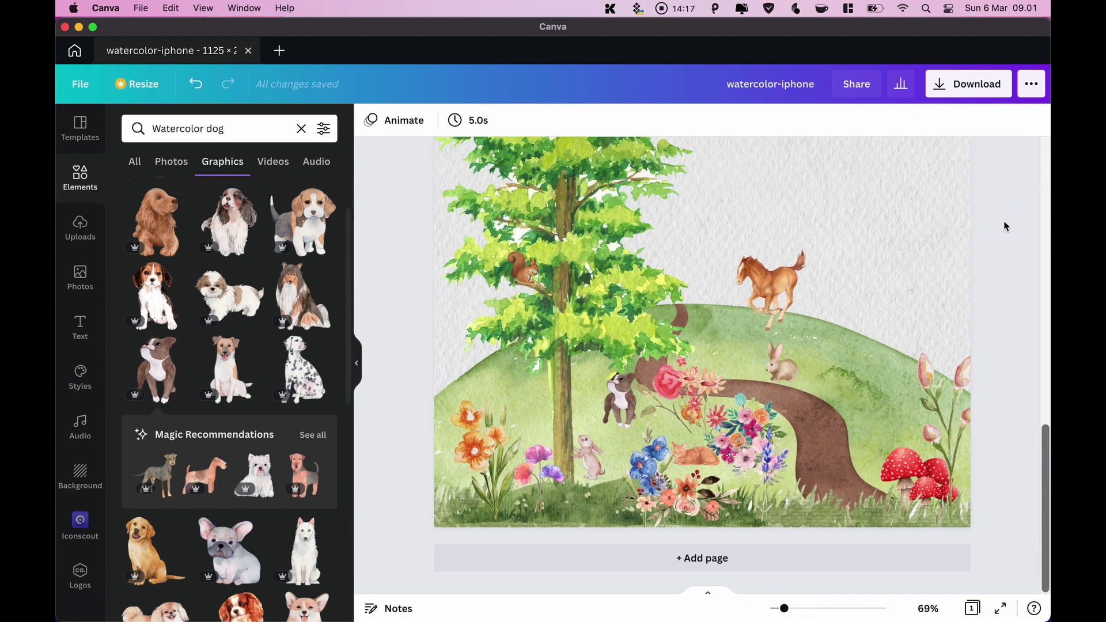
# Duplicate the peach flower arrangement twice to the right along the bottom grass and send the end copy backward
pyautogui.click(680, 505)
pyautogui.moveTo(679, 505); pyautogui.dragTo(803, 509)
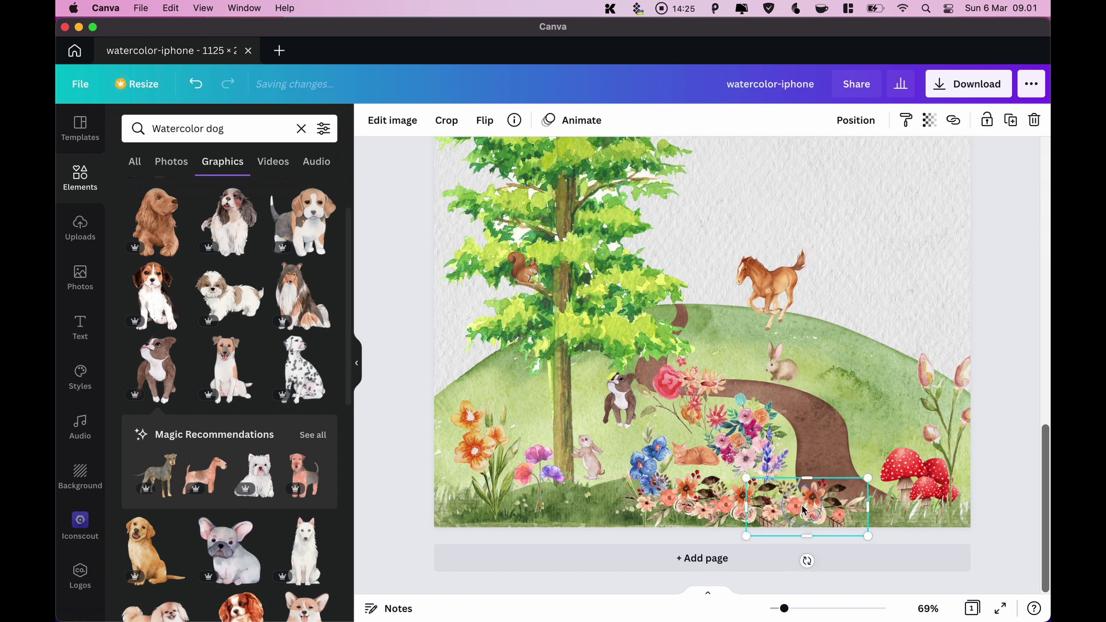
pyautogui.click(856, 120)
pyautogui.click(831, 165)
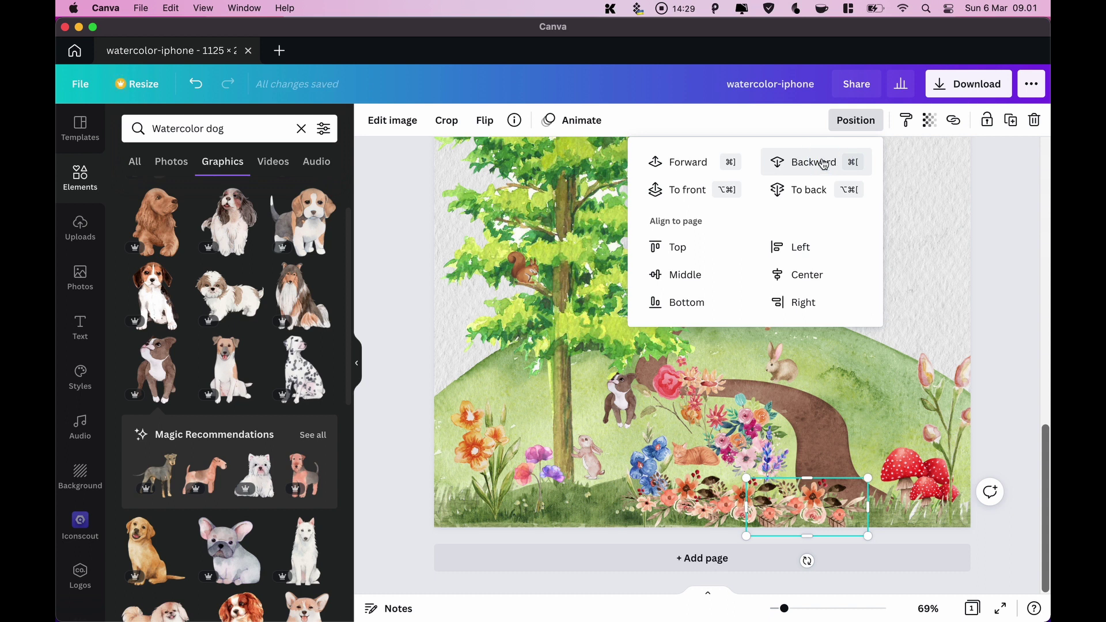
pyautogui.click(823, 164)
pyautogui.click(1023, 249)
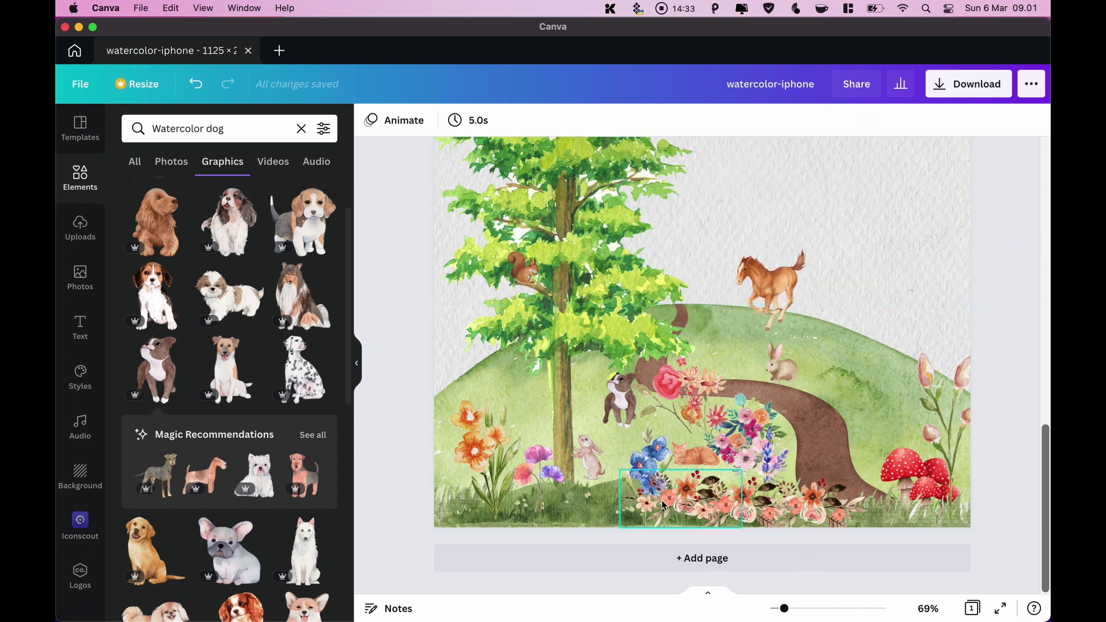
# Add a smaller copy of the peach flower arrangement at the row's left end and delete the pink rose stem beside the dog
pyautogui.click(692, 507)
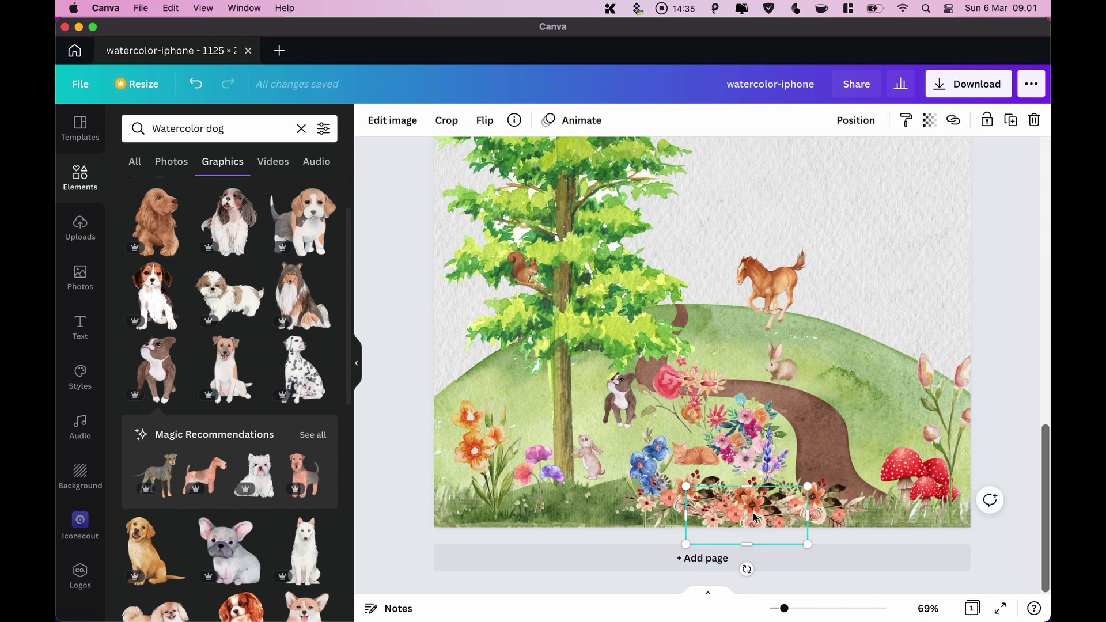
pyautogui.moveTo(743, 508); pyautogui.dragTo(608, 515)
pyautogui.moveTo(661, 487); pyautogui.dragTo(607, 508)
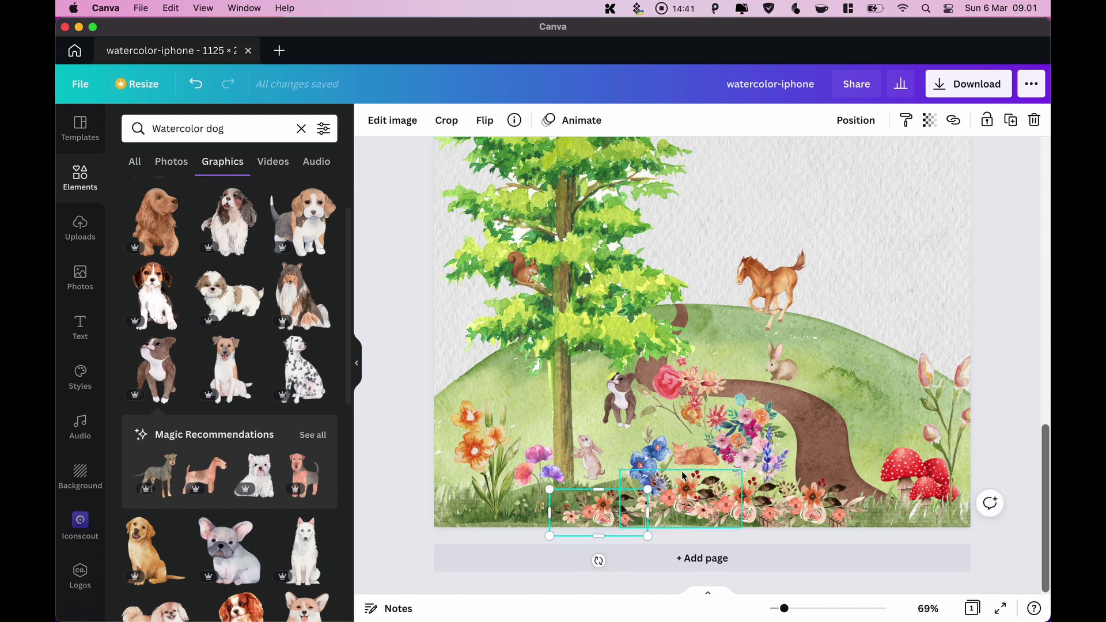
pyautogui.click(671, 396)
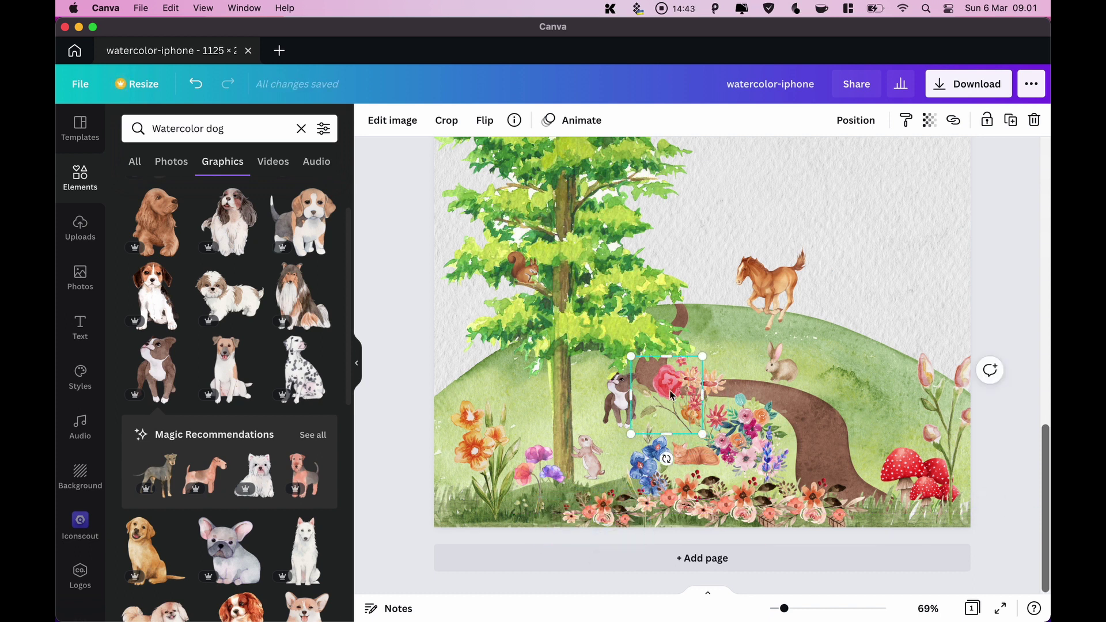
pyautogui.press('Delete')
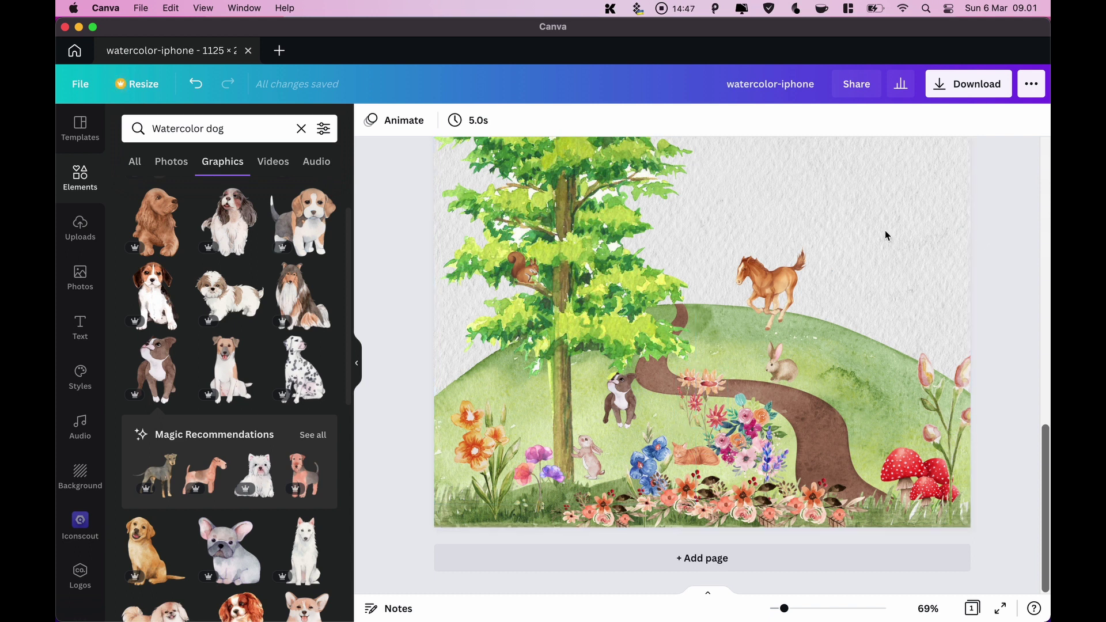
# Search the graphics library for "Watercolor trees" and browse the tree illustrations
pyautogui.click(247, 129)
pyautogui.press('BackSpace')
pyautogui.press('BackSpace')
pyautogui.press('BackSpace')
pyautogui.press('BackSpace')
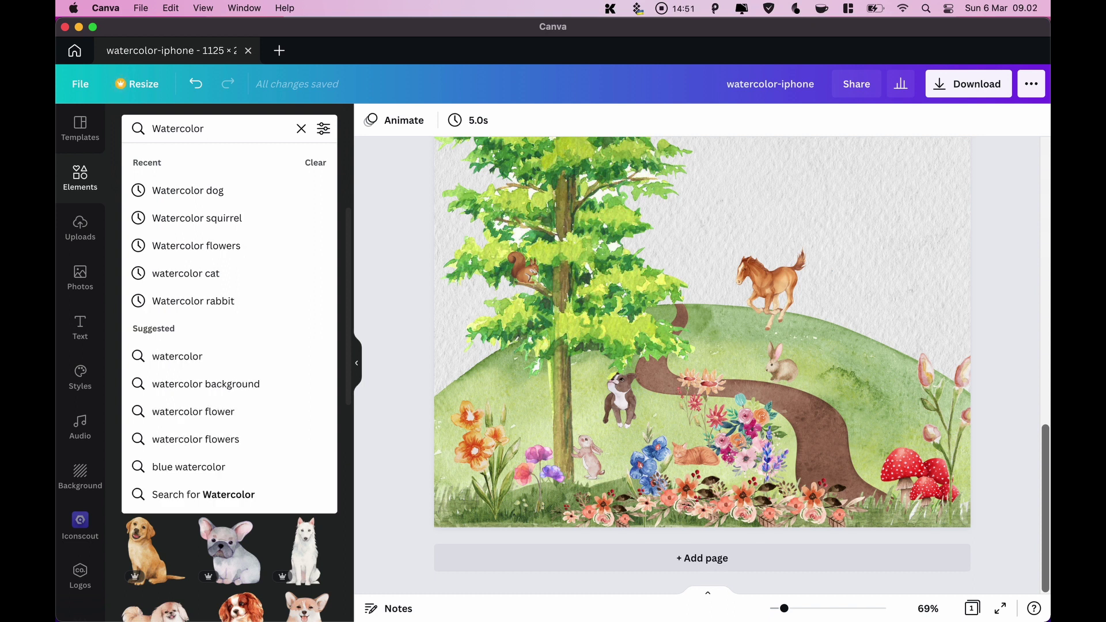
pyautogui.write('trees')
pyautogui.press('Return')
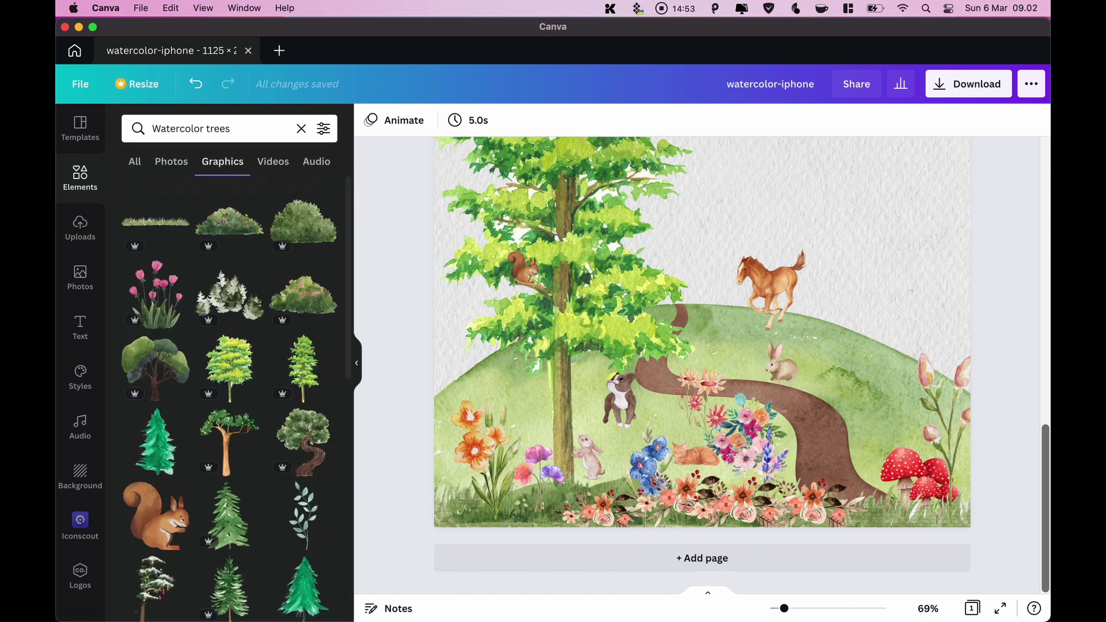
pyautogui.scroll(-1, 190, 349)
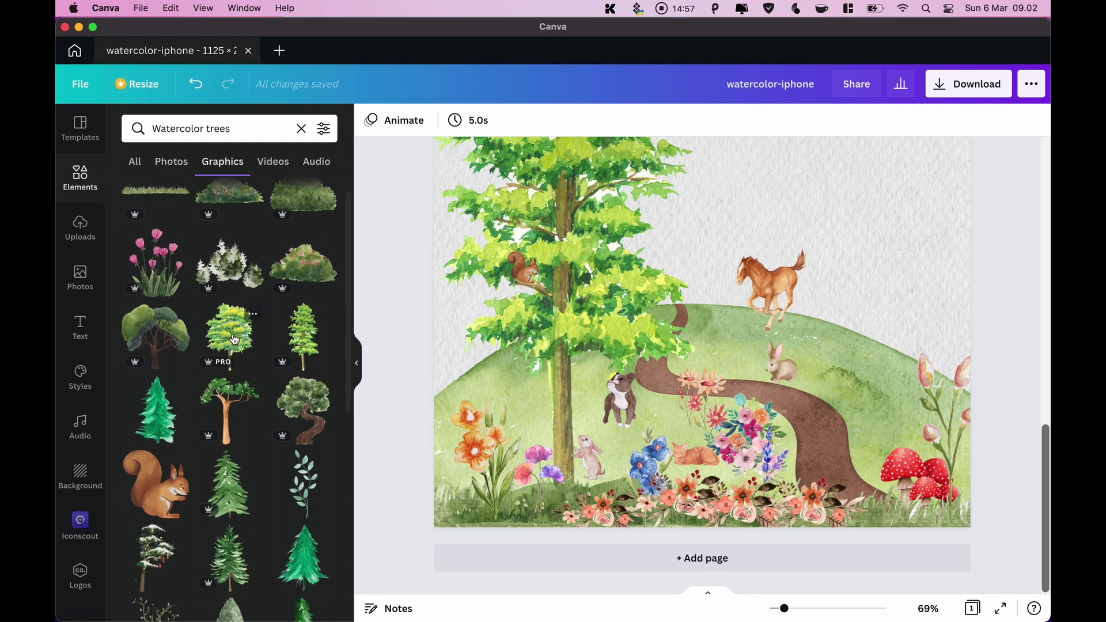
# Add the rounded yellow-green watercolor tree to the page, shrink it, and place it at the right edge of the hill
pyautogui.moveTo(227, 360); pyautogui.dragTo(761, 213)
pyautogui.moveTo(926, 273); pyautogui.dragTo(885, 222)
pyautogui.moveTo(784, 611); pyautogui.dragTo(773, 611)
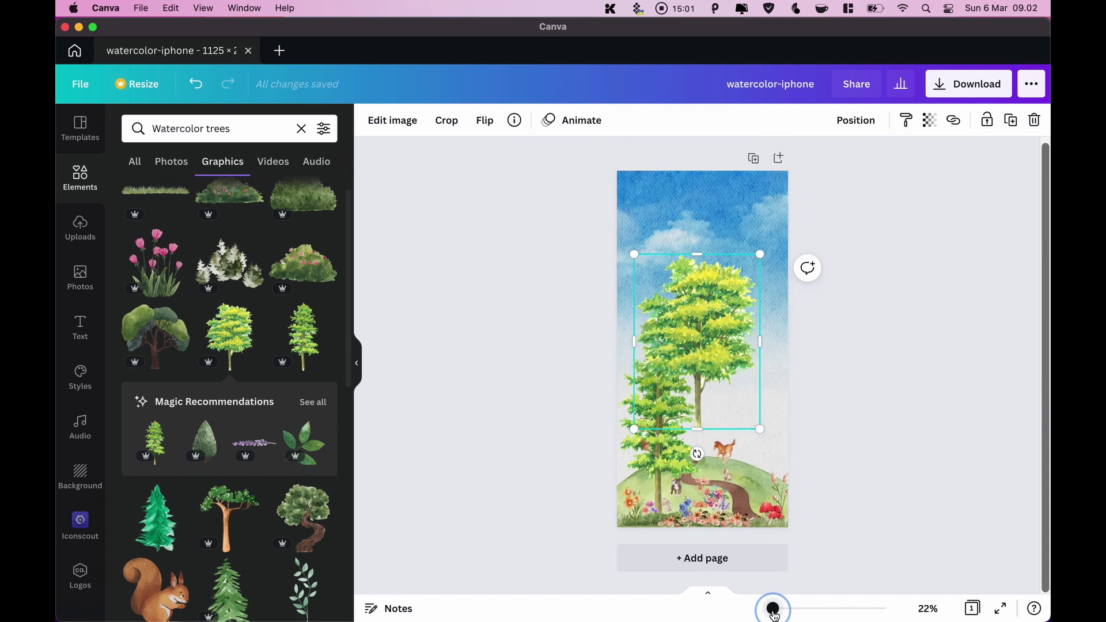
pyautogui.moveTo(732, 353); pyautogui.dragTo(797, 441)
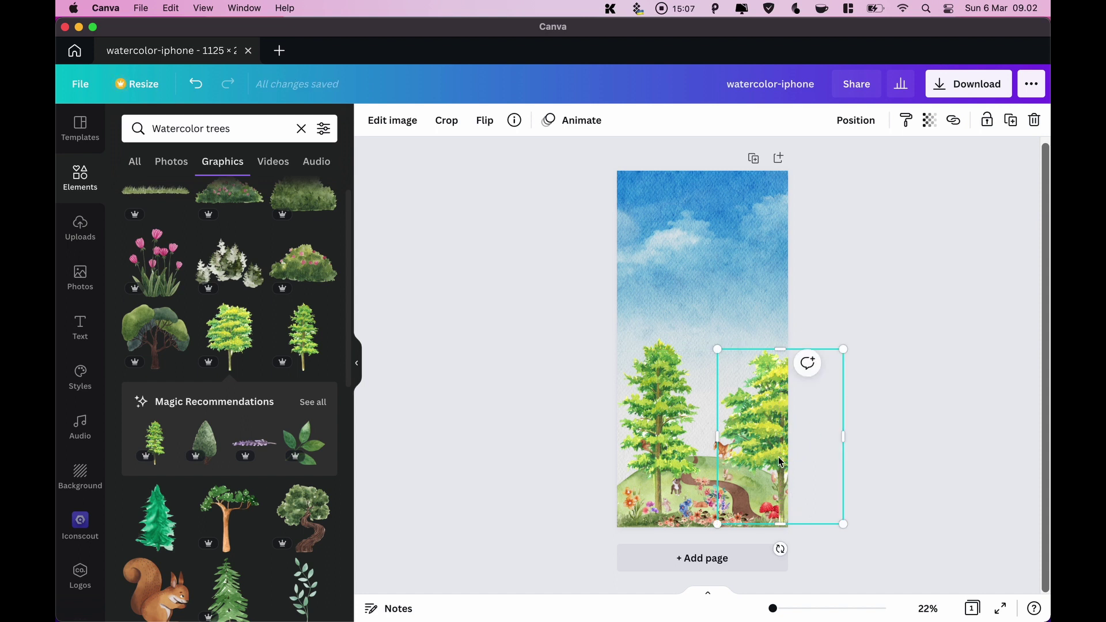
pyautogui.moveTo(746, 399); pyautogui.dragTo(724, 400)
pyautogui.moveTo(696, 350); pyautogui.dragTo(738, 413)
pyautogui.moveTo(776, 470); pyautogui.dragTo(751, 450)
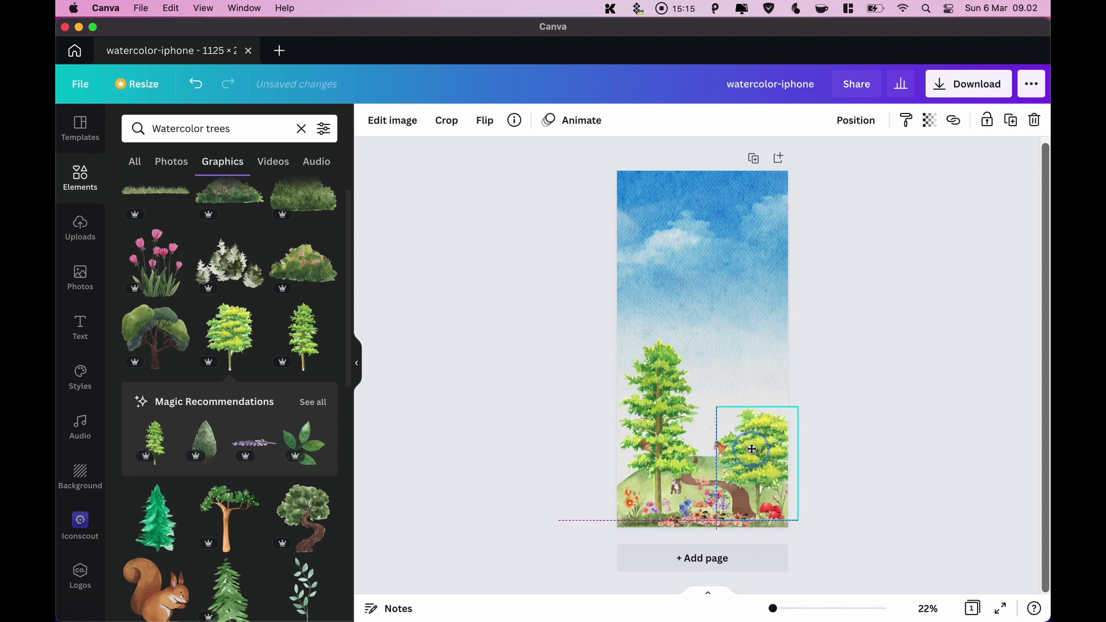
pyautogui.moveTo(718, 408); pyautogui.dragTo(744, 421)
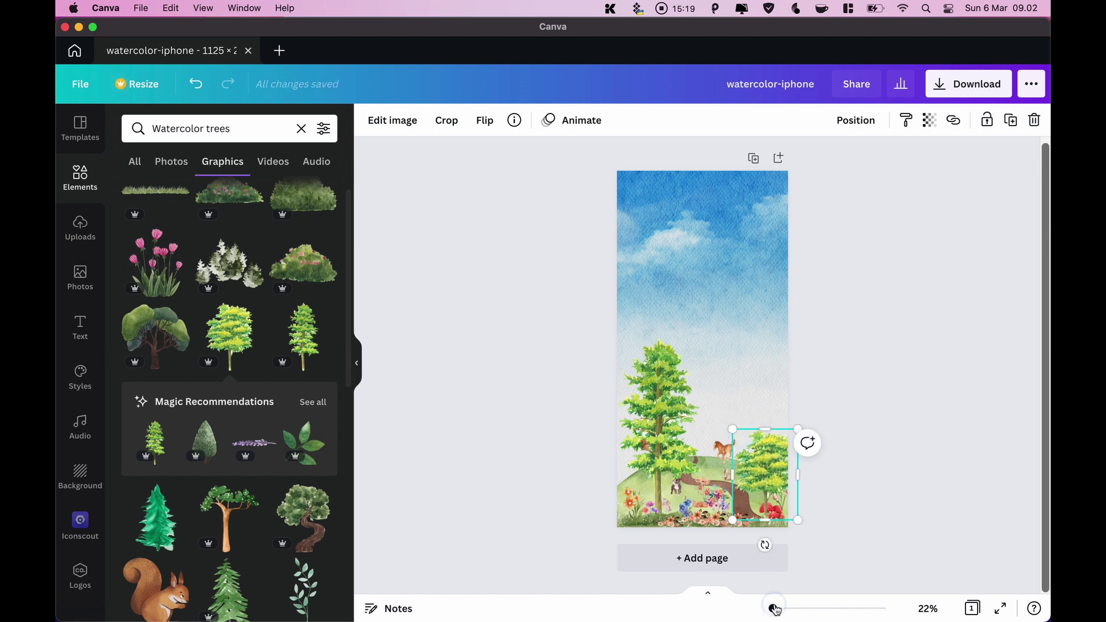
# Send the new tree backward until it sits behind the pink flowers and red mushrooms
pyautogui.moveTo(775, 609); pyautogui.dragTo(781, 609)
pyautogui.scroll(-5, 766, 403)
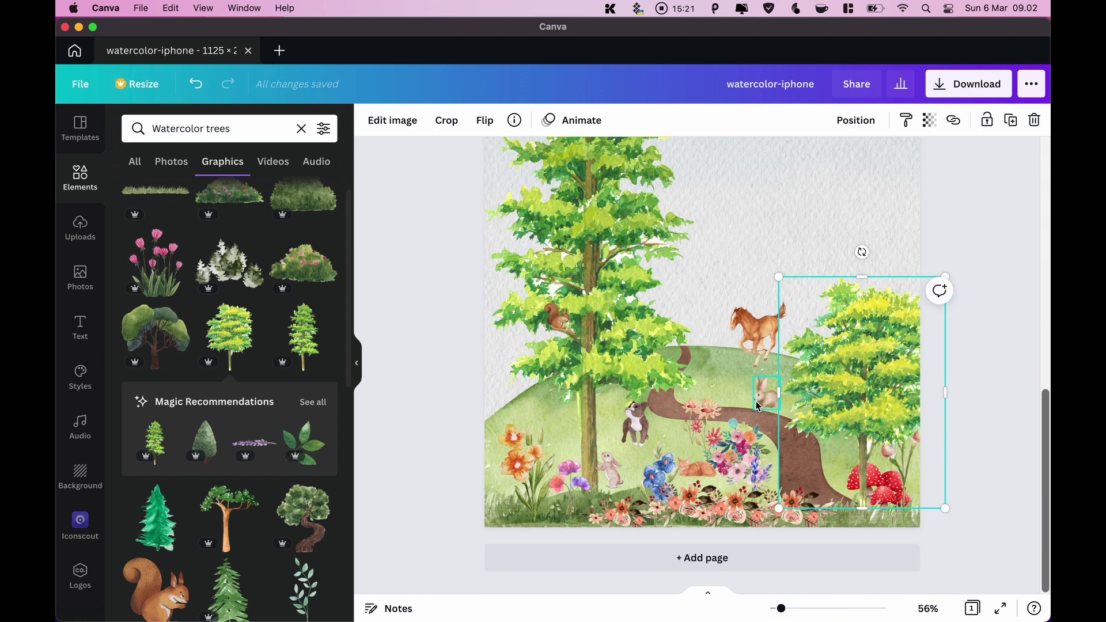
pyautogui.click(1001, 353)
pyautogui.click(876, 332)
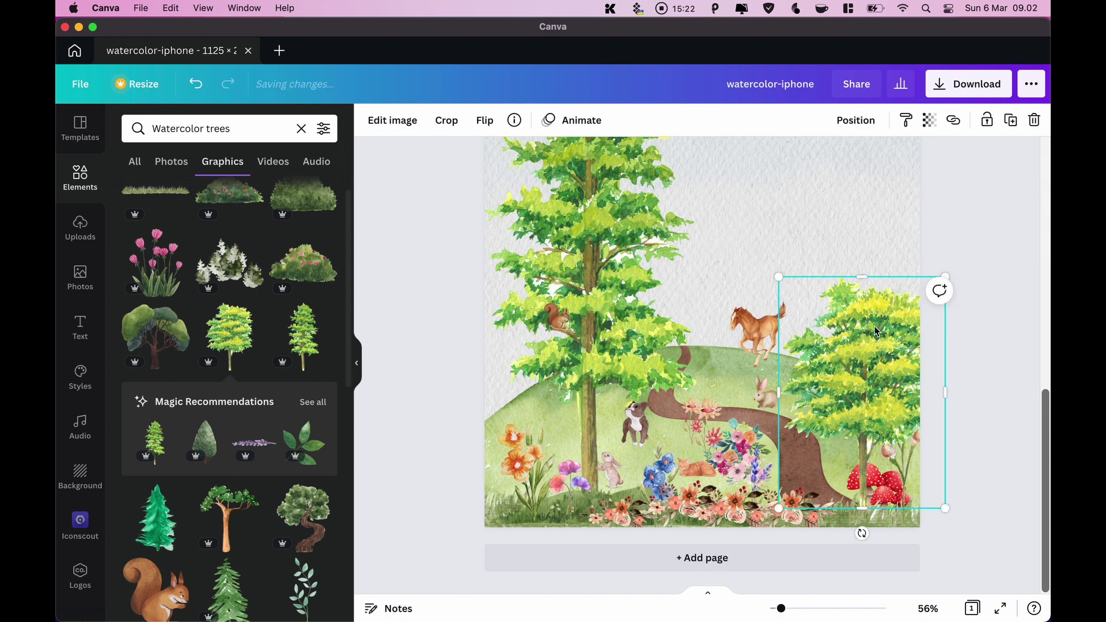
pyautogui.click(857, 125)
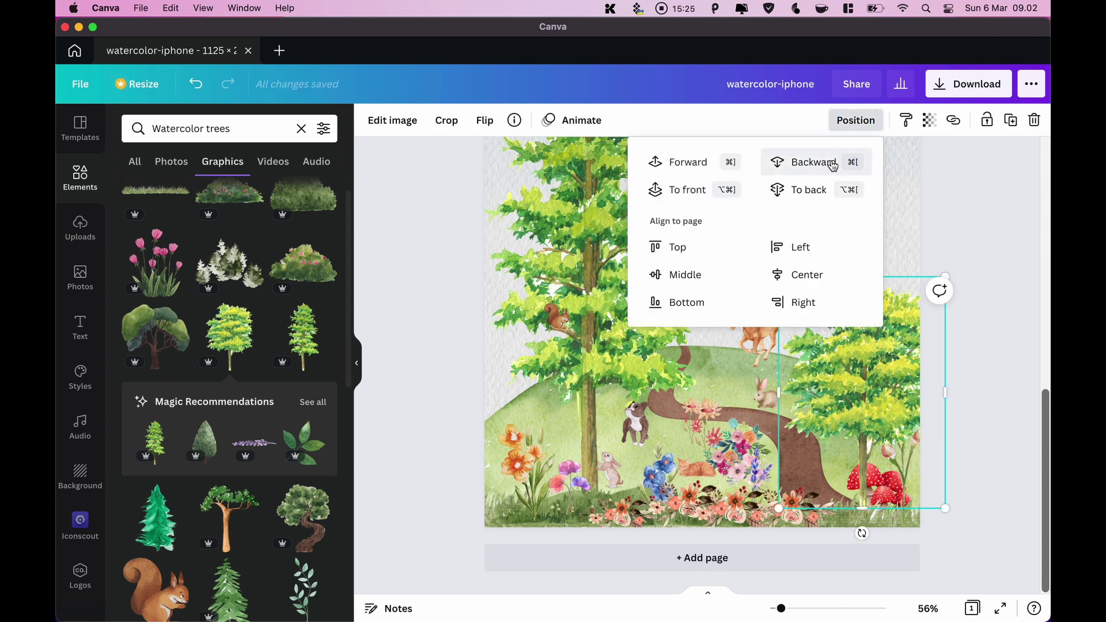
pyautogui.click(833, 165)
pyautogui.click(833, 165)
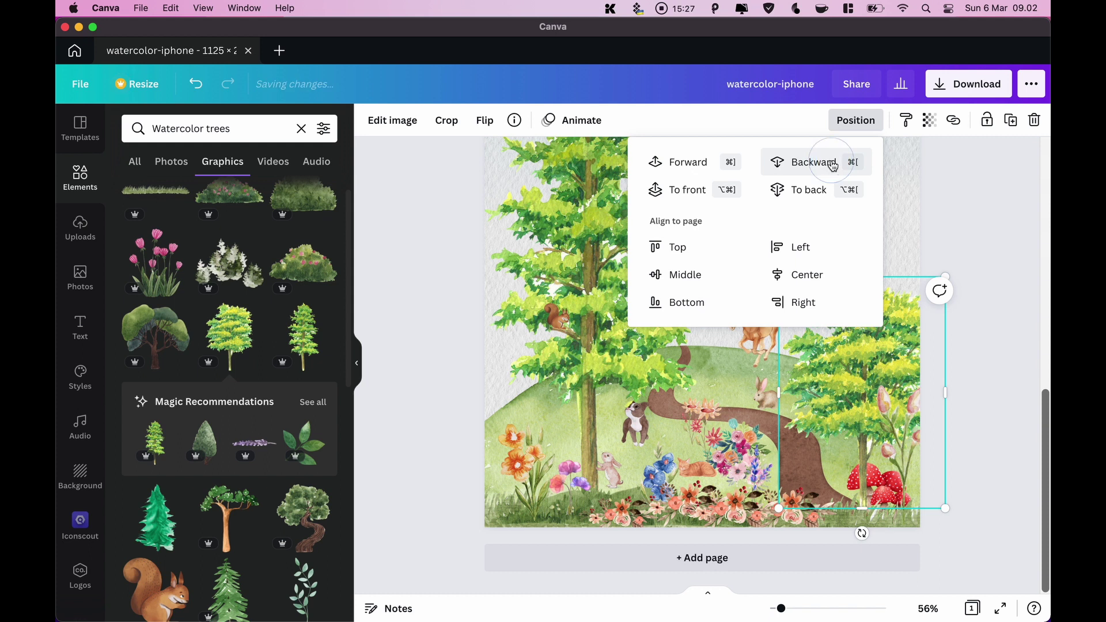
pyautogui.click(823, 166)
pyautogui.click(1009, 223)
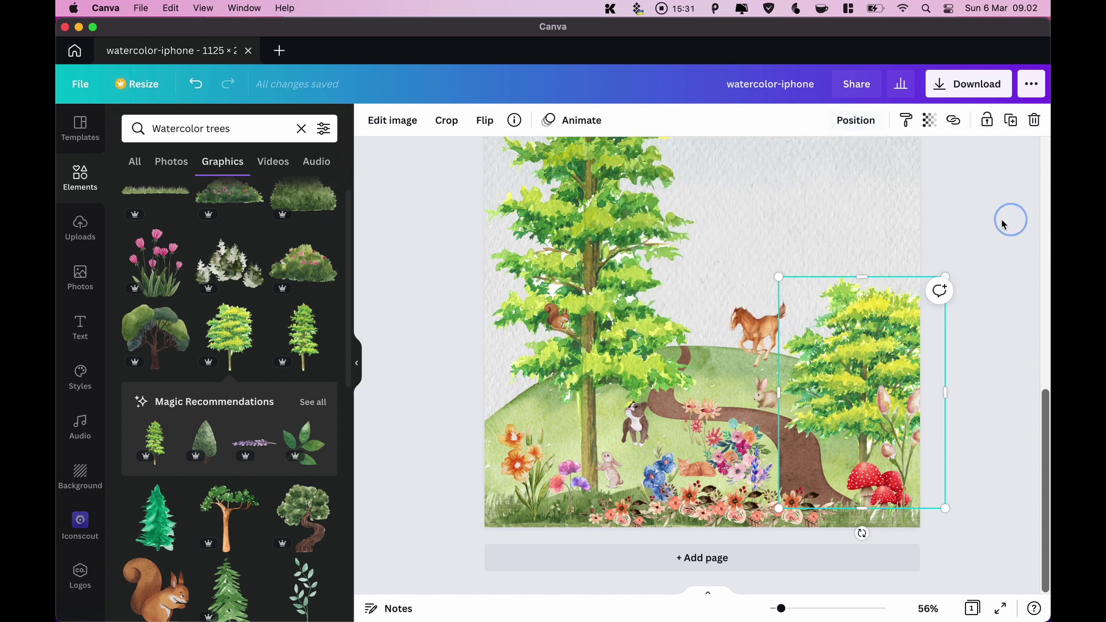
# Shrink the right-hand tree slightly and nudge it further toward the page's right edge
pyautogui.click(1000, 223)
pyautogui.click(797, 283)
pyautogui.moveTo(789, 279); pyautogui.dragTo(792, 288)
pyautogui.moveTo(893, 350)
pyautogui.mouseDown()
pyautogui.moveTo(893, 339)
pyautogui.moveTo(899, 352)
pyautogui.mouseUp()
pyautogui.click(985, 226)
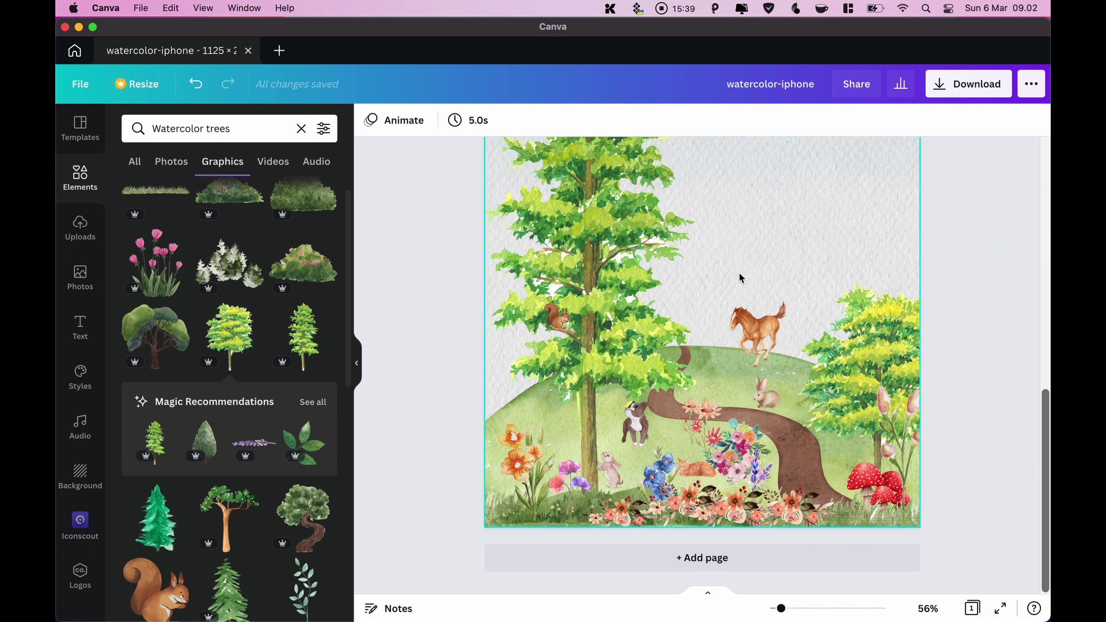
# Search the graphics library for "Watercolor sun"
pyautogui.scroll(4, 737, 279)
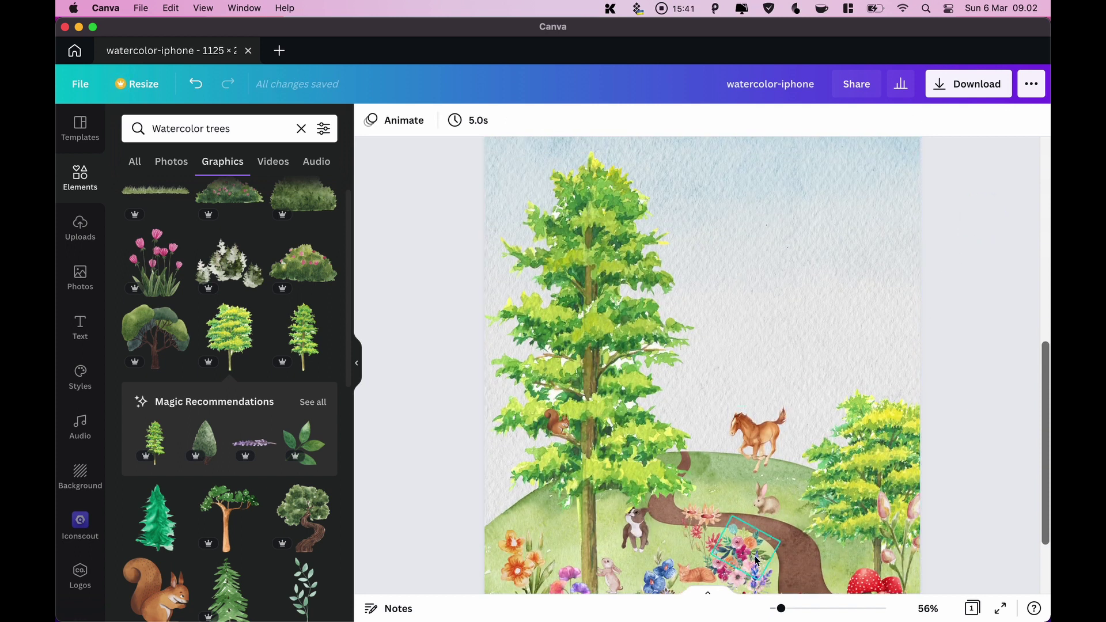
pyautogui.moveTo(782, 615); pyautogui.dragTo(778, 615)
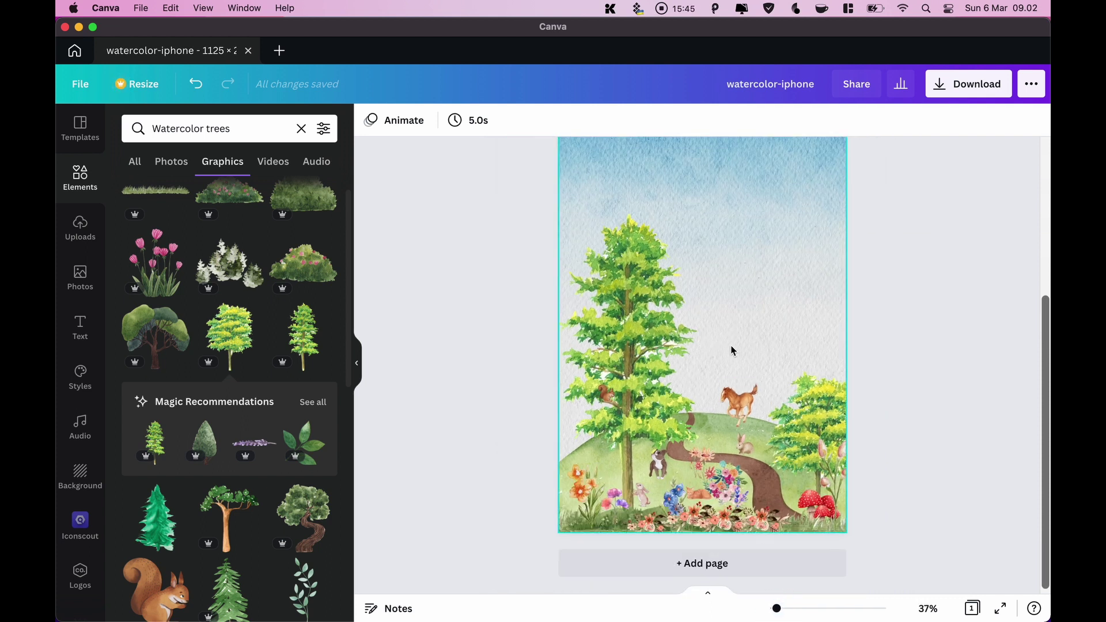
pyautogui.scroll(5, 731, 351)
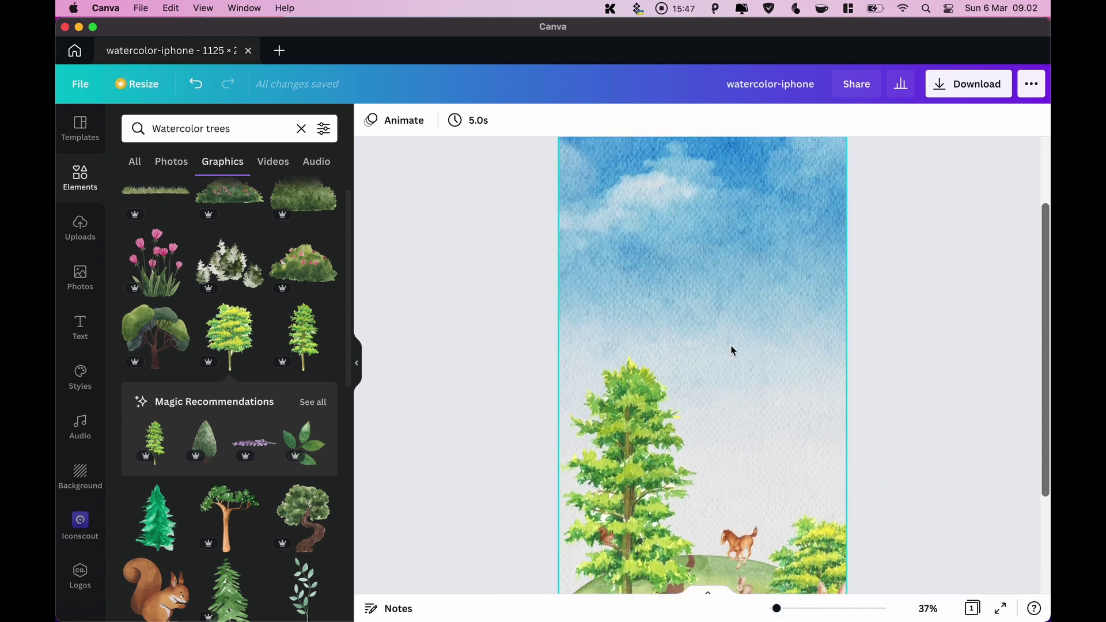
pyautogui.scroll(1, 731, 349)
pyautogui.click(250, 121)
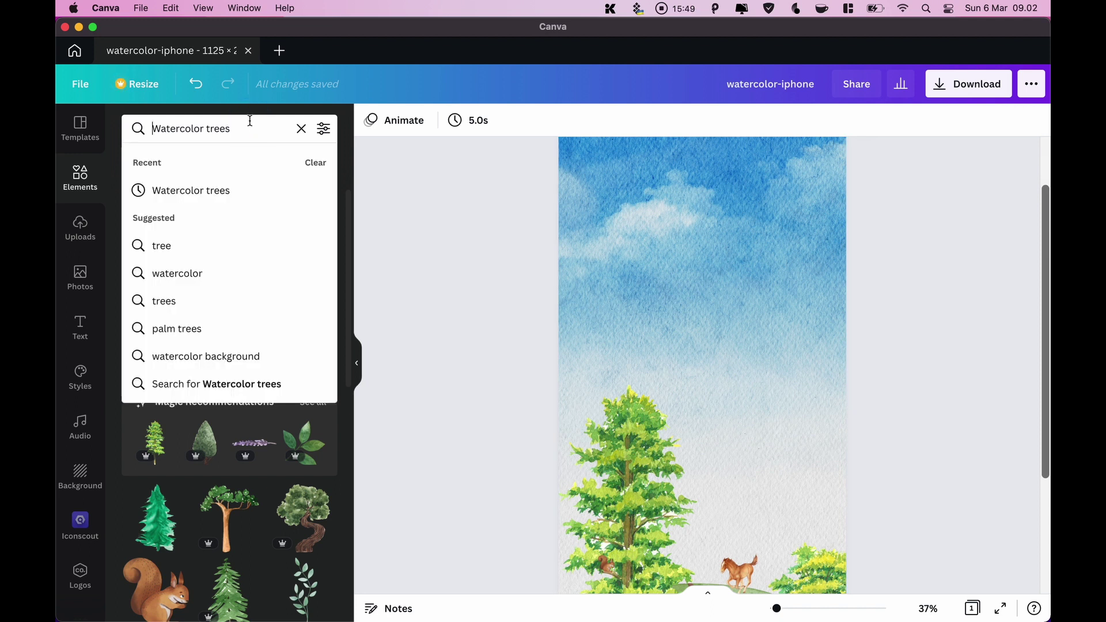
pyautogui.press('Escape')
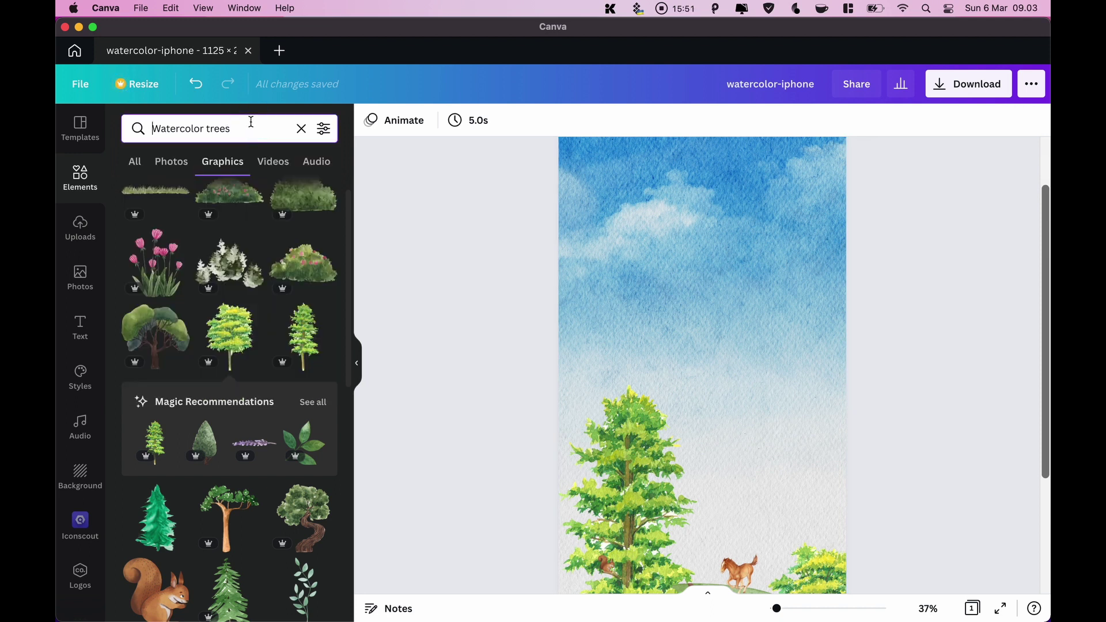
pyautogui.scroll(2, 595, 218)
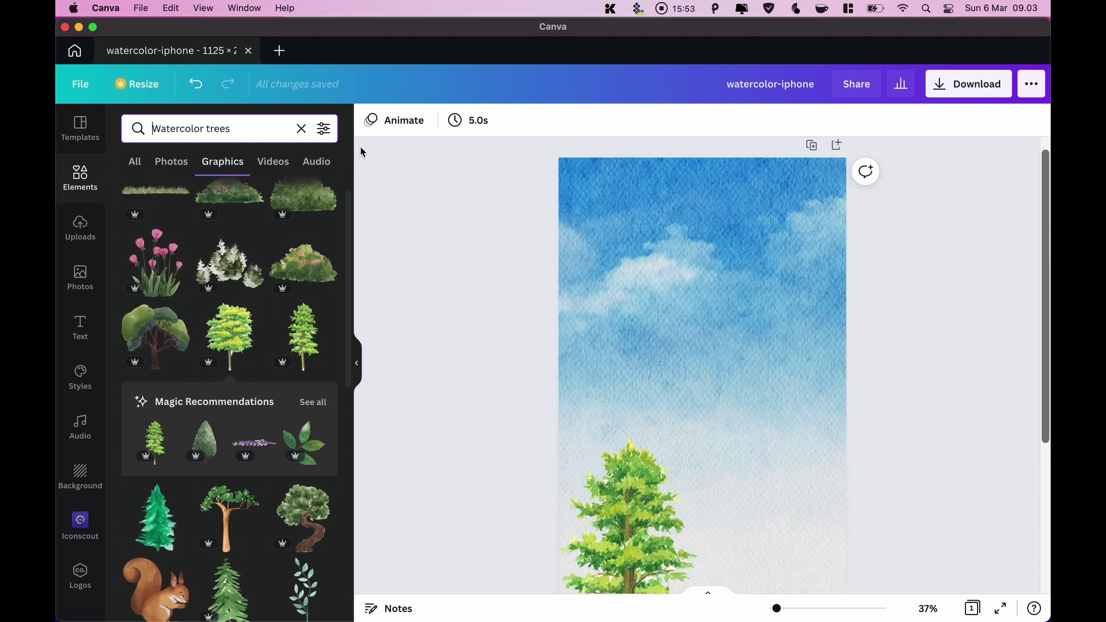
pyautogui.press('BackSpace')
pyautogui.press('BackSpace')
pyautogui.press('BackSpace')
pyautogui.press('BackSpace')
pyautogui.press('BackSpace')
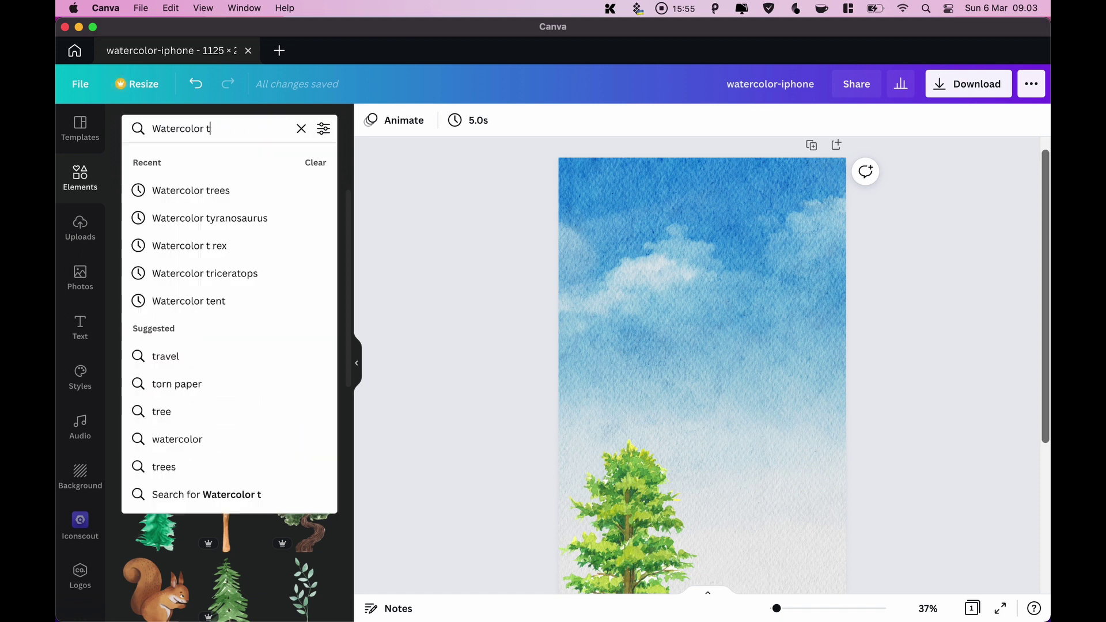
pyautogui.write('sun')
pyautogui.press('Return')
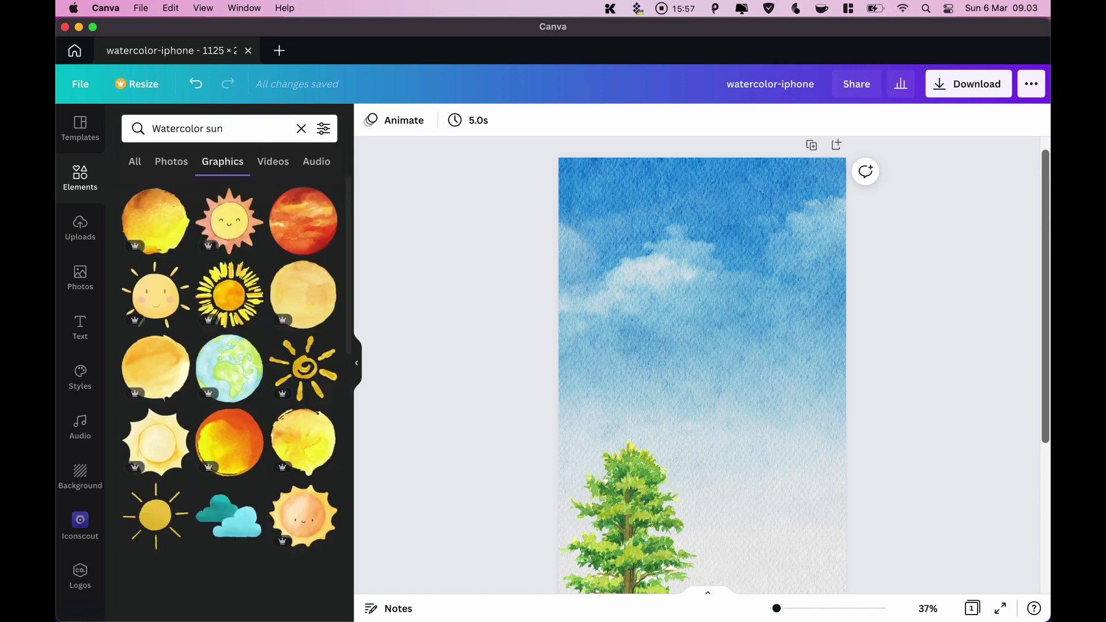
# Add the pale yellow sun with scalloped rays and shrink it into the sky's upper-left corner
pyautogui.scroll(-1, 201, 322)
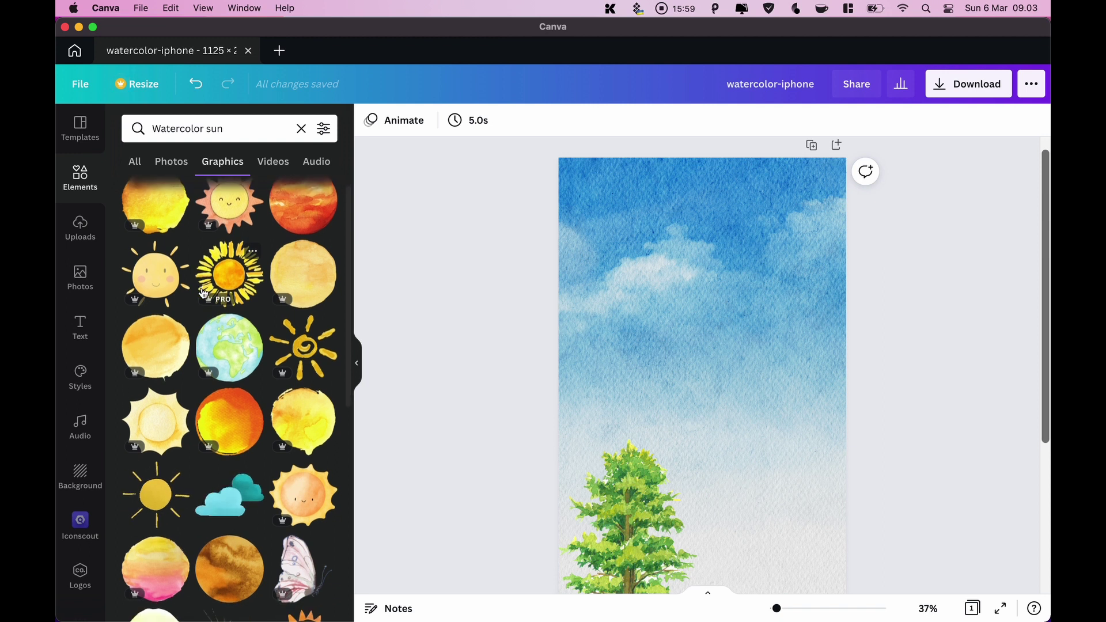
pyautogui.moveTo(161, 420); pyautogui.dragTo(683, 255)
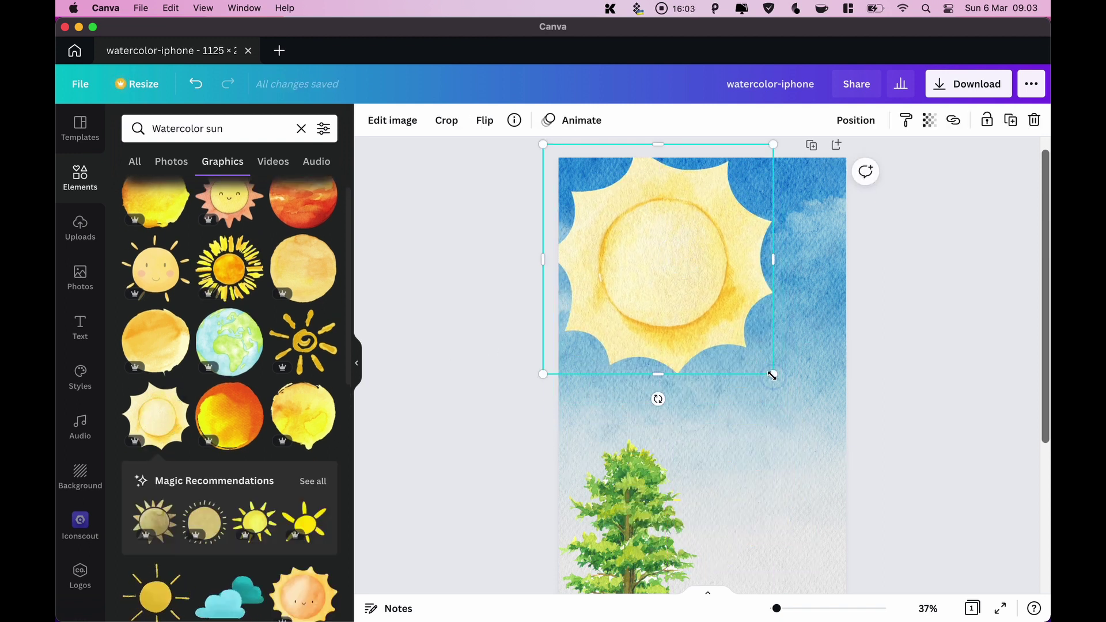
pyautogui.moveTo(773, 375); pyautogui.dragTo(599, 198)
# Search the graphics library for "Watercolor clouds"
pyautogui.click(272, 126)
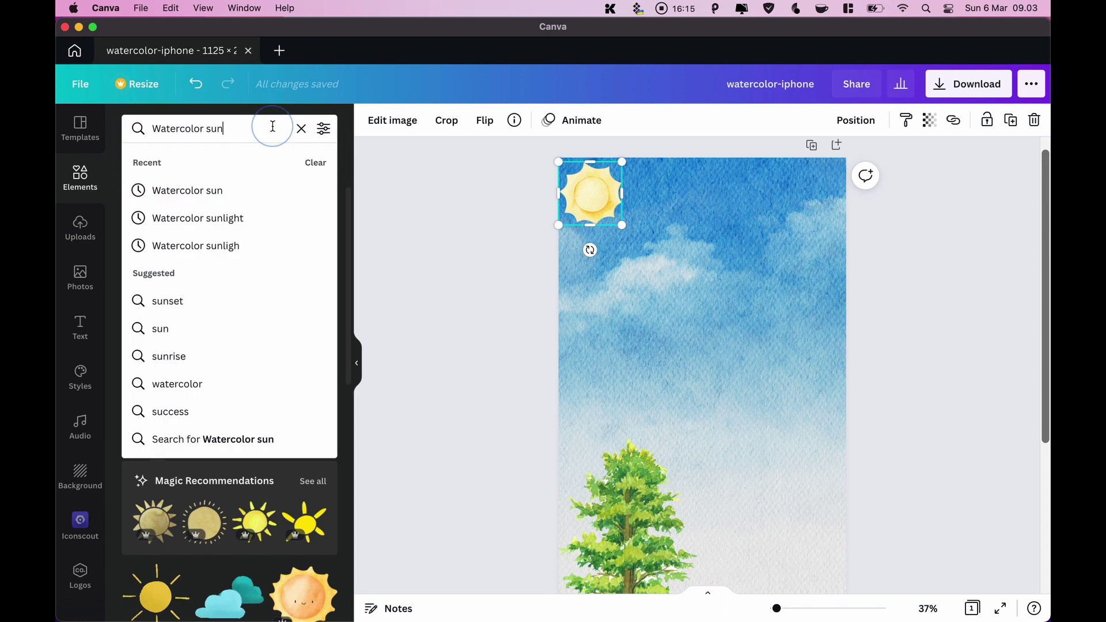
pyautogui.press('BackSpace')
pyautogui.press('BackSpace')
pyautogui.press('BackSpace')
pyautogui.write('clouds')
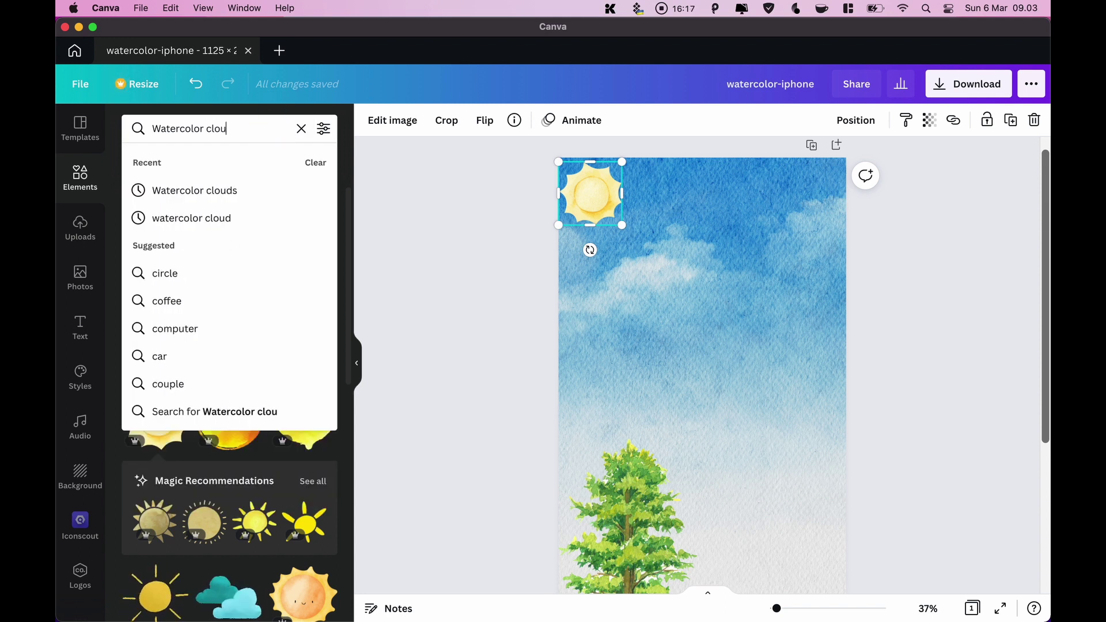
pyautogui.press('Return')
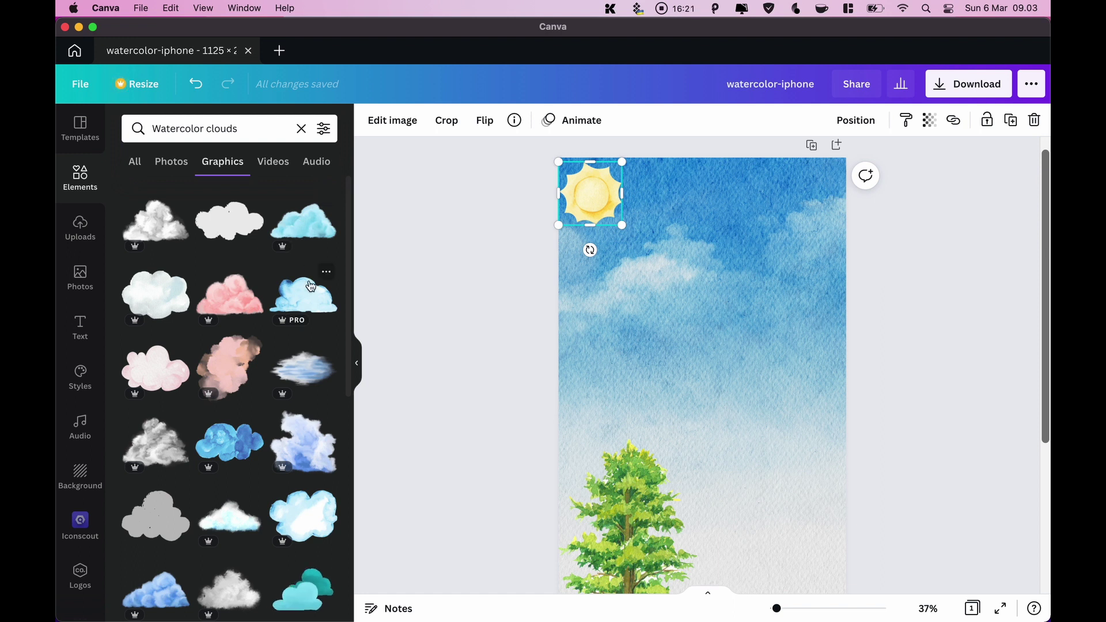
# Add the fluffy blue cloud, shrink it over the lower part of the sun, and flip it horizontally
pyautogui.scroll(-3, 244, 444)
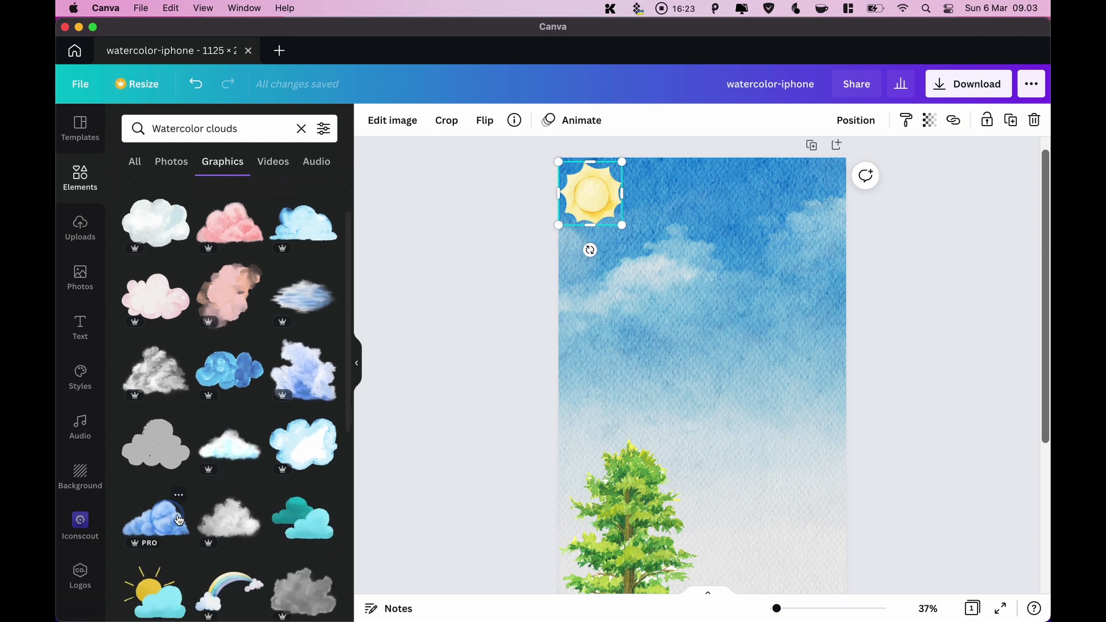
pyautogui.click(156, 518)
pyautogui.moveTo(717, 478); pyautogui.dragTo(582, 248)
pyautogui.moveTo(689, 300); pyautogui.dragTo(575, 215)
pyautogui.click(495, 134)
pyautogui.click(513, 157)
pyautogui.click(457, 269)
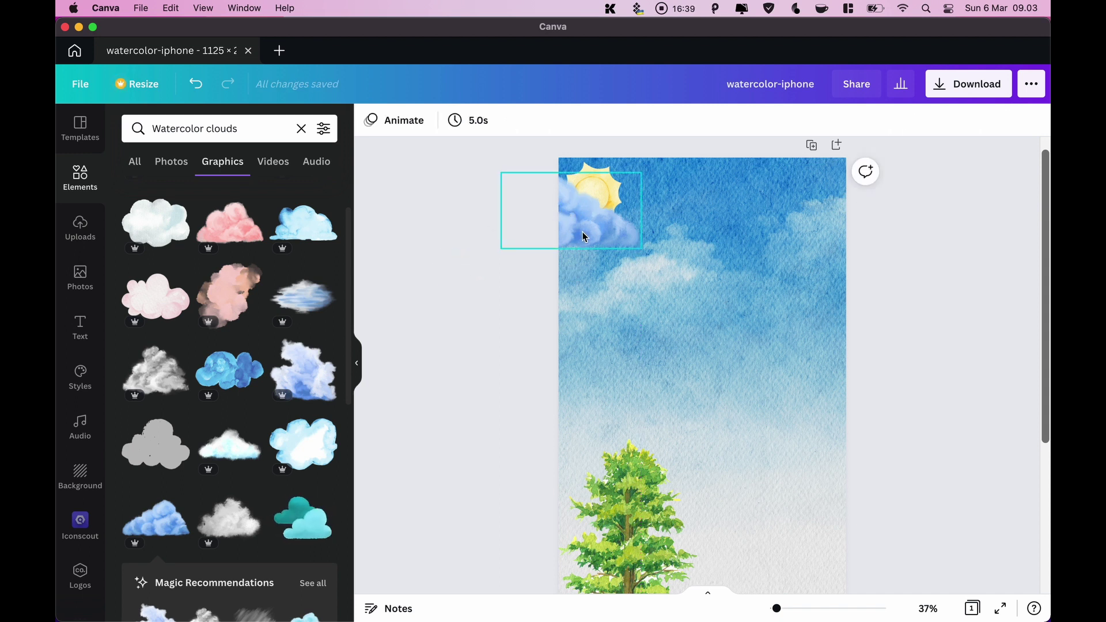
# Try adding the turquoise cloud from the first row of results and delete it from the page
pyautogui.scroll(2, 305, 245)
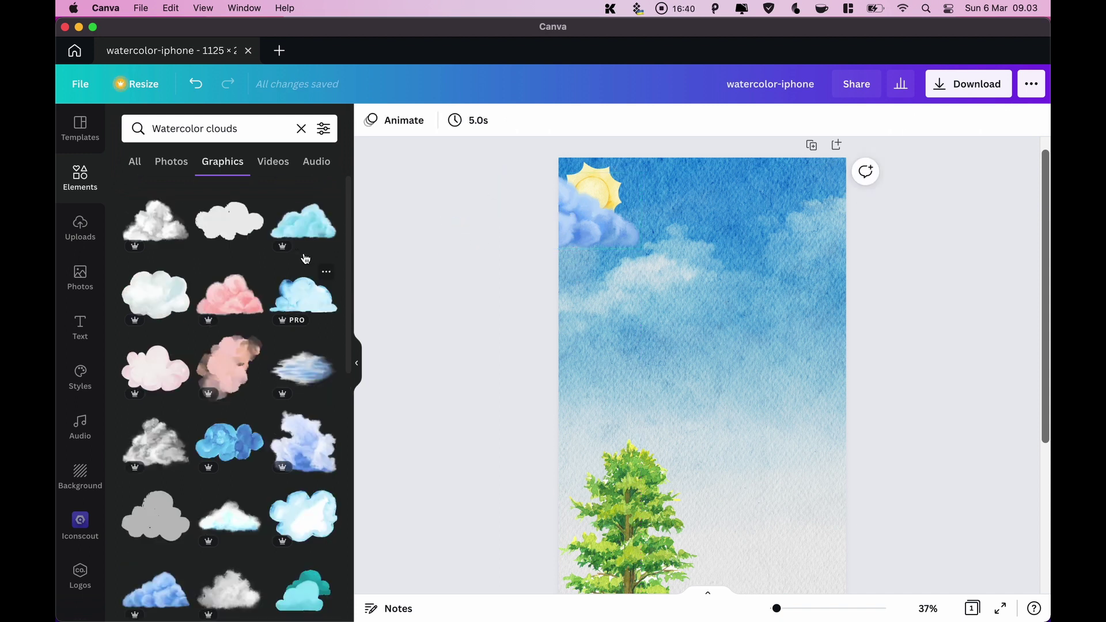
pyautogui.click(336, 229)
pyautogui.press('Delete')
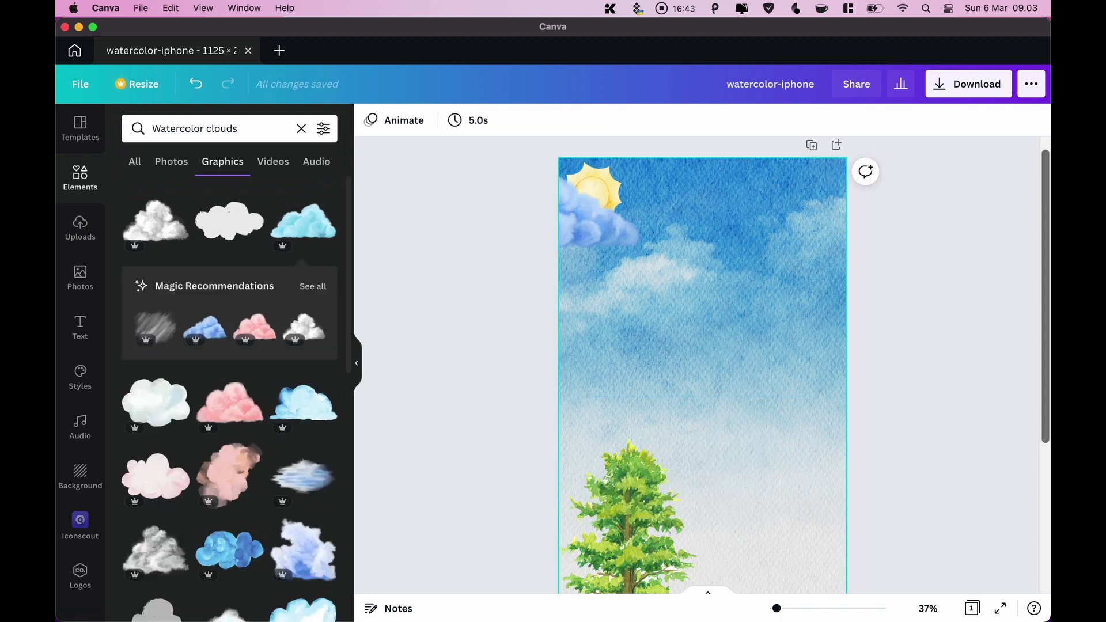
# Try a horizontally flipped copy of the blue cloud in the sky's upper-right corner and delete it
pyautogui.click(594, 229)
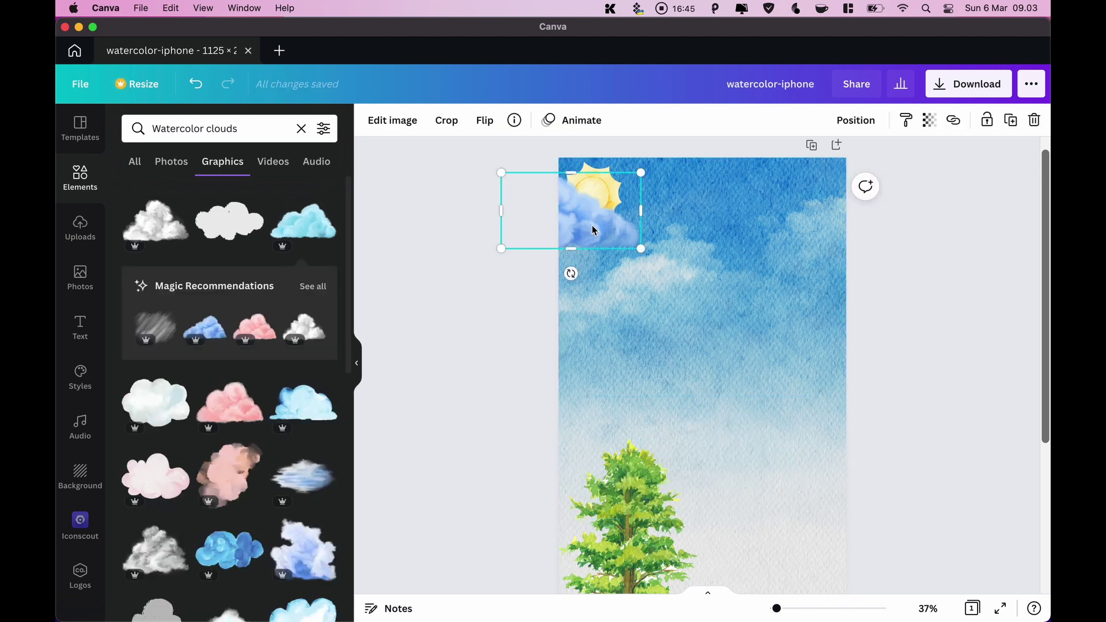
pyautogui.moveTo(615, 239); pyautogui.dragTo(806, 217)
pyautogui.click(489, 124)
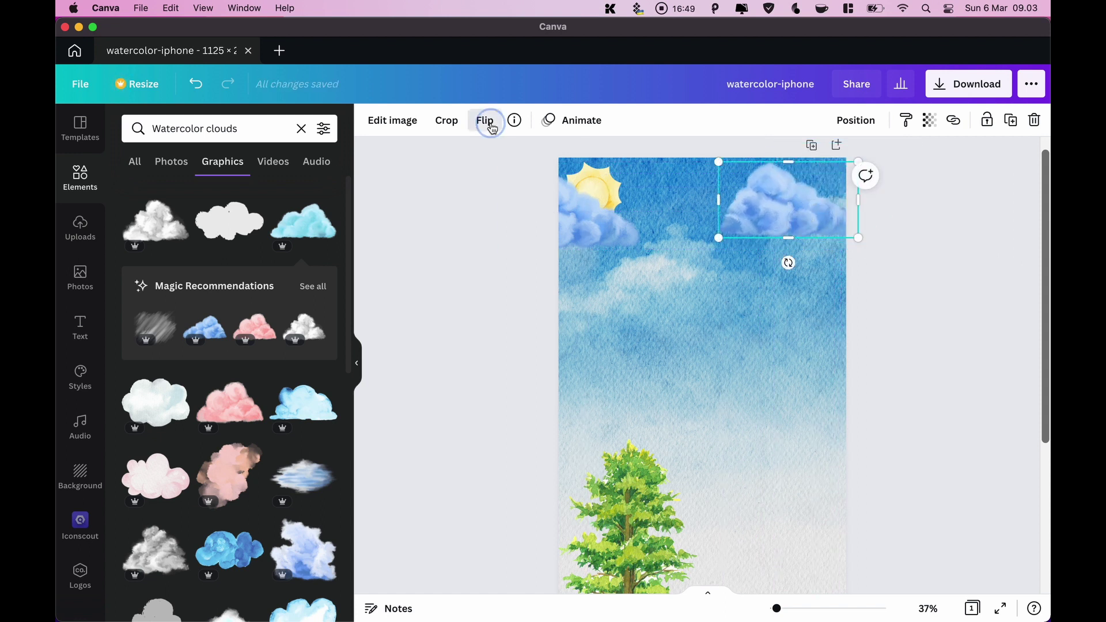
pyautogui.click(487, 155)
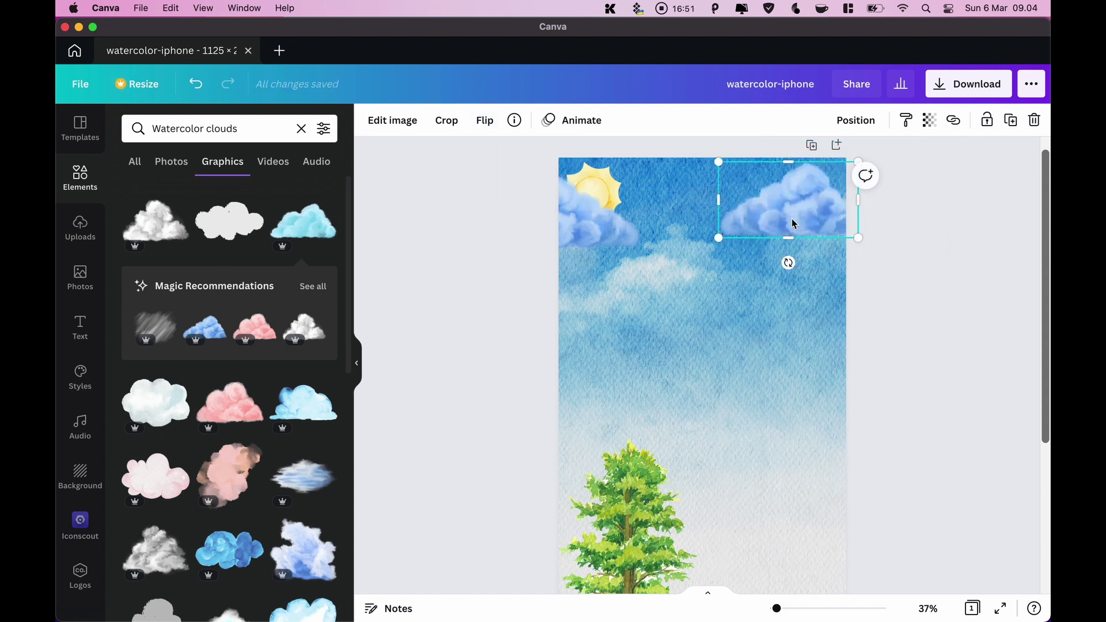
pyautogui.moveTo(792, 223); pyautogui.dragTo(805, 220)
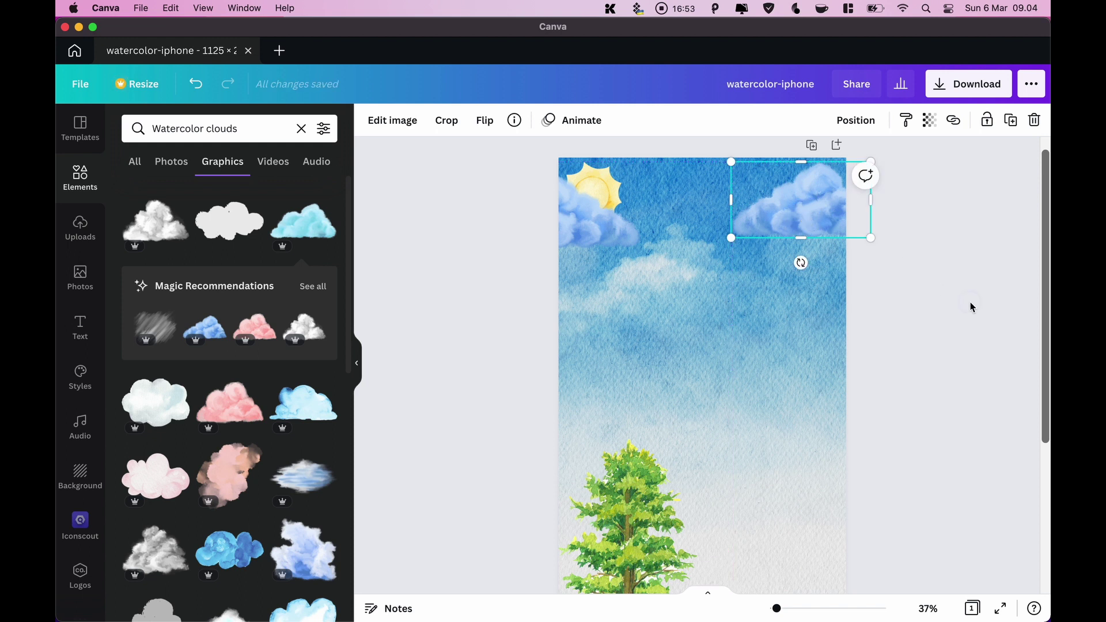
pyautogui.click(971, 307)
pyautogui.click(823, 220)
pyautogui.press('Delete')
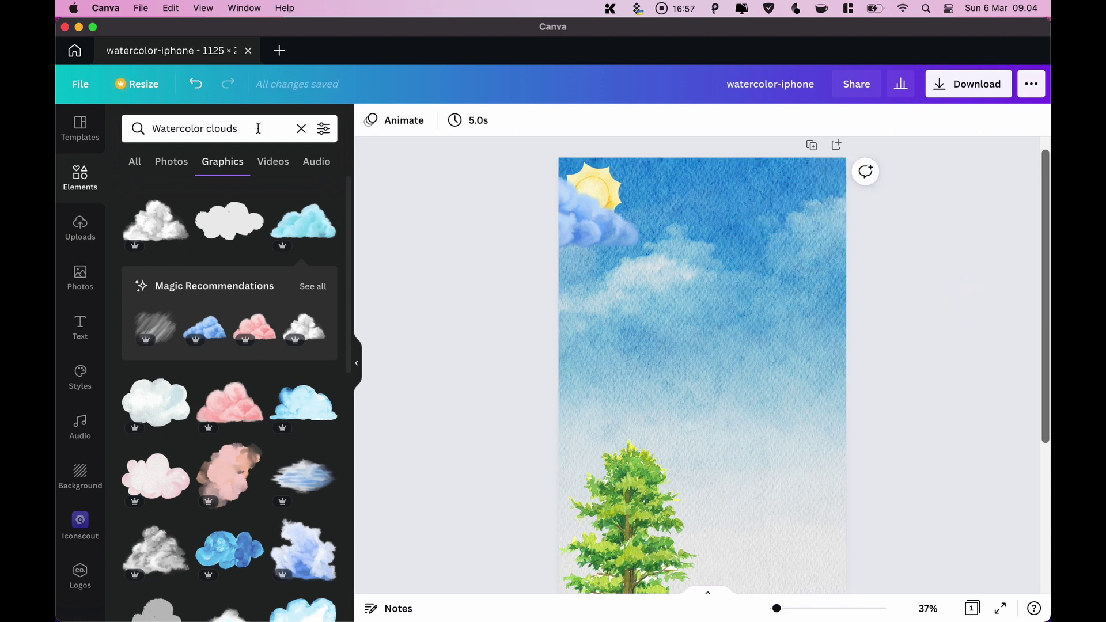
# Search the graphics library for "watercolor hot air ballon"
pyautogui.click(258, 128)
pyautogui.press('BackSpace')
pyautogui.press('BackSpace')
pyautogui.press('BackSpace')
pyautogui.press('BackSpace')
pyautogui.press('BackSpace')
pyautogui.press('BackSpace')
pyautogui.press('BackSpace')
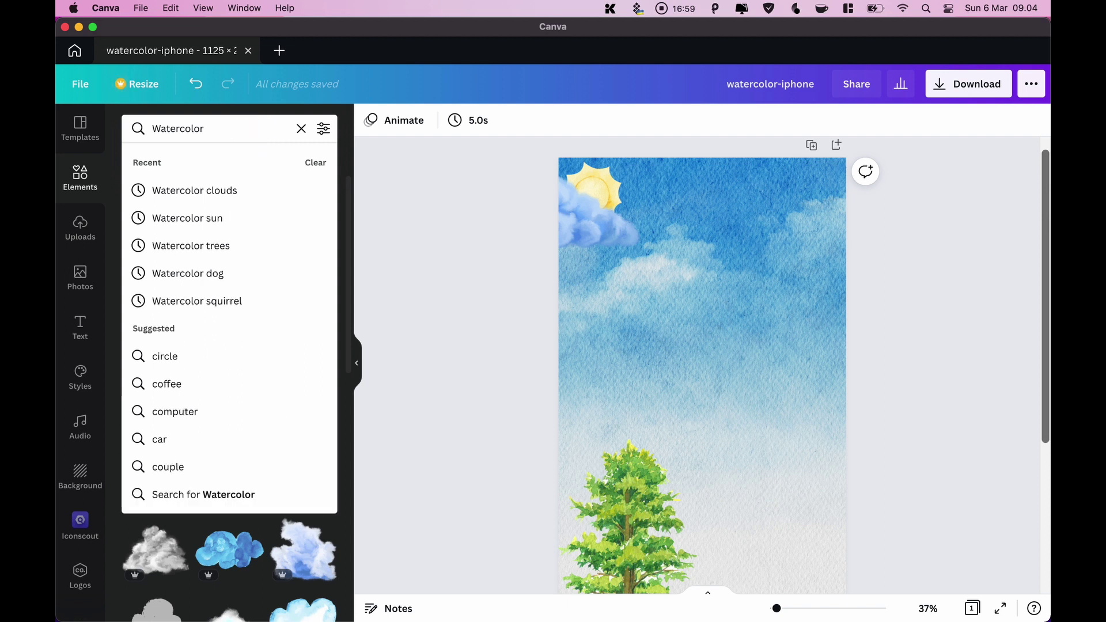
pyautogui.write('hot air')
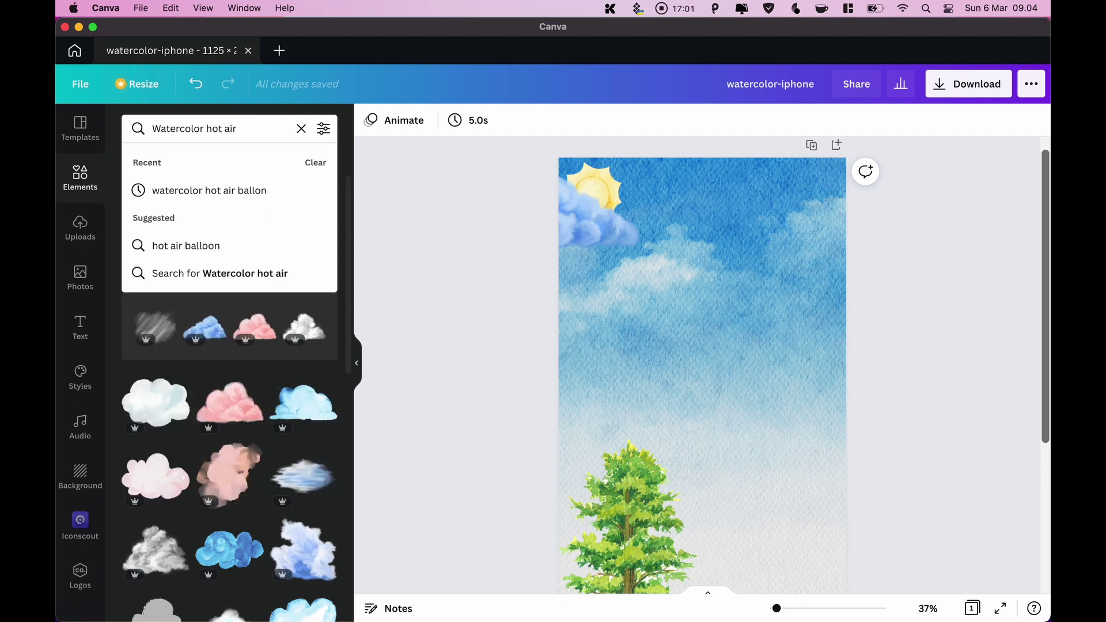
pyautogui.click(213, 185)
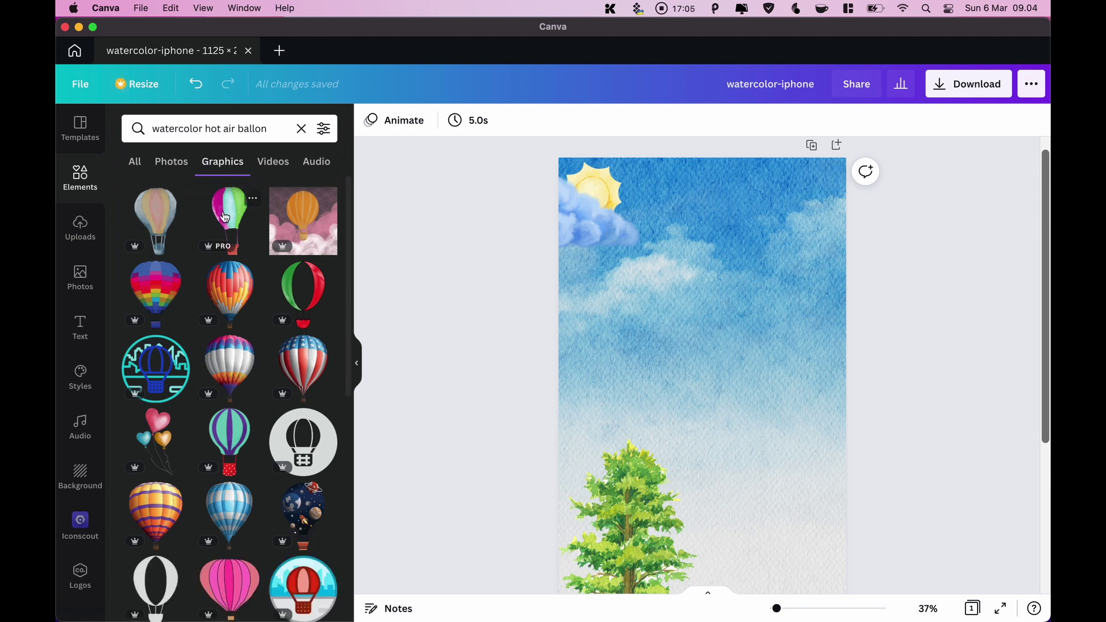
# Look through the hot air balloon results and change the graphics search to "watercolor cloud"
pyautogui.scroll(-1, 225, 218)
pyautogui.scroll(1, 224, 218)
pyautogui.scroll(-5, 225, 217)
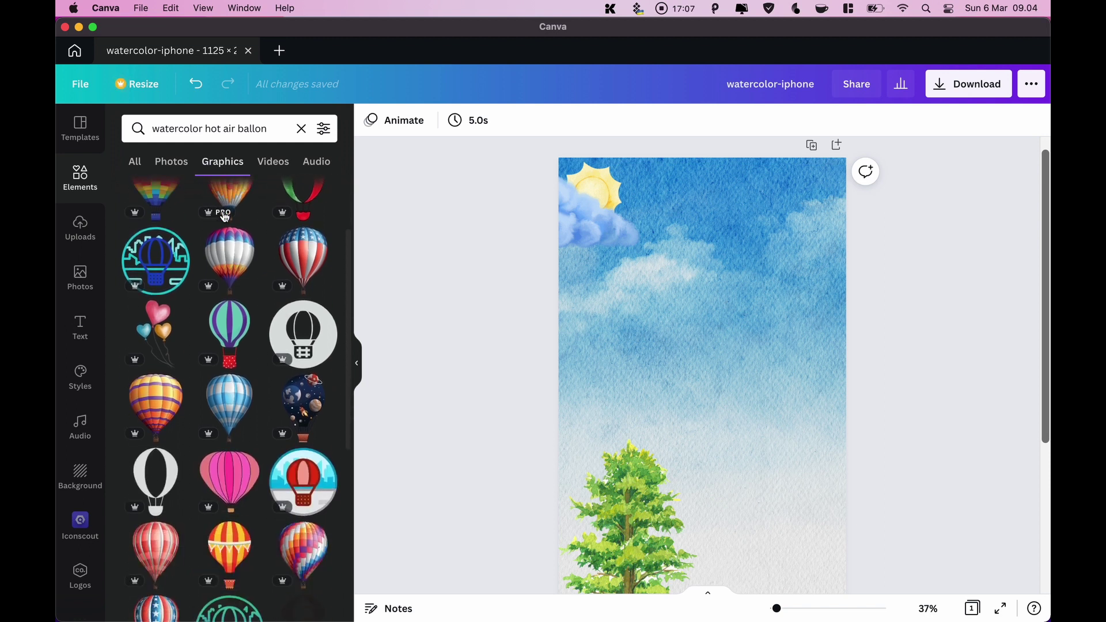
pyautogui.scroll(-3, 223, 211)
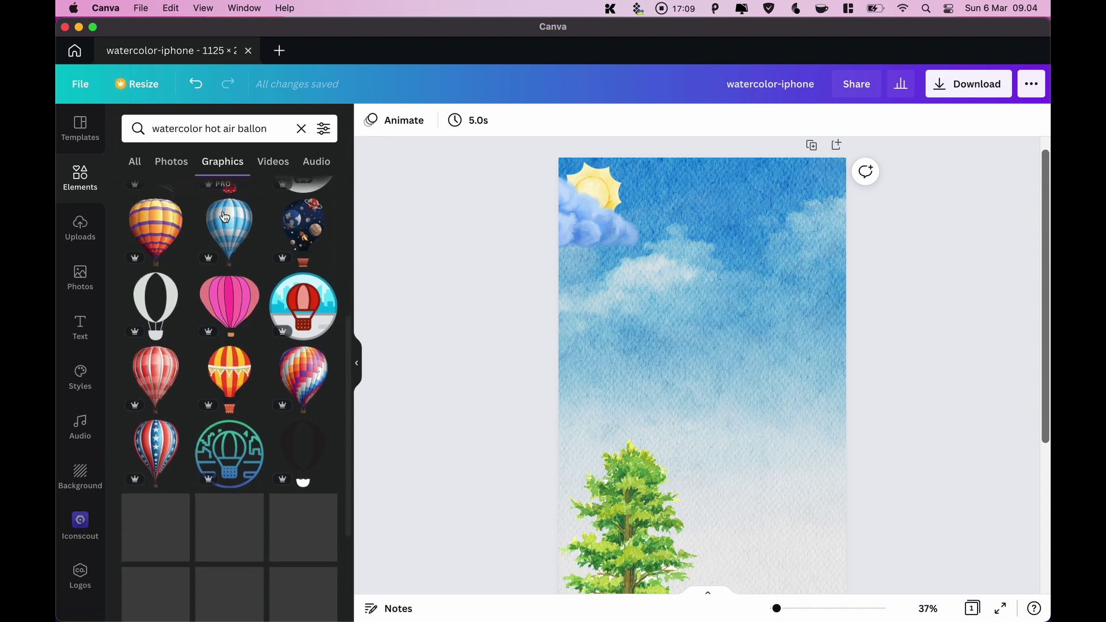
pyautogui.scroll(8, 223, 211)
pyautogui.moveTo(271, 128); pyautogui.dragTo(209, 129)
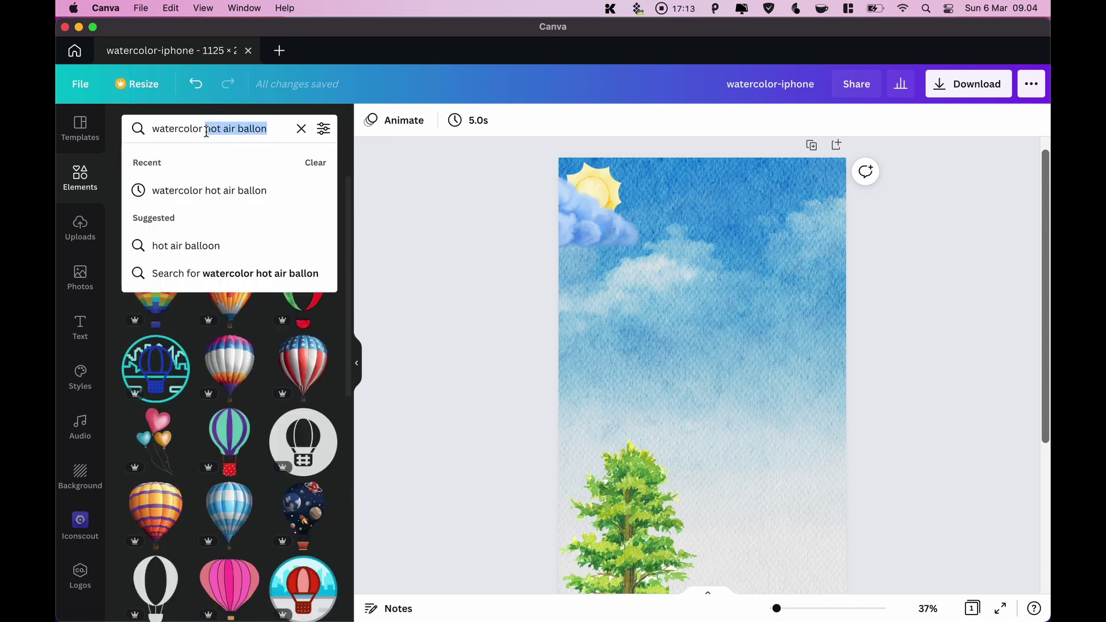
pyautogui.write('cloud')
pyautogui.press('Return')
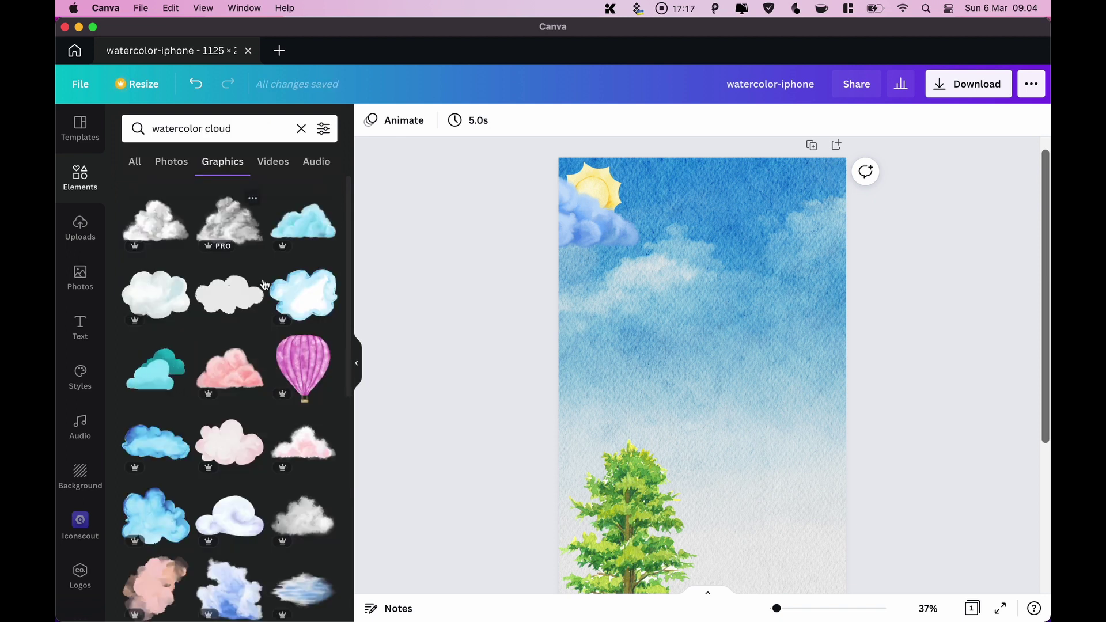
# Add the pink striped hot air balloon from the results, shrink it, and place it in the sky's upper-right area
pyautogui.click(299, 367)
pyautogui.moveTo(722, 467); pyautogui.dragTo(781, 267)
pyautogui.moveTo(822, 321); pyautogui.dragTo(814, 318)
pyautogui.moveTo(761, 242); pyautogui.dragTo(775, 238)
# Duplicate the blue cloud beside the sun, flip the copy horizontally, and place it over the balloon's upper-right part at the page edge
pyautogui.click(594, 239)
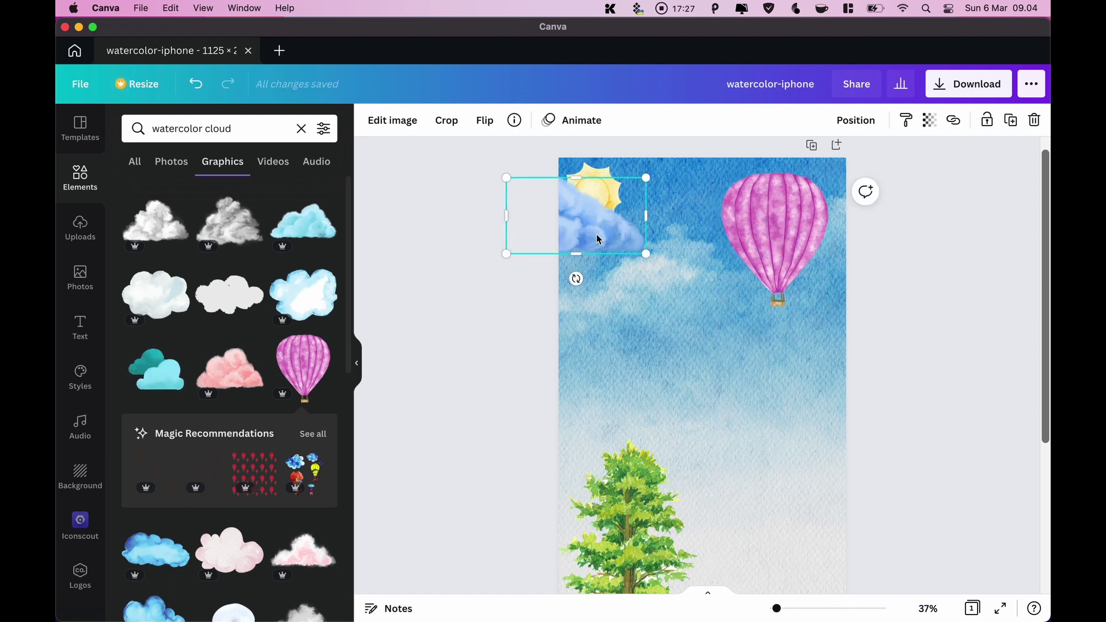
pyautogui.moveTo(593, 237); pyautogui.dragTo(856, 245)
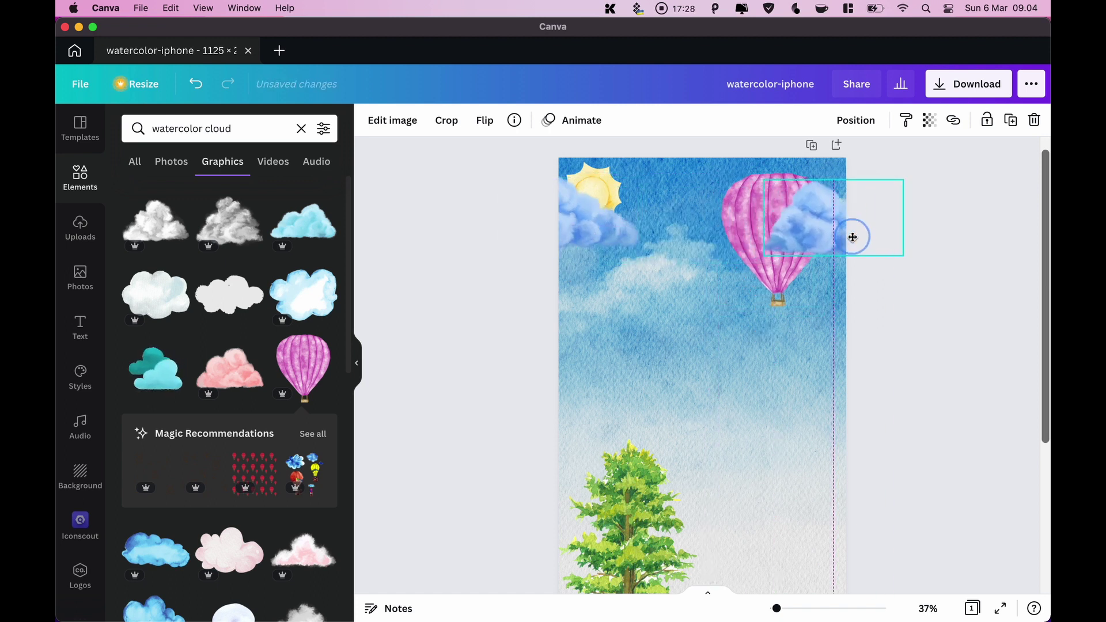
pyautogui.click(484, 122)
pyautogui.click(488, 154)
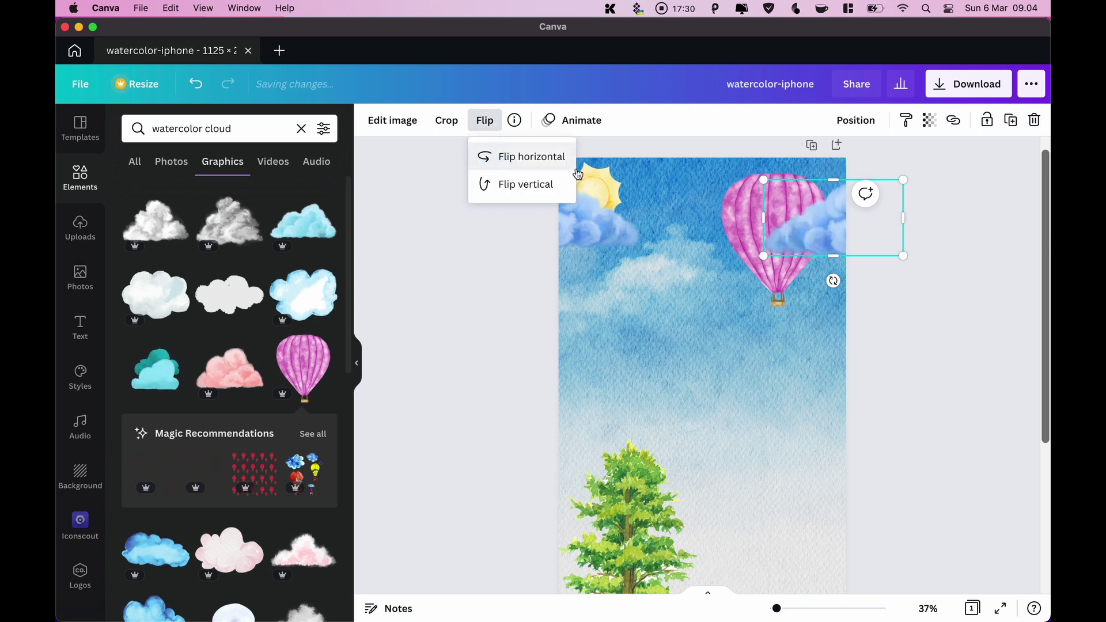
pyautogui.click(939, 296)
pyautogui.click(902, 299)
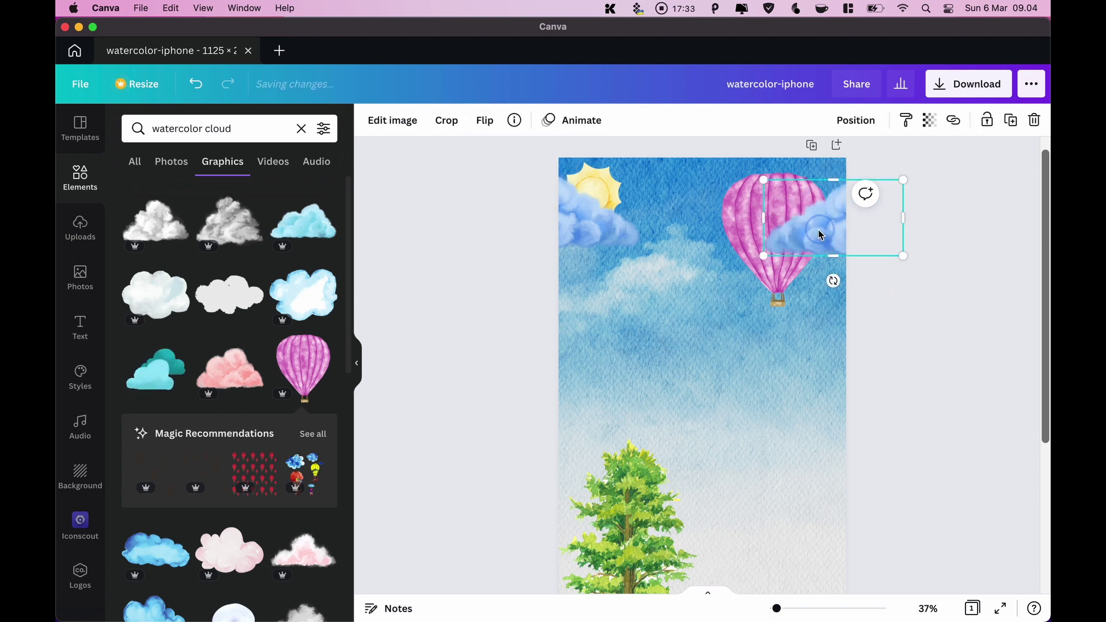
pyautogui.moveTo(822, 234); pyautogui.dragTo(801, 205)
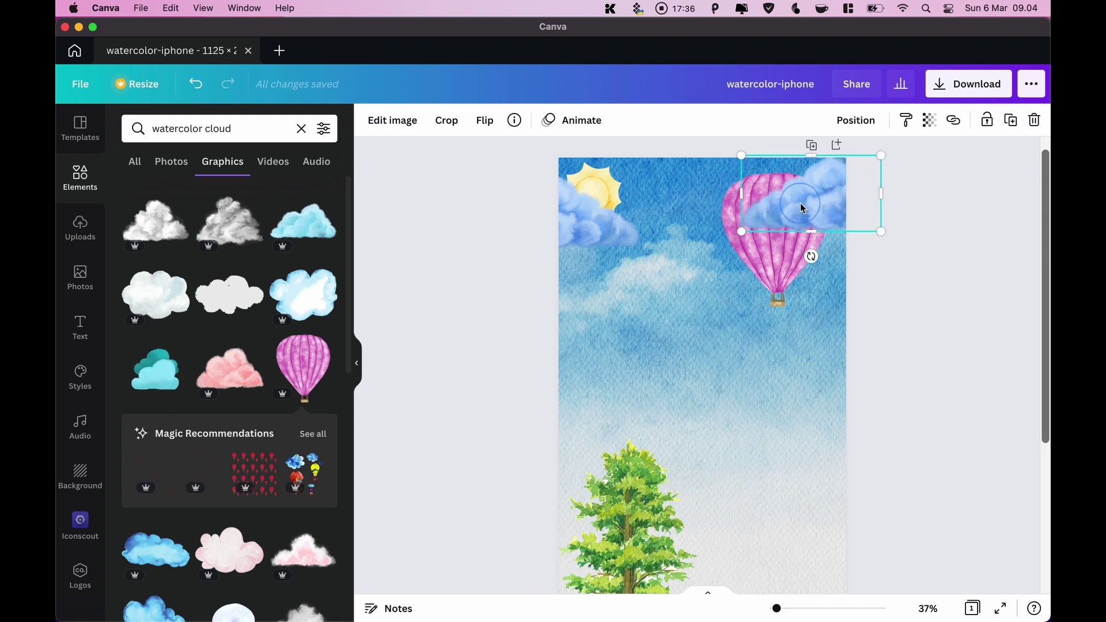
# Shift the pink balloon slightly down and left beneath the cloud and enlarge it a little
pyautogui.click(770, 270)
pyautogui.moveTo(770, 262); pyautogui.dragTo(760, 271)
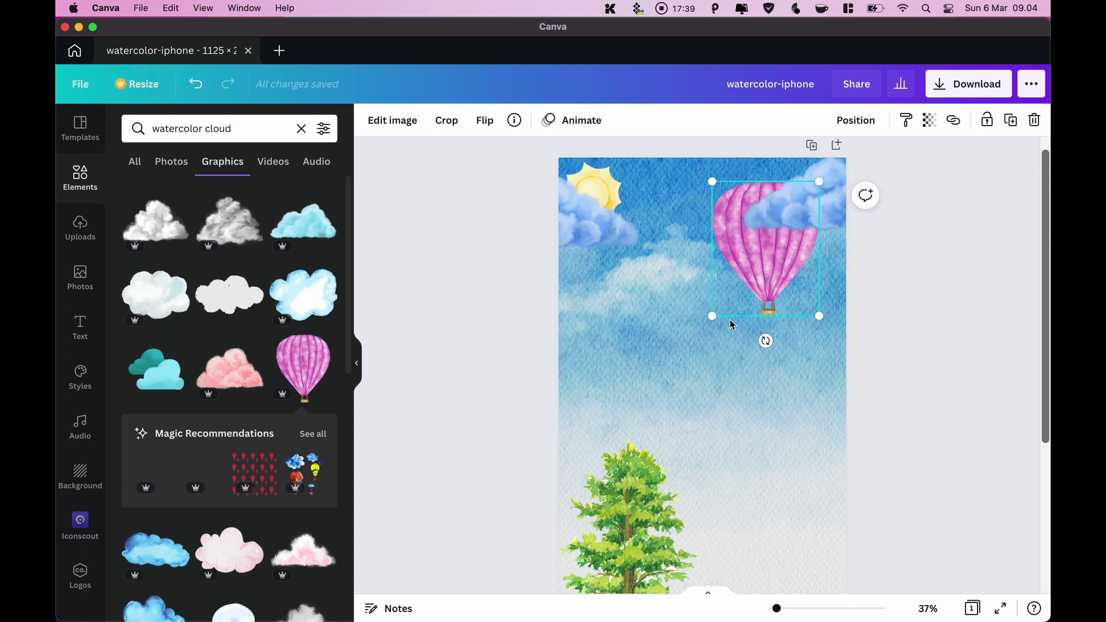
pyautogui.moveTo(713, 318); pyautogui.dragTo(710, 321)
pyautogui.click(915, 294)
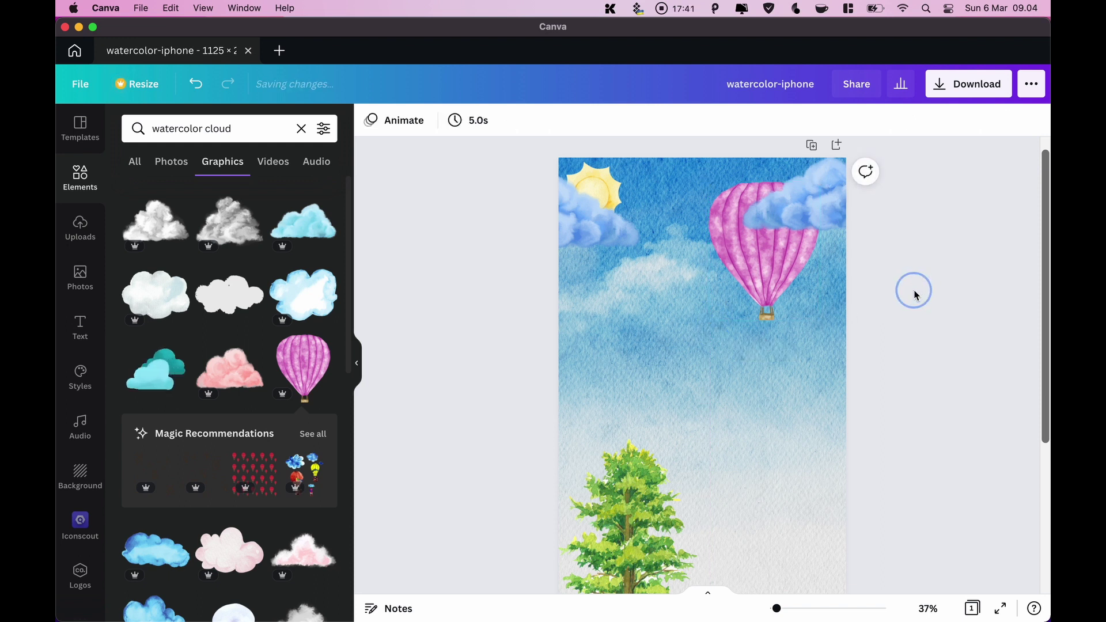
# Search the graphics library for "watercolor owl"
pyautogui.click(263, 130)
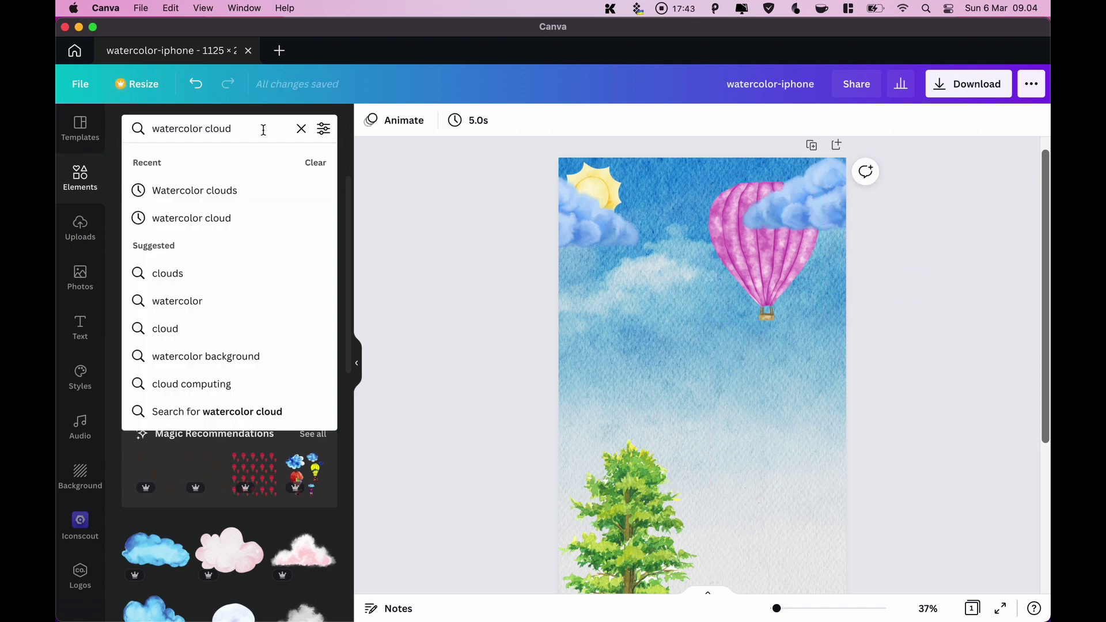
pyautogui.press('BackSpace')
pyautogui.press('BackSpace')
pyautogui.press('BackSpace')
pyautogui.press('BackSpace')
pyautogui.press('BackSpace')
pyautogui.press('BackSpace')
pyautogui.write('owl')
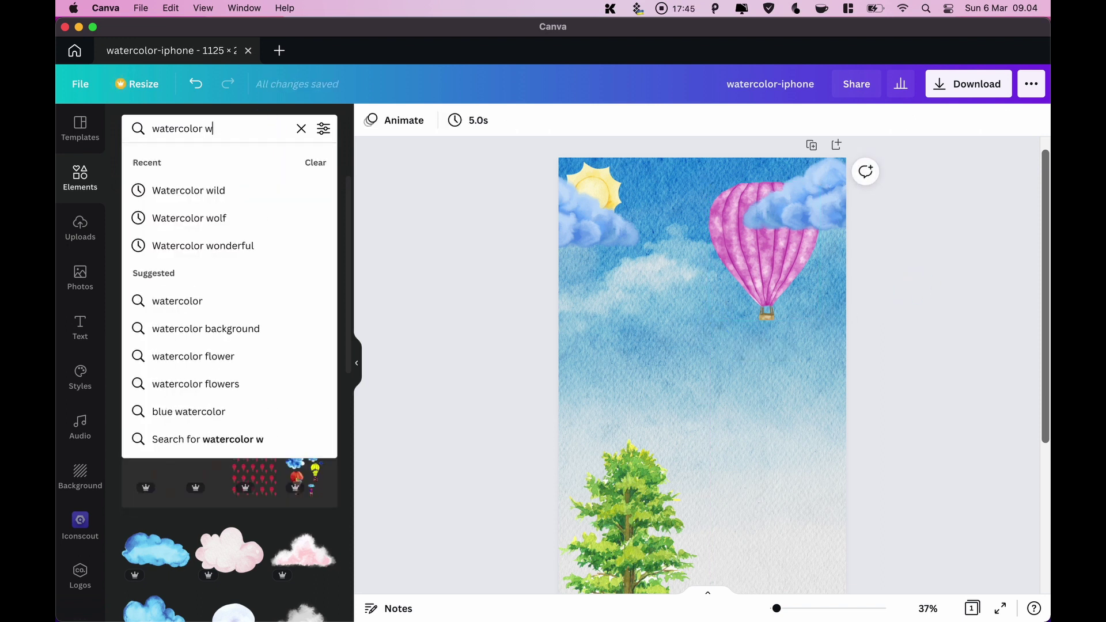
pyautogui.press('Return')
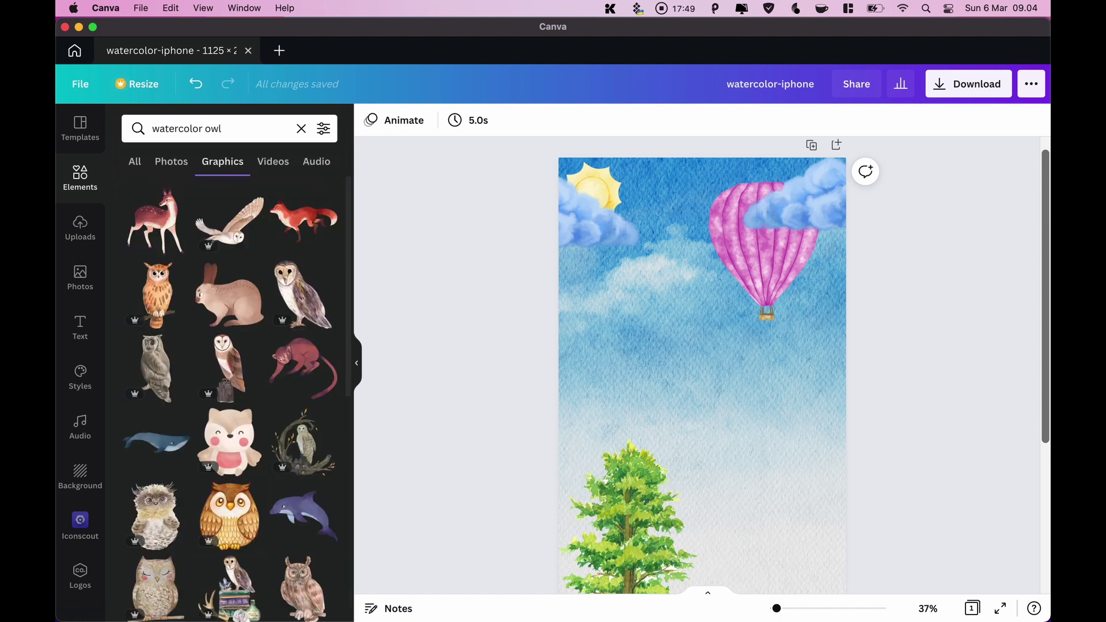
# Try adding the flying owl to the sky and delete it from the page
pyautogui.click(239, 239)
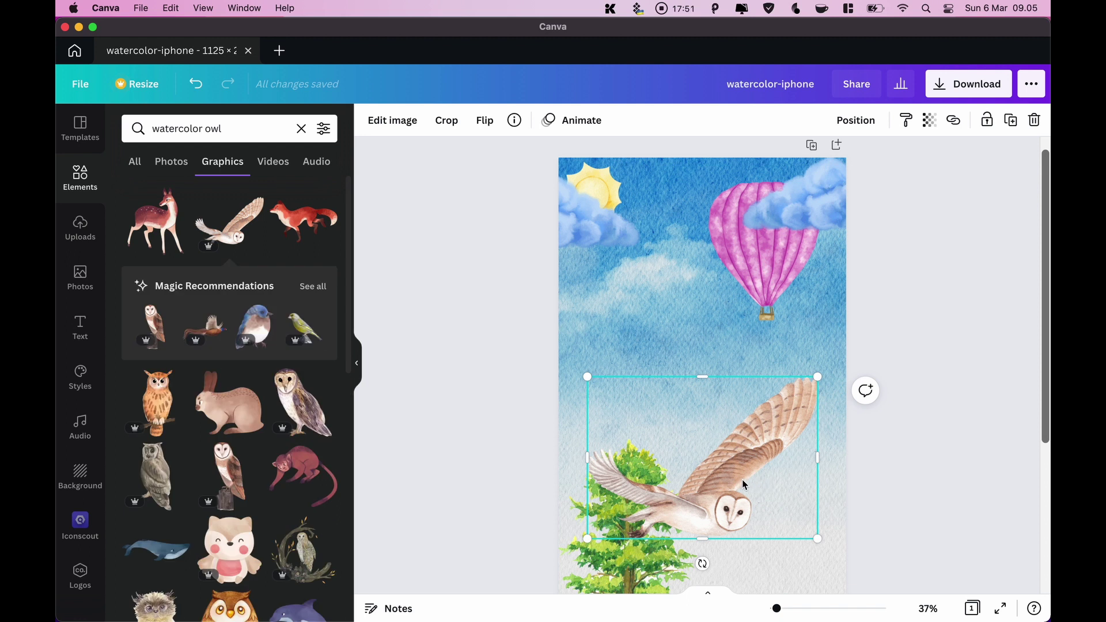
pyautogui.moveTo(742, 479); pyautogui.dragTo(680, 353)
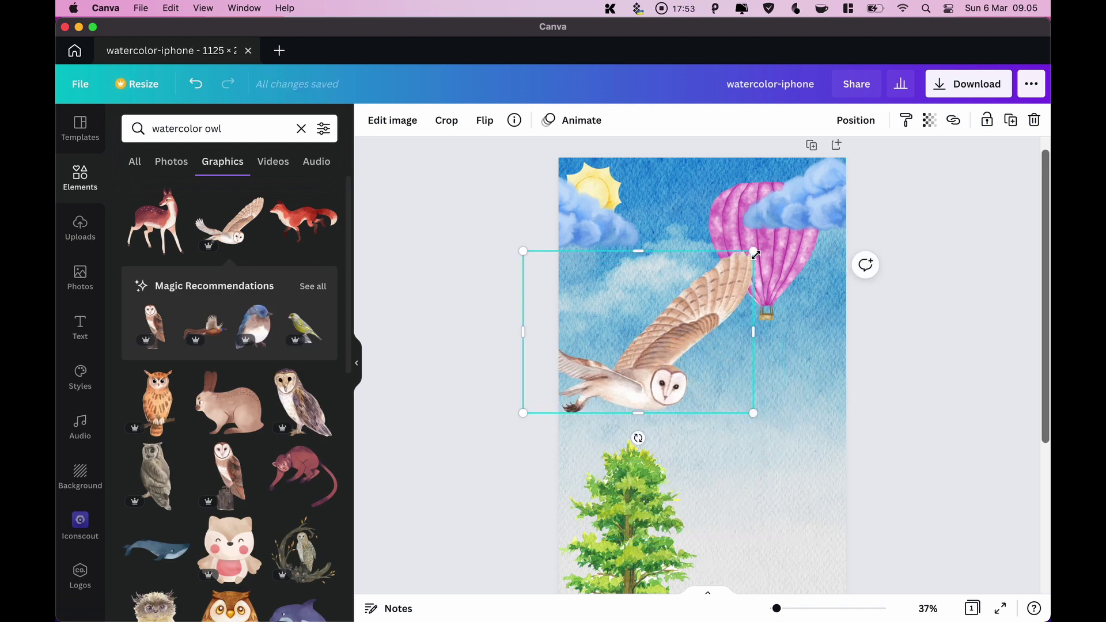
pyautogui.press('BackSpace')
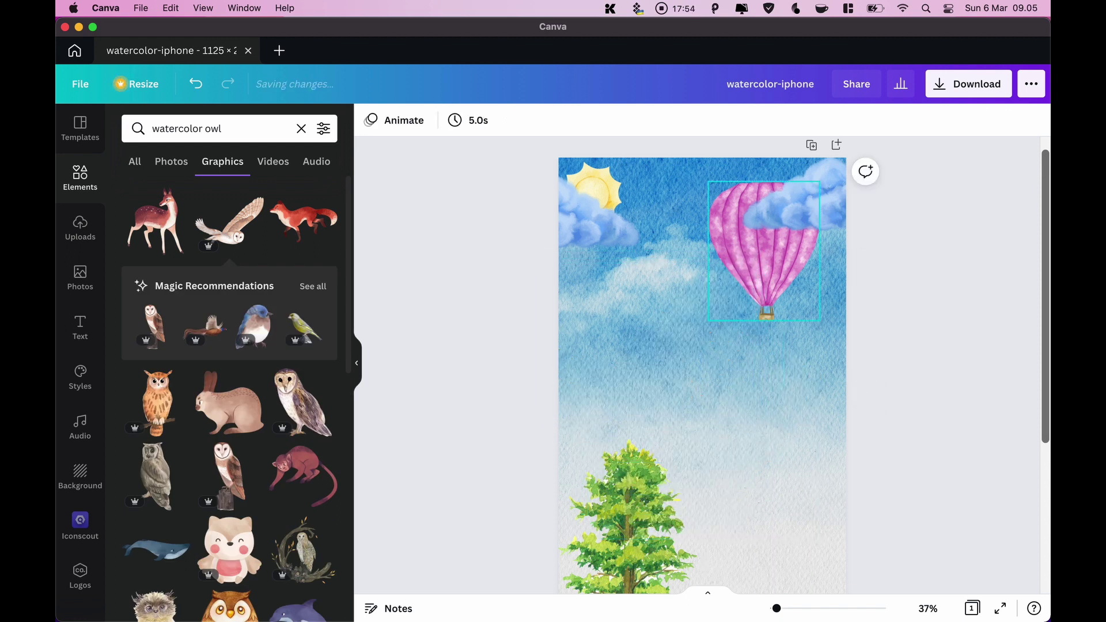
# Search the graphics library for "watercolor bird"
pyautogui.click(257, 126)
pyautogui.press('BackSpace')
pyautogui.press('BackSpace')
pyautogui.press('BackSpace')
pyautogui.press('BackSpace')
pyautogui.write('bi')
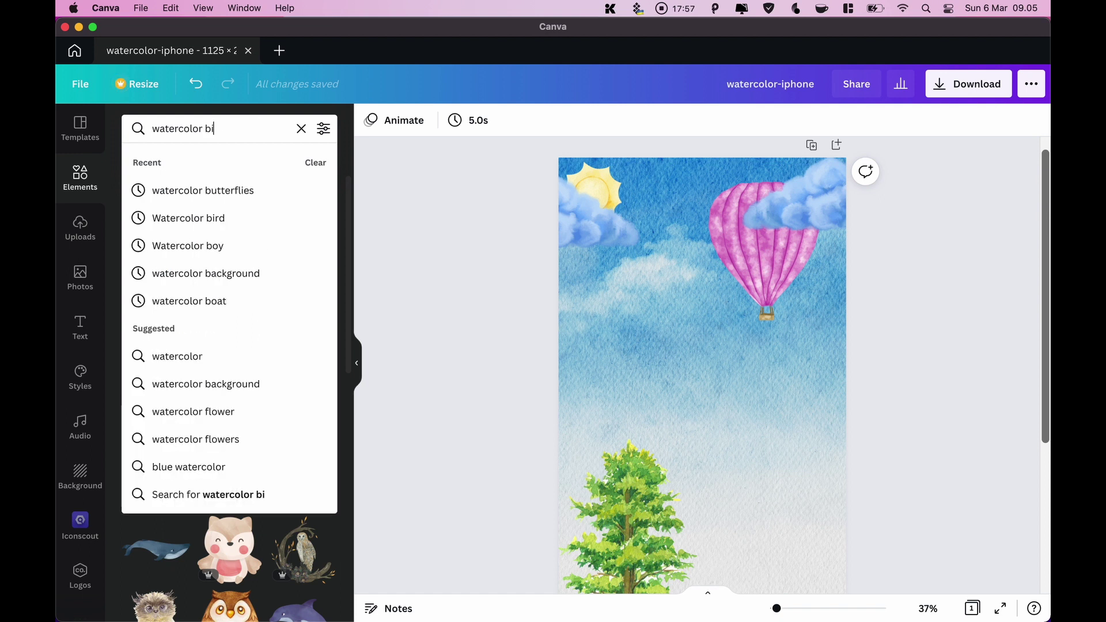
pyautogui.write('rd')
pyautogui.press('Return')
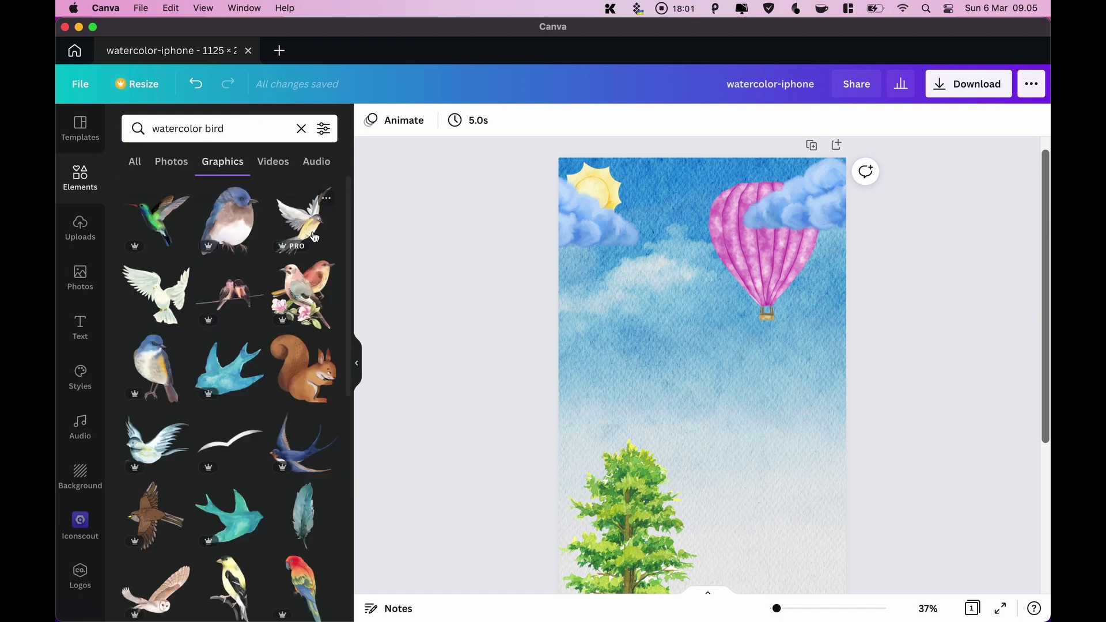
# Examine the watercolor bird graphics in the search results for ones that suit the landscape scene
pyautogui.scroll(-1, 314, 237)
pyautogui.scroll(-2, 314, 237)
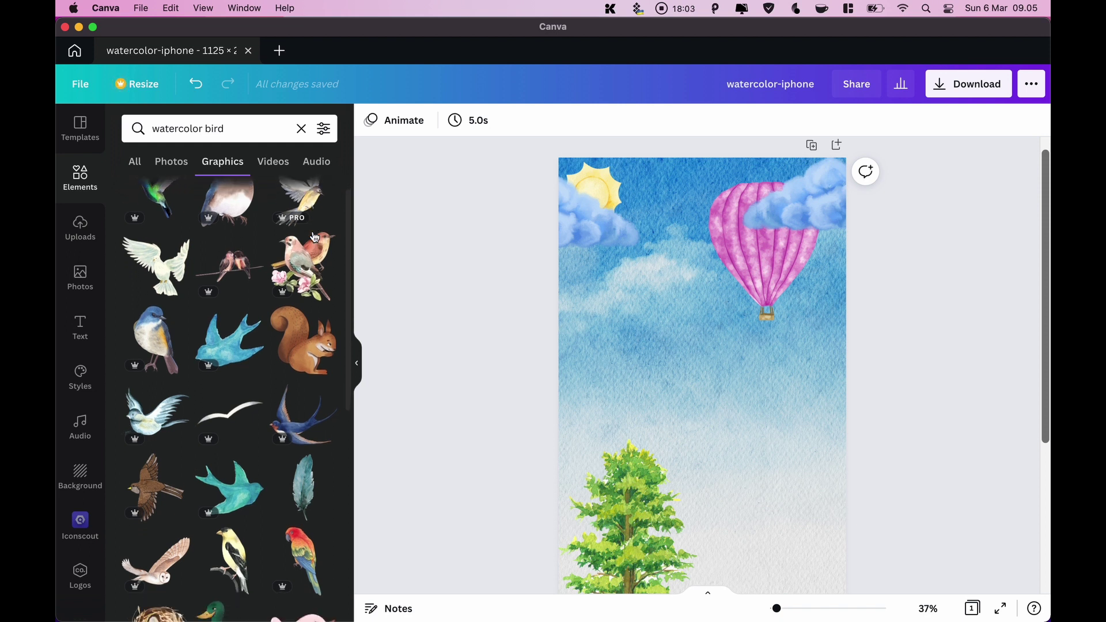
pyautogui.scroll(-10, 315, 237)
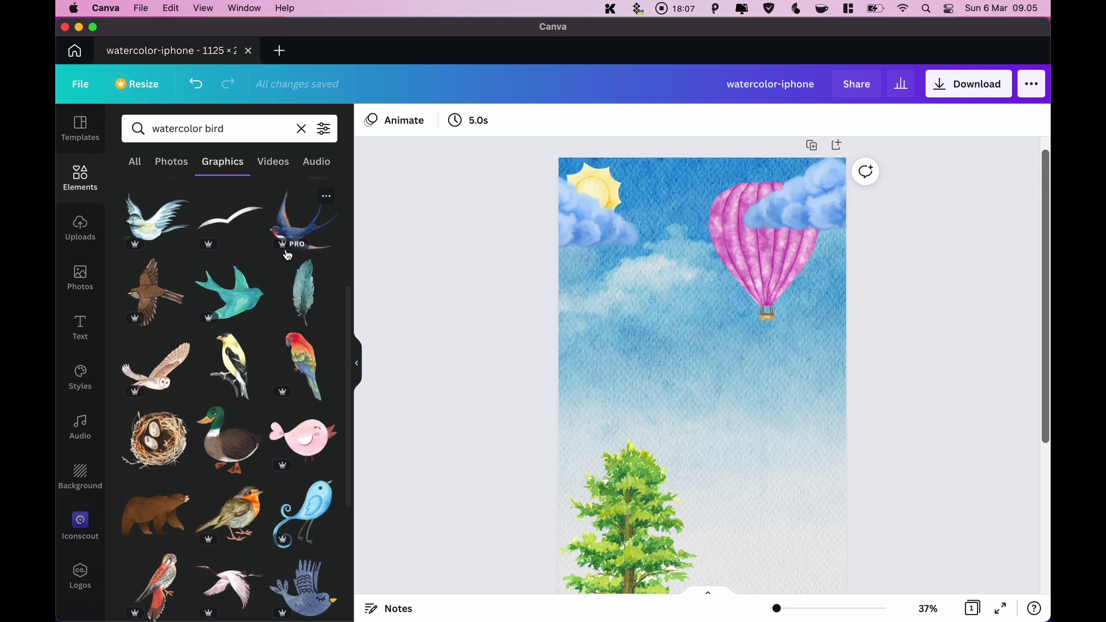
pyautogui.scroll(-9, 288, 255)
pyautogui.scroll(-1, 288, 255)
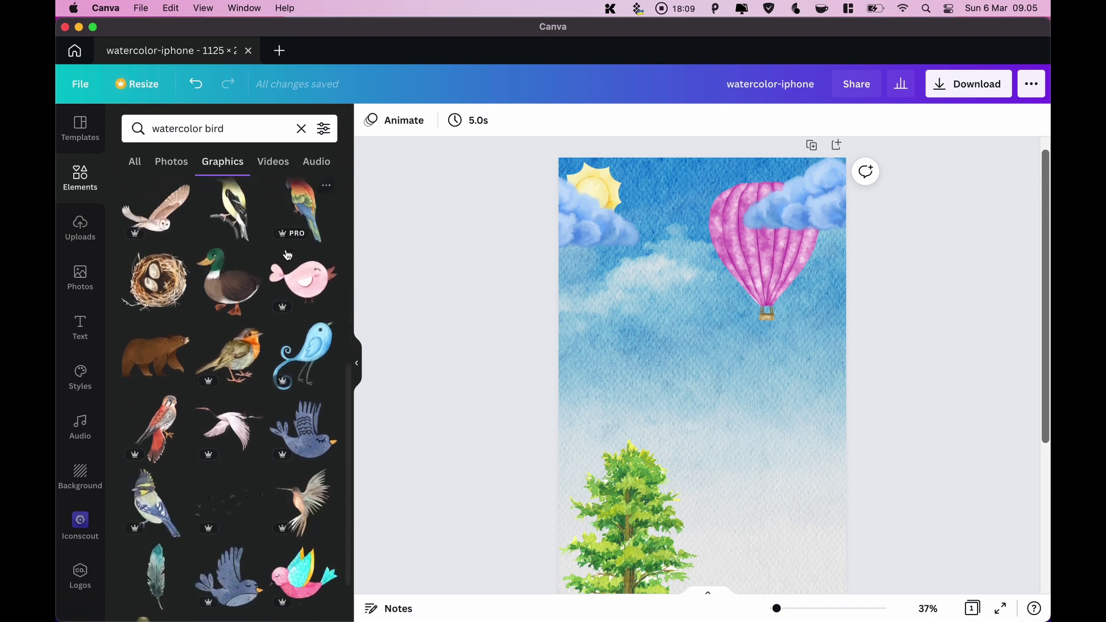
pyautogui.scroll(-4, 288, 255)
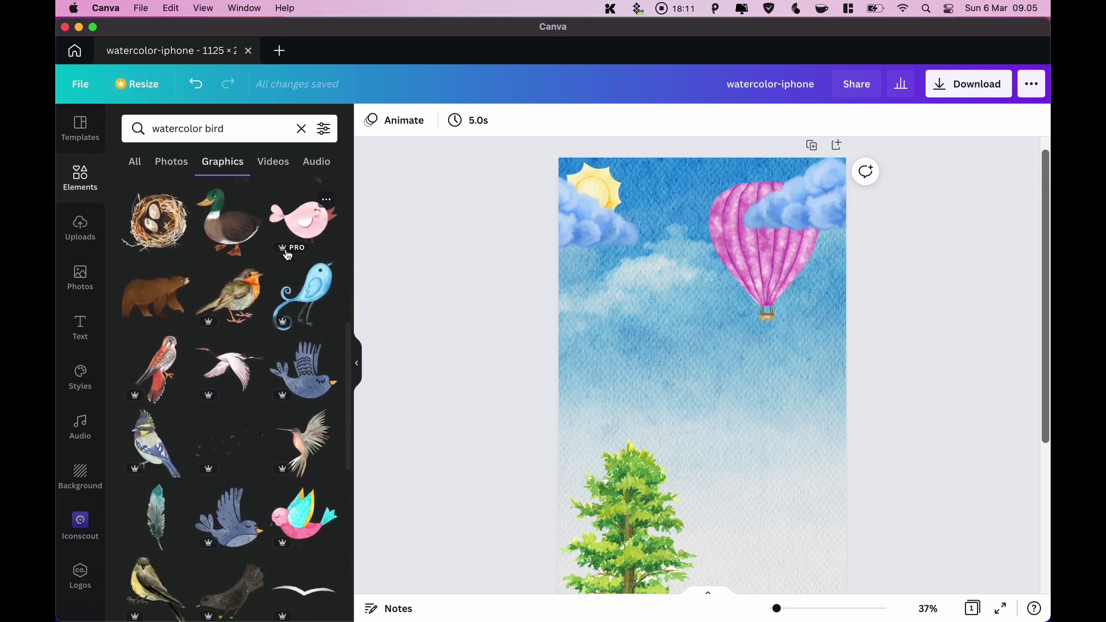
pyautogui.scroll(-4, 287, 254)
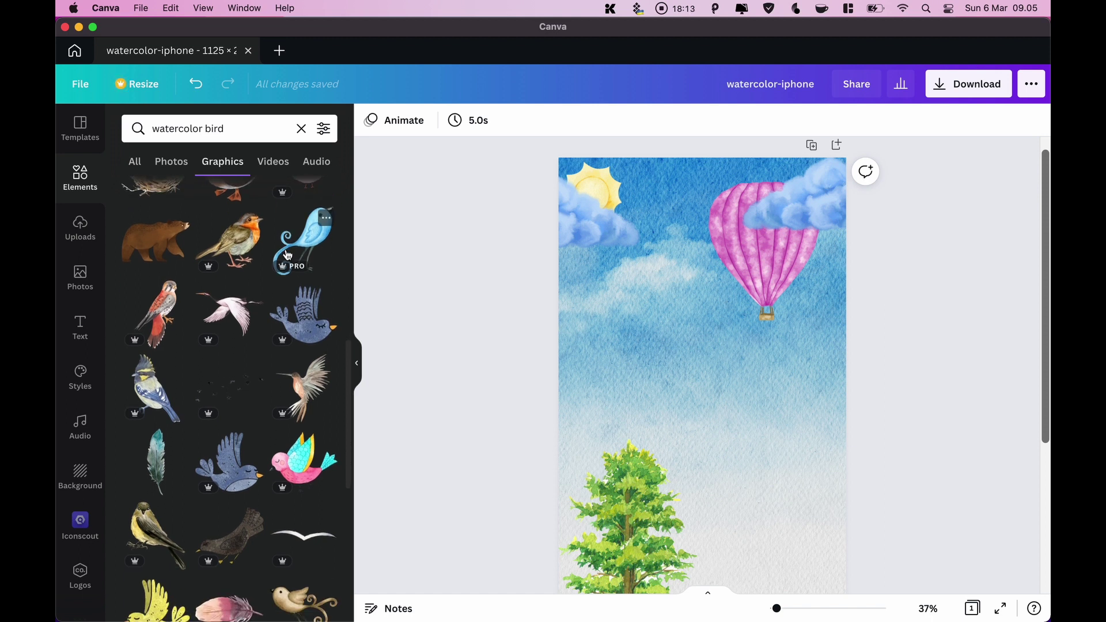
pyautogui.scroll(-2, 287, 254)
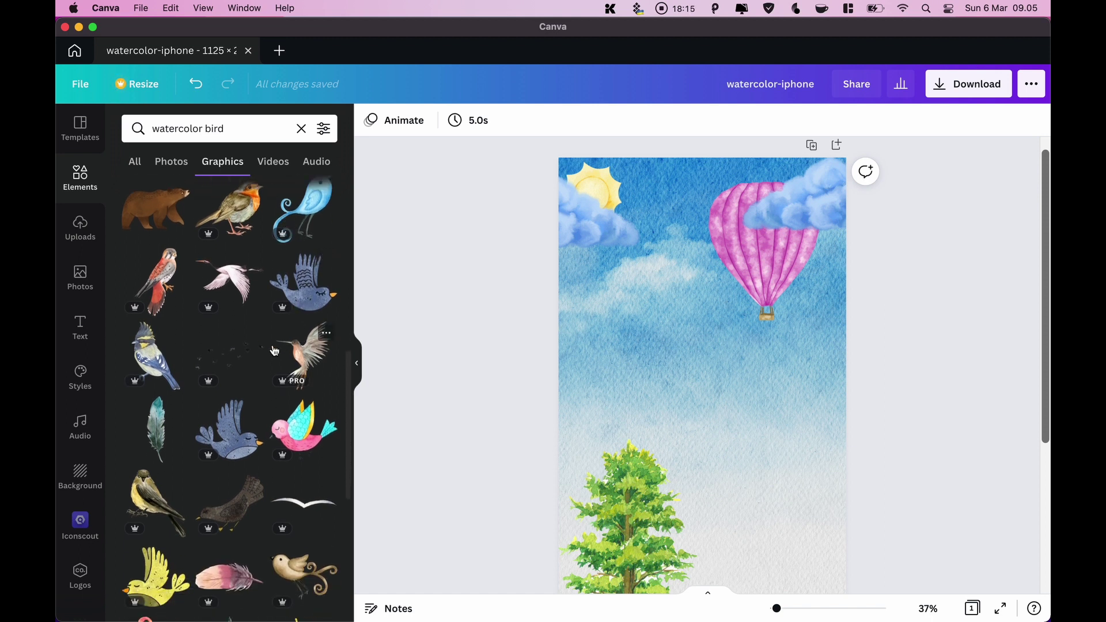
pyautogui.scroll(-16, 274, 350)
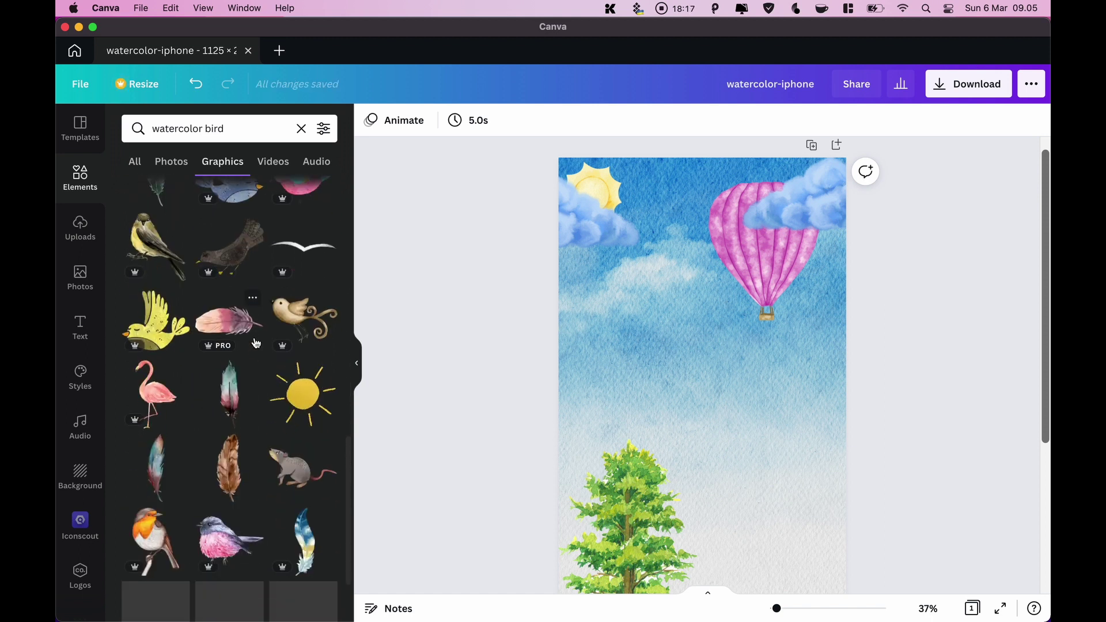
pyautogui.scroll(-20, 255, 343)
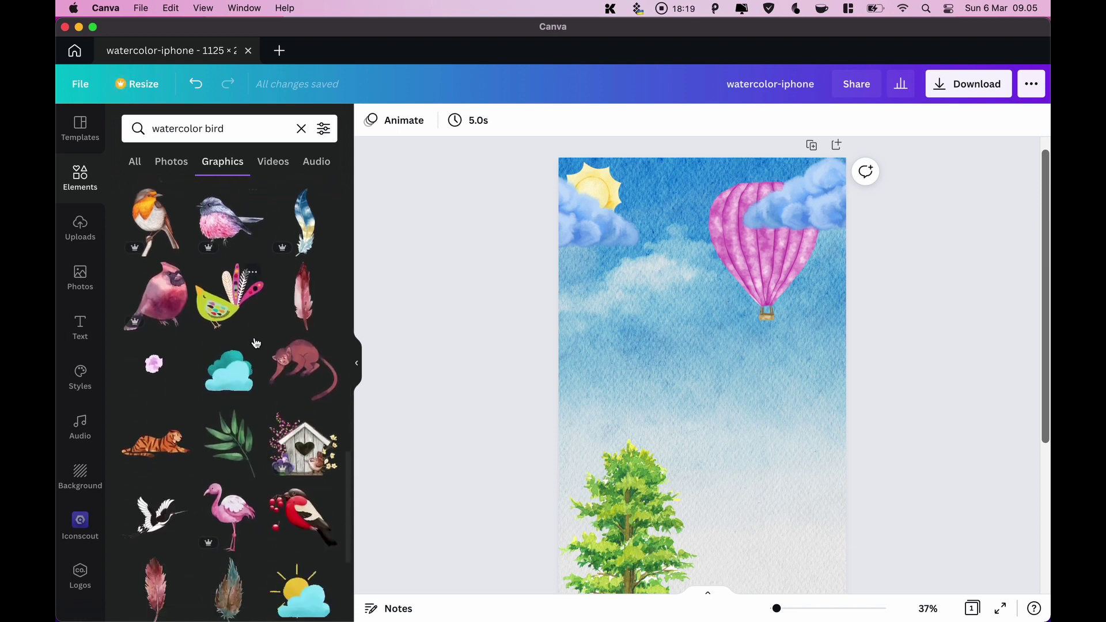
pyautogui.scroll(-7, 256, 343)
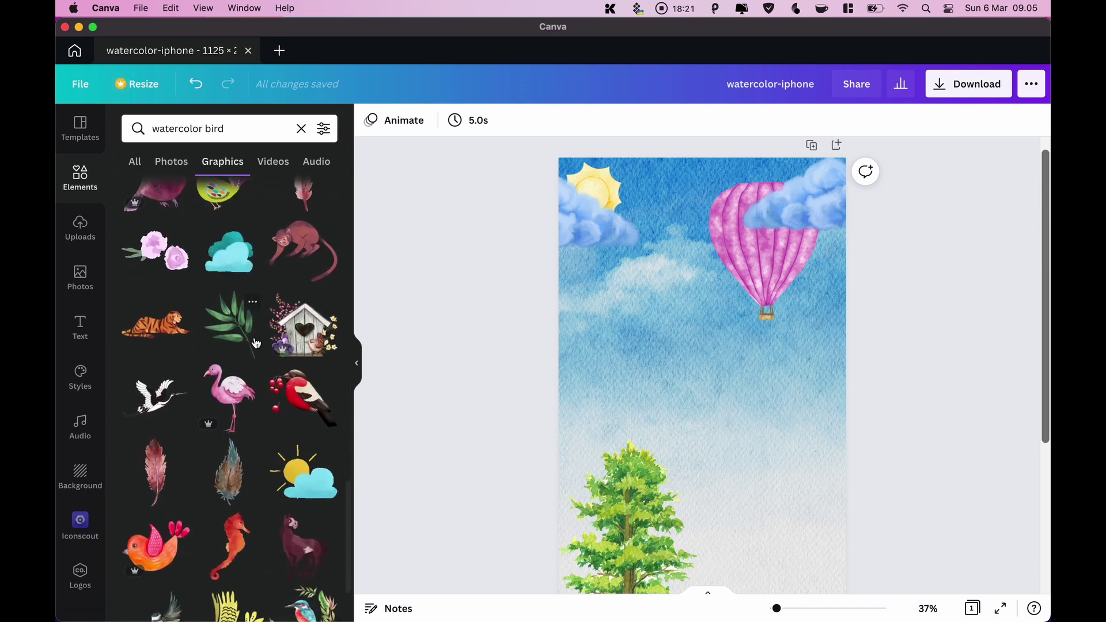
pyautogui.scroll(-6, 256, 343)
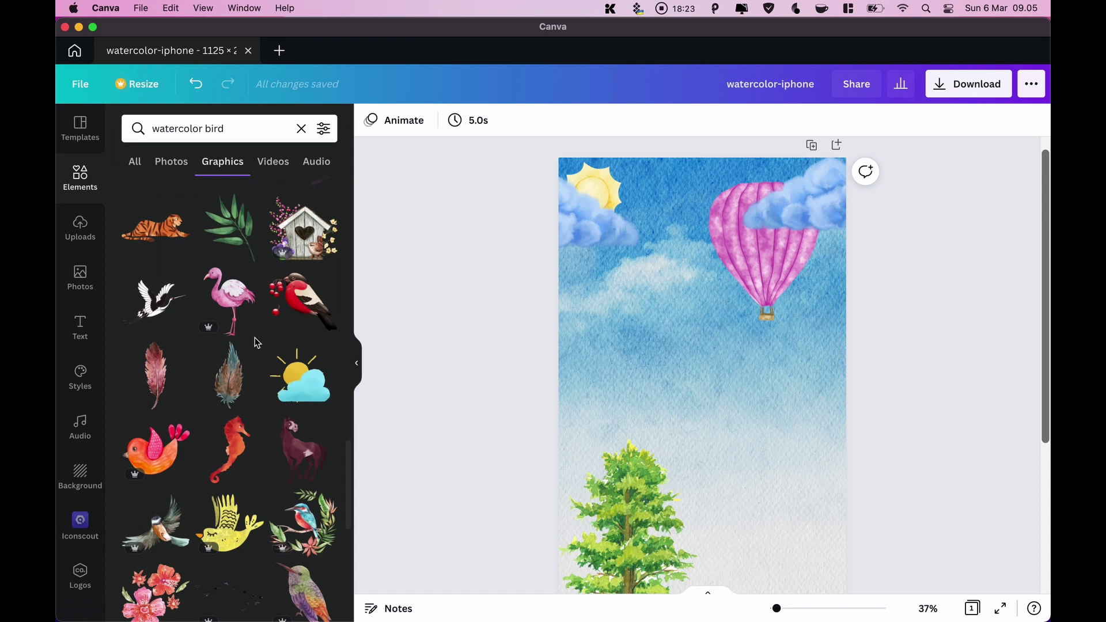
pyautogui.scroll(-5, 257, 343)
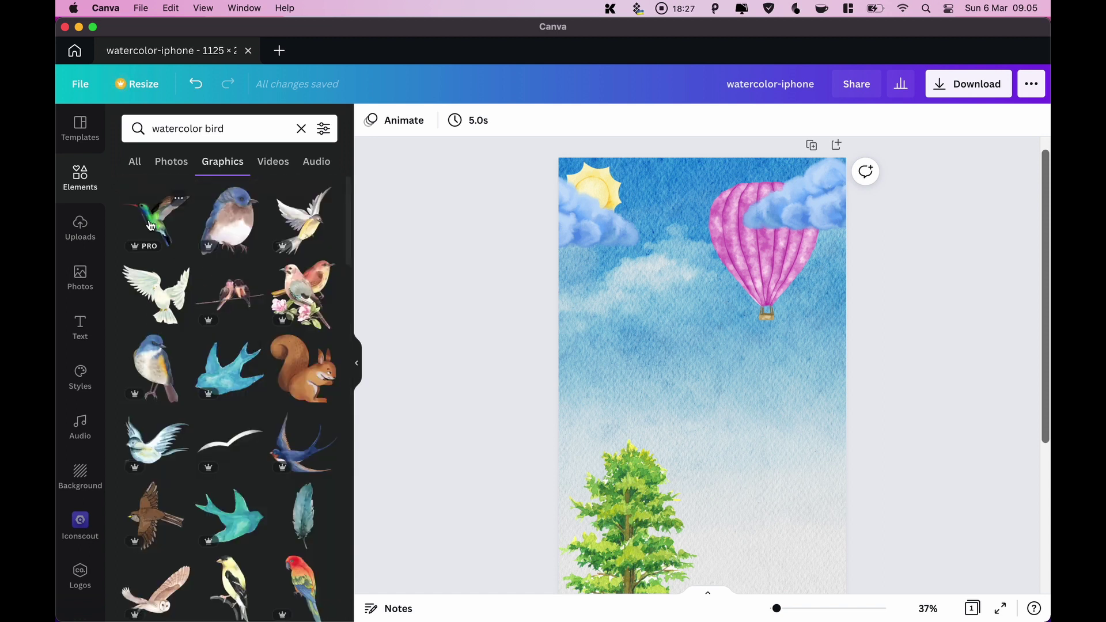
# Add the green hummingbird from the first row of results, shrink it, and place it beside the tall tree's right-hand branches
pyautogui.click(150, 225)
pyautogui.scroll(-5, 726, 430)
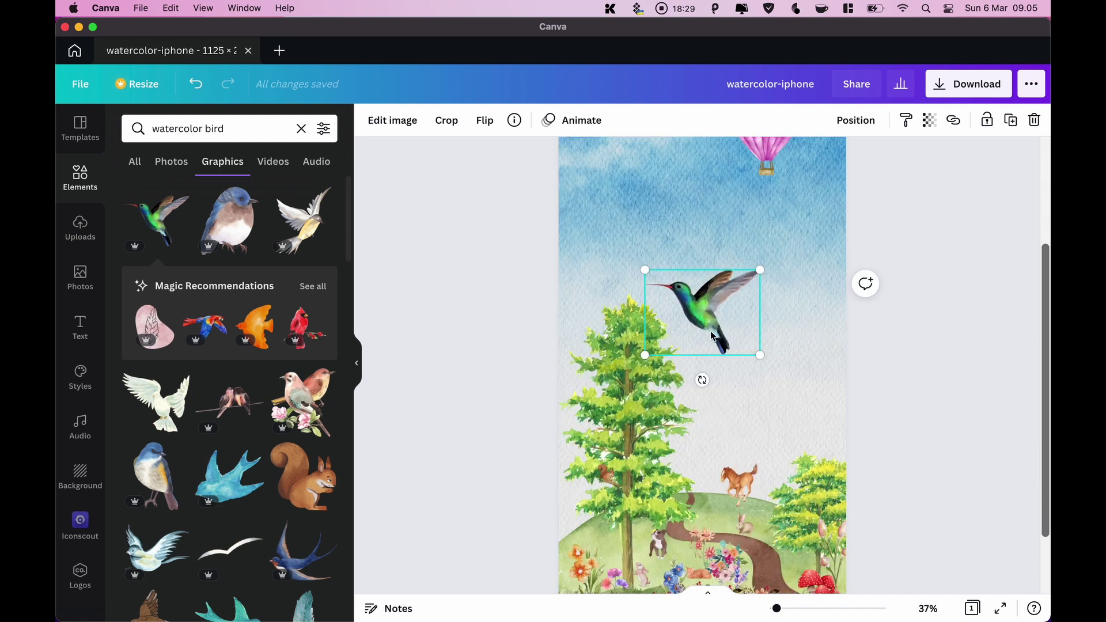
pyautogui.moveTo(711, 336); pyautogui.dragTo(721, 414)
pyautogui.moveTo(770, 348); pyautogui.dragTo(719, 382)
pyautogui.moveTo(690, 420); pyautogui.dragTo(693, 391)
pyautogui.click(755, 324)
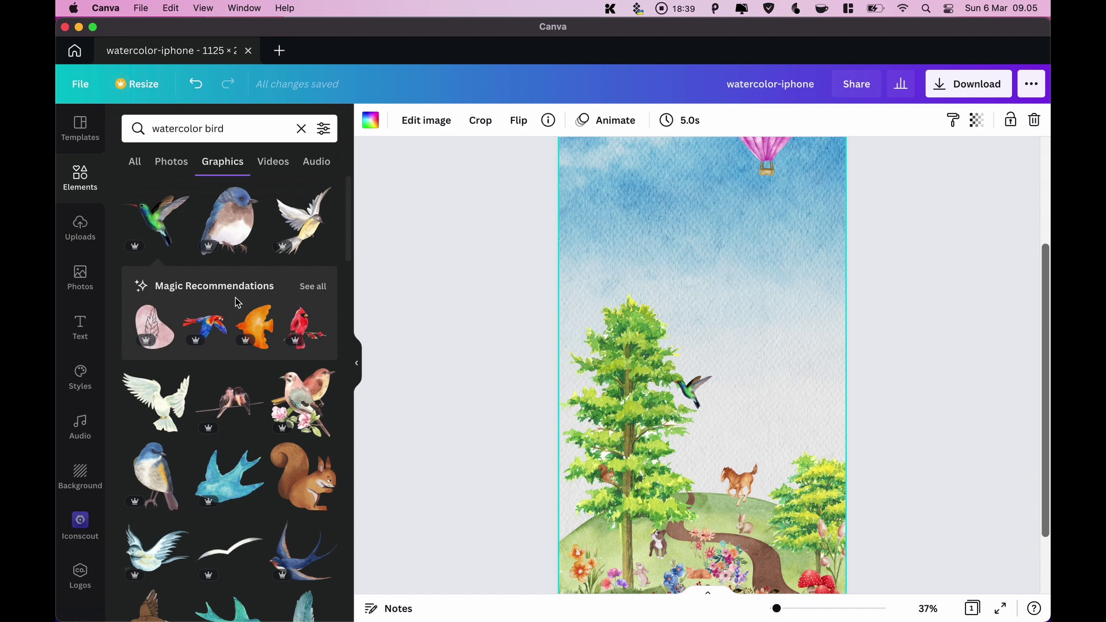
# Add the flying red and blue parrot from the recommendations, shrink it, and place it in the sky above the tall tree
pyautogui.scroll(-1, 235, 297)
pyautogui.click(204, 313)
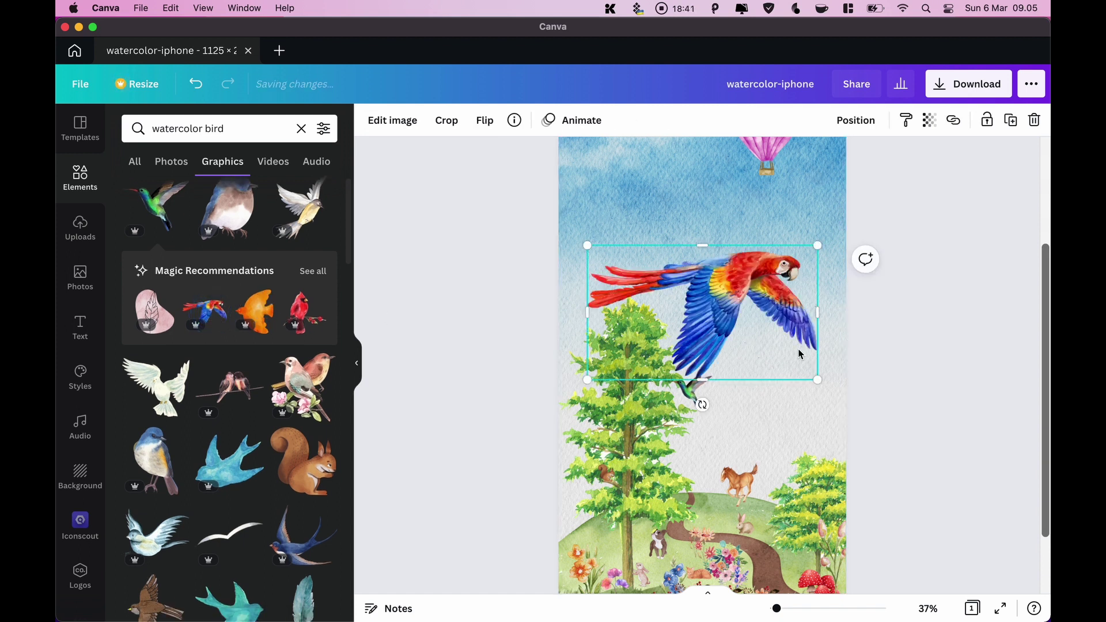
pyautogui.moveTo(816, 378); pyautogui.dragTo(676, 291)
pyautogui.scroll(4, 763, 300)
pyautogui.moveTo(657, 382); pyautogui.dragTo(664, 344)
pyautogui.click(939, 326)
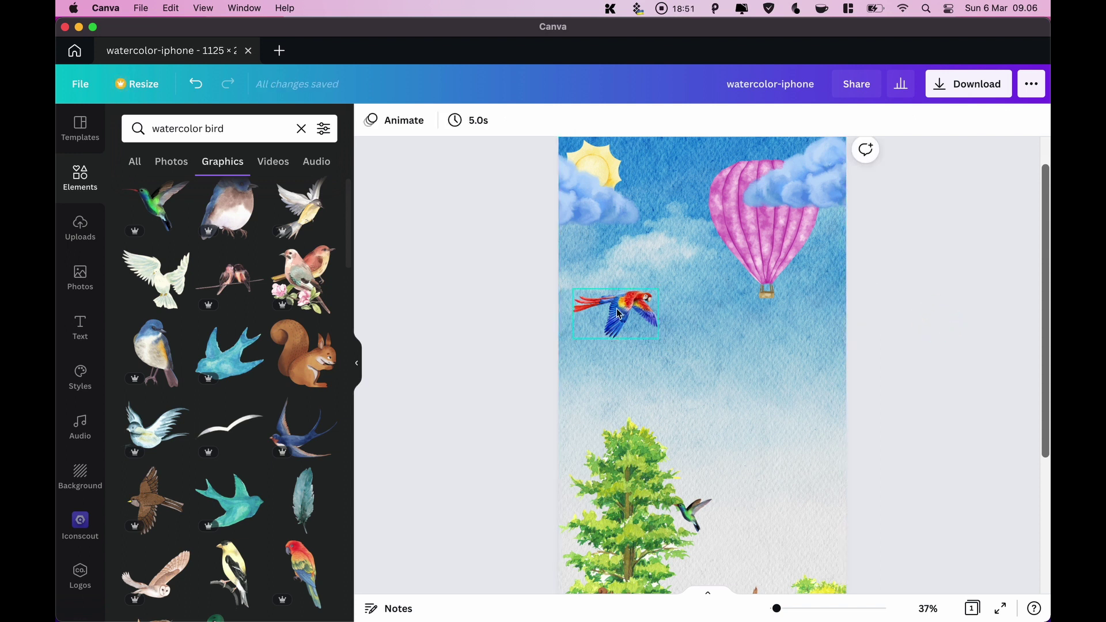
pyautogui.moveTo(628, 311)
pyautogui.mouseDown()
pyautogui.moveTo(648, 321)
pyautogui.moveTo(640, 329)
pyautogui.mouseUp()
pyautogui.scroll(-5, 758, 363)
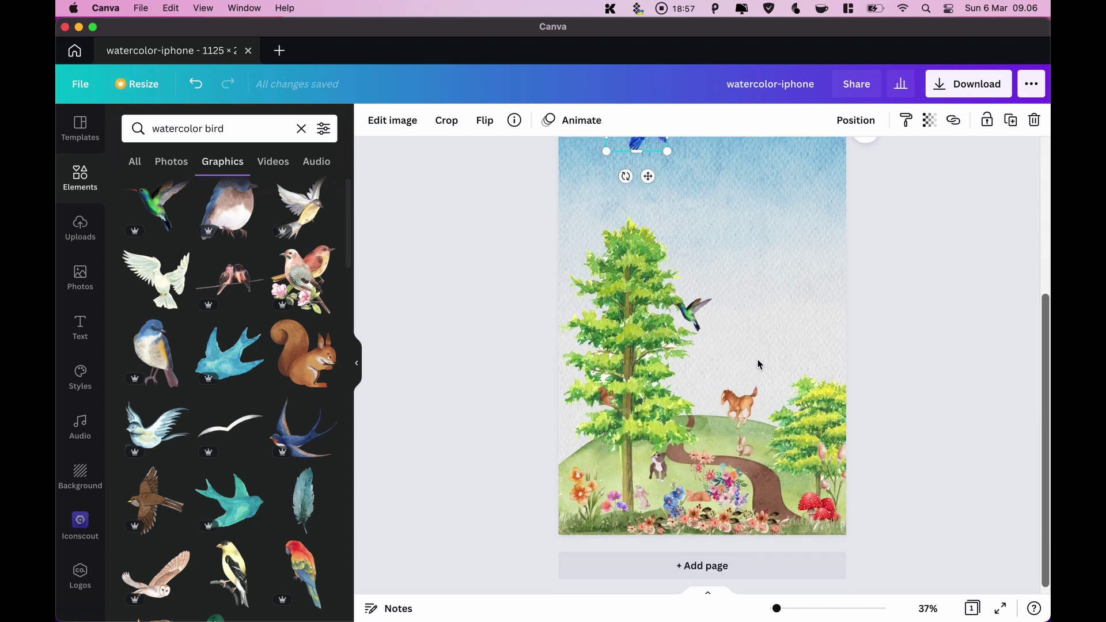
# Search the graphics library for "watercolor girl"
pyautogui.scroll(5, 759, 364)
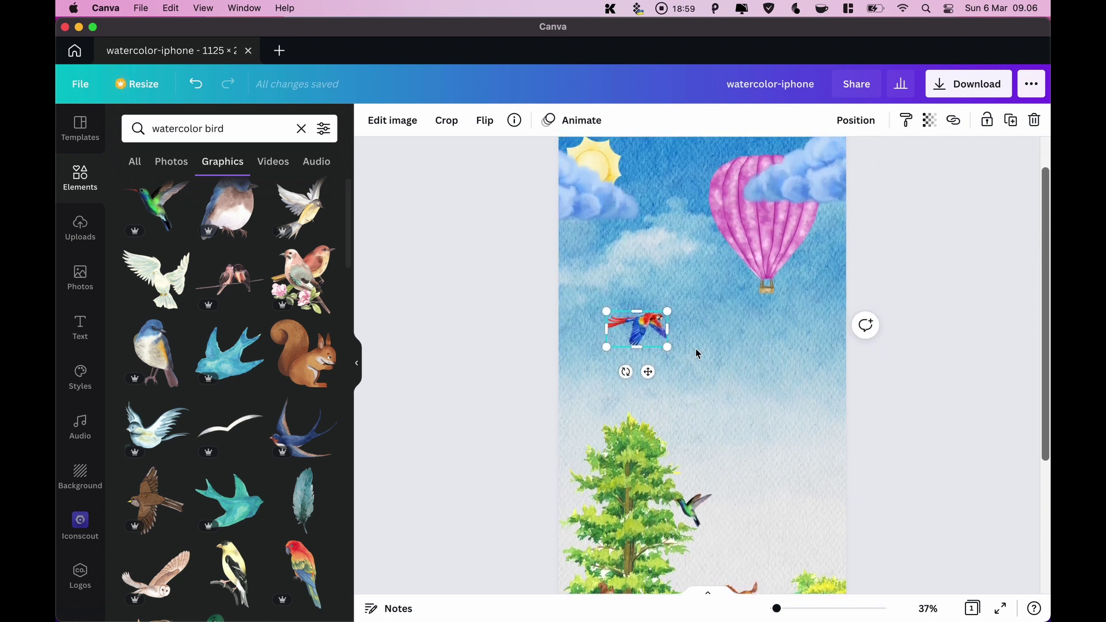
pyautogui.click(462, 304)
pyautogui.click(246, 129)
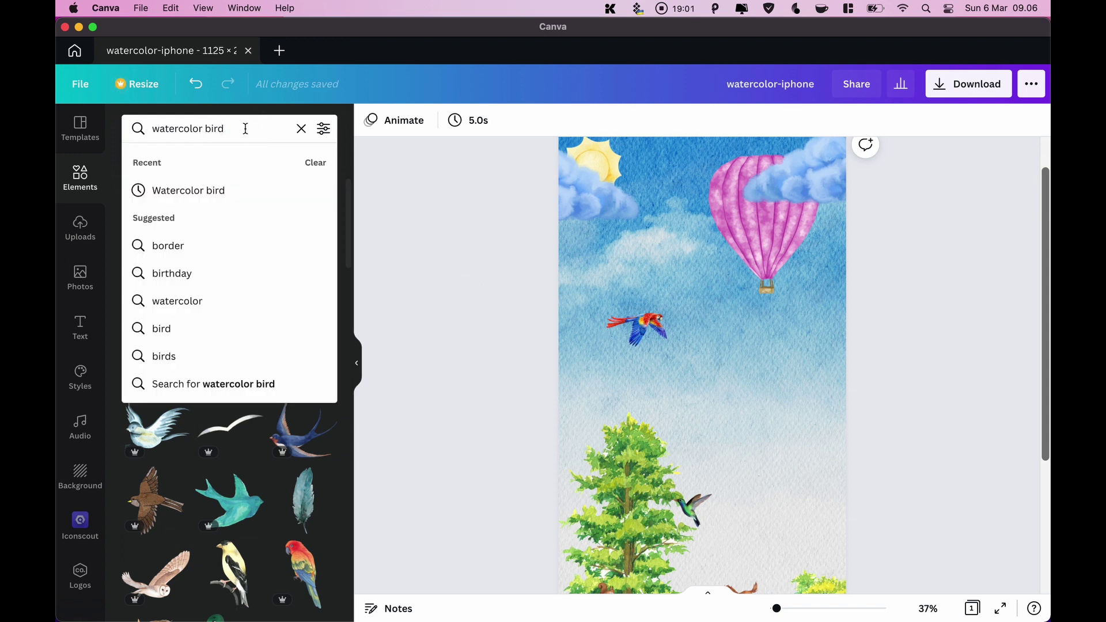
pyautogui.press('BackSpace')
pyautogui.press('BackSpace')
pyautogui.press('BackSpace')
pyautogui.press('BackSpace')
pyautogui.press('BackSpace')
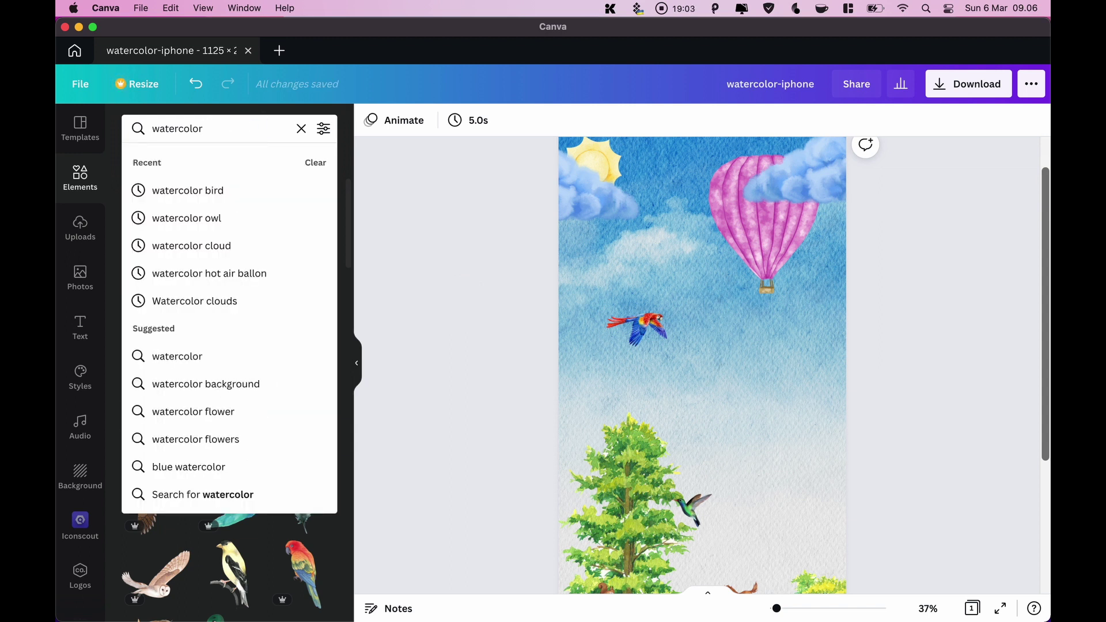
pyautogui.write('girl')
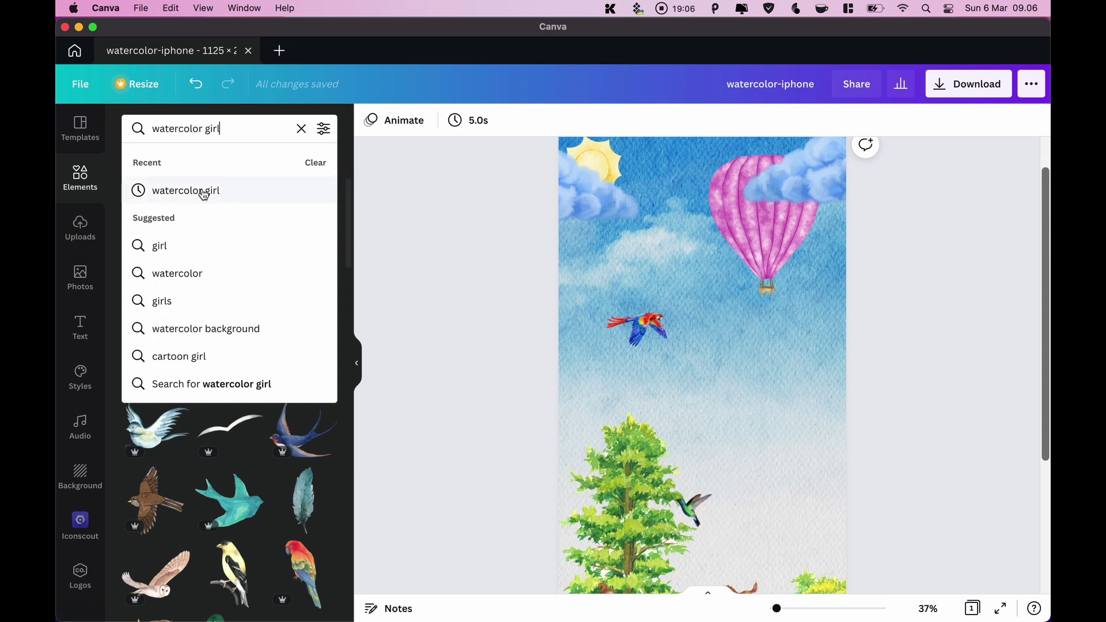
pyautogui.click(204, 192)
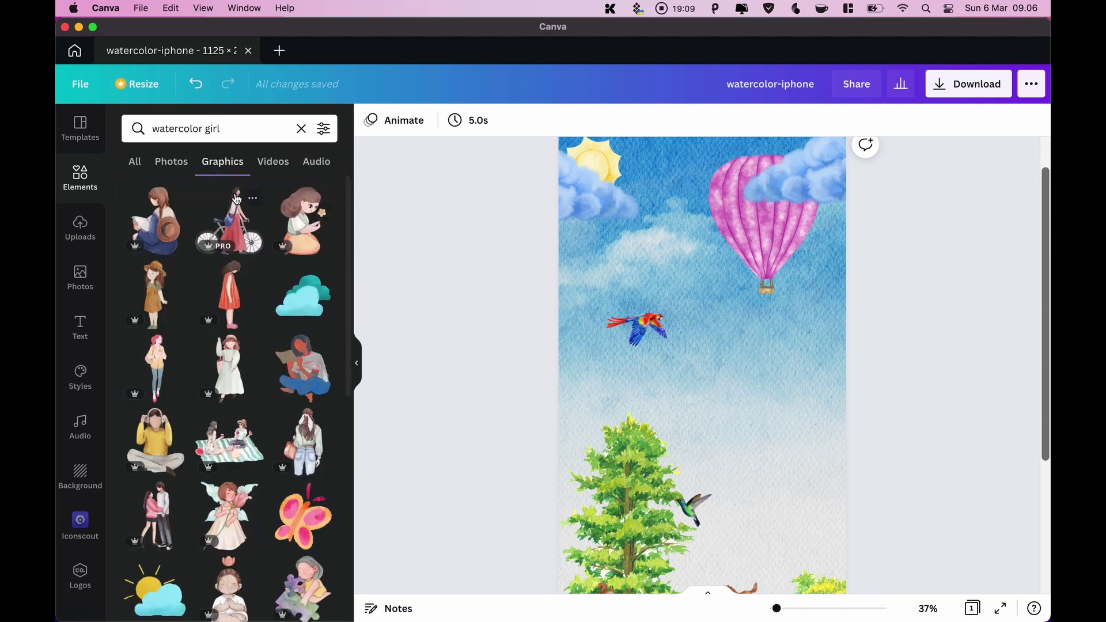
# Add the girl in the brown dress and straw hat, shrink her, and place her at the lower end of the path
pyautogui.scroll(-2, 237, 205)
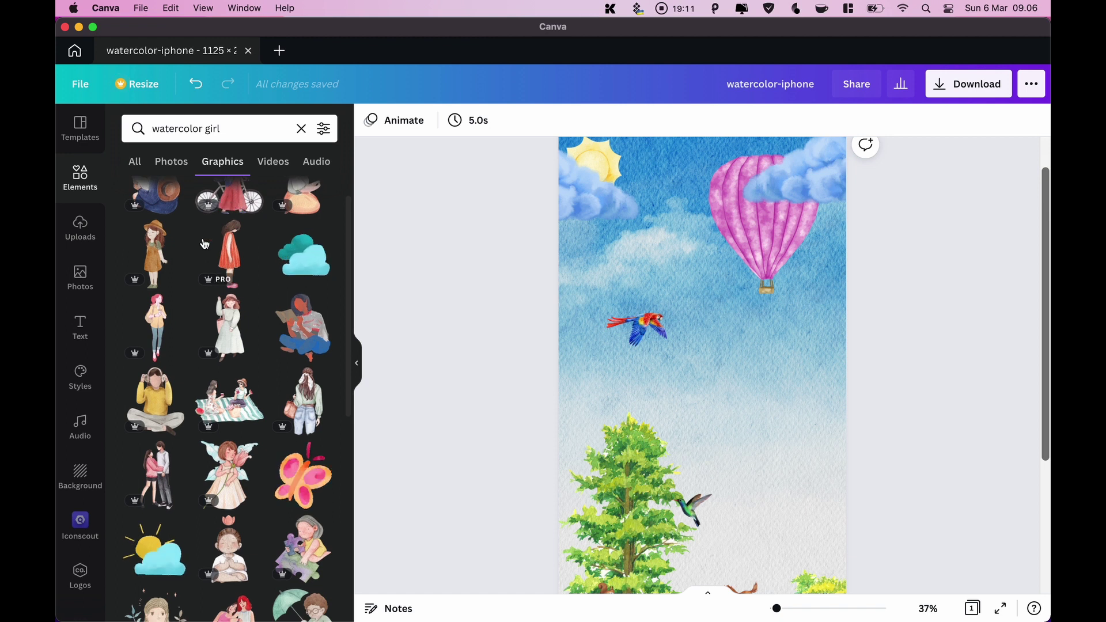
pyautogui.click(152, 255)
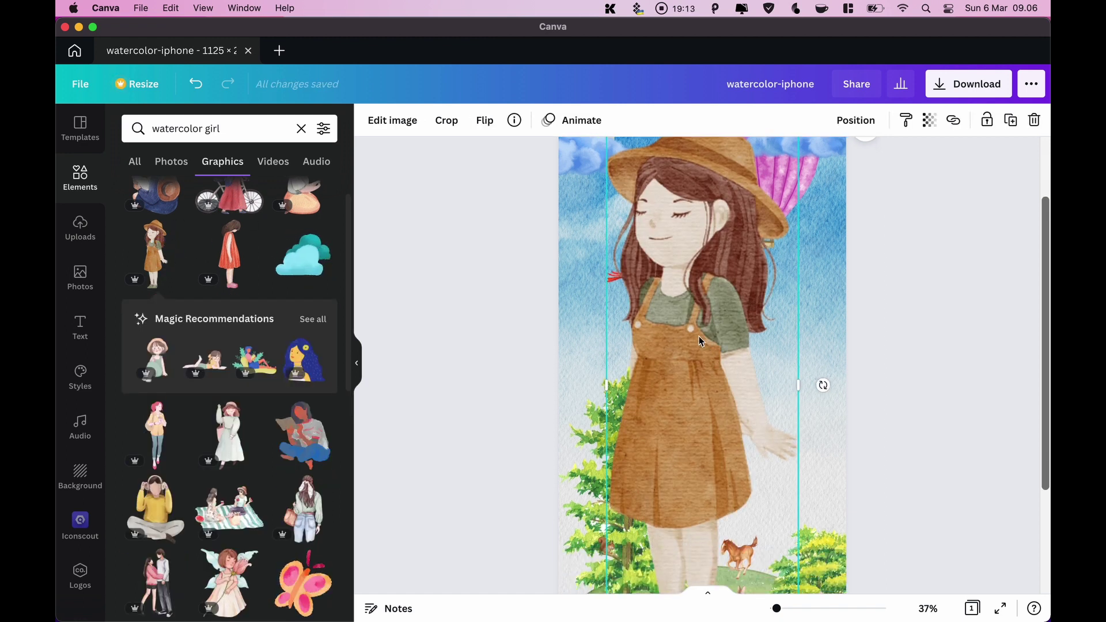
pyautogui.scroll(2, 633, 225)
pyautogui.moveTo(604, 160); pyautogui.dragTo(746, 375)
pyautogui.scroll(-5, 807, 461)
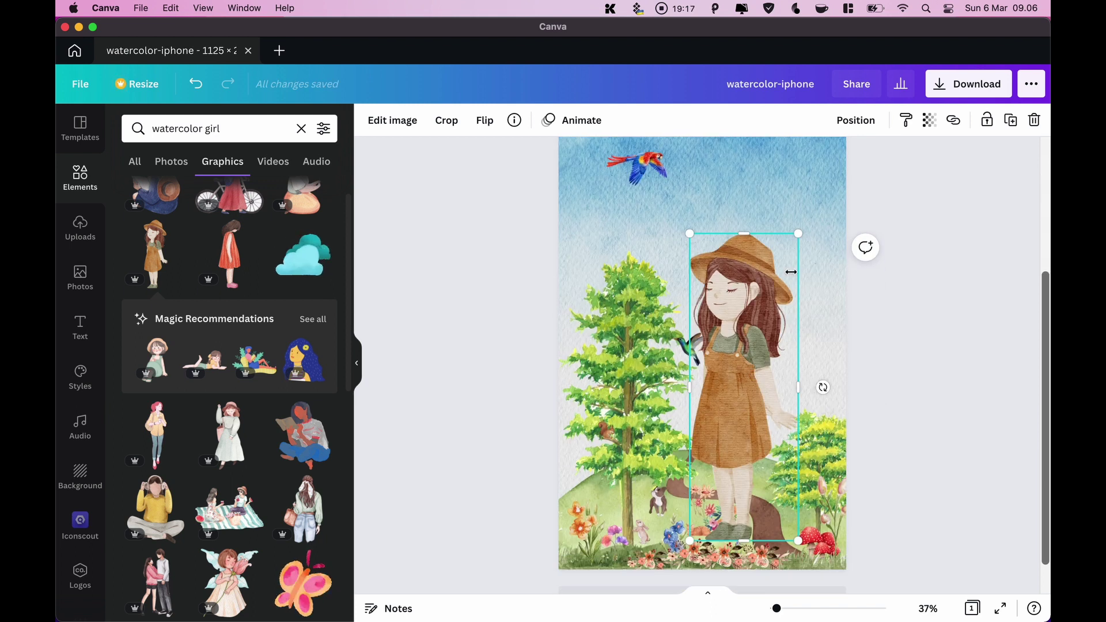
pyautogui.moveTo(799, 235); pyautogui.dragTo(737, 410)
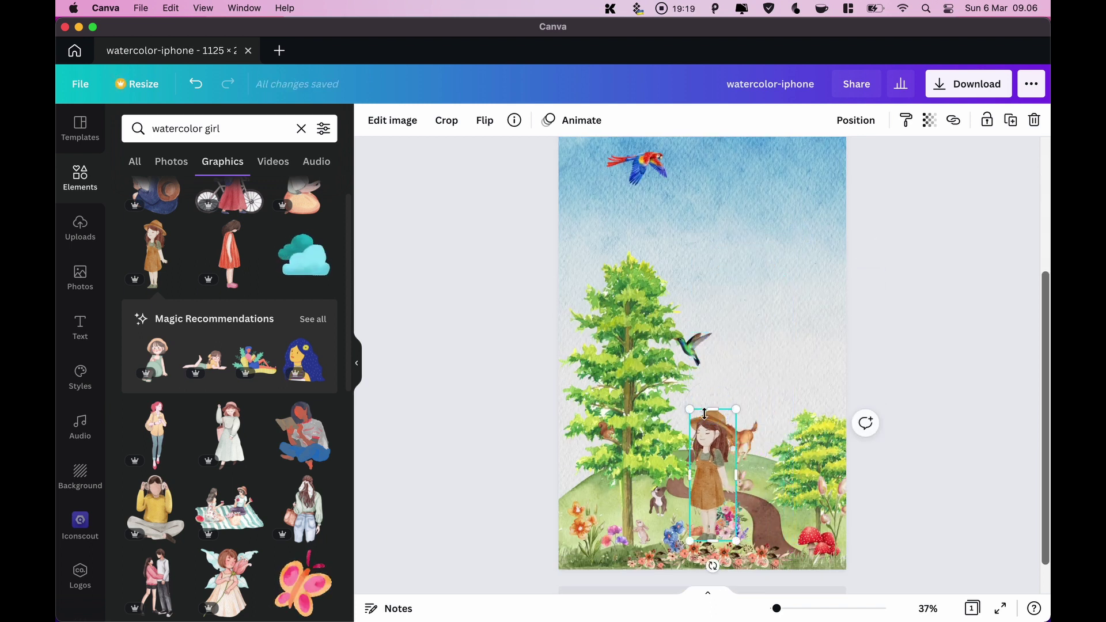
pyautogui.moveTo(708, 474); pyautogui.dragTo(778, 497)
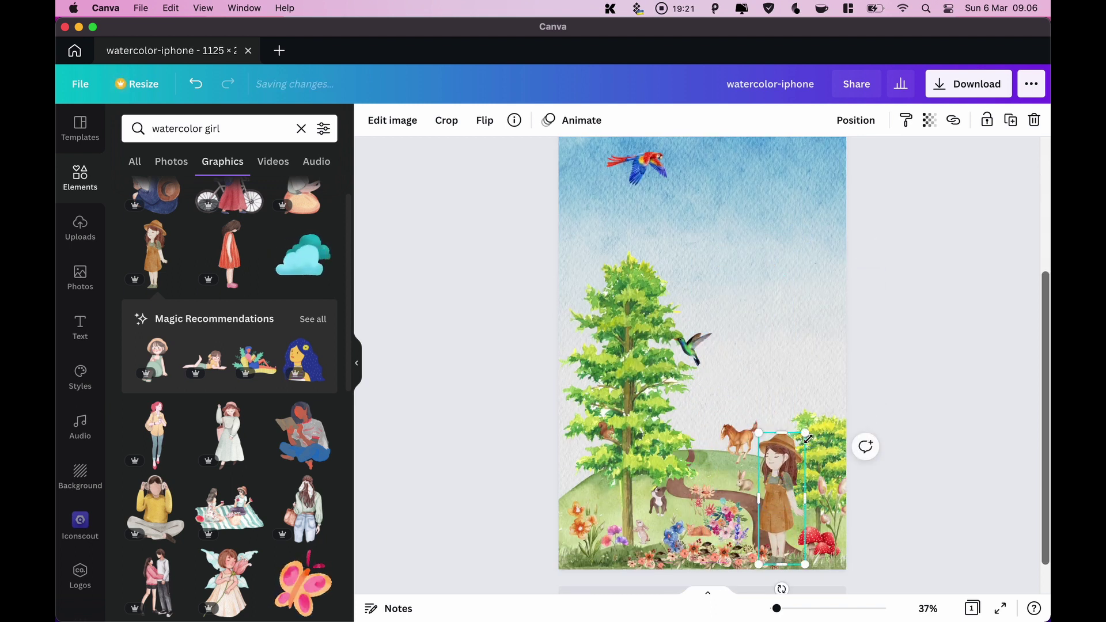
pyautogui.moveTo(805, 433); pyautogui.dragTo(784, 492)
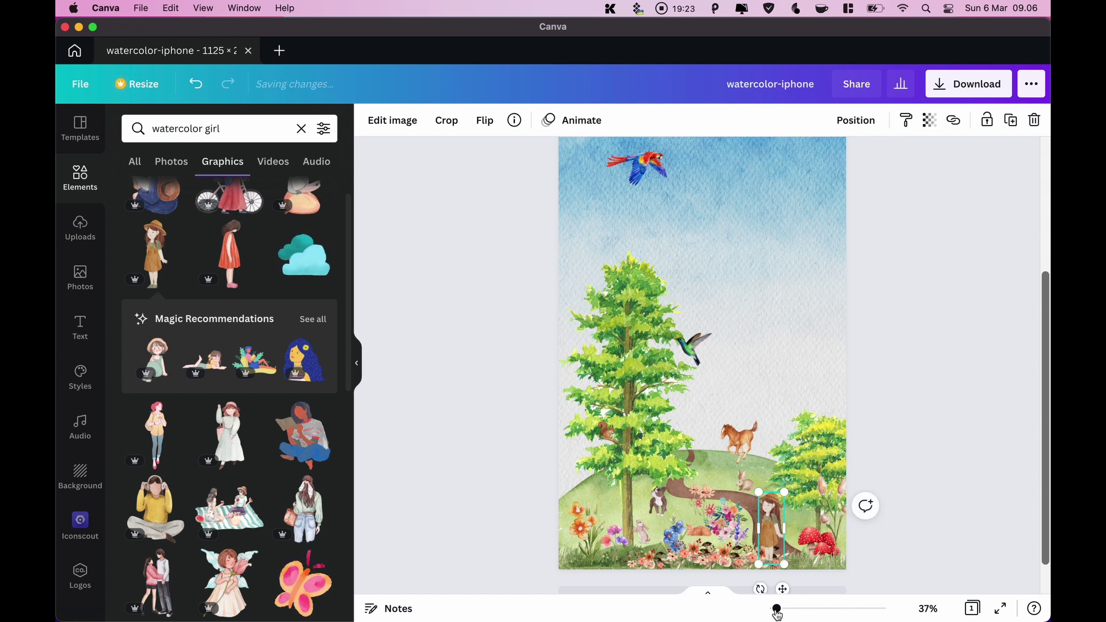
# Move the girl toward the red mushrooms and send her backward in the layer order
pyautogui.moveTo(777, 609); pyautogui.dragTo(783, 606)
pyautogui.scroll(-5, 750, 433)
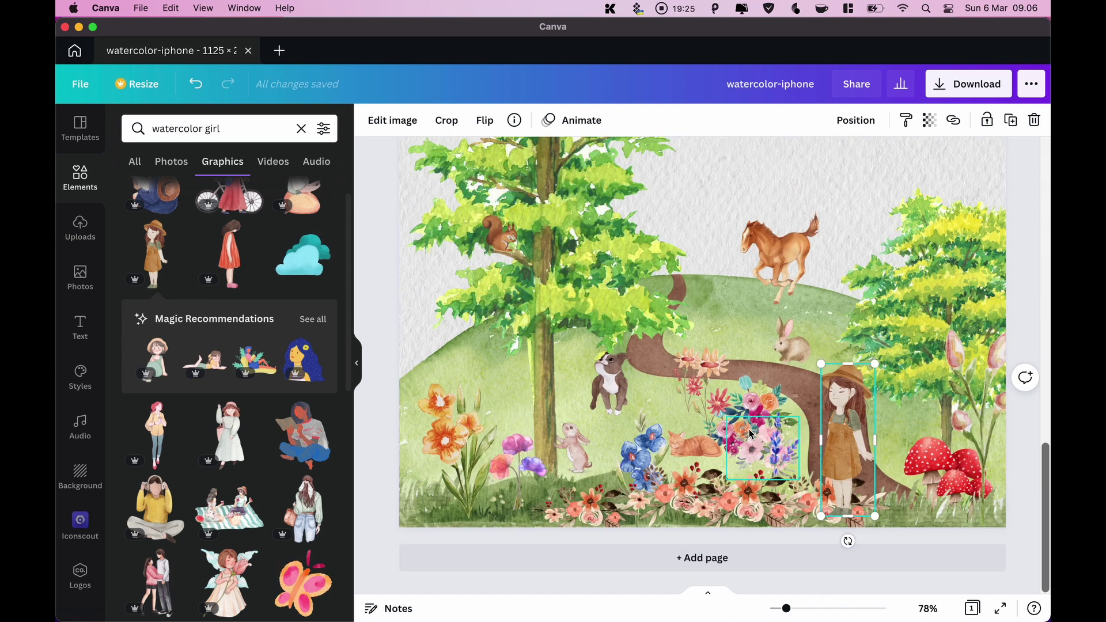
pyautogui.moveTo(848, 440); pyautogui.dragTo(885, 438)
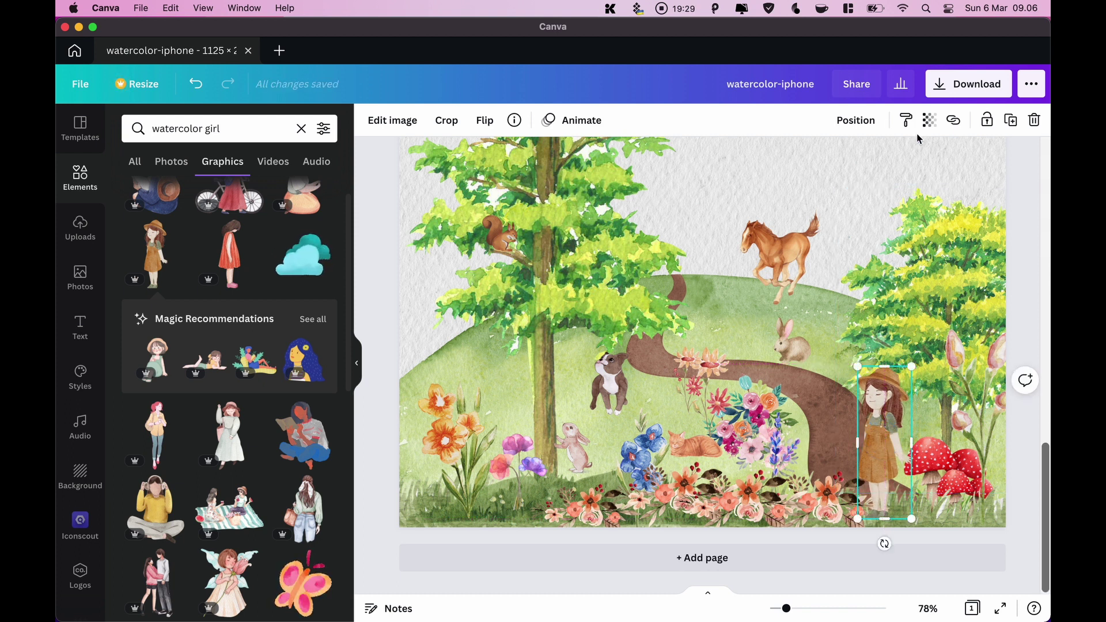
pyautogui.click(856, 120)
pyautogui.click(818, 162)
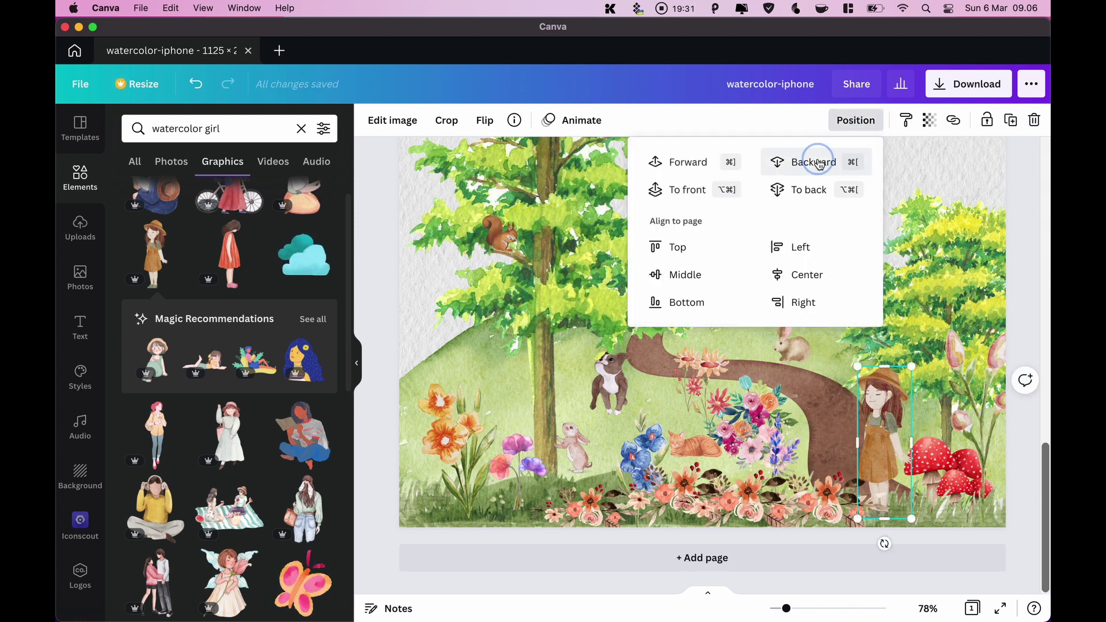
pyautogui.click(486, 378)
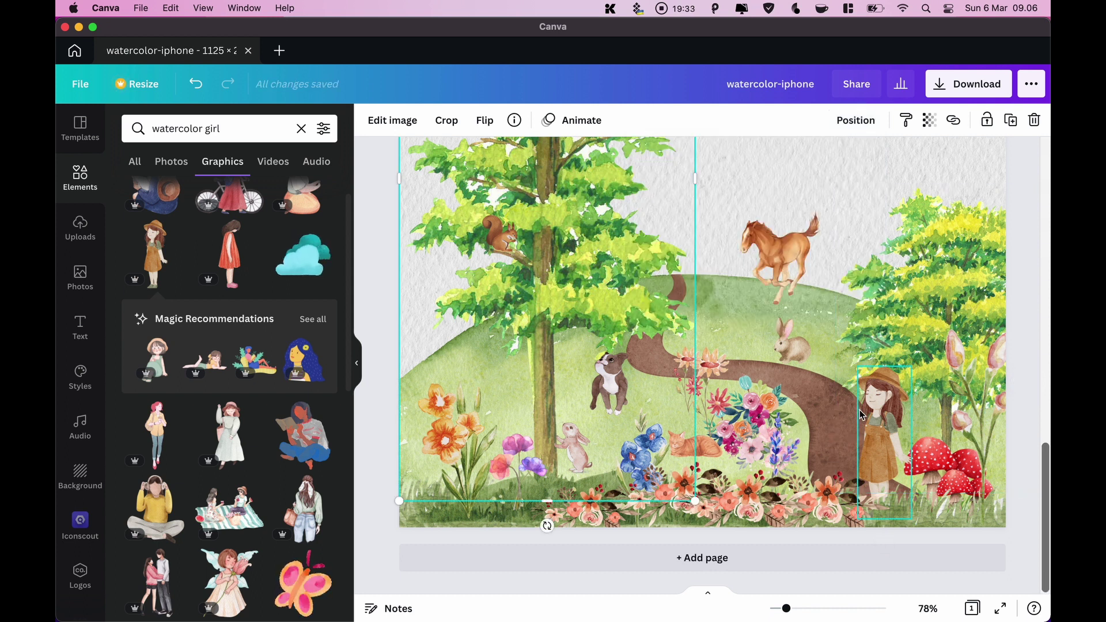
# Enlarge the girl slightly and move her back onto the path, away from the mushrooms
pyautogui.moveTo(914, 367)
pyautogui.mouseDown()
pyautogui.moveTo(904, 385)
pyautogui.moveTo(916, 357)
pyautogui.mouseUp()
pyautogui.moveTo(891, 439); pyautogui.dragTo(868, 439)
pyautogui.moveTo(898, 359); pyautogui.dragTo(894, 352)
pyautogui.click(851, 208)
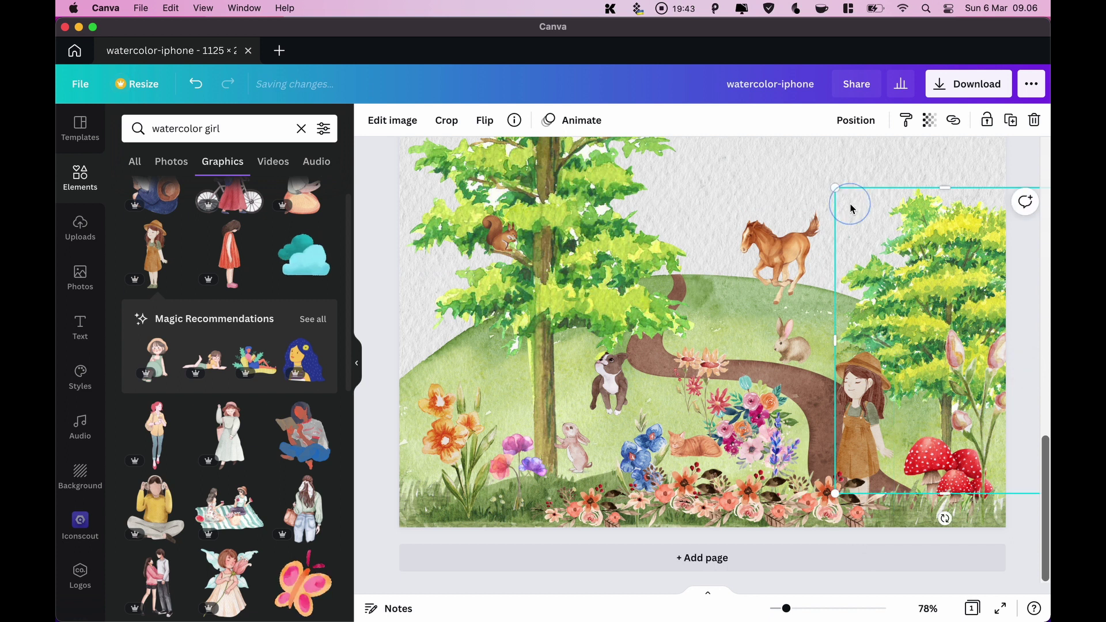
pyautogui.click(862, 421)
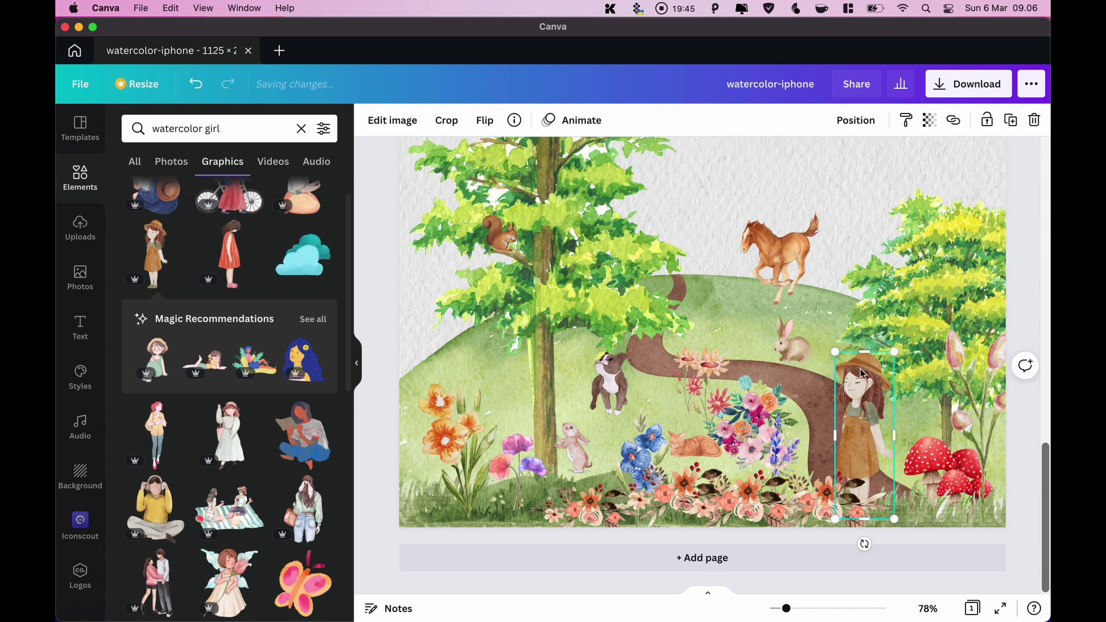
pyautogui.moveTo(836, 354); pyautogui.dragTo(836, 355)
# Shrink the brown rabbit above the path and nudge the sleeping orange cat closer to the flower border
pyautogui.moveTo(690, 453); pyautogui.dragTo(695, 459)
pyautogui.moveTo(786, 614); pyautogui.dragTo(797, 614)
pyautogui.click(864, 245)
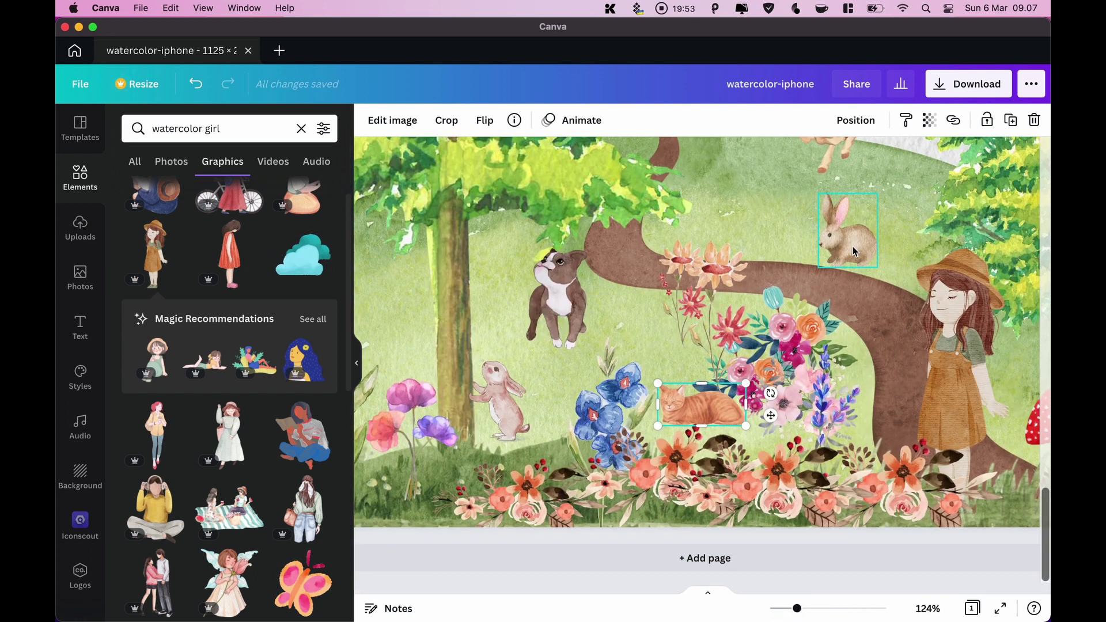
pyautogui.moveTo(875, 196); pyautogui.dragTo(851, 226)
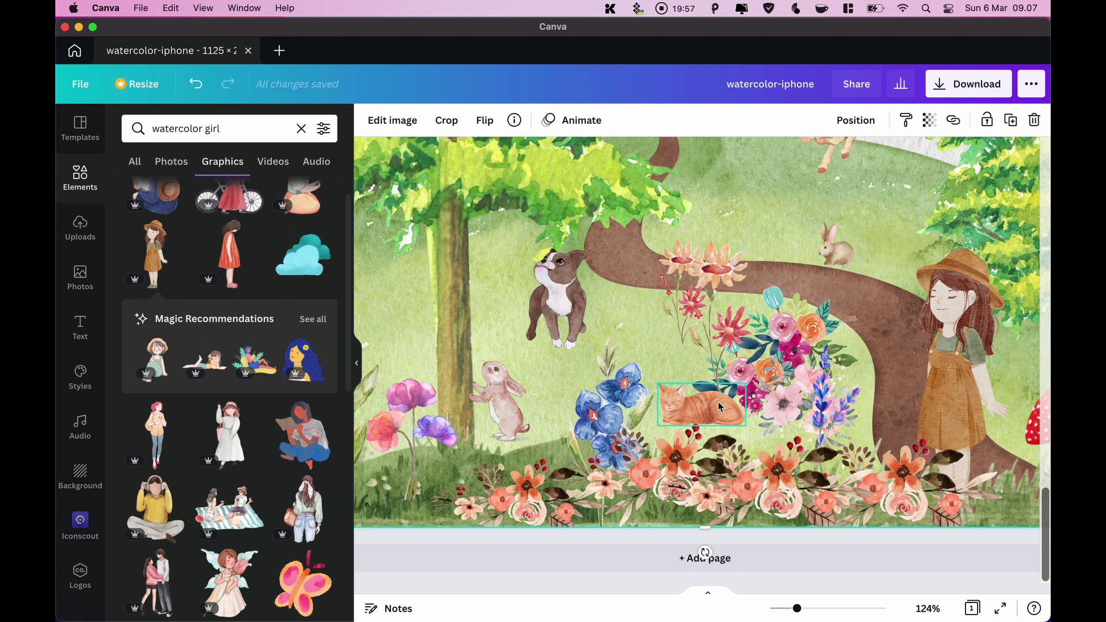
pyautogui.moveTo(717, 408); pyautogui.dragTo(717, 414)
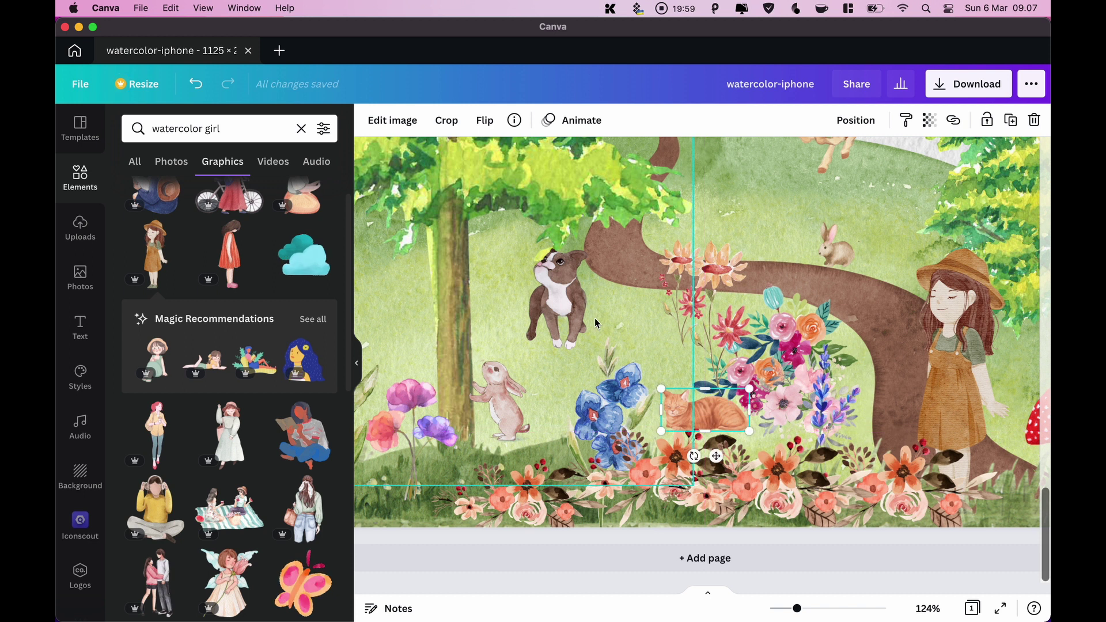
# Shrink the dog slightly, and reduce the standing rabbit near the tall tree's trunk to about 62 by 80
pyautogui.click(570, 299)
pyautogui.moveTo(589, 250); pyautogui.dragTo(579, 263)
pyautogui.click(510, 406)
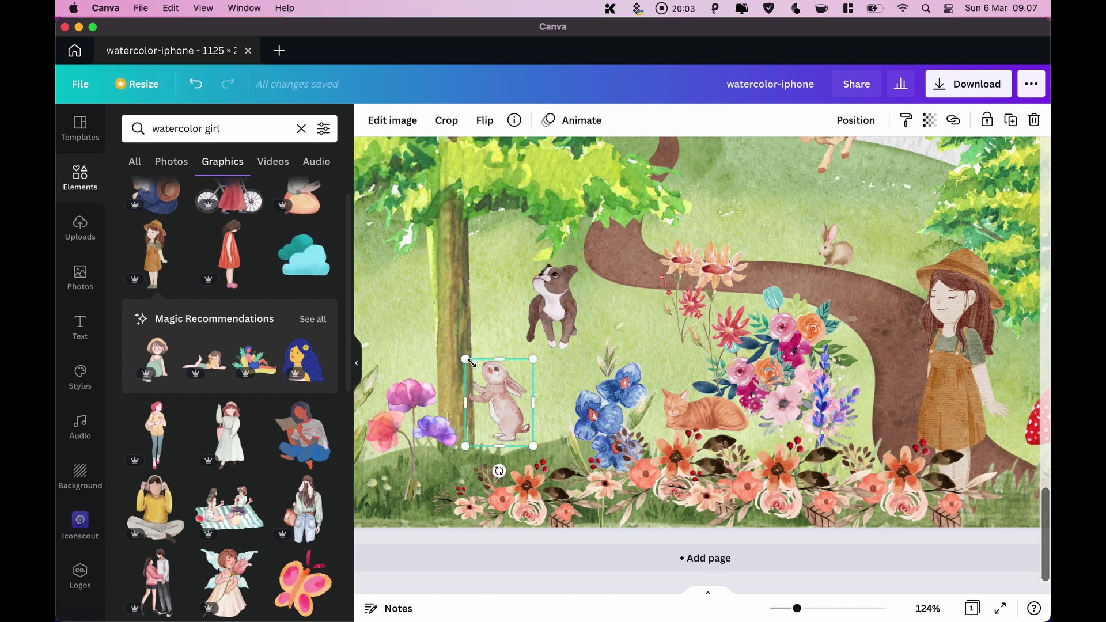
pyautogui.moveTo(533, 360); pyautogui.dragTo(518, 375)
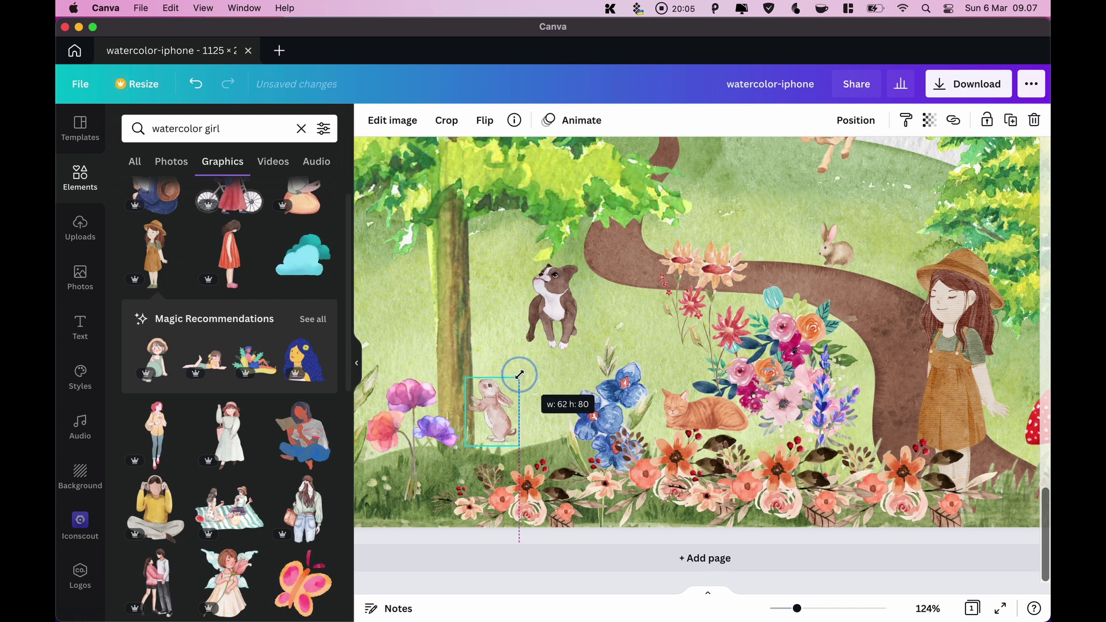
pyautogui.click(580, 363)
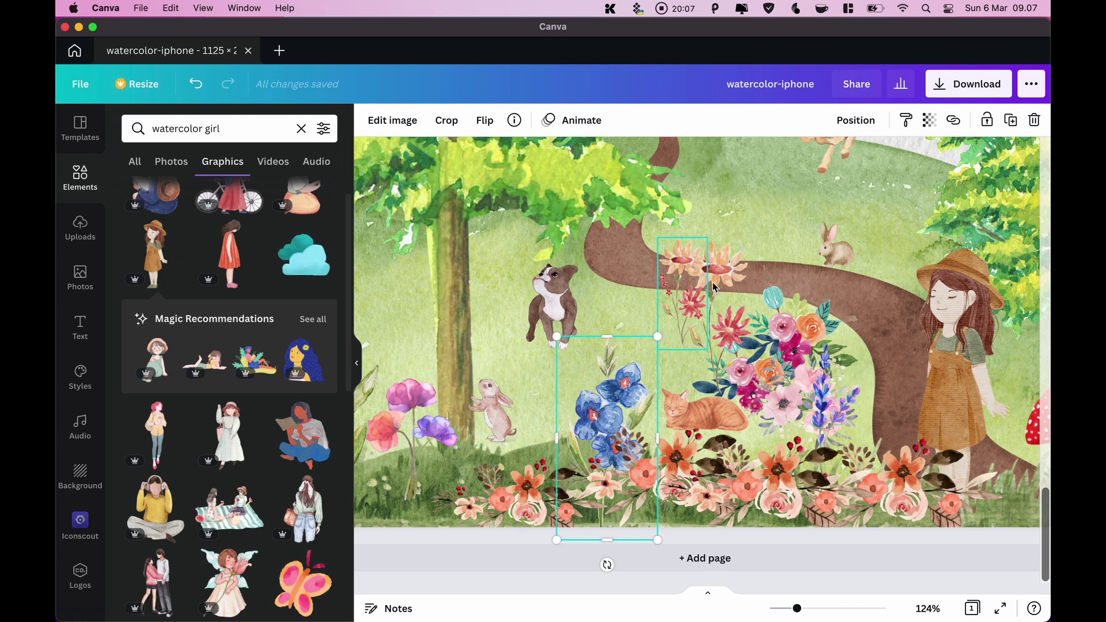
# Move the upper rose bouquet from beside the path to the hillside above it, shrink it, and rotate it closer to level
pyautogui.click(788, 342)
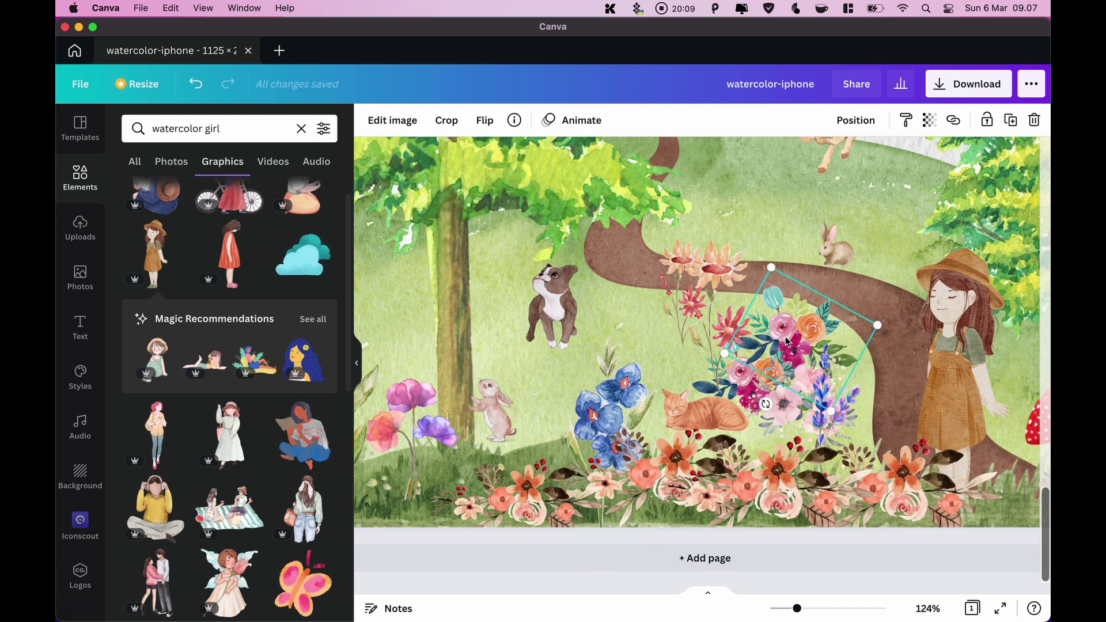
pyautogui.moveTo(788, 341); pyautogui.dragTo(739, 203)
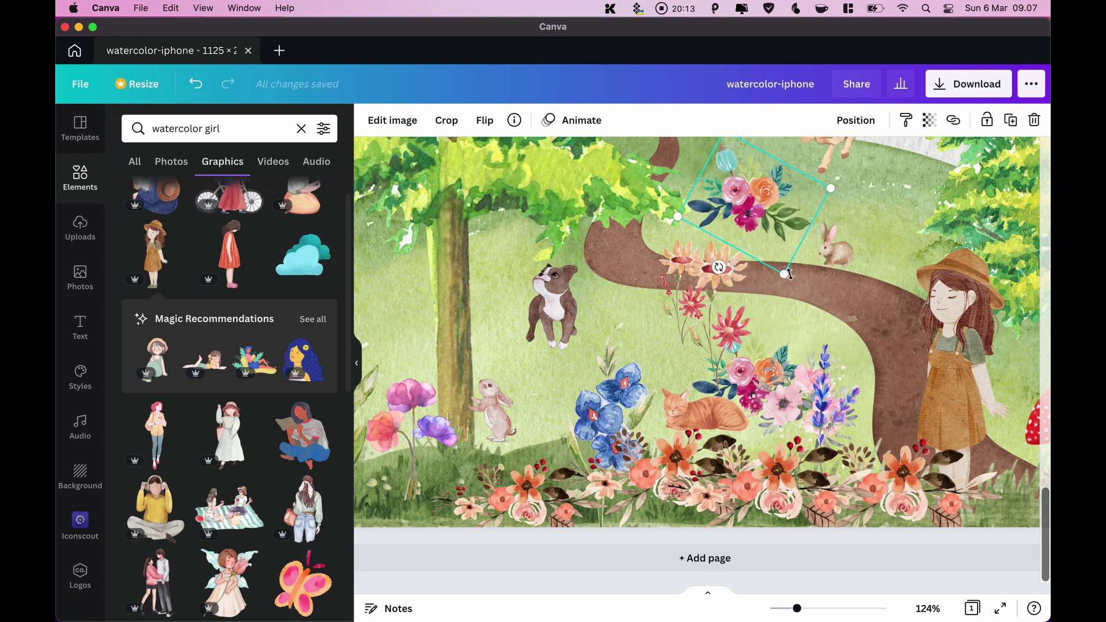
pyautogui.moveTo(789, 274); pyautogui.dragTo(765, 226)
pyautogui.scroll(2, 754, 241)
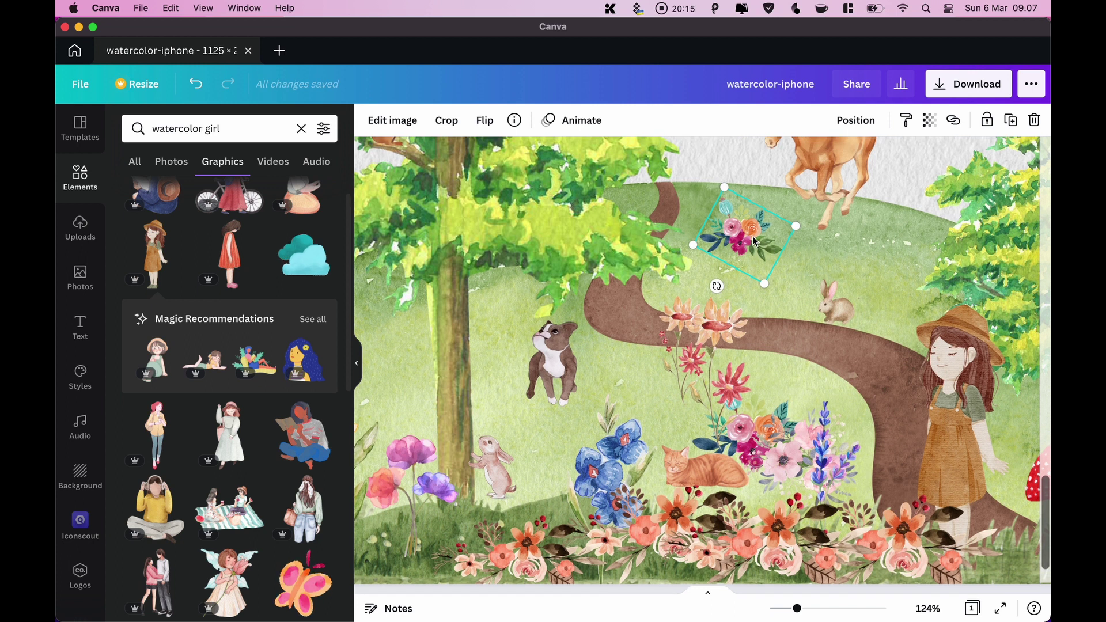
pyautogui.moveTo(716, 287); pyautogui.dragTo(736, 308)
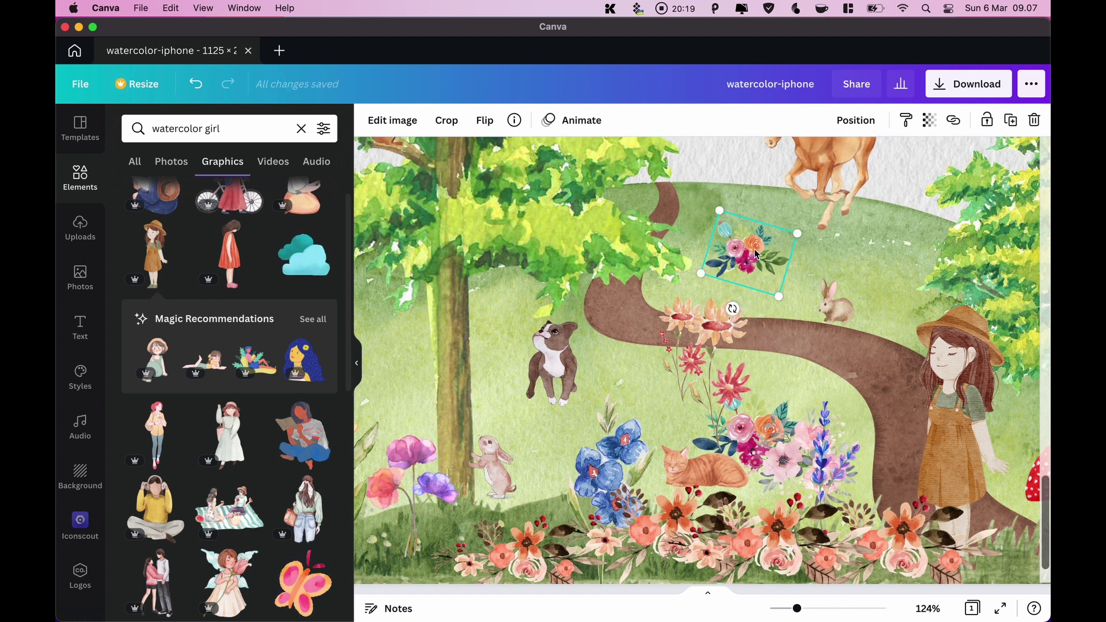
# Duplicate the small hillside bouquet twice in a diagonal row down toward the brown rabbit, and send the last copy backward
pyautogui.moveTo(755, 253); pyautogui.dragTo(764, 281)
pyautogui.press('super+d')
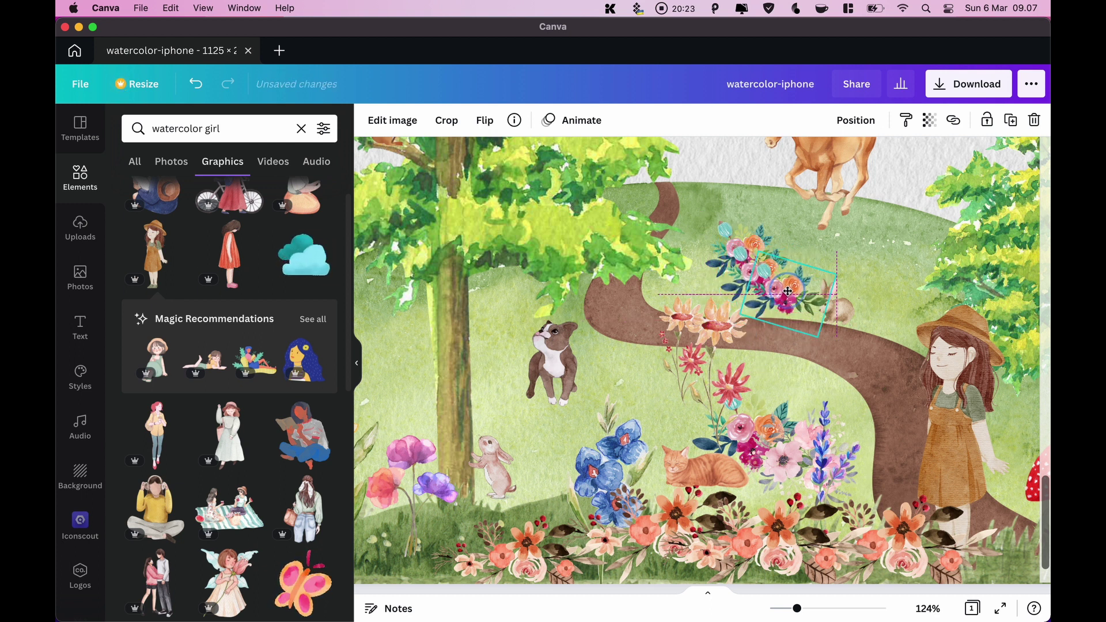
pyautogui.click(856, 120)
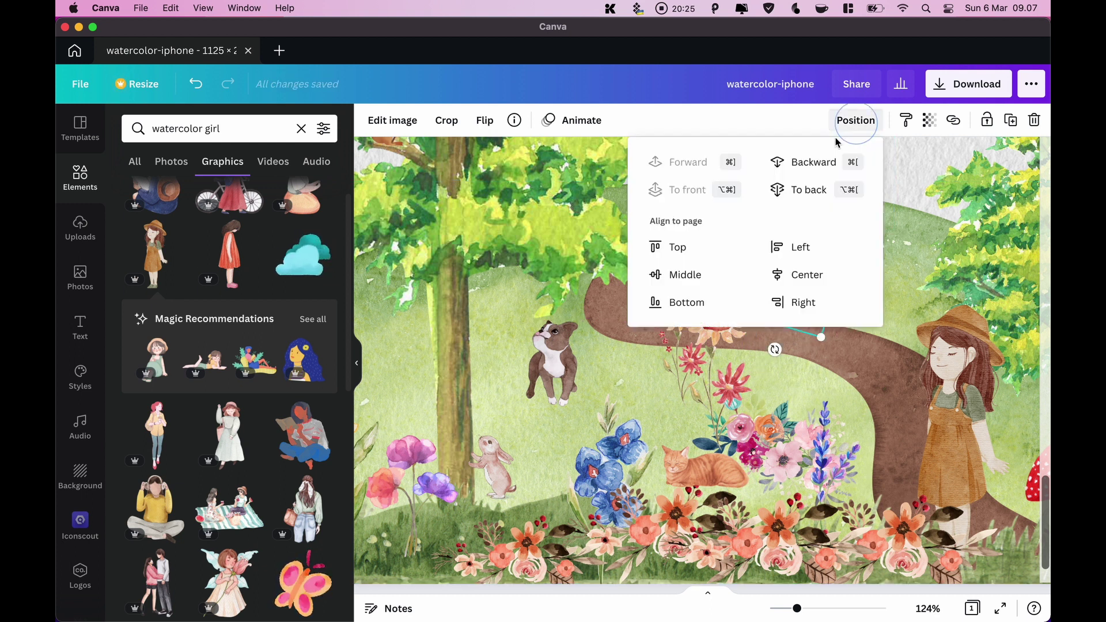
pyautogui.click(811, 163)
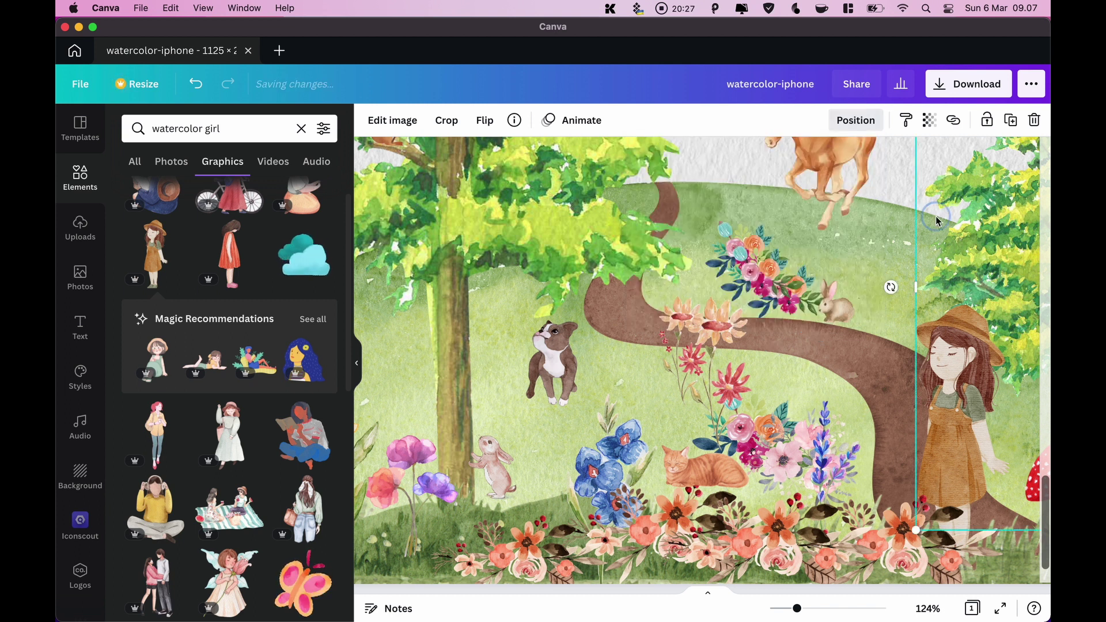
# Move the brown rabbit against the end of the bouquet row, enlarge it slightly, and nudge the middle bouquet
pyautogui.click(838, 308)
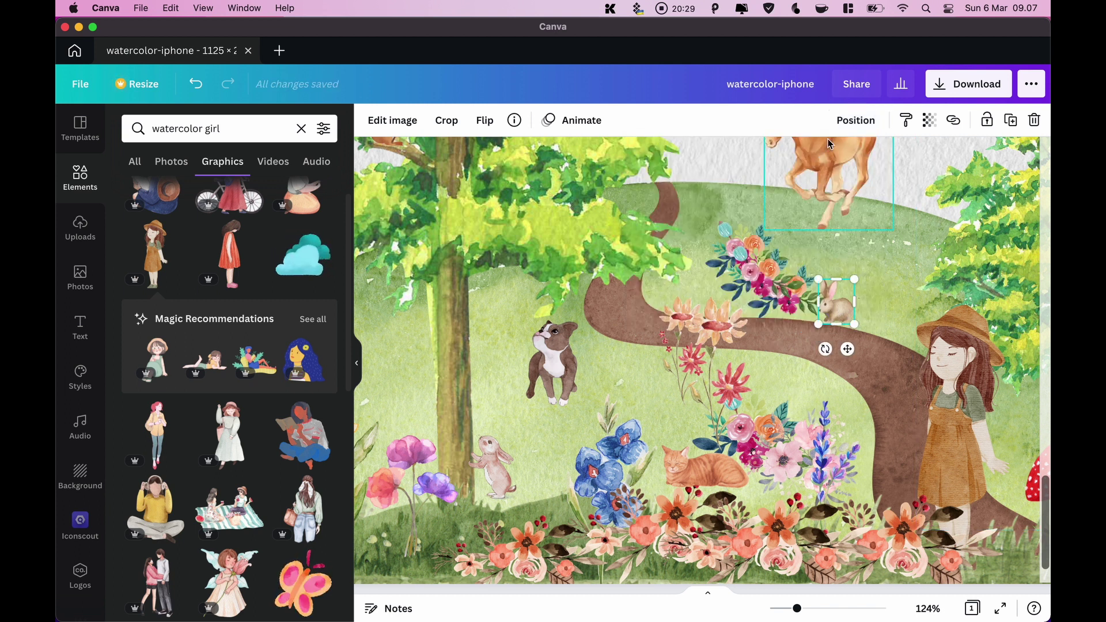
pyautogui.click(855, 121)
pyautogui.click(915, 238)
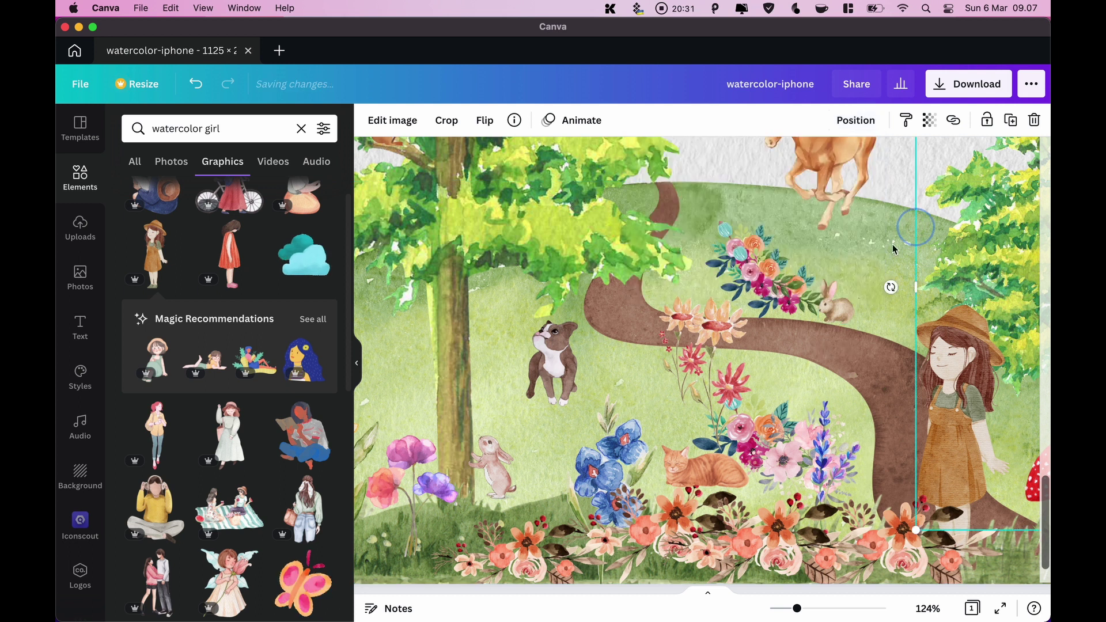
pyautogui.moveTo(842, 315); pyautogui.dragTo(836, 311)
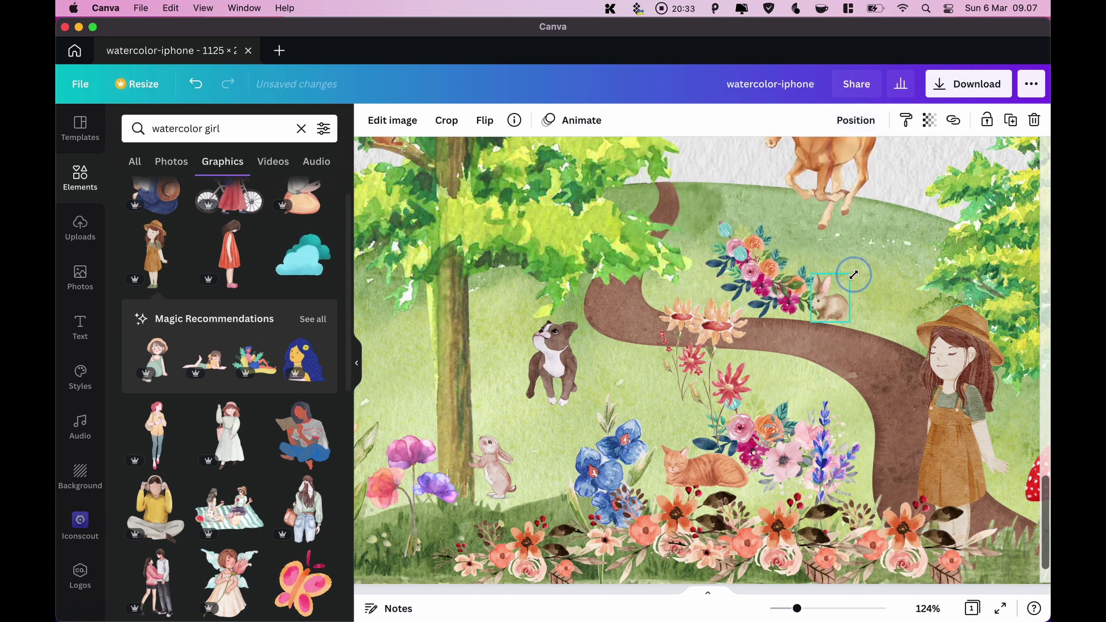
pyautogui.click(740, 249)
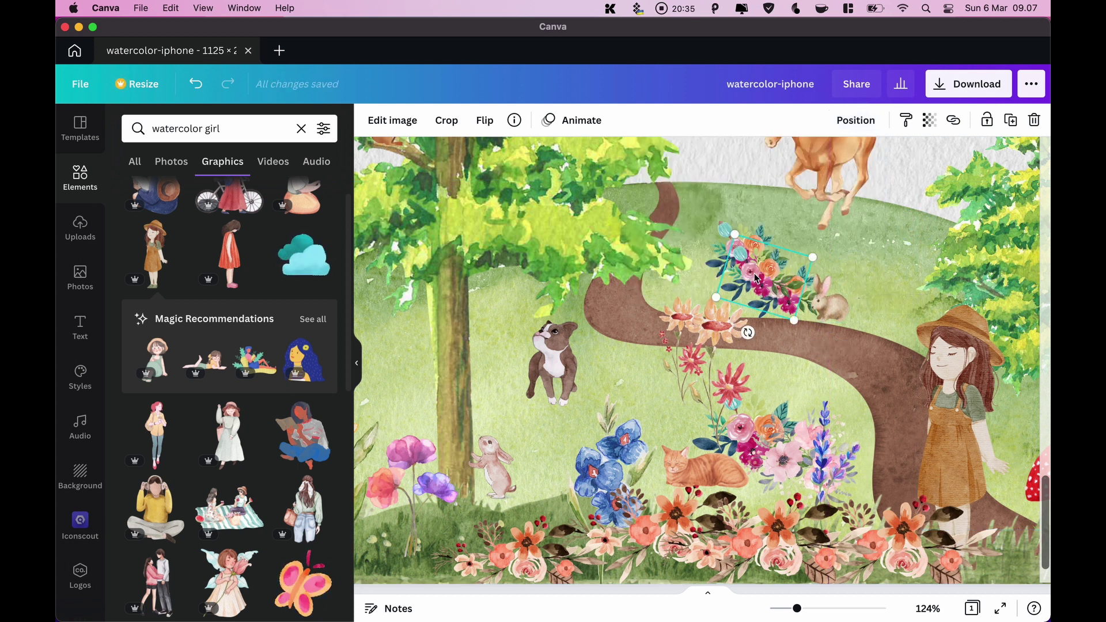
pyautogui.moveTo(756, 277); pyautogui.dragTo(758, 279)
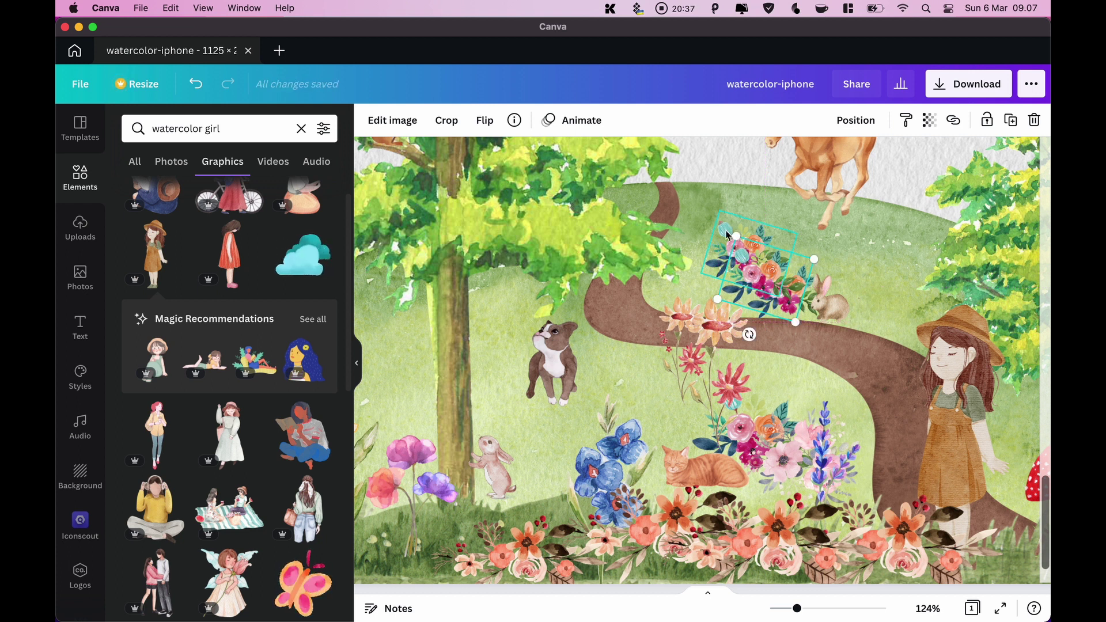
# Move the uppermost hillside bouquet down and left so it lines up with the other bouquets in the row
pyautogui.moveTo(727, 234); pyautogui.dragTo(713, 248)
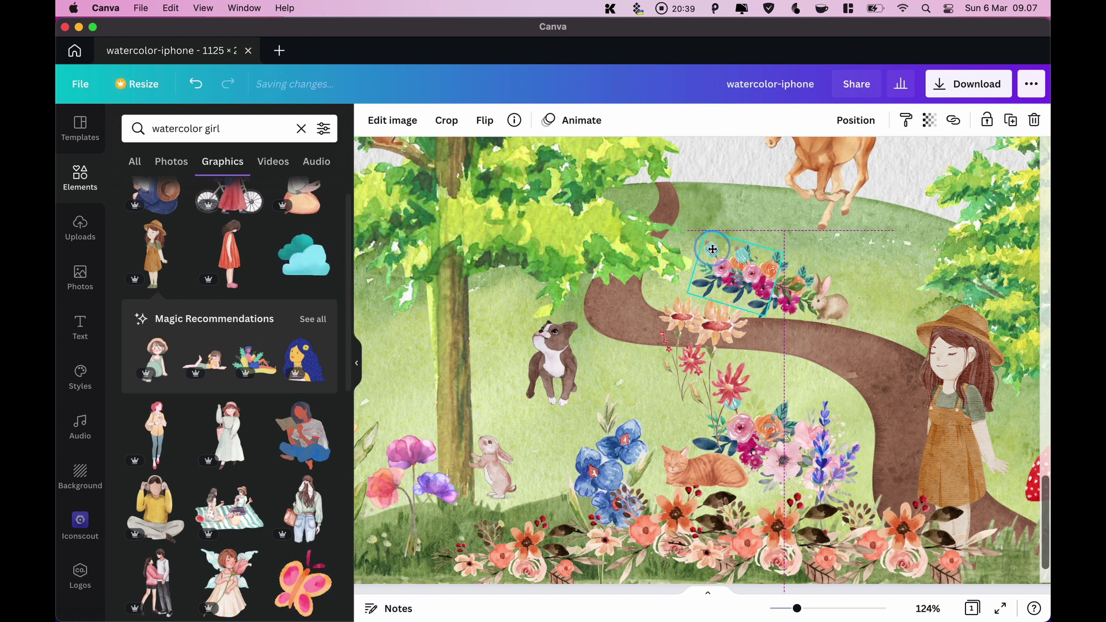
pyautogui.click(861, 258)
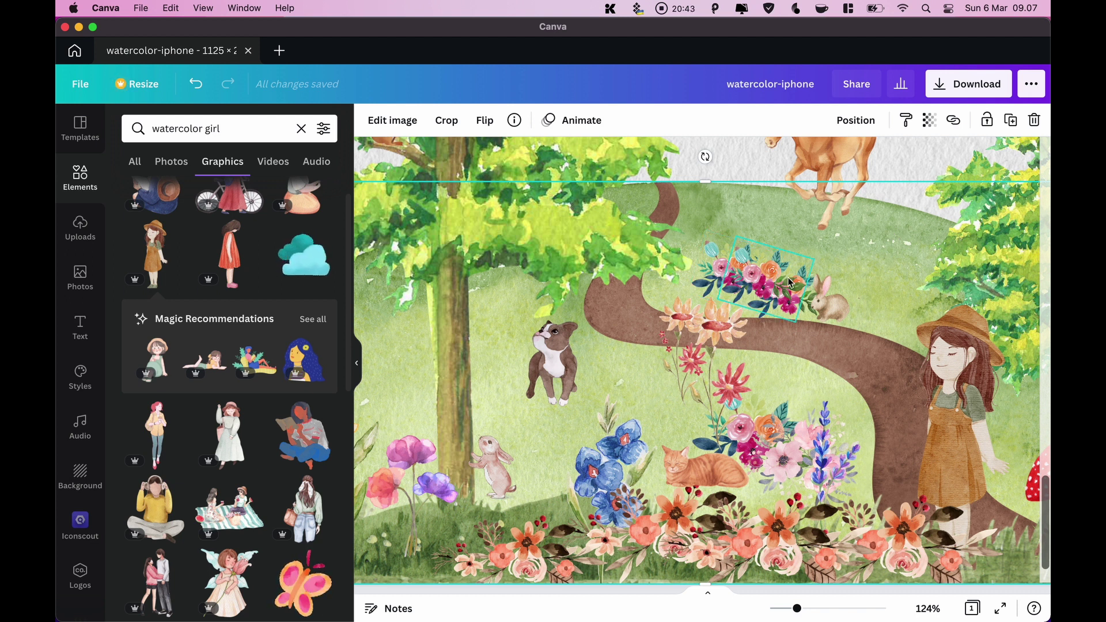
# Enlarge the girl in the straw hat slightly on the path beside the green tree
pyautogui.moveTo(797, 608); pyautogui.dragTo(786, 608)
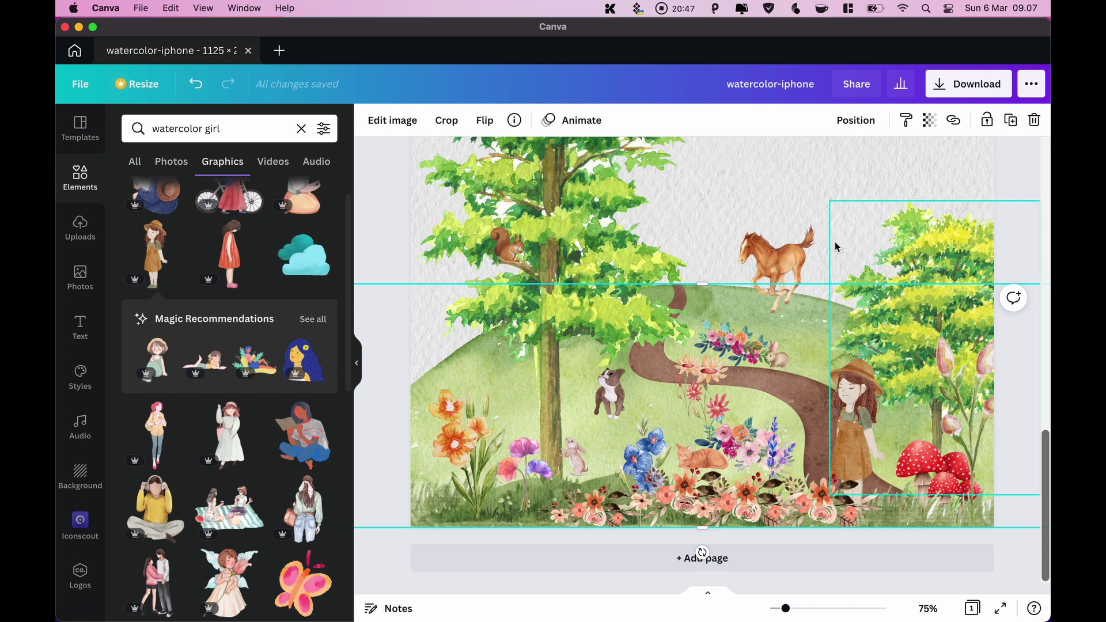
pyautogui.scroll(2, 832, 254)
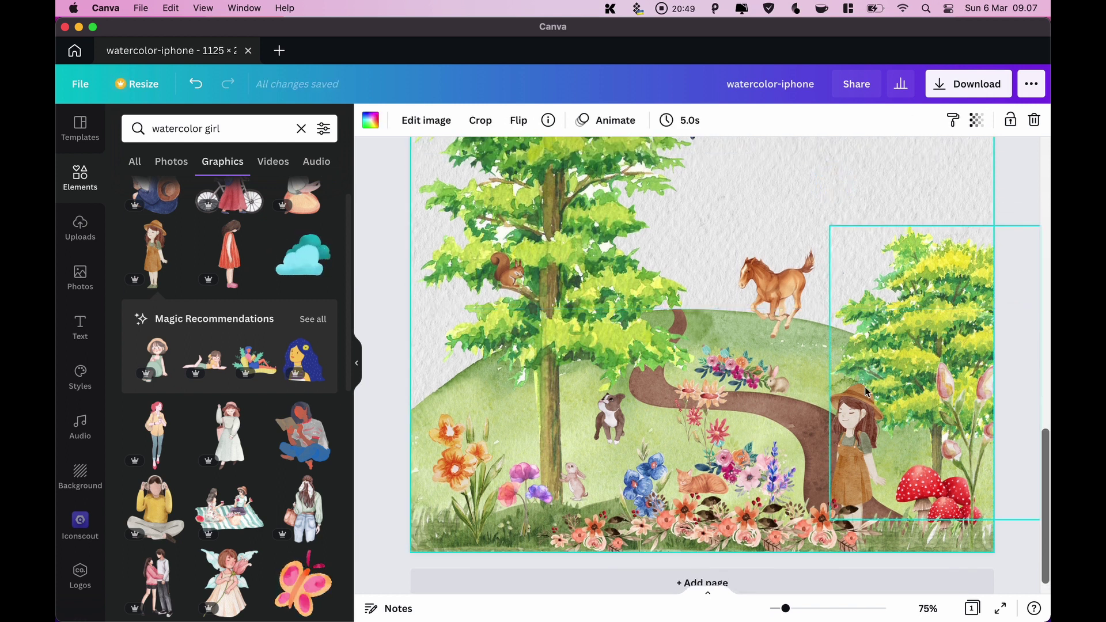
pyautogui.click(838, 395)
pyautogui.moveTo(830, 384); pyautogui.dragTo(827, 376)
# Shrink the peach flower cluster in front of the girl and shift it clear of her feet, moving the lavender closer to her
pyautogui.moveTo(810, 531); pyautogui.dragTo(730, 533)
pyautogui.press('super+z')
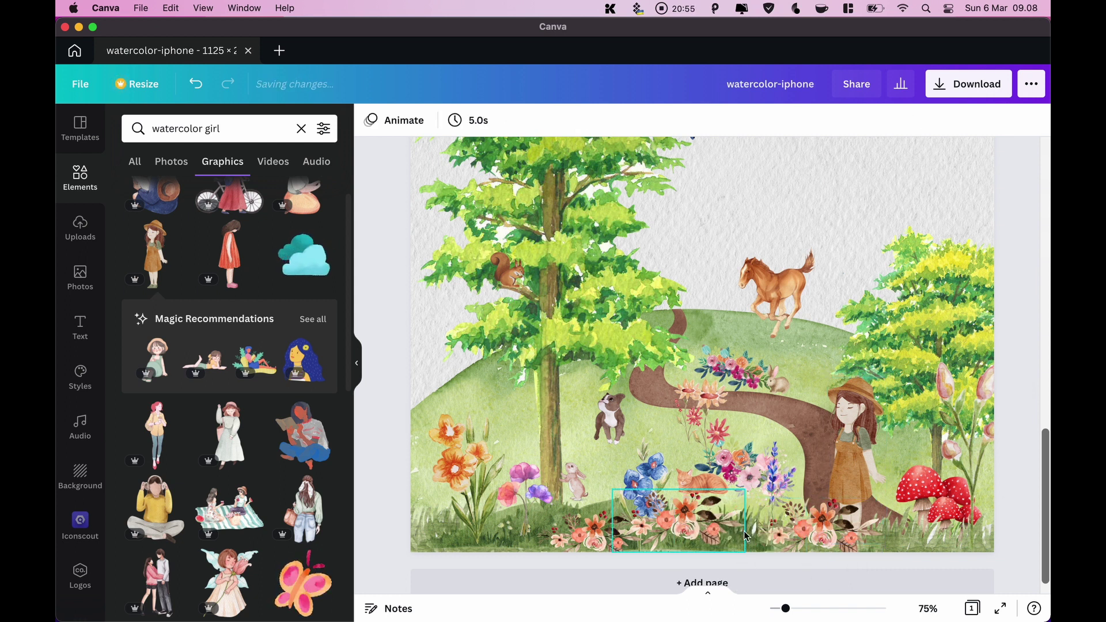
pyautogui.moveTo(818, 533); pyautogui.dragTo(800, 530)
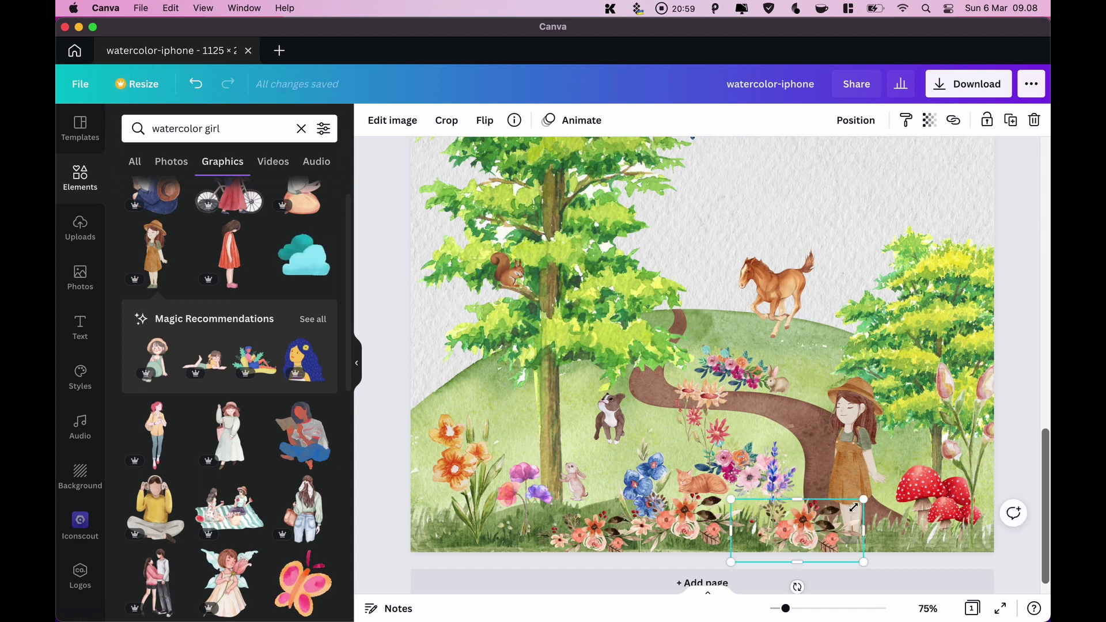
pyautogui.moveTo(860, 501); pyautogui.dragTo(799, 543)
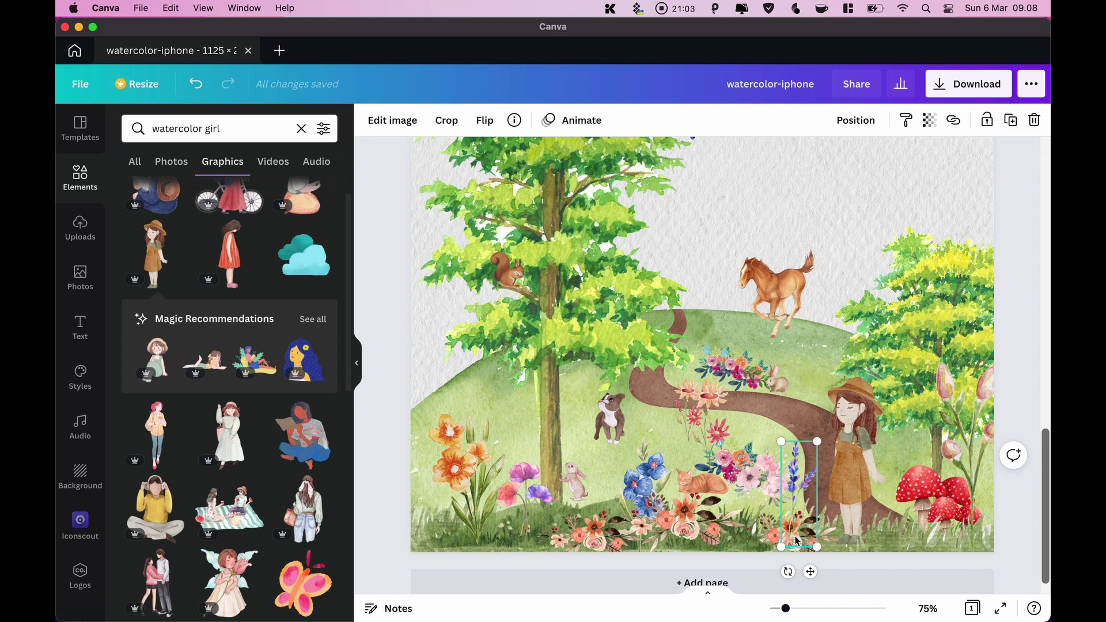
# Move the girl slightly left beside the lavender and enlarge her a little more
pyautogui.click(857, 527)
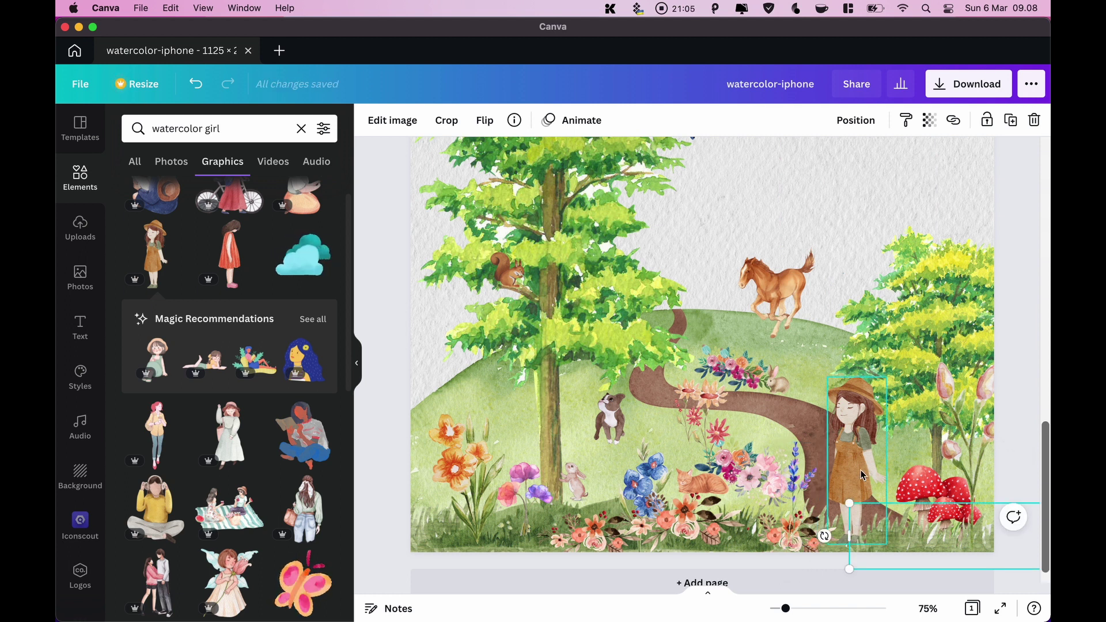
pyautogui.click(885, 225)
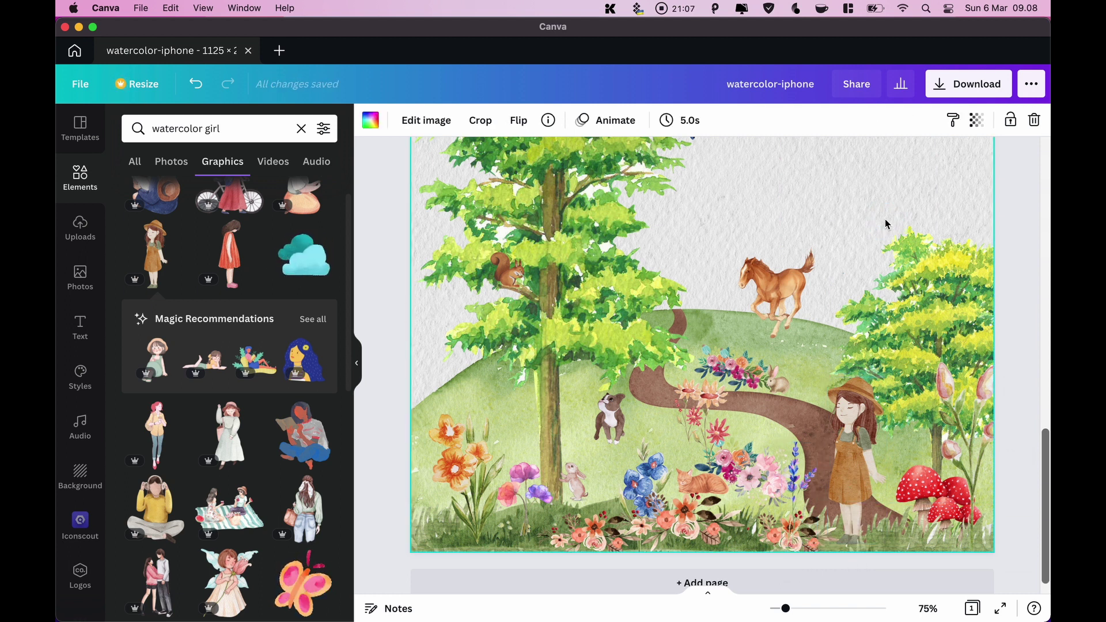
pyautogui.moveTo(863, 468); pyautogui.dragTo(848, 462)
pyautogui.moveTo(814, 378); pyautogui.dragTo(803, 365)
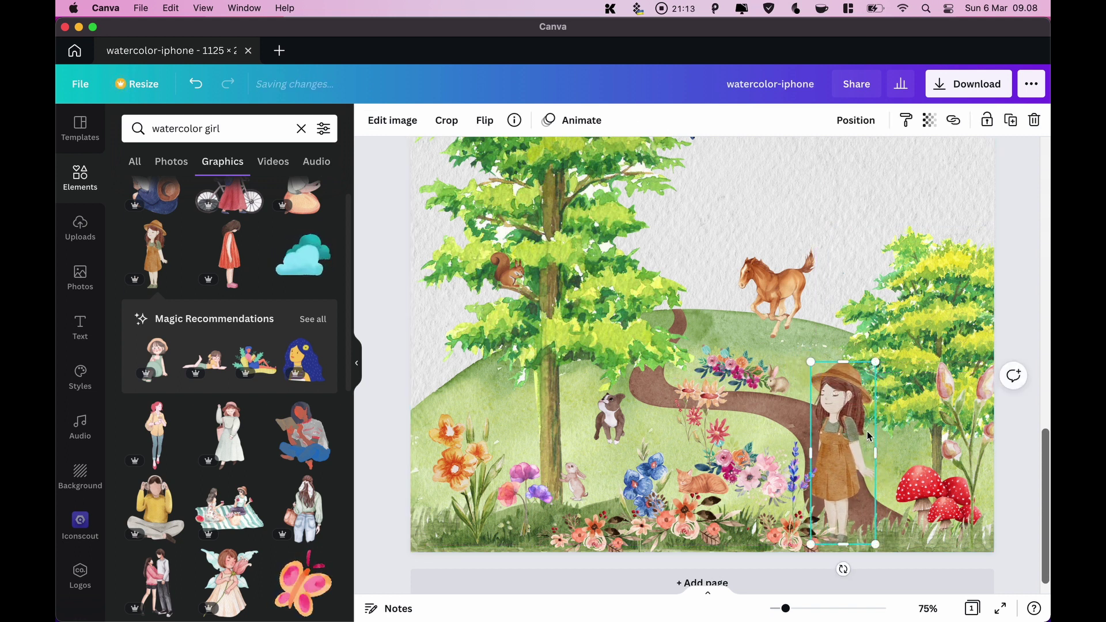
# Shrink the tree behind the mushrooms slightly and move it higher up the hillside
pyautogui.click(920, 405)
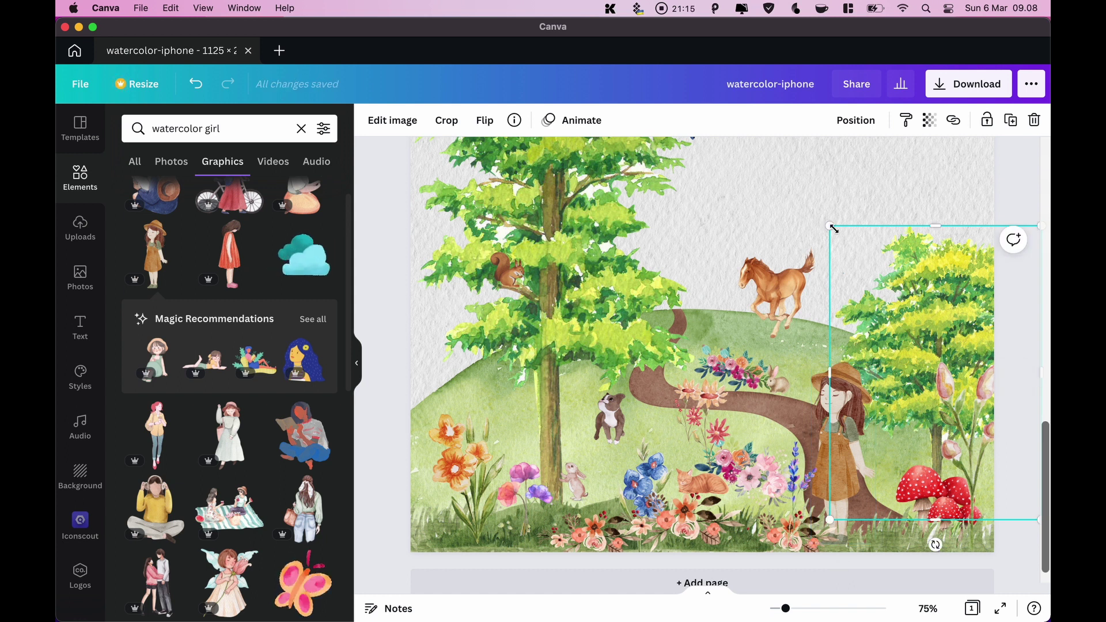
pyautogui.moveTo(834, 230)
pyautogui.mouseDown()
pyautogui.moveTo(859, 250)
pyautogui.moveTo(847, 242)
pyautogui.mouseUp()
pyautogui.moveTo(945, 323); pyautogui.dragTo(949, 300)
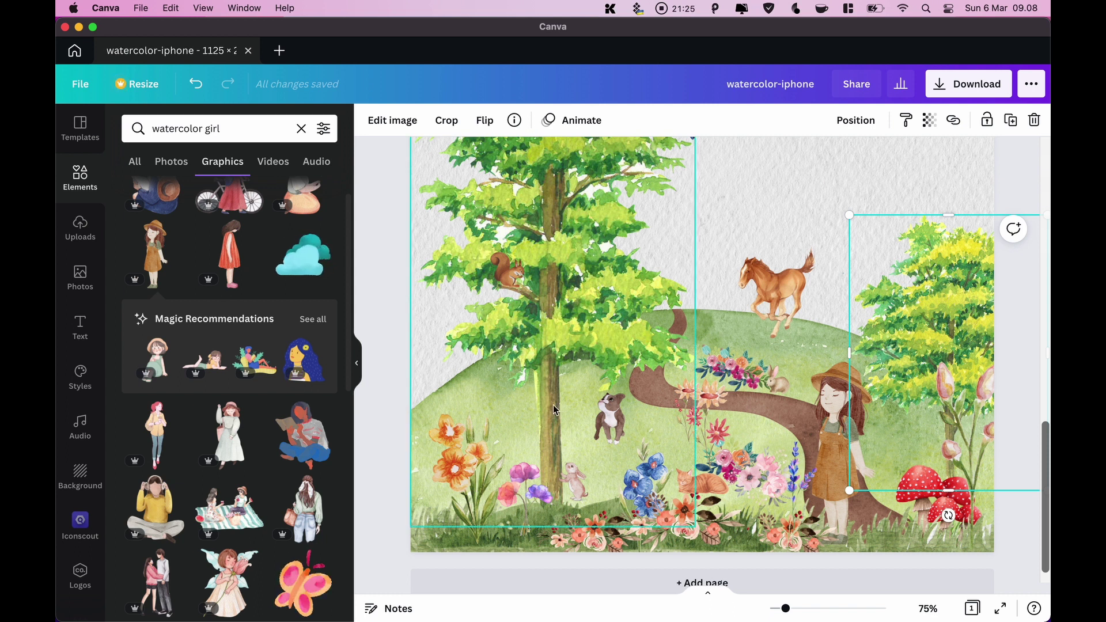
# Place a slightly smaller copy of the pink and purple flowers at the page edge beside the red mushrooms
pyautogui.click(531, 499)
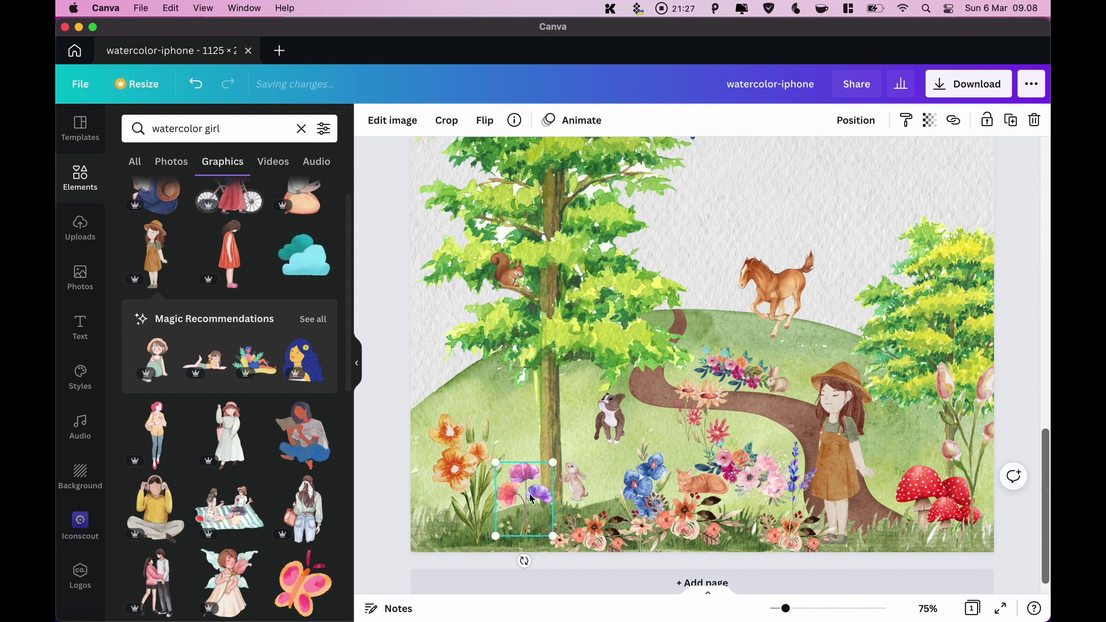
pyautogui.moveTo(531, 499); pyautogui.dragTo(976, 508)
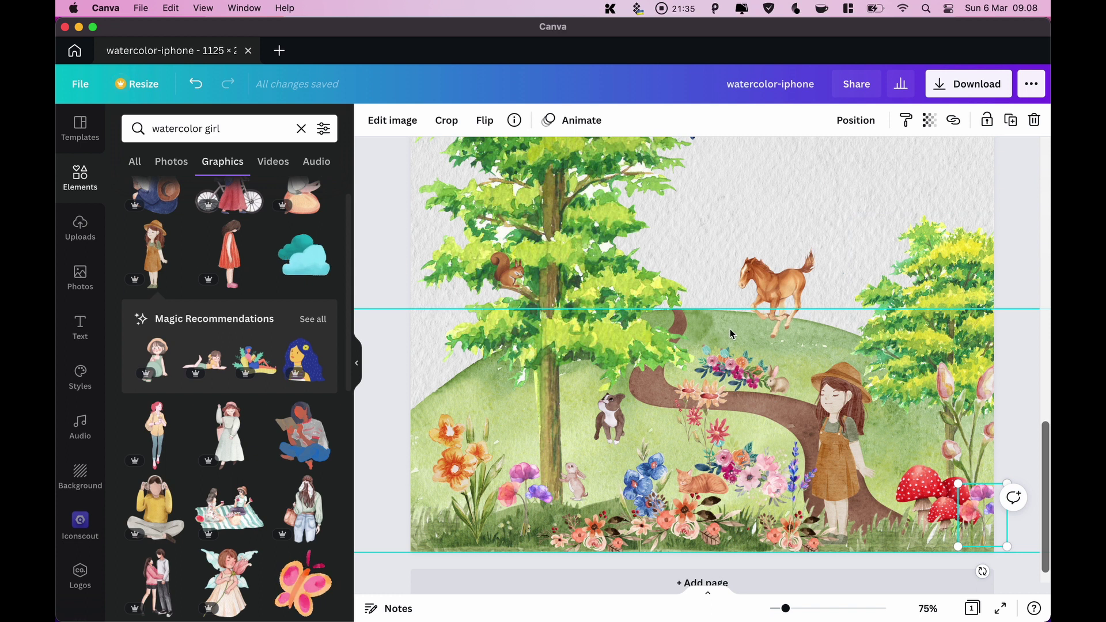
# Search the graphics library for "watercolor boy"
pyautogui.scroll(1, 730, 334)
pyautogui.moveTo(786, 609); pyautogui.dragTo(776, 609)
pyautogui.scroll(5, 943, 316)
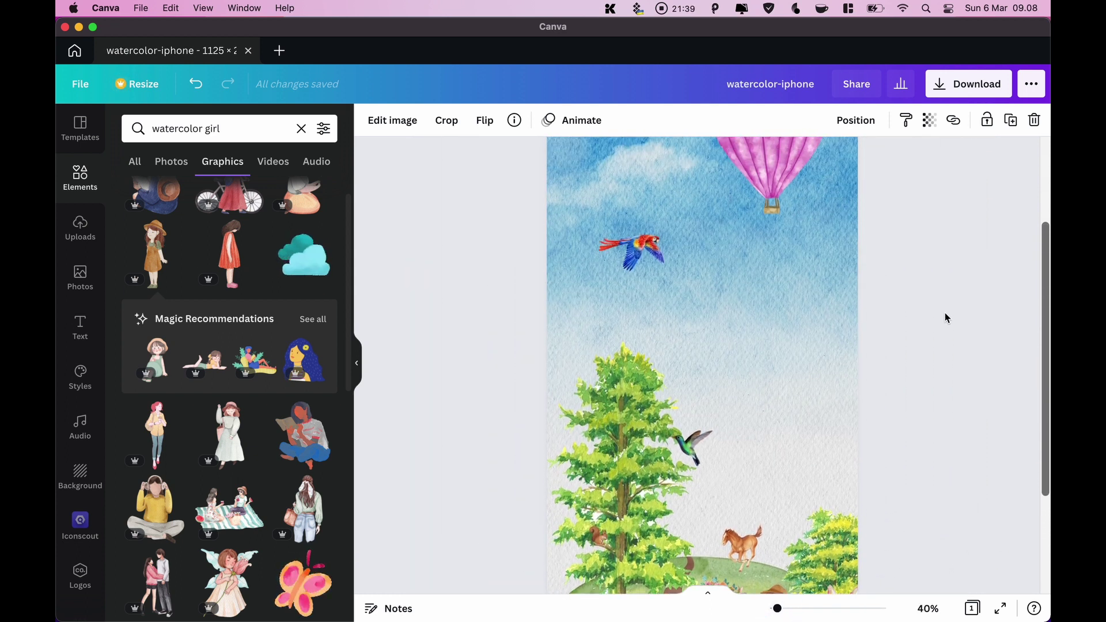
pyautogui.scroll(1, 945, 317)
pyautogui.click(236, 128)
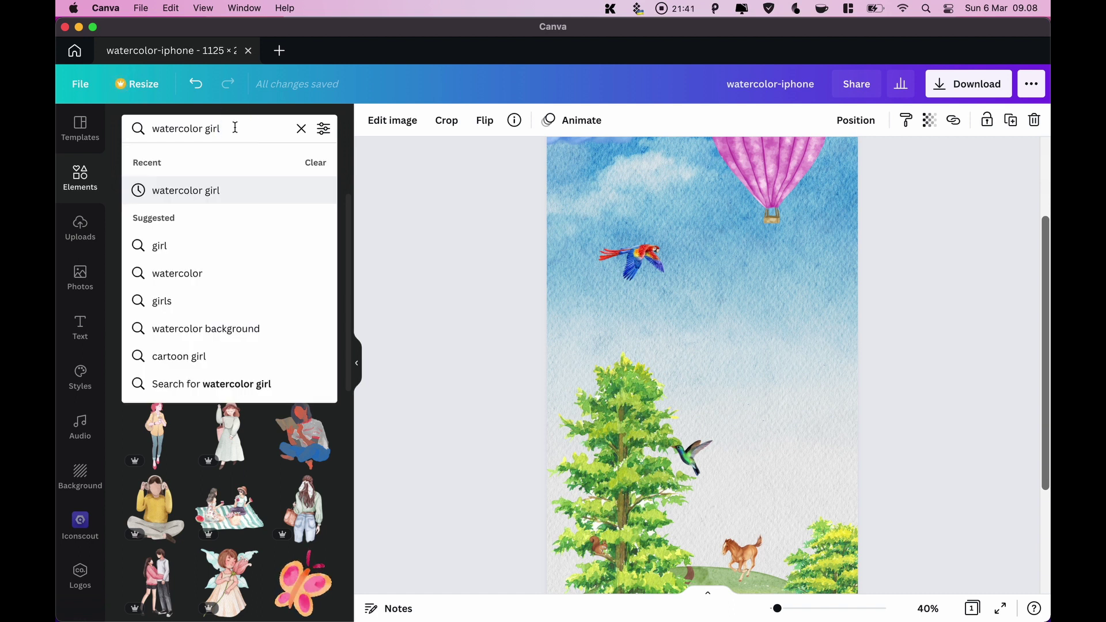
pyautogui.press('BackSpace')
pyautogui.press('BackSpace')
pyautogui.press('BackSpace')
pyautogui.press('BackSpace')
pyautogui.write('boy')
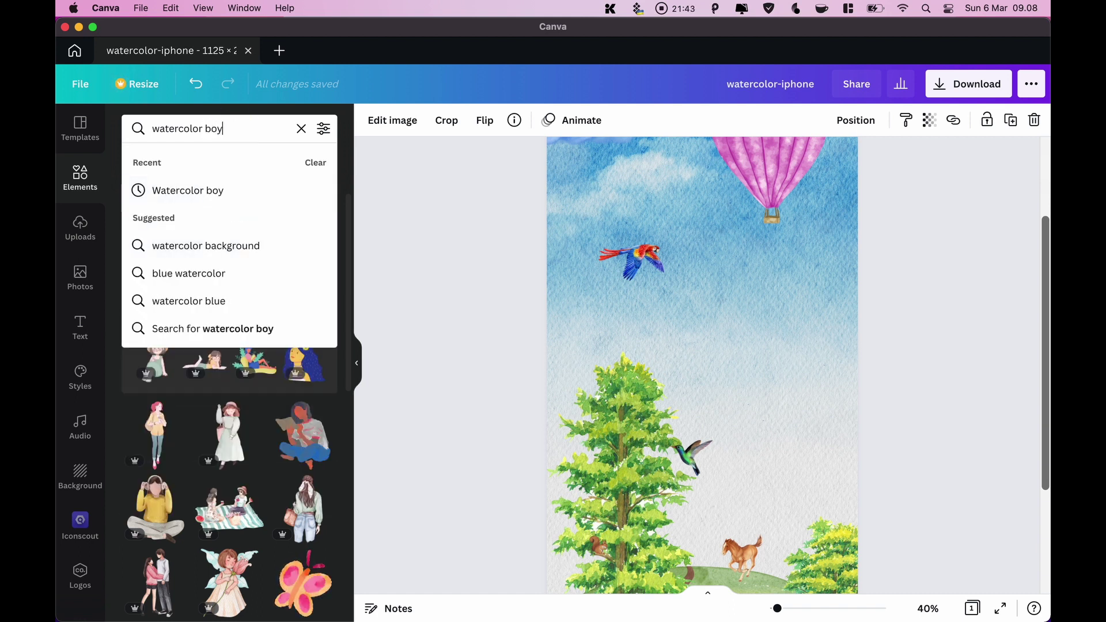
pyautogui.press('Return')
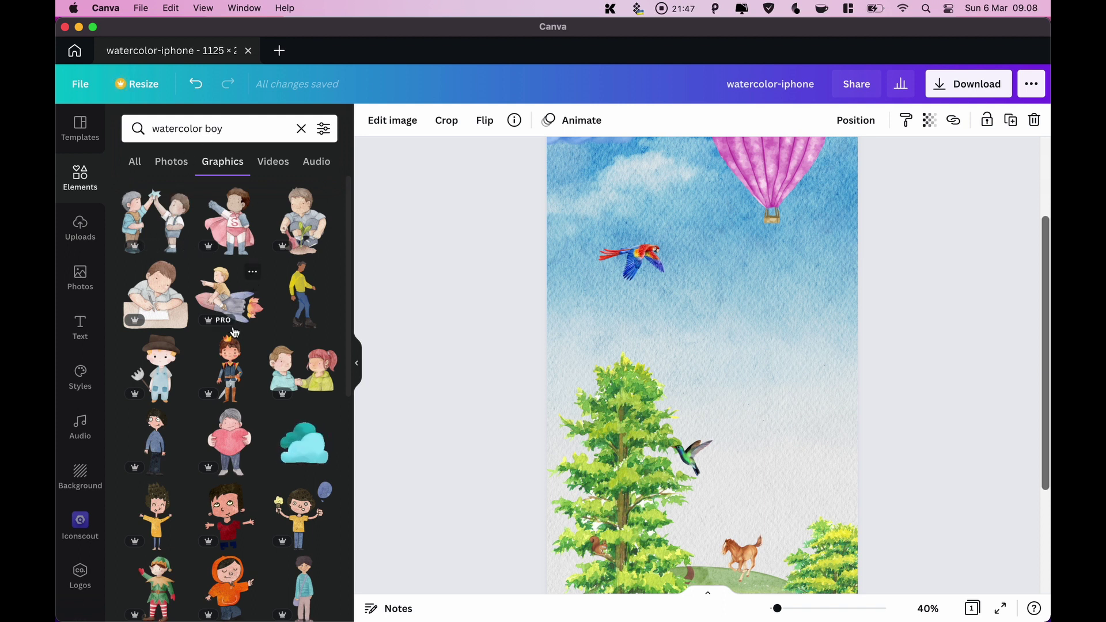
# Add the crowned prince boy graphic to the page, scale it down, and place it just below the hot-air balloon
pyautogui.click(229, 362)
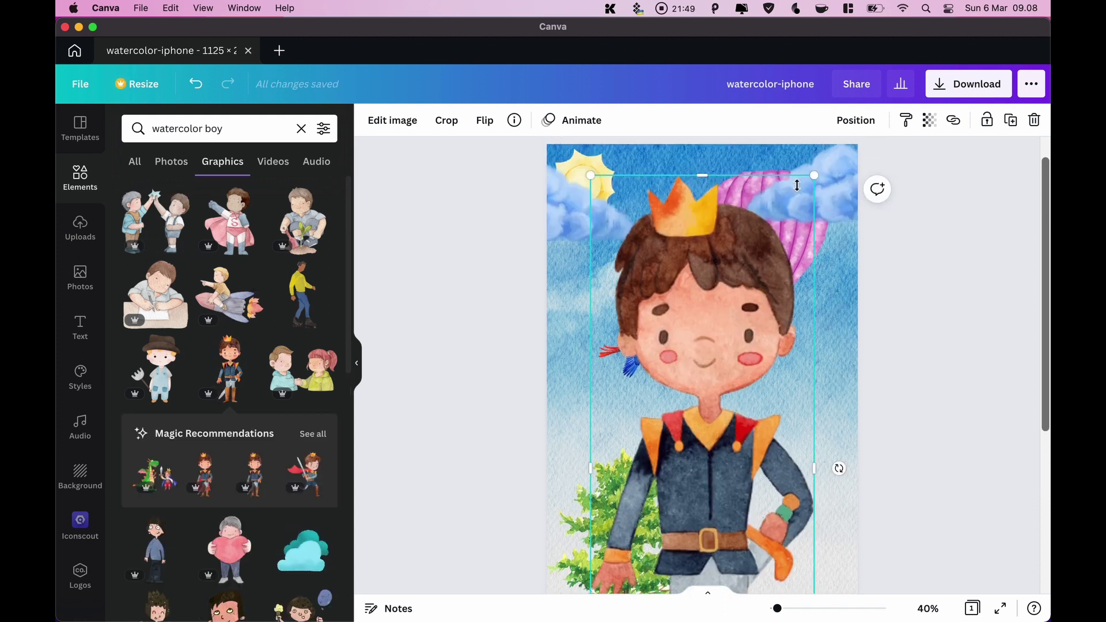
pyautogui.moveTo(815, 174); pyautogui.dragTo(742, 364)
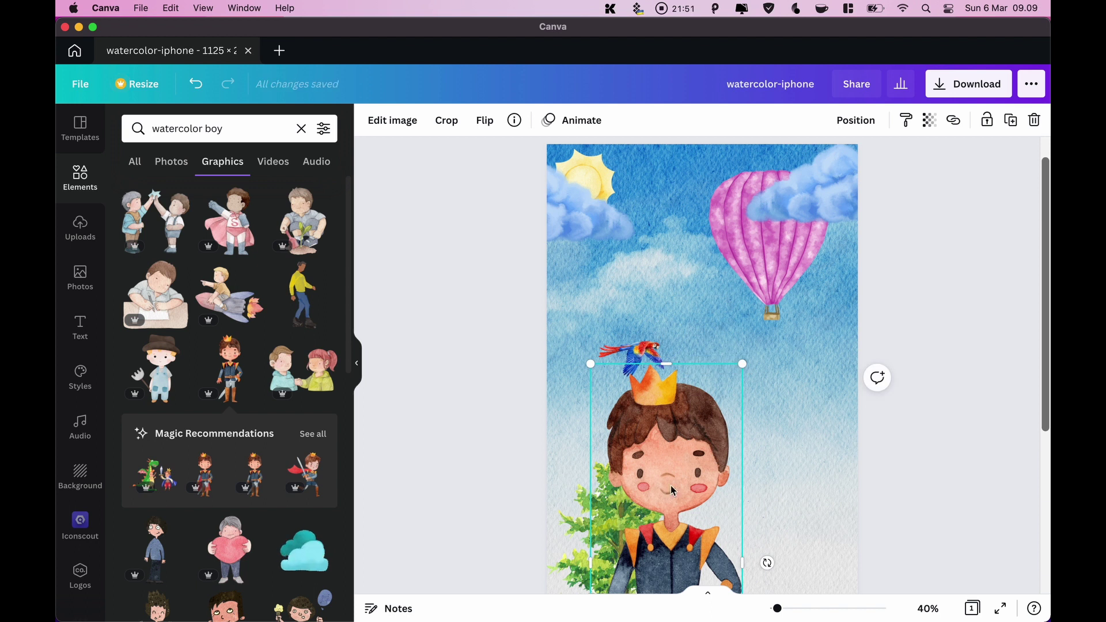
pyautogui.moveTo(678, 478); pyautogui.dragTo(784, 361)
pyautogui.moveTo(844, 245); pyautogui.dragTo(789, 392)
pyautogui.moveTo(743, 451); pyautogui.dragTo(777, 319)
pyautogui.moveTo(806, 283); pyautogui.dragTo(770, 376)
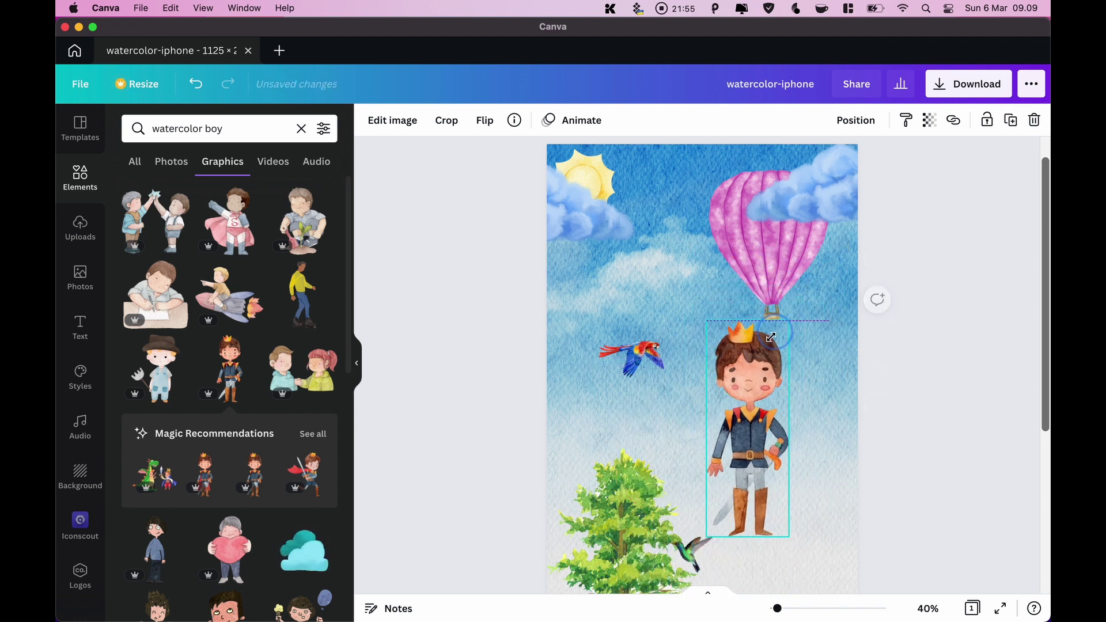
# Shrink the prince boy to basket size and position him in the hot-air balloon's basket
pyautogui.moveTo(778, 609); pyautogui.dragTo(788, 609)
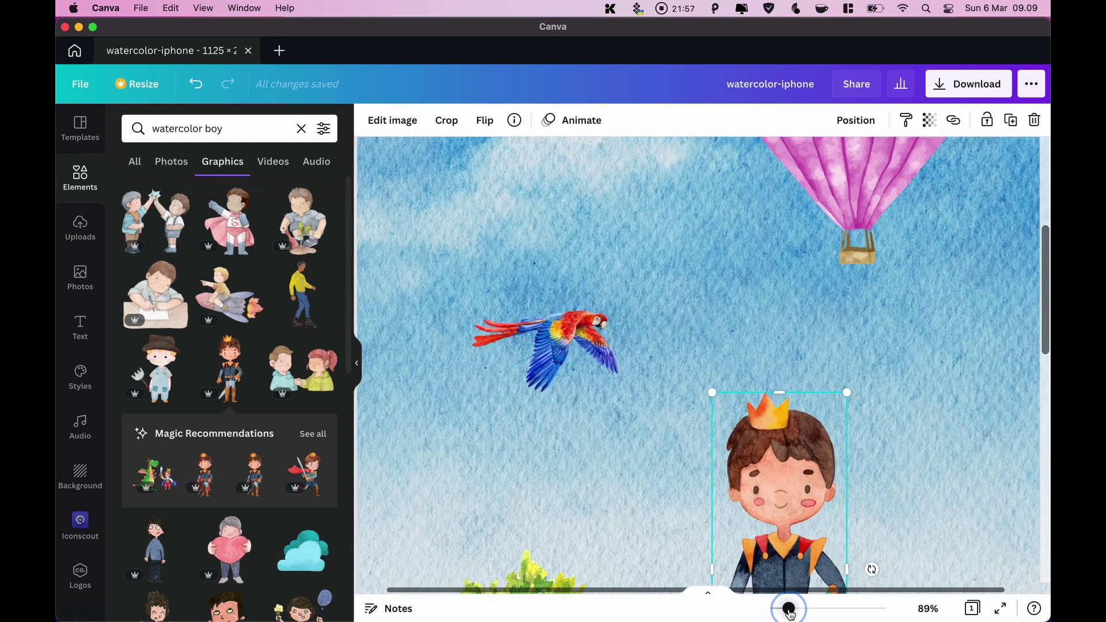
pyautogui.moveTo(842, 395); pyautogui.dragTo(787, 436)
pyautogui.moveTo(769, 493); pyautogui.dragTo(847, 284)
pyautogui.moveTo(860, 235); pyautogui.dragTo(832, 310)
pyautogui.moveTo(834, 385); pyautogui.dragTo(869, 286)
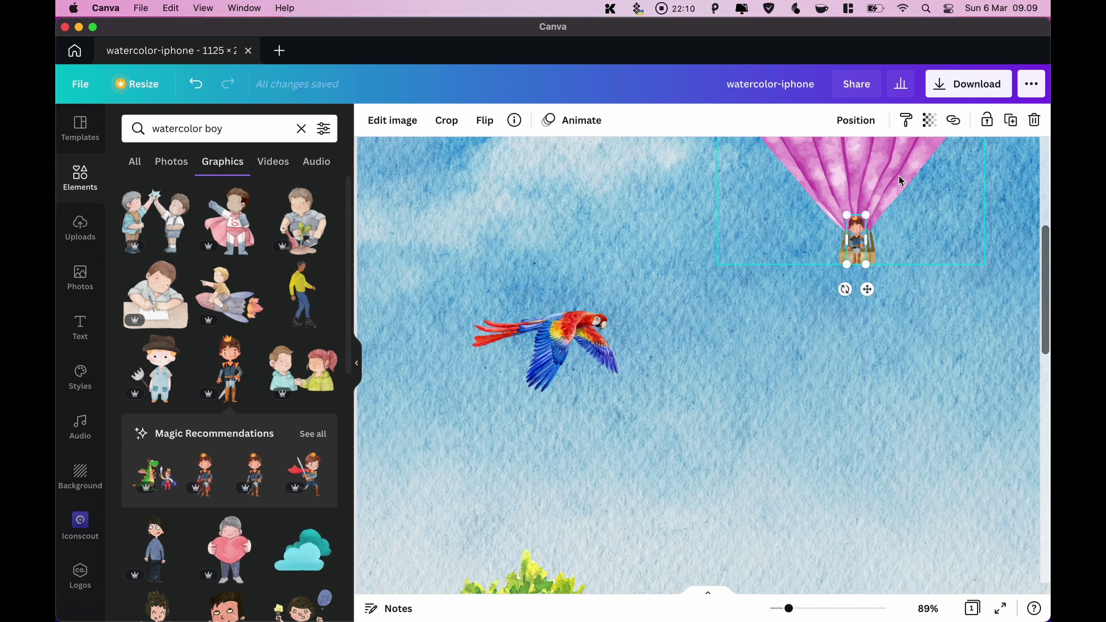
pyautogui.click(850, 126)
pyautogui.click(810, 161)
pyautogui.click(959, 249)
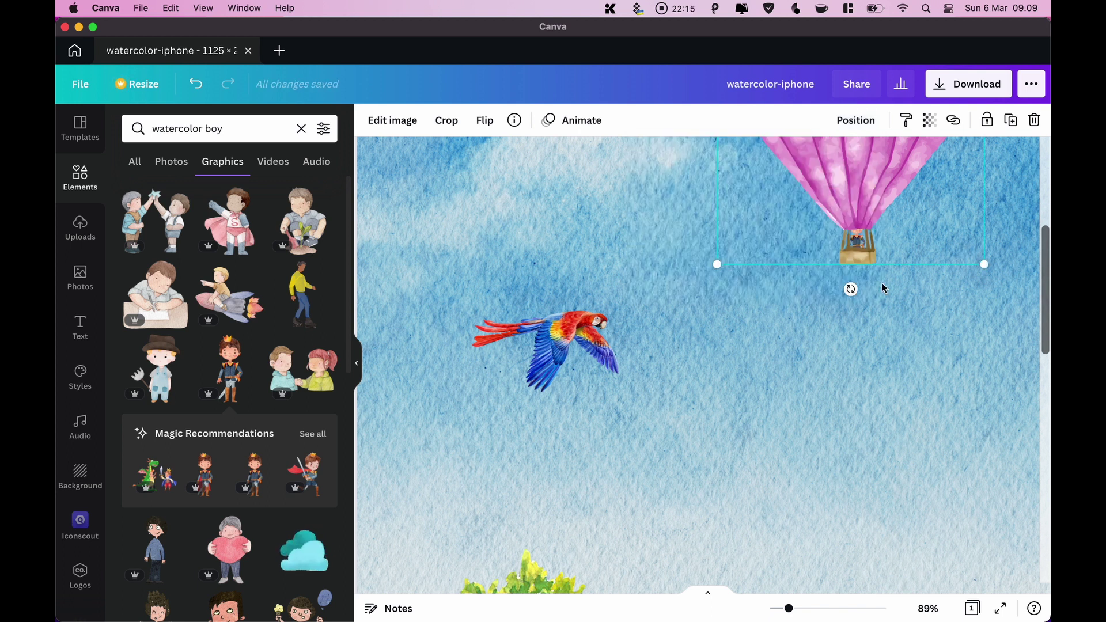
pyautogui.click(882, 311)
pyautogui.click(859, 243)
pyautogui.moveTo(859, 243); pyautogui.dragTo(860, 248)
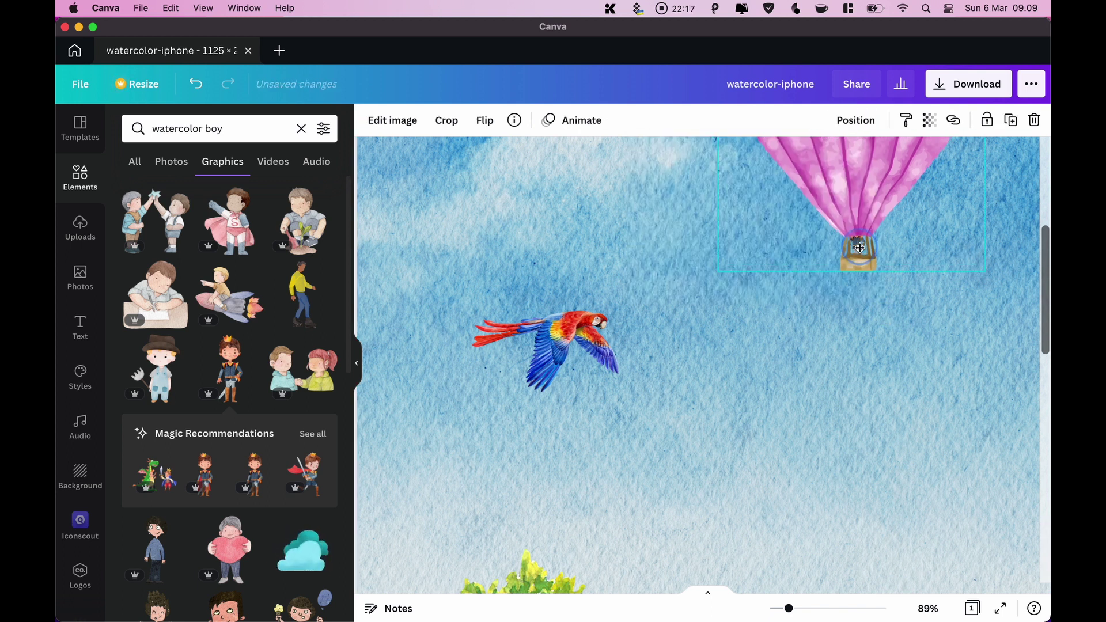
pyautogui.press('super+z')
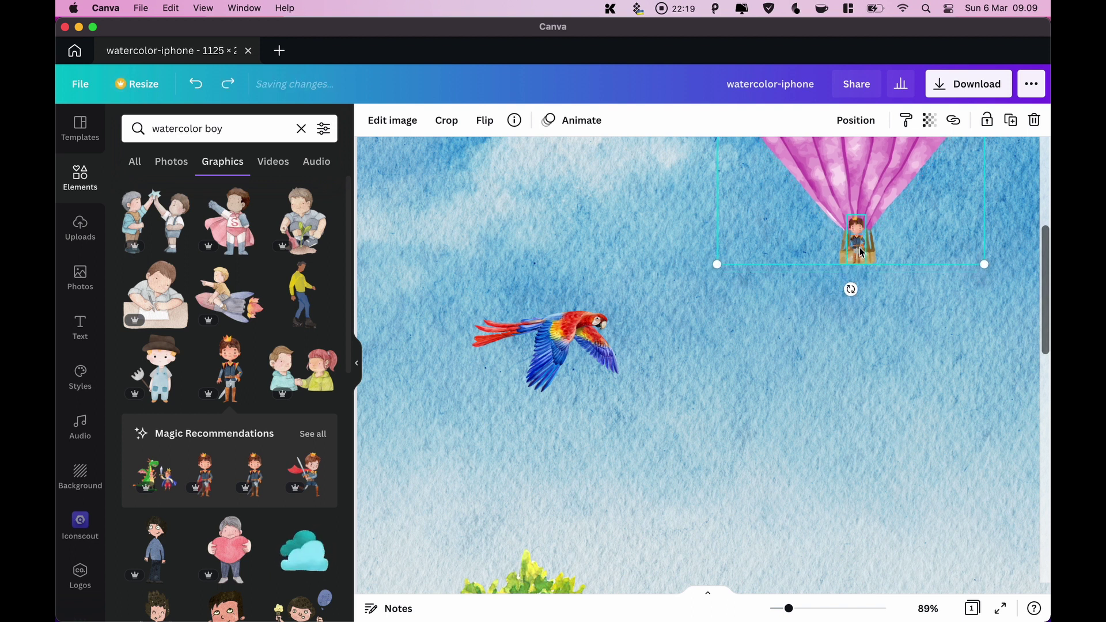
# Shrink the prince boy slightly, lower him within the balloon's basket, and send him backward behind the balloon
pyautogui.moveTo(861, 236); pyautogui.dragTo(859, 259)
pyautogui.moveTo(866, 300); pyautogui.dragTo(868, 296)
pyautogui.click(856, 122)
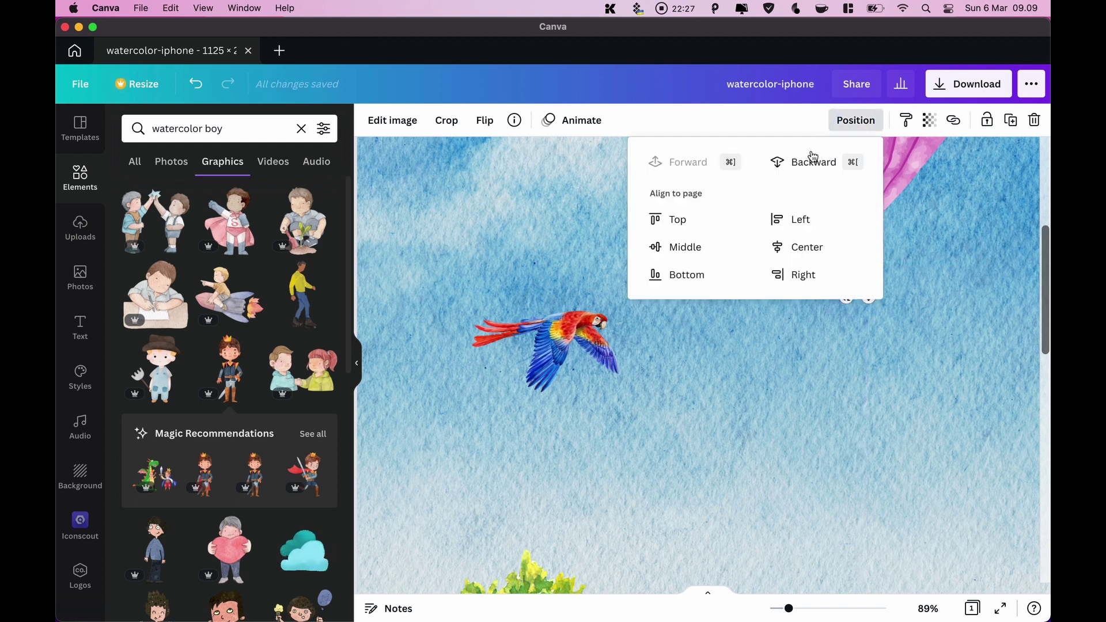
pyautogui.click(784, 162)
pyautogui.click(950, 265)
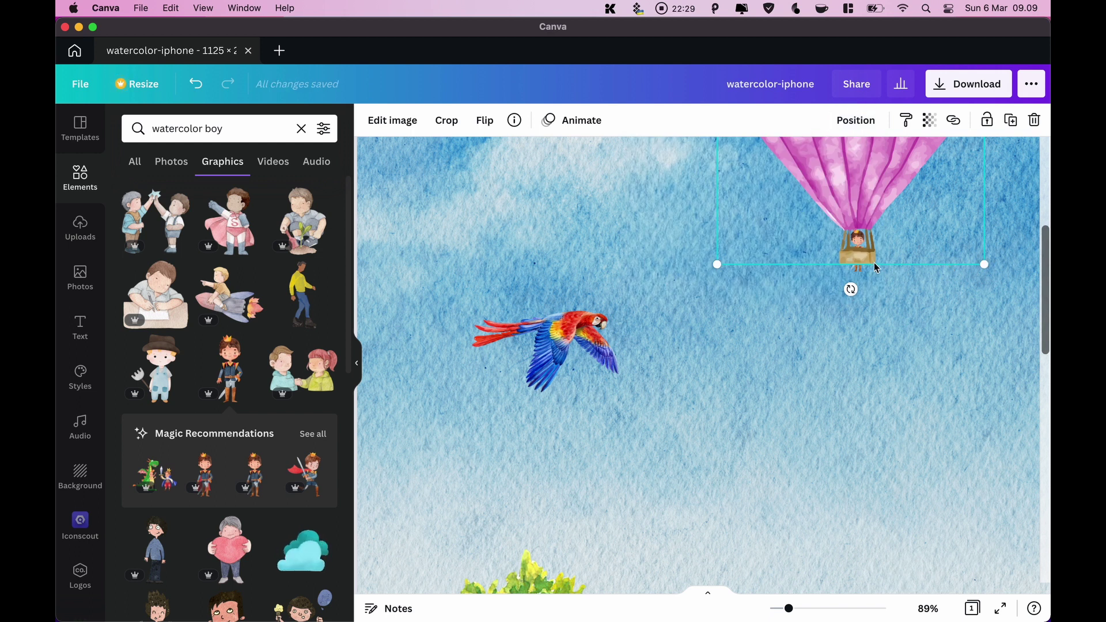
pyautogui.moveTo(985, 266); pyautogui.dragTo(996, 277)
pyautogui.moveTo(878, 203); pyautogui.dragTo(878, 197)
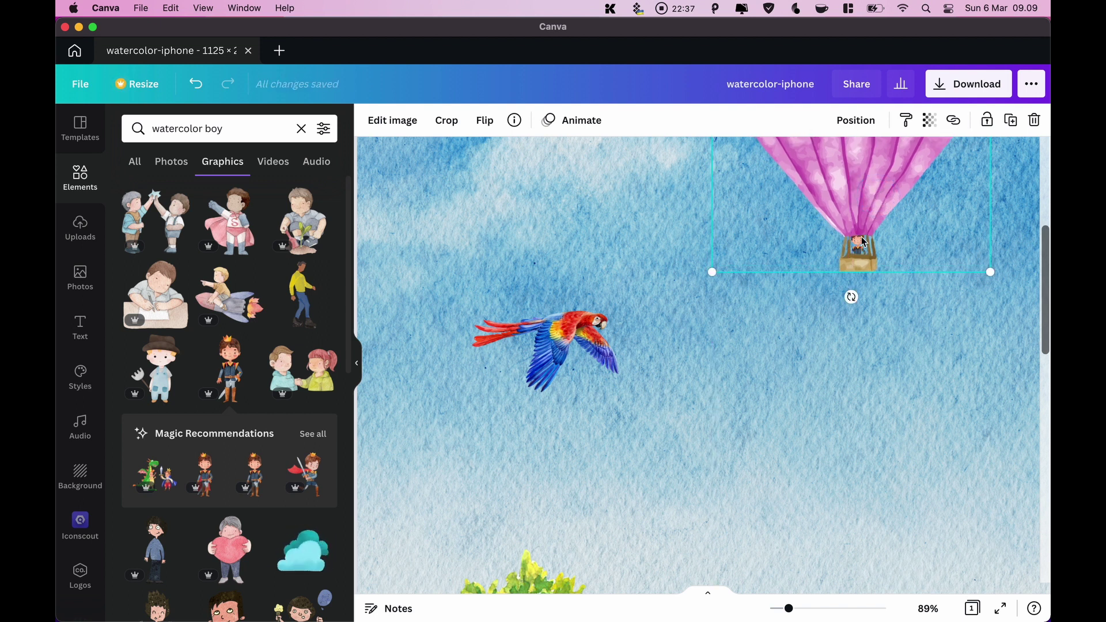
pyautogui.press('super+z')
pyautogui.press('super+z')
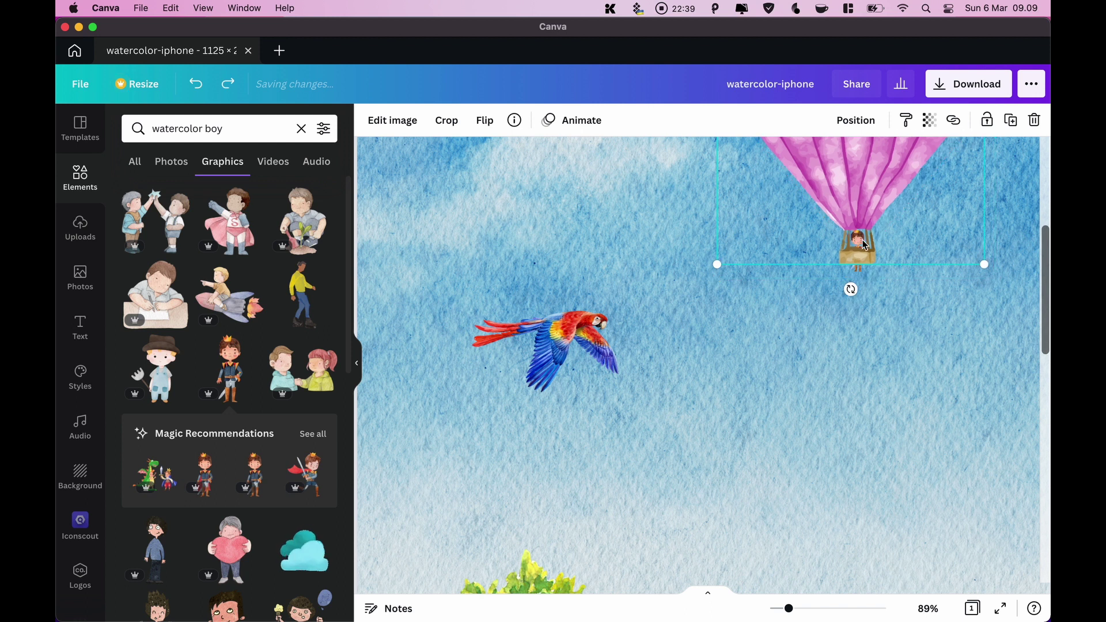
# Shrink the prince boy further, raise him so his feet stay within the basket, and send him backward behind the balloon
pyautogui.click(864, 245)
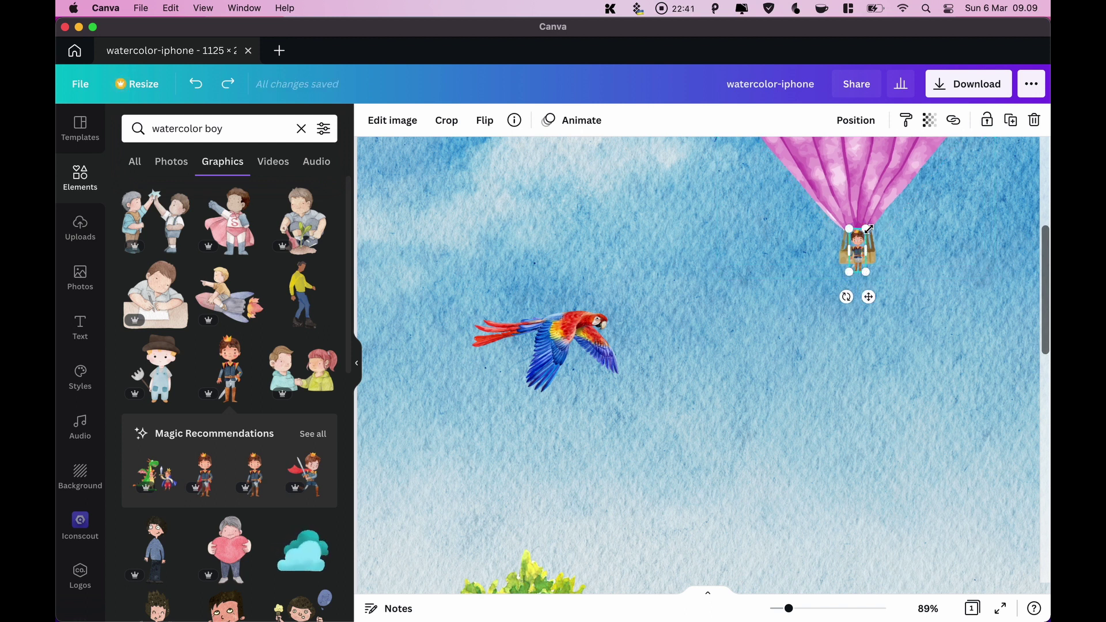
pyautogui.moveTo(869, 229); pyautogui.dragTo(863, 235)
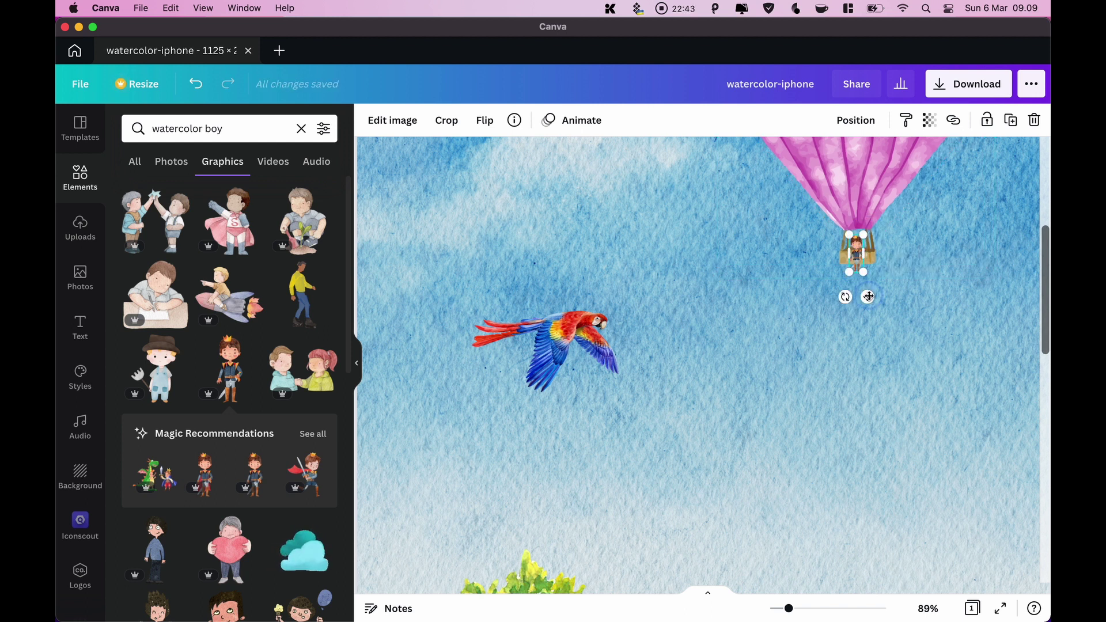
pyautogui.moveTo(869, 297); pyautogui.dragTo(869, 290)
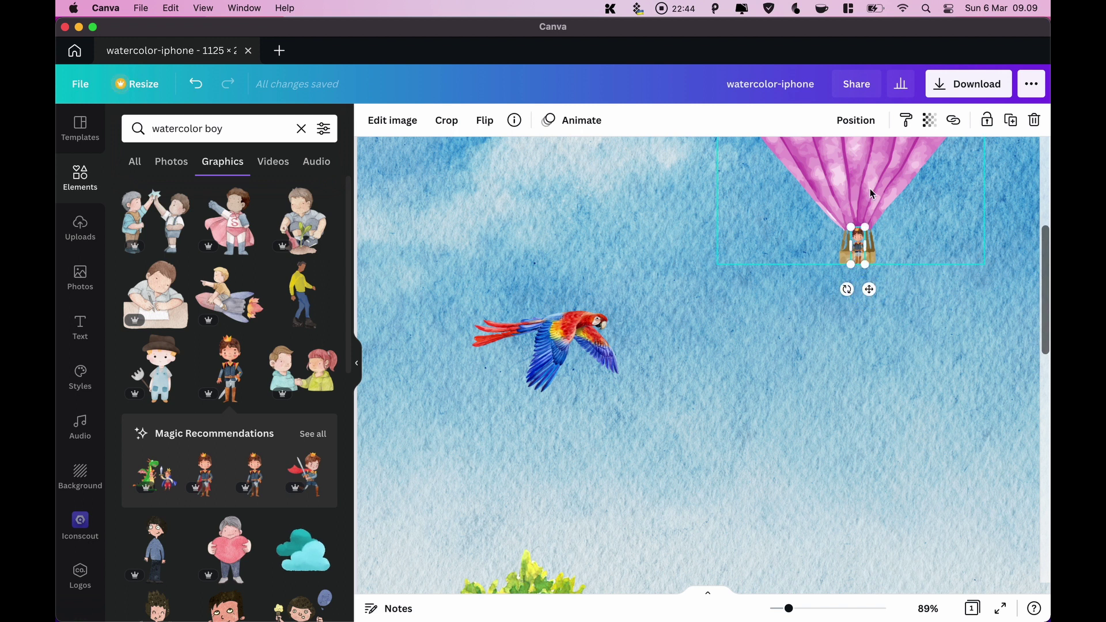
pyautogui.click(861, 125)
pyautogui.click(846, 161)
pyautogui.click(909, 343)
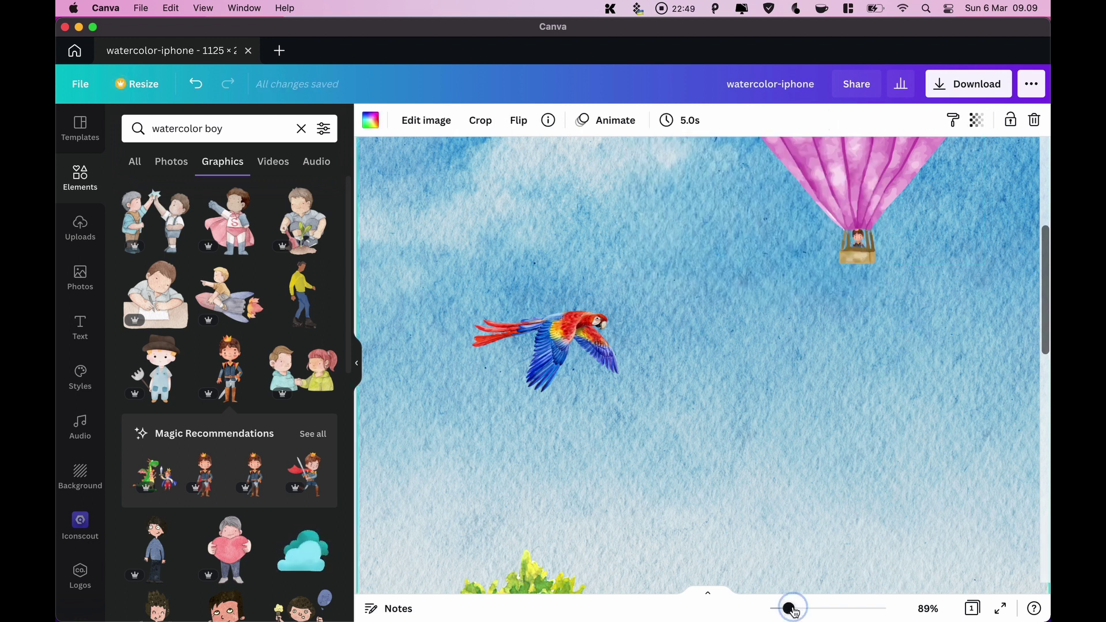
pyautogui.moveTo(789, 609); pyautogui.dragTo(804, 608)
pyautogui.scroll(5, 939, 317)
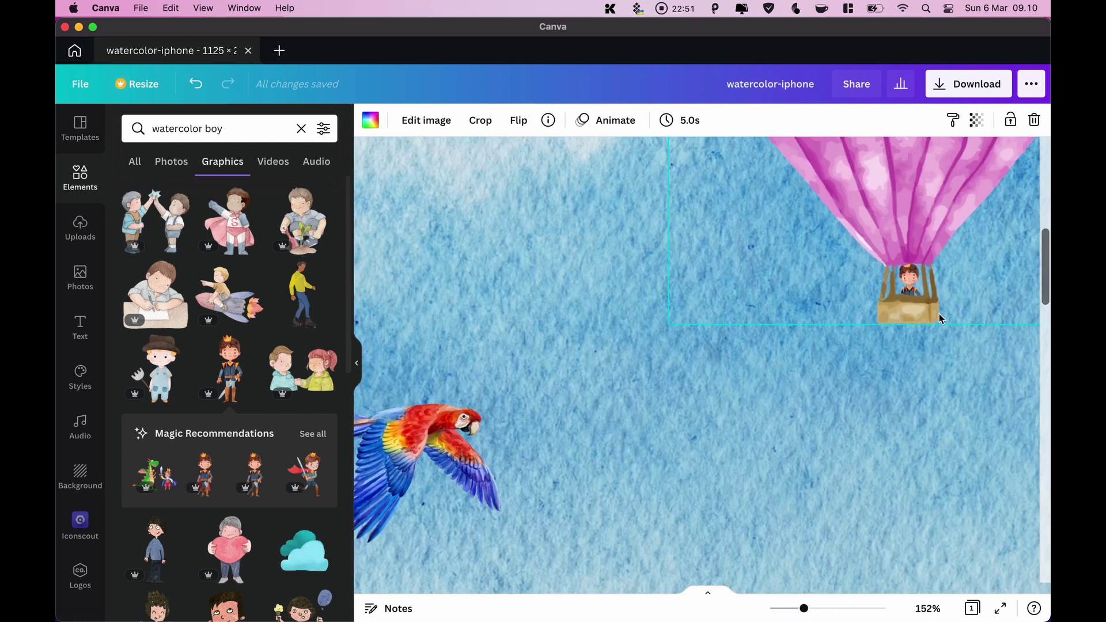
# Search the graphics library for watercolor butterflies
pyautogui.hscroll(2, 939, 317)
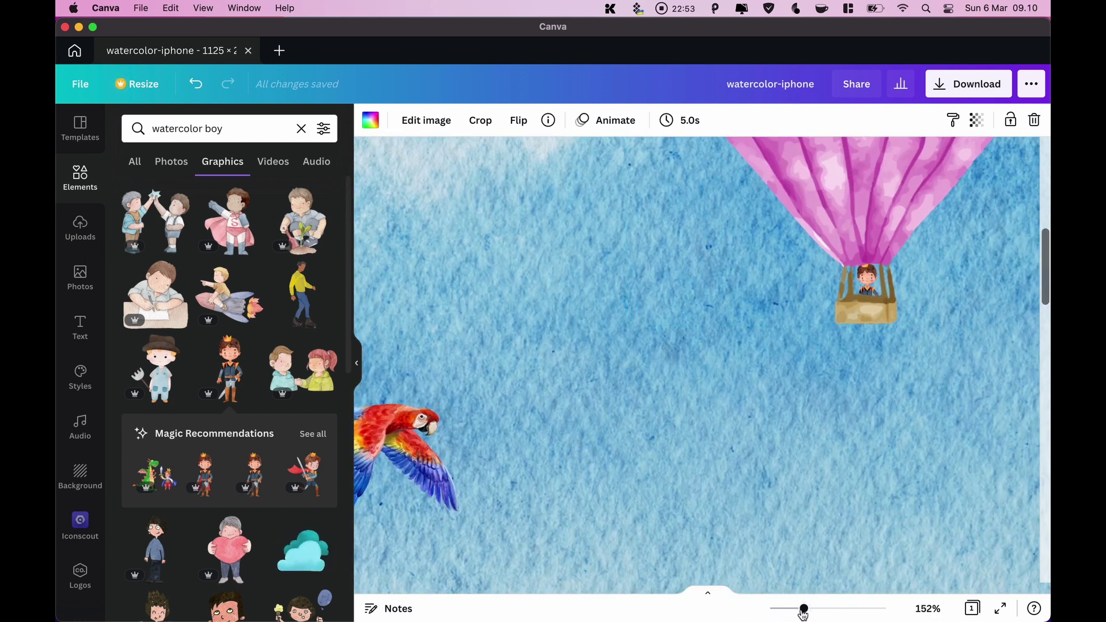
pyautogui.moveTo(804, 611); pyautogui.dragTo(776, 614)
pyautogui.scroll(-2, 795, 346)
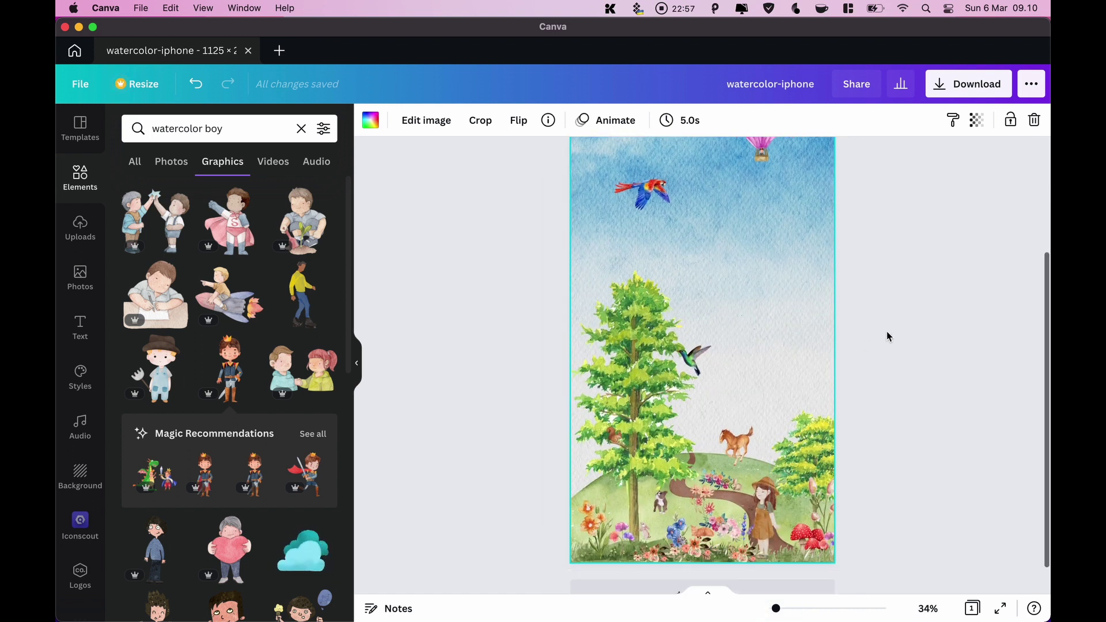
pyautogui.click(886, 336)
pyautogui.click(252, 127)
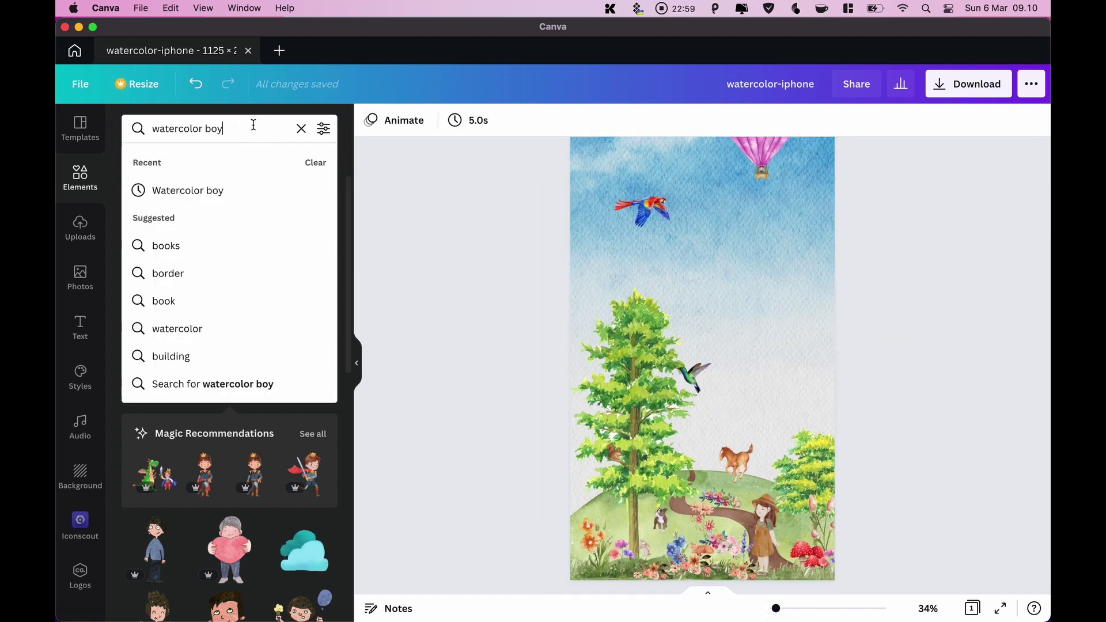
pyautogui.press('BackSpace')
pyautogui.press('BackSpace')
pyautogui.press('BackSpace')
pyautogui.write('butt')
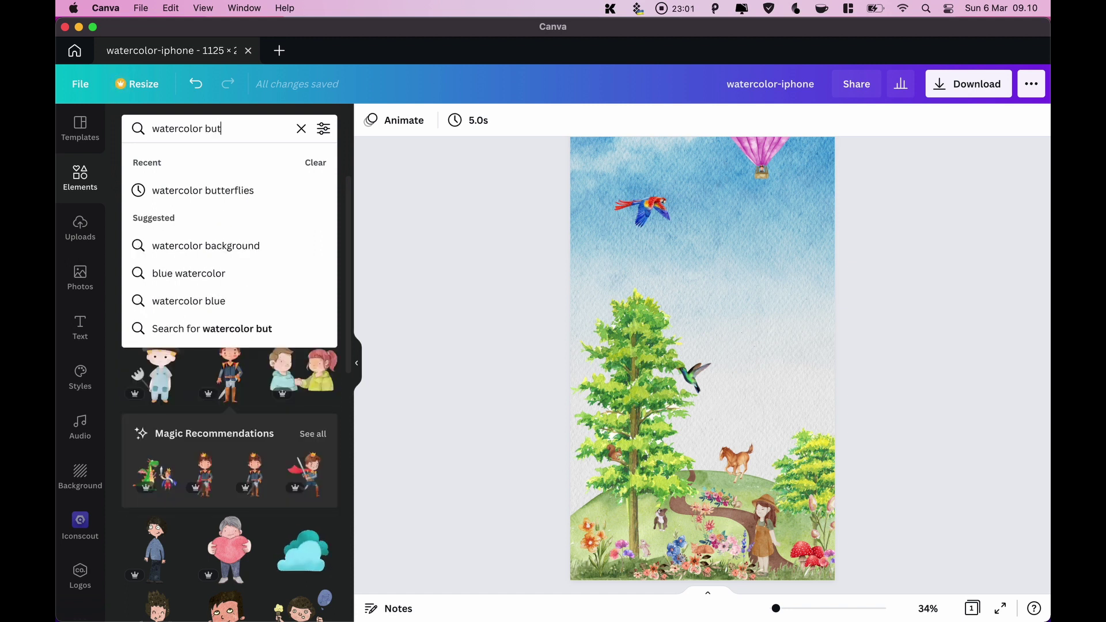
pyautogui.click(230, 193)
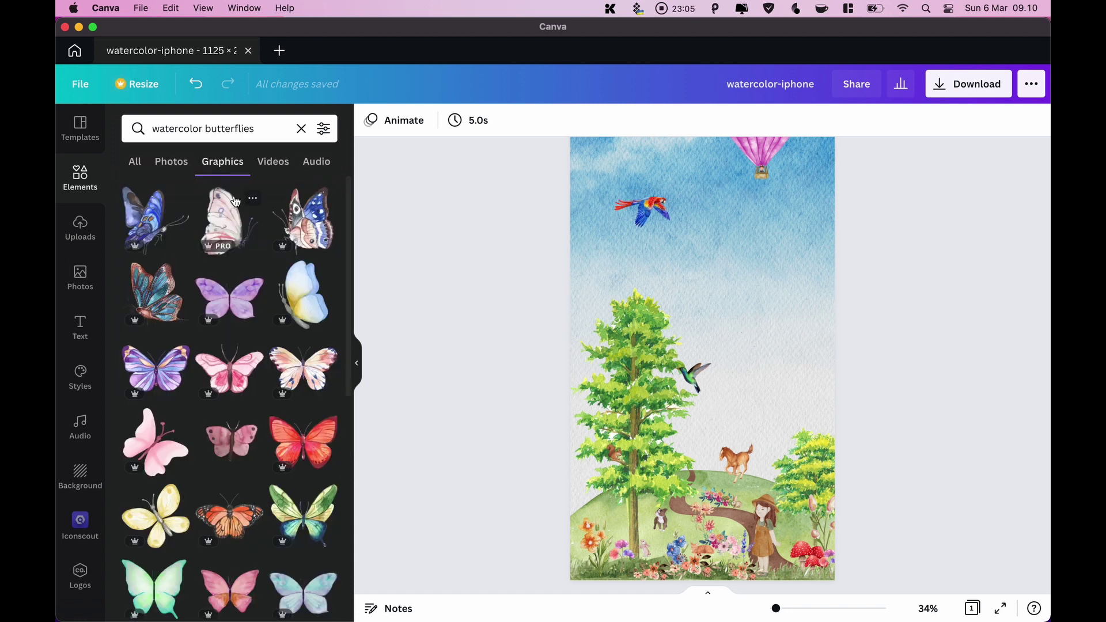
# Add the blue, white and brown side-view butterfly, shrink it to hummingbird size, and place it in the open sky above the smaller tree
pyautogui.scroll(-3, 230, 269)
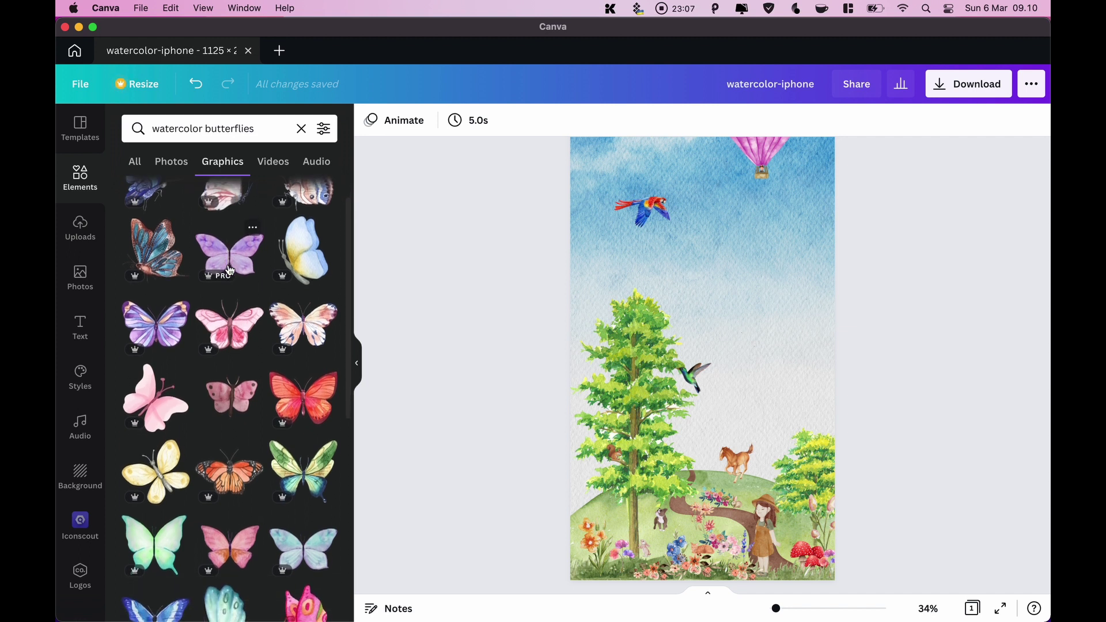
pyautogui.scroll(3, 230, 270)
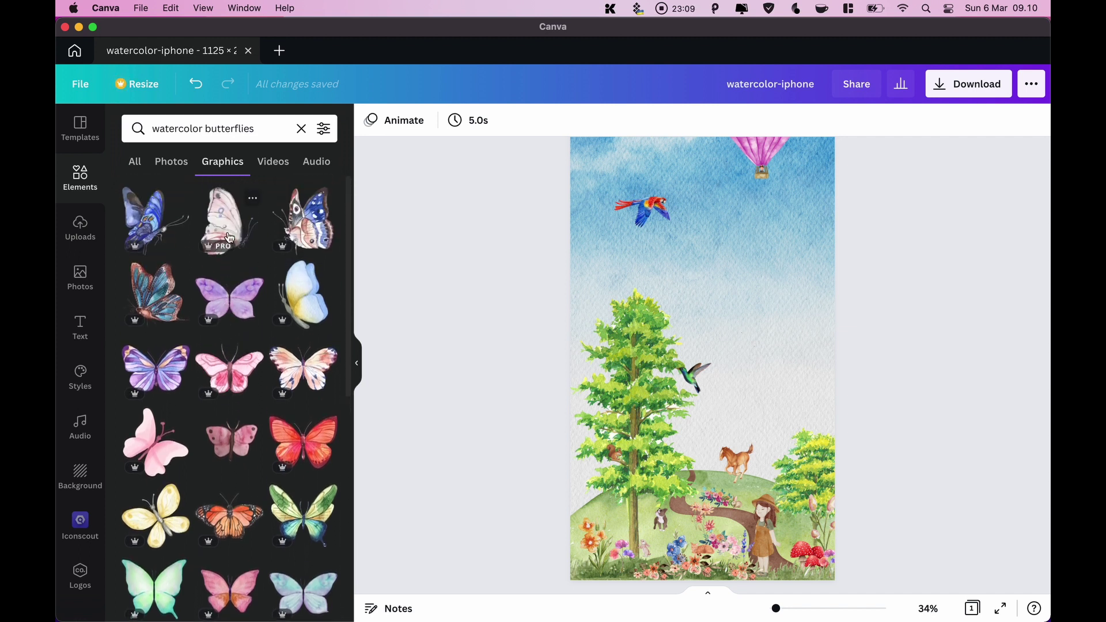
pyautogui.scroll(-1, 230, 238)
pyautogui.scroll(1, 230, 238)
pyautogui.click(297, 241)
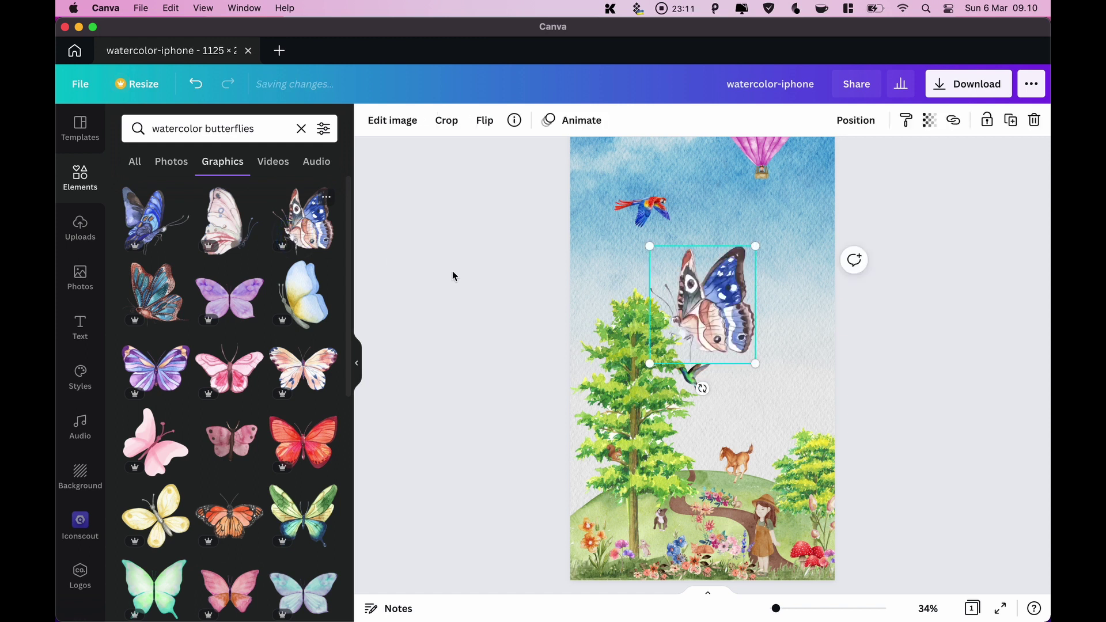
pyautogui.moveTo(685, 262); pyautogui.dragTo(786, 387)
pyautogui.scroll(-1, 792, 393)
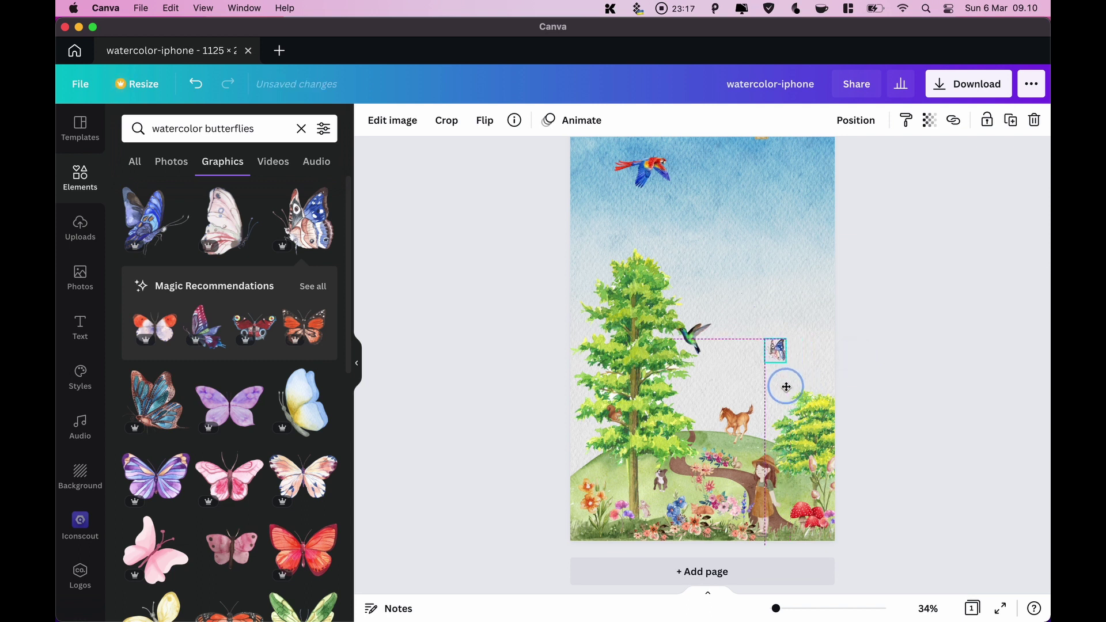
pyautogui.click(847, 348)
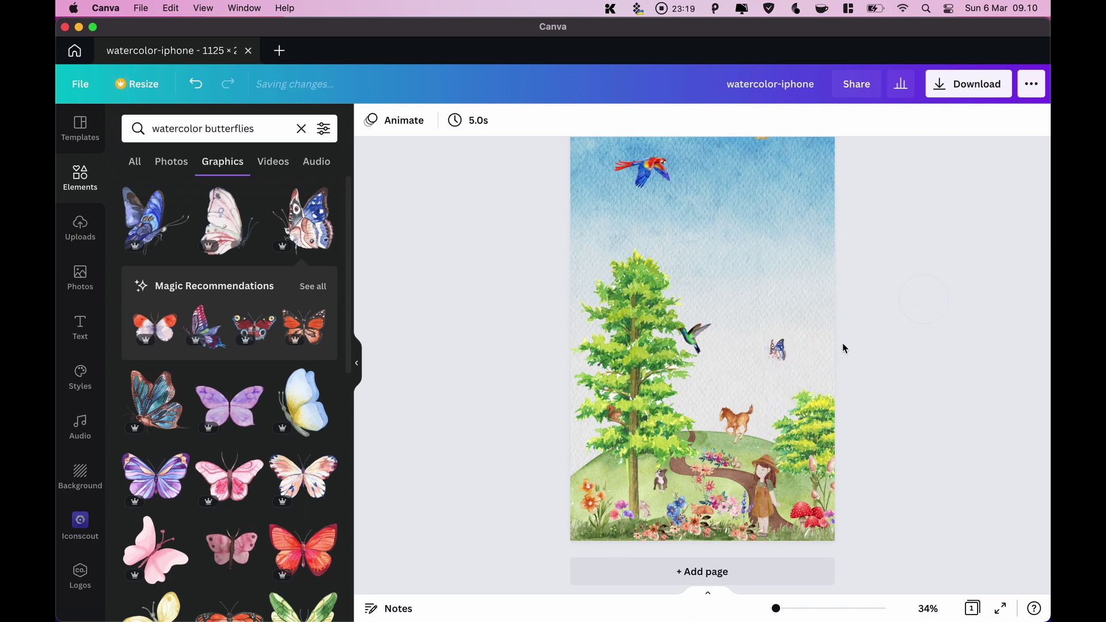
pyautogui.scroll(-1, 589, 375)
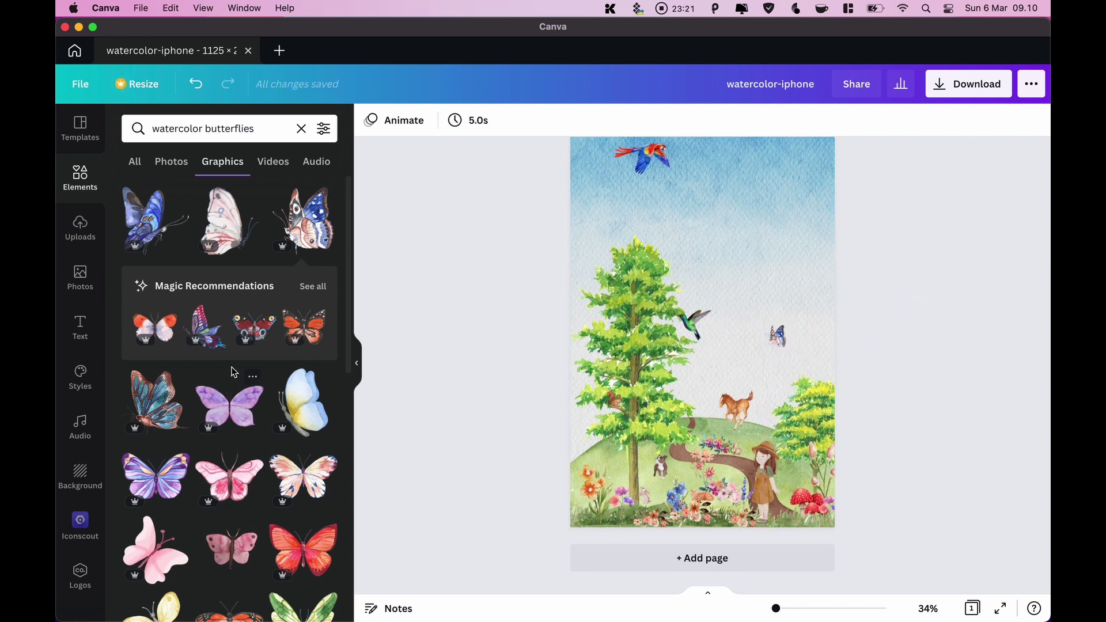
# Add the dark blue butterfly graphic to the page and move it down over the meadow between the large tree and the girl
pyautogui.click(152, 242)
pyautogui.moveTo(680, 275); pyautogui.dragTo(672, 474)
pyautogui.moveTo(782, 616); pyautogui.dragTo(800, 607)
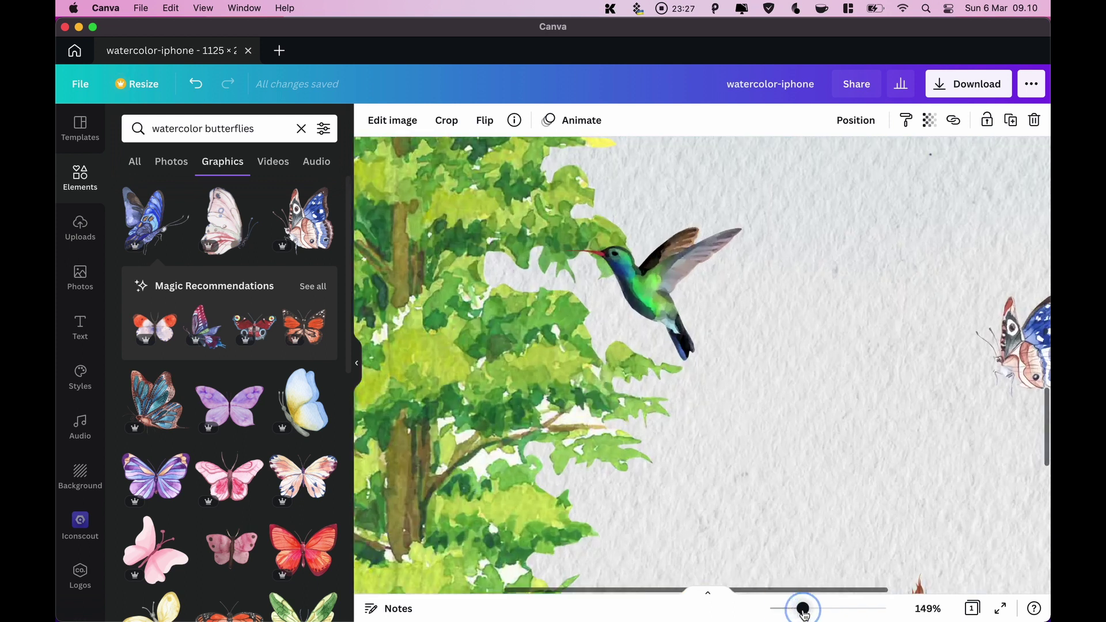
pyautogui.scroll(-5, 679, 374)
pyautogui.scroll(-2, 663, 371)
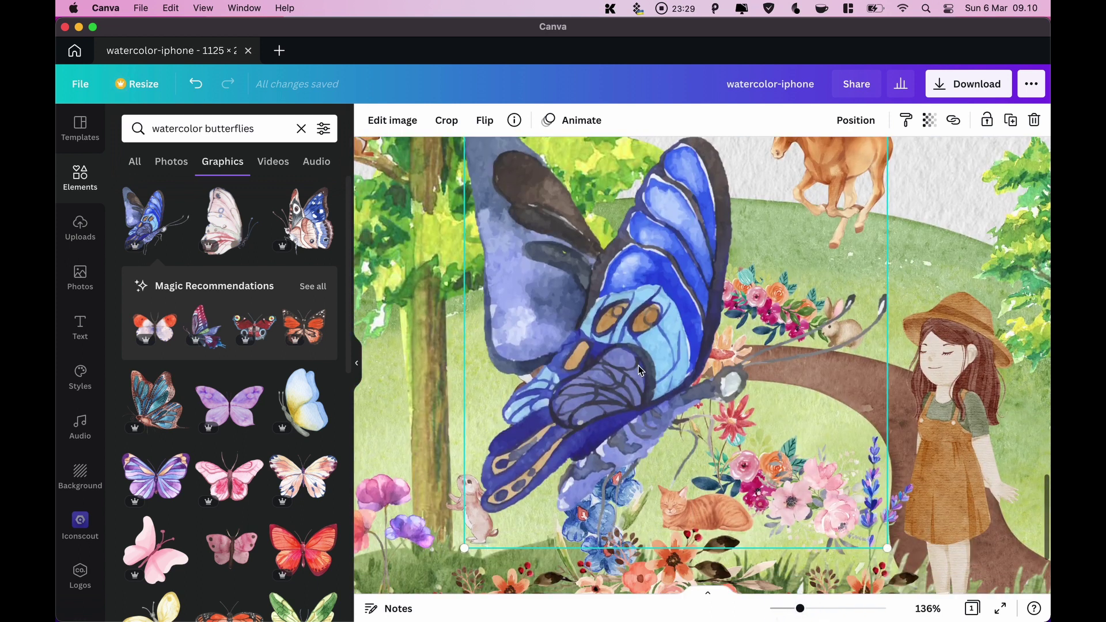
pyautogui.moveTo(668, 359); pyautogui.dragTo(705, 373)
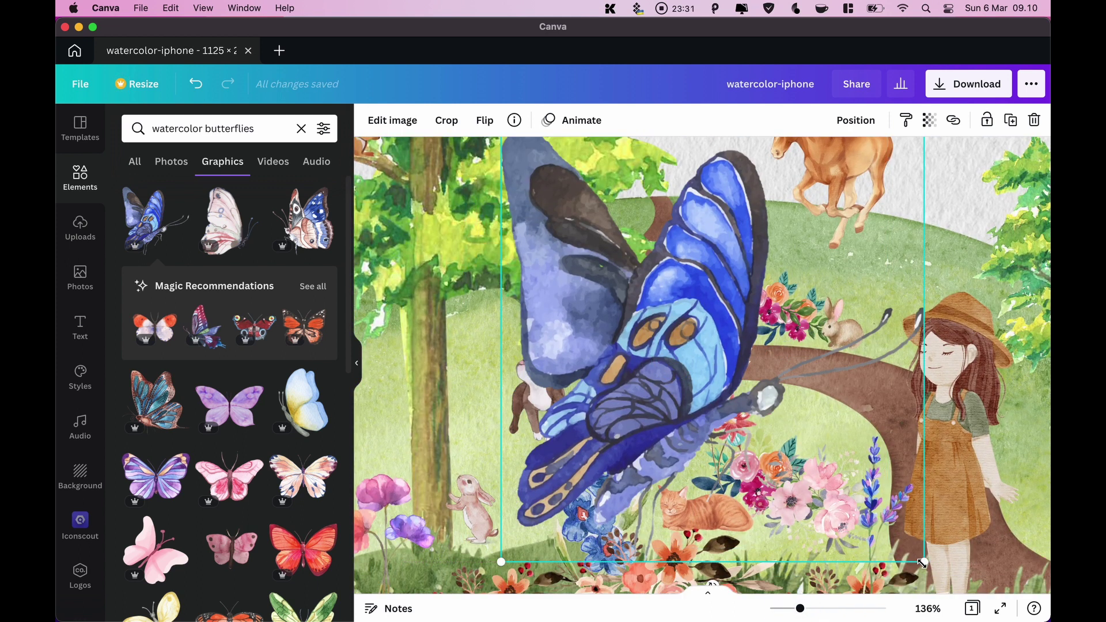
# Shrink the dark blue butterfly to a small accent and place it on the orange flowers beside the path
pyautogui.moveTo(922, 563); pyautogui.dragTo(732, 366)
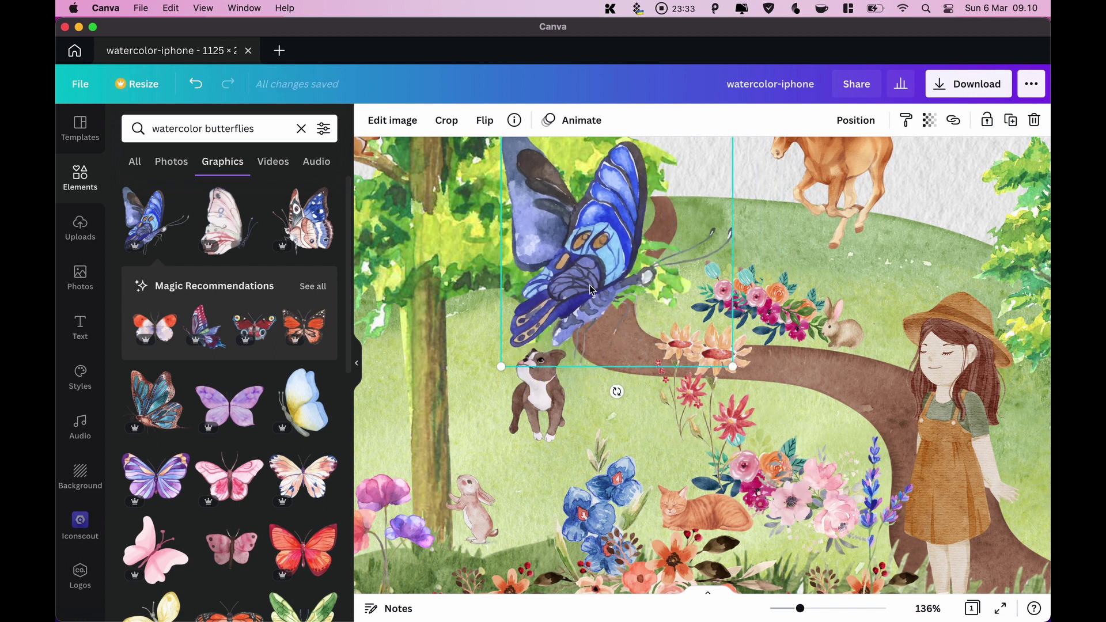
pyautogui.moveTo(590, 288); pyautogui.dragTo(642, 342)
pyautogui.moveTo(783, 420); pyautogui.dragTo(714, 374)
pyautogui.moveTo(622, 312); pyautogui.dragTo(654, 330)
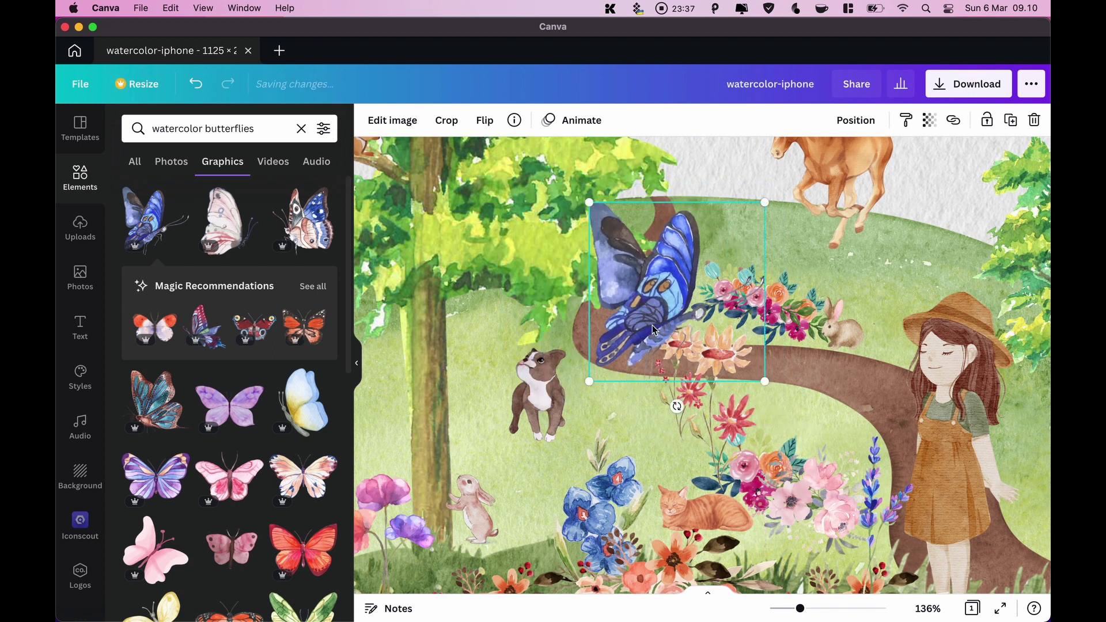
pyautogui.moveTo(590, 204); pyautogui.dragTo(669, 334)
pyautogui.click(662, 326)
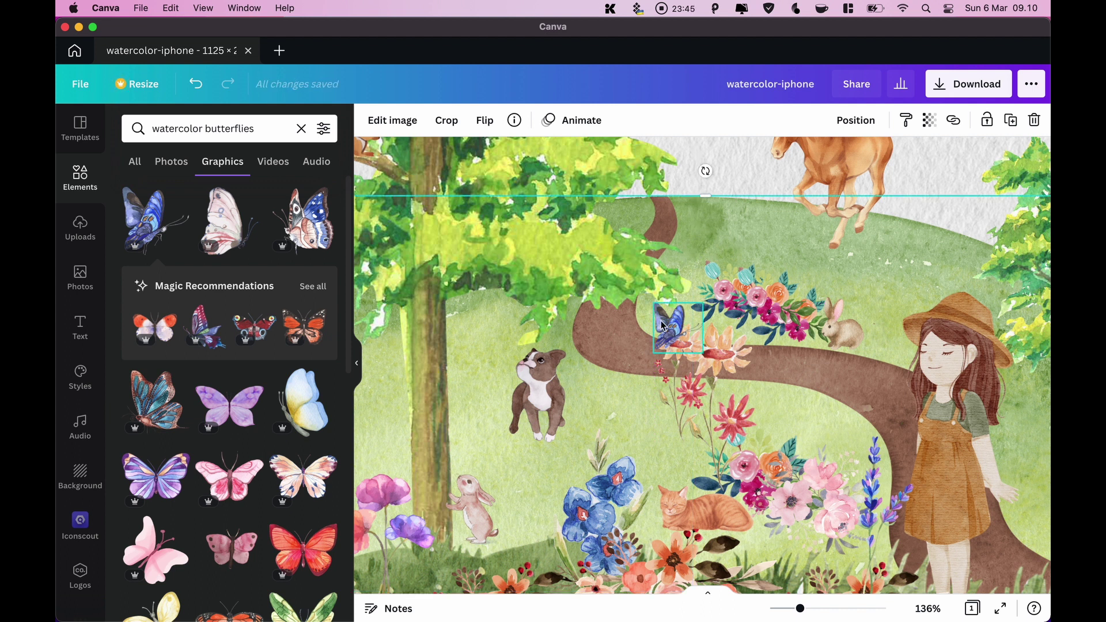
# Add the teal and brown butterfly, scale it down to about 196 by 184, and move it over the hill near the horse
pyautogui.click(160, 421)
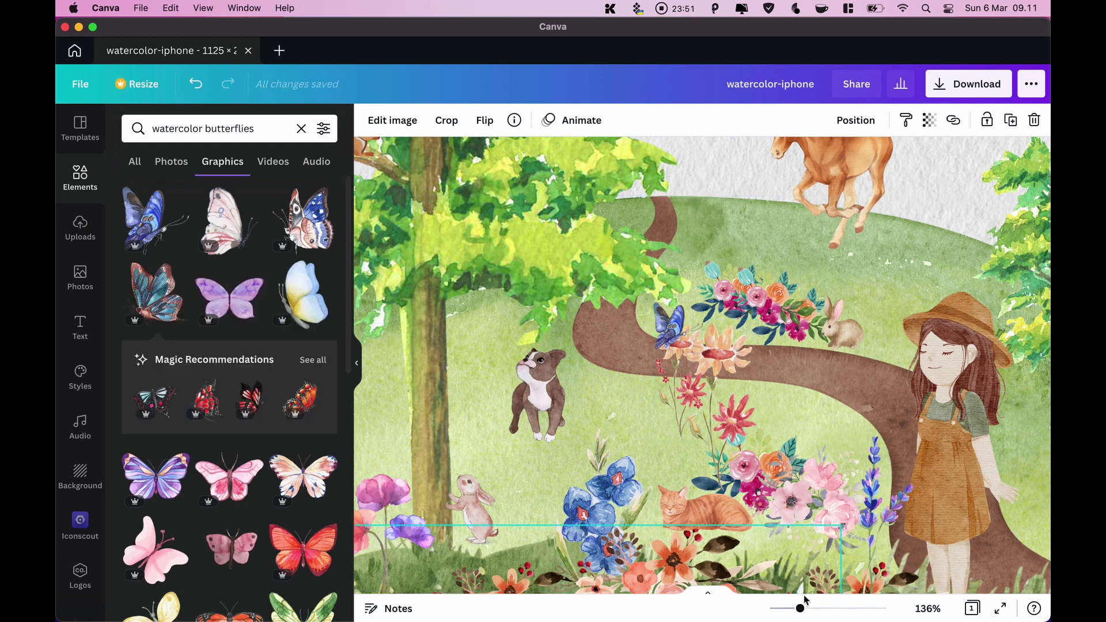
pyautogui.moveTo(800, 608); pyautogui.dragTo(782, 611)
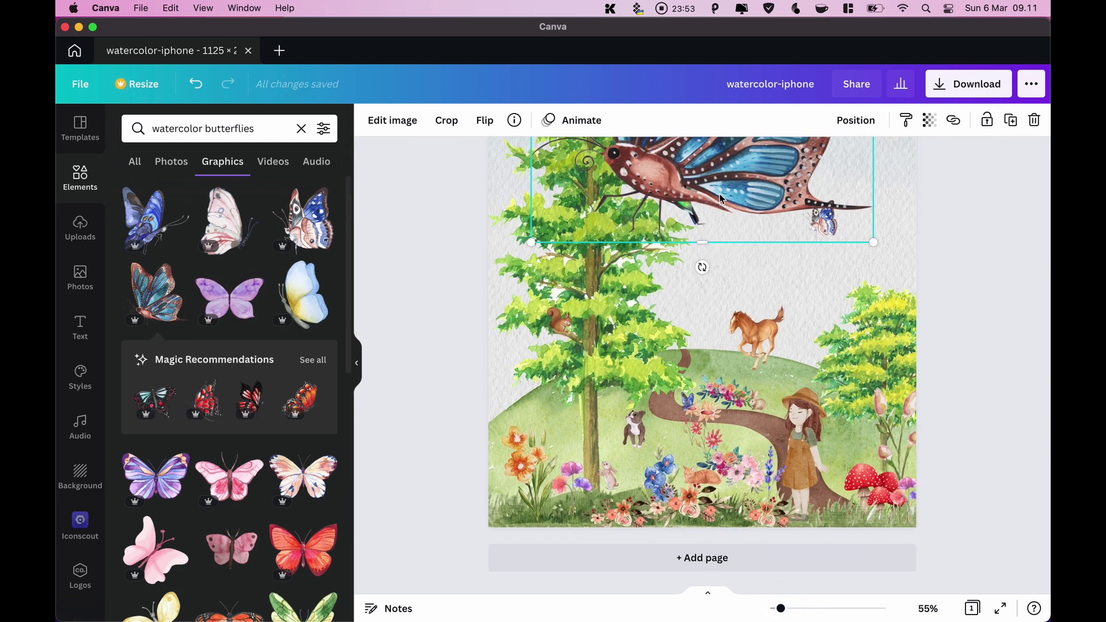
pyautogui.moveTo(724, 168); pyautogui.dragTo(773, 334)
pyautogui.moveTo(921, 410); pyautogui.dragTo(703, 253)
pyautogui.moveTo(626, 164); pyautogui.dragTo(795, 403)
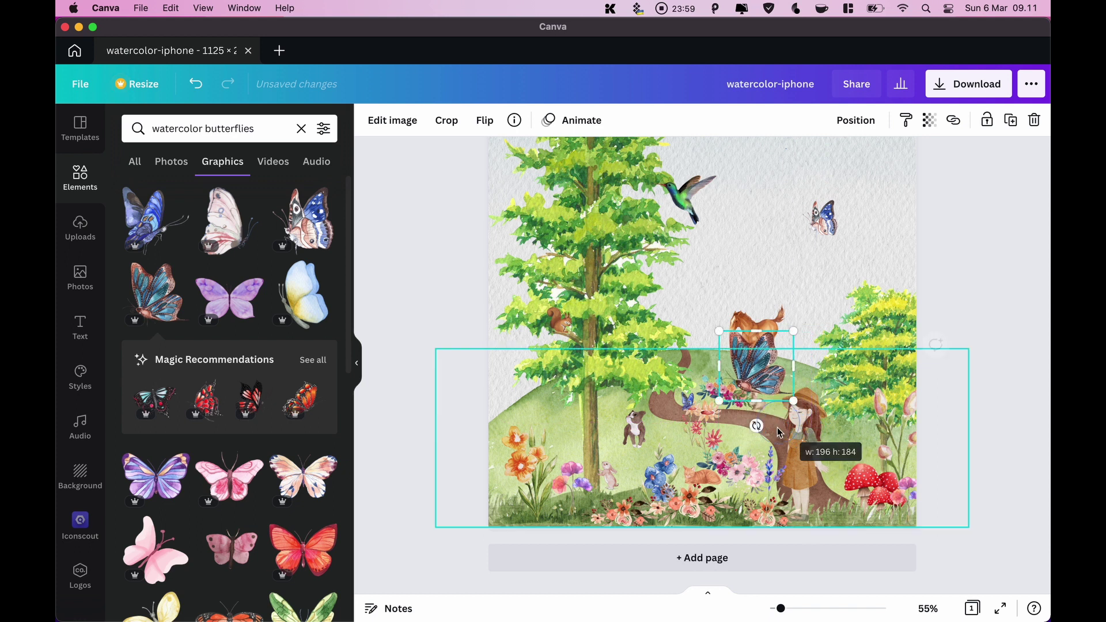
# Shrink the teal and brown butterfly further and place it just above the pink flowers beside the lavender
pyautogui.moveTo(781, 609); pyautogui.dragTo(791, 609)
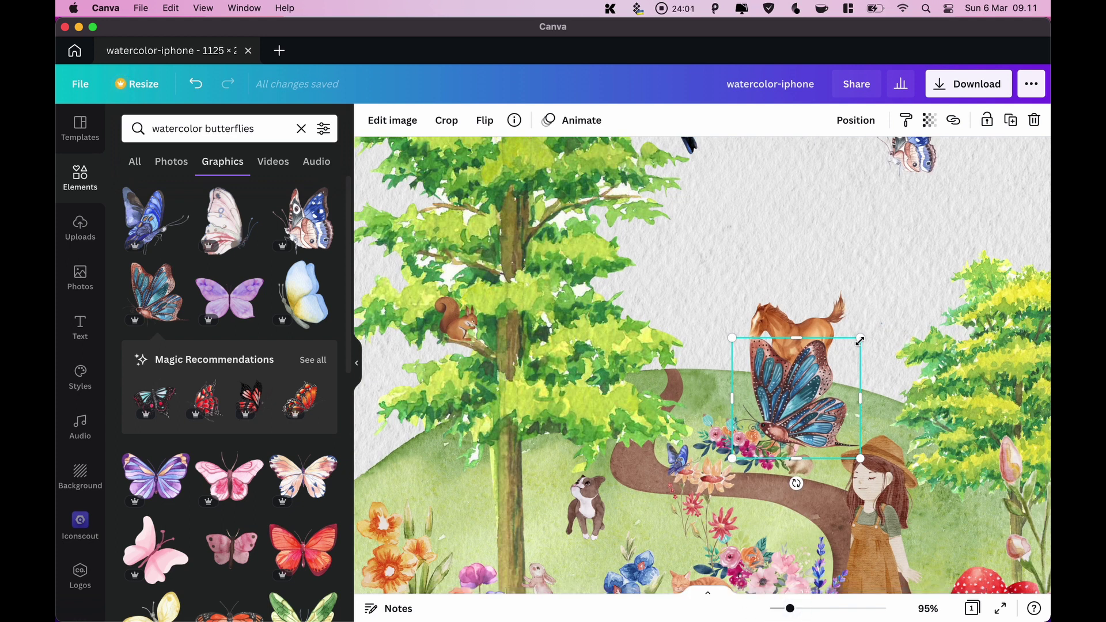
pyautogui.moveTo(860, 335); pyautogui.dragTo(768, 501)
pyautogui.scroll(-1, 772, 414)
pyautogui.scroll(-3, 768, 500)
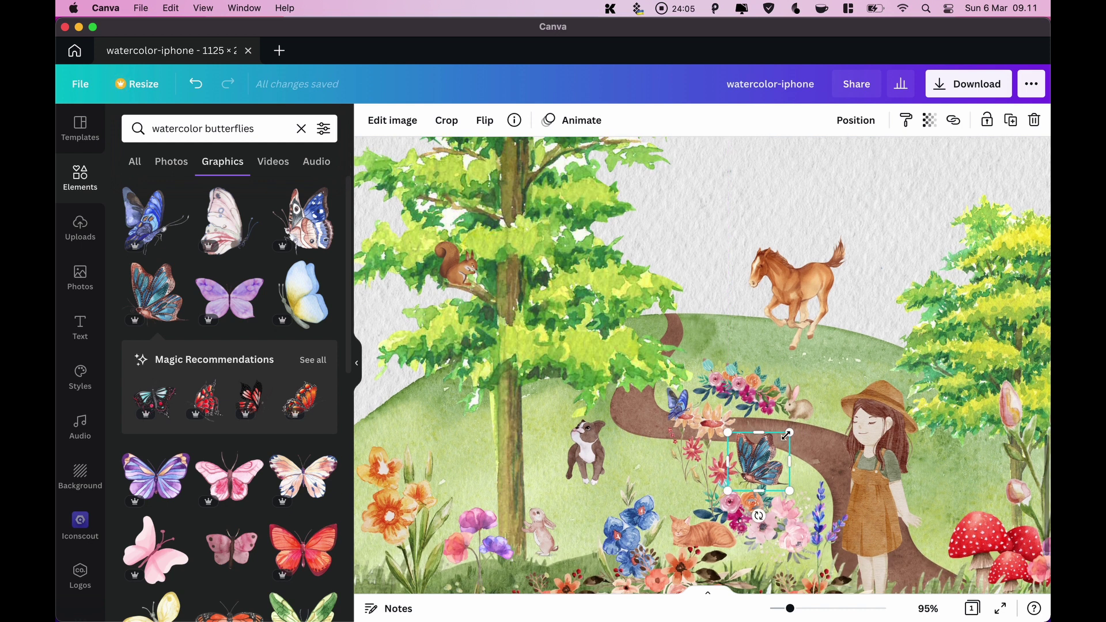
pyautogui.moveTo(787, 435); pyautogui.dragTo(764, 458)
pyautogui.moveTo(755, 464); pyautogui.dragTo(754, 464)
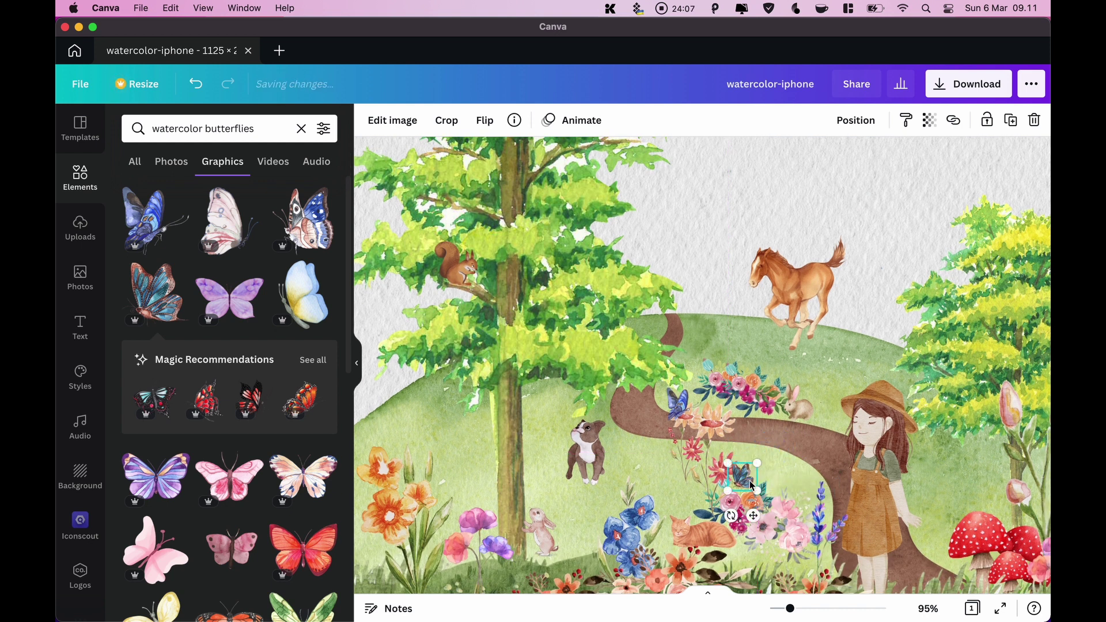
pyautogui.moveTo(755, 517); pyautogui.dragTo(809, 526)
# Shrink the hummingbird beside the large tree and shift the sky butterfly slightly toward the page's right edge
pyautogui.click(901, 256)
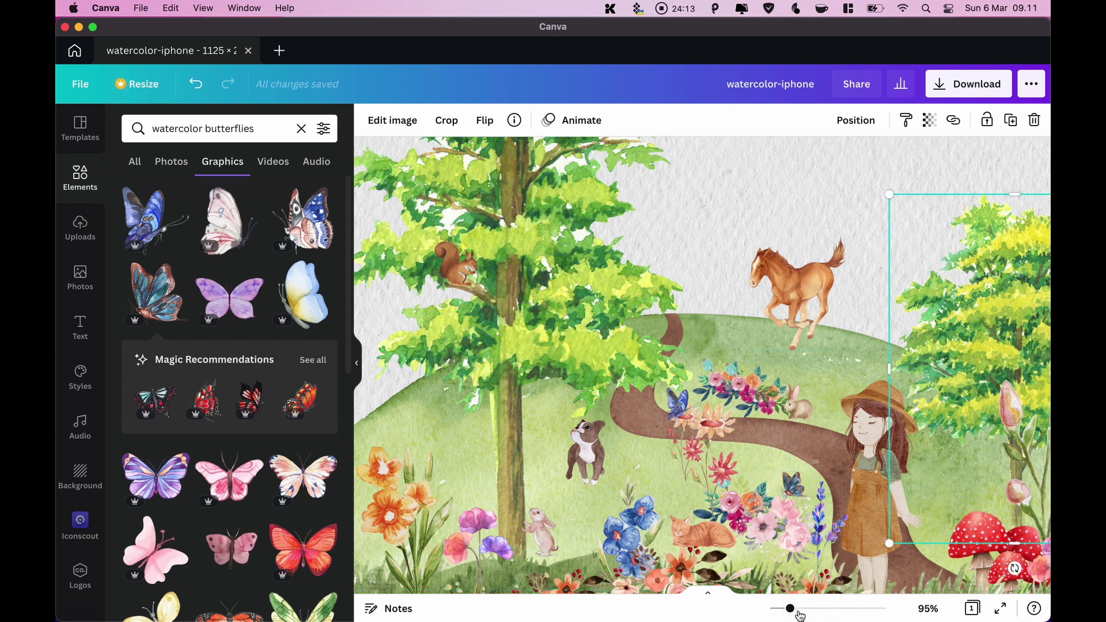
pyautogui.hscroll(2, 795, 614)
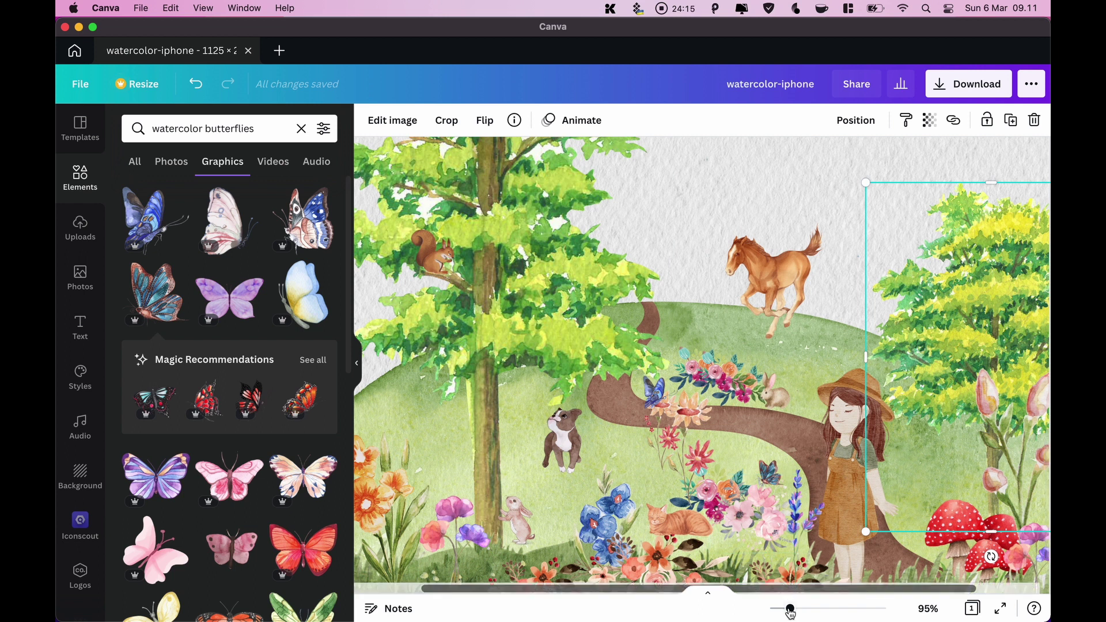
pyautogui.moveTo(790, 612); pyautogui.dragTo(777, 609)
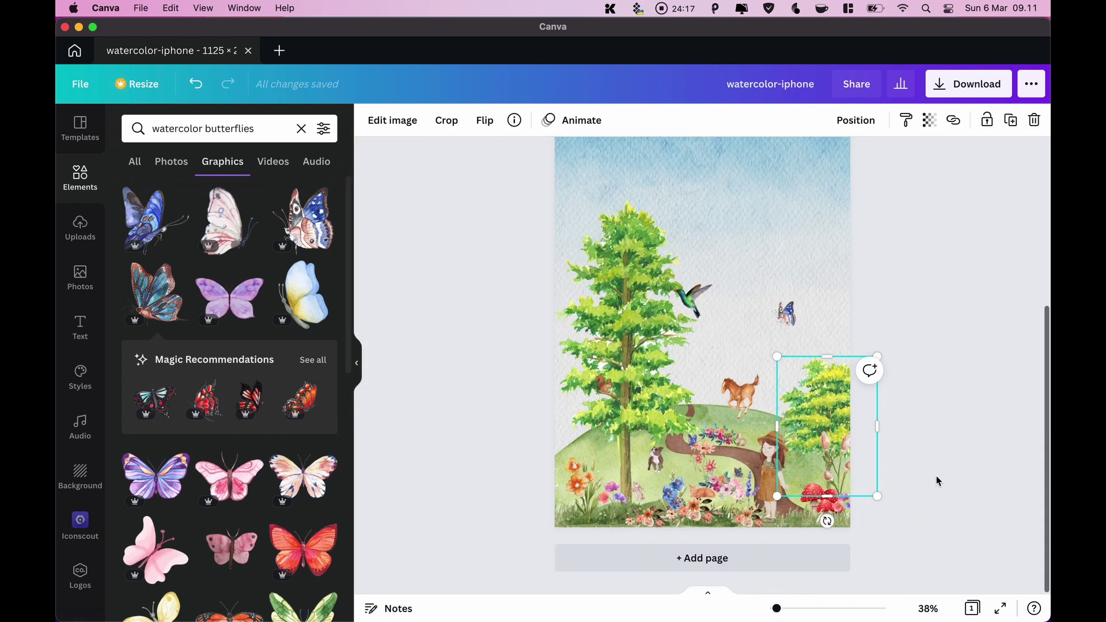
pyautogui.click(945, 461)
pyautogui.scroll(2, 785, 395)
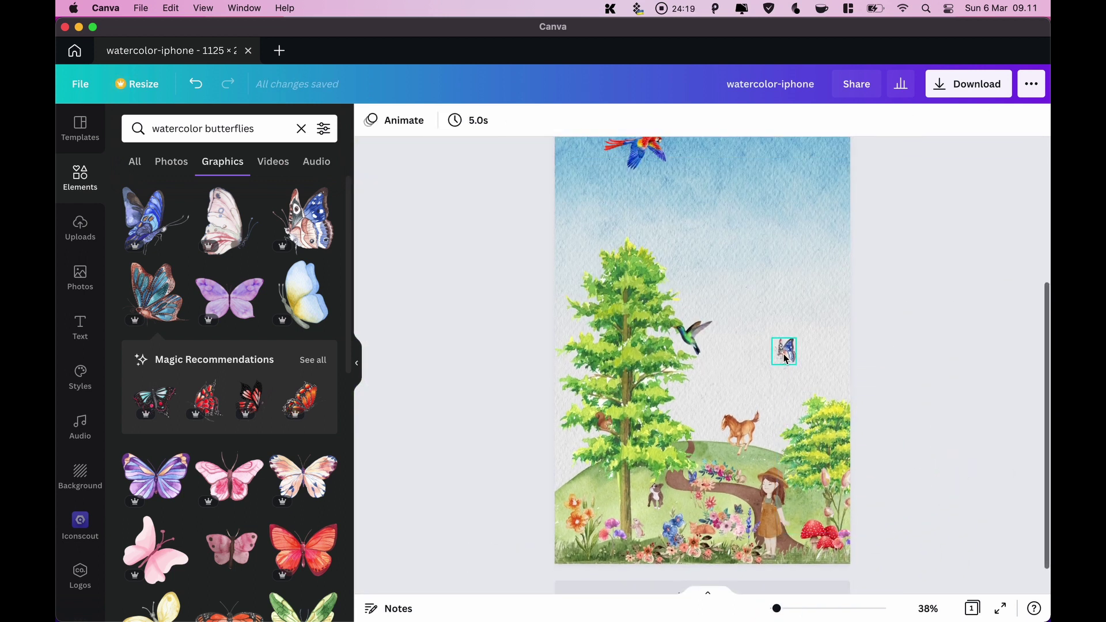
pyautogui.moveTo(786, 358); pyautogui.dragTo(787, 349)
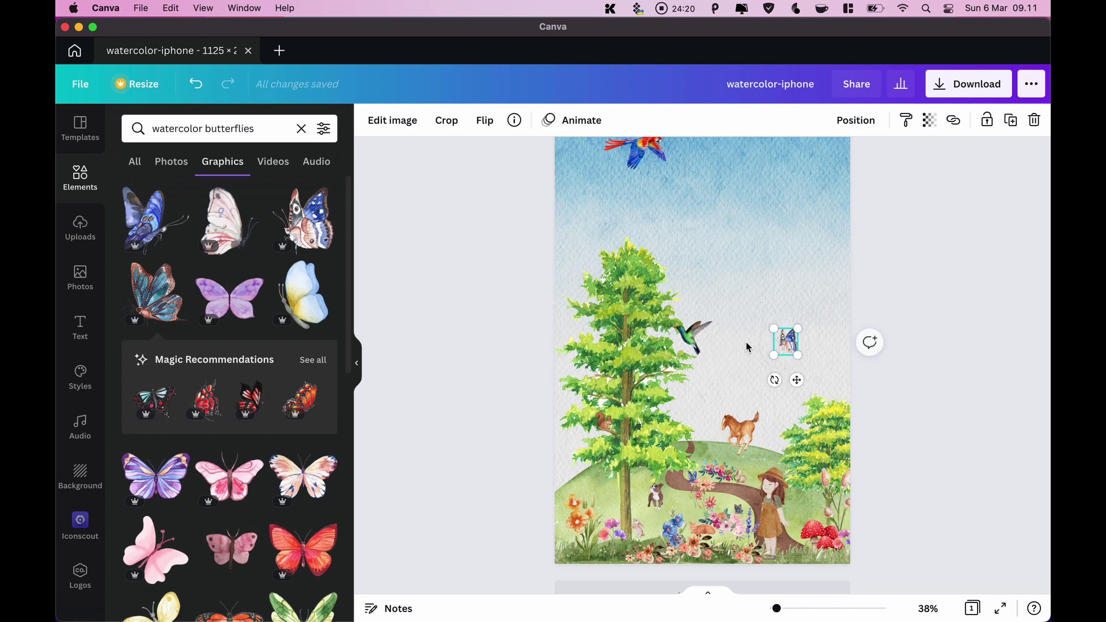
pyautogui.click(698, 342)
pyautogui.moveTo(712, 356); pyautogui.dragTo(701, 347)
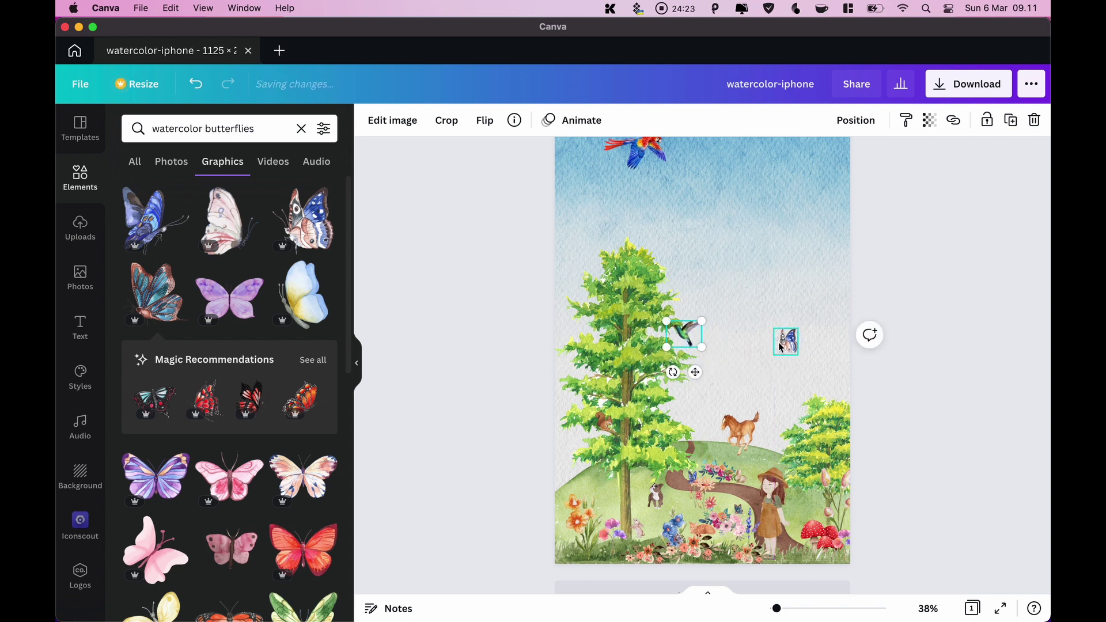
pyautogui.click(779, 346)
pyautogui.moveTo(779, 346)
pyautogui.mouseDown()
pyautogui.moveTo(803, 365)
pyautogui.moveTo(797, 348)
pyautogui.mouseUp()
pyautogui.click(918, 333)
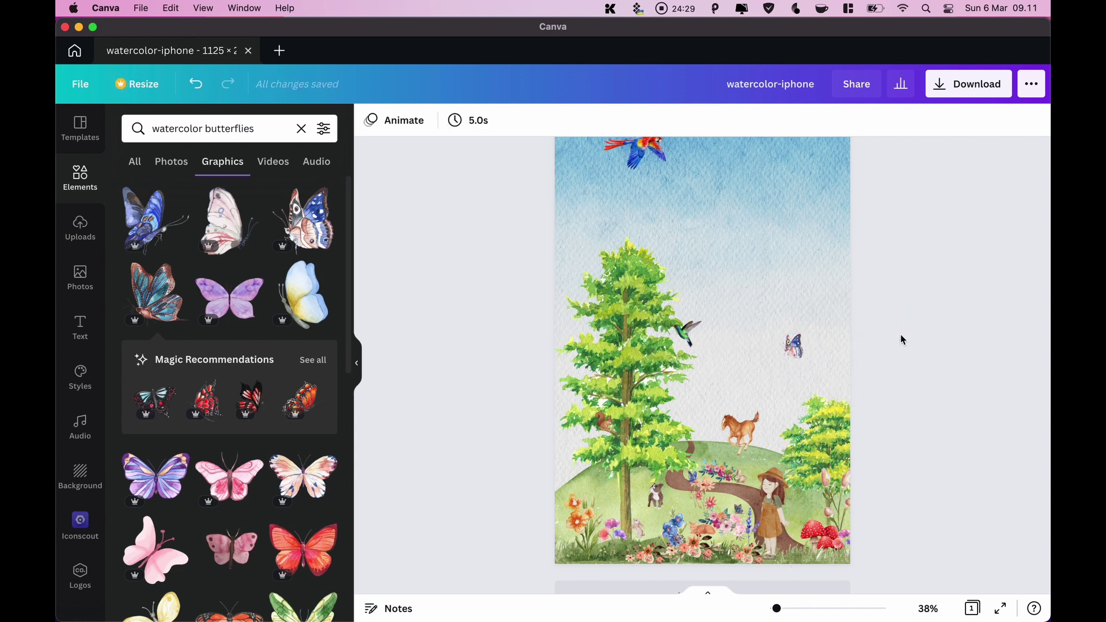
# Duplicate the cloud covering the balloon, shrink the copy, and place it below the original, overlapping the balloon's right side at the page edge
pyautogui.scroll(5, 621, 448)
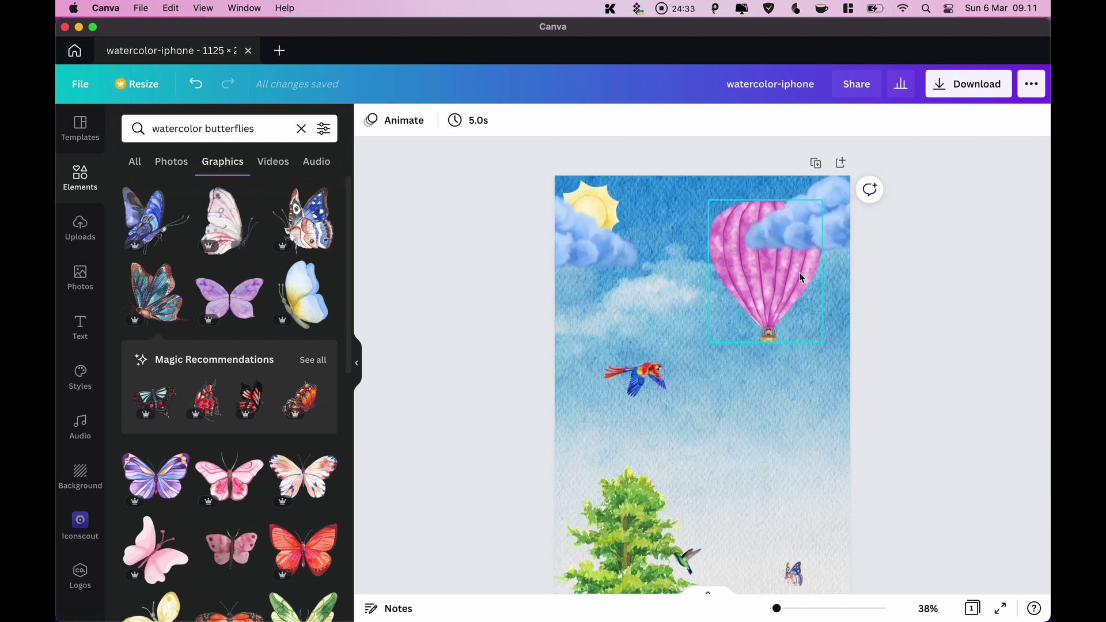
pyautogui.click(812, 242)
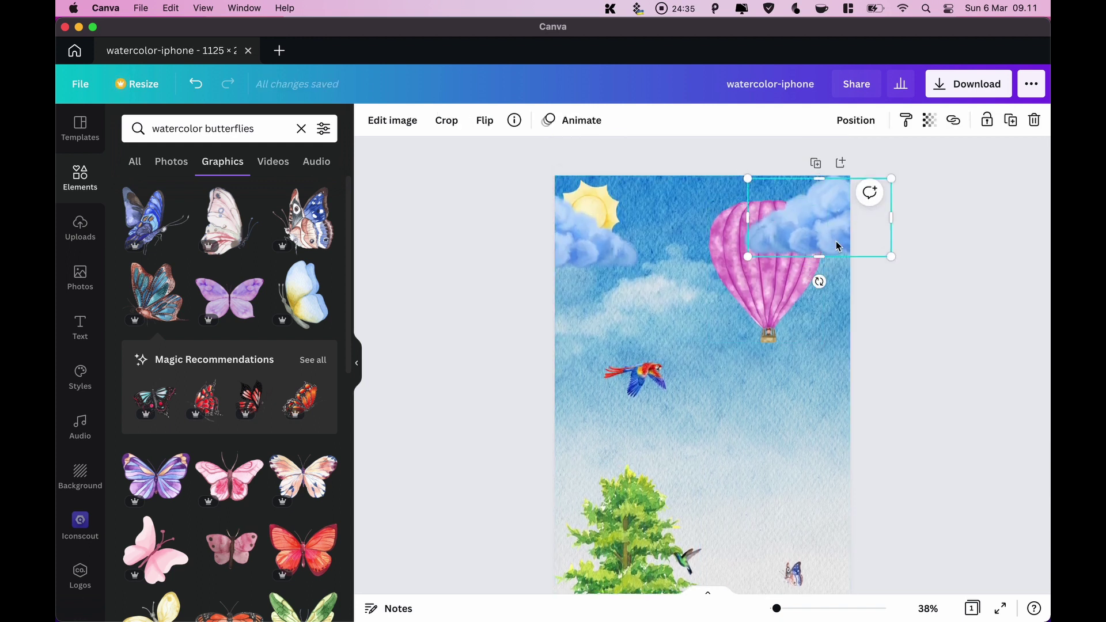
pyautogui.moveTo(813, 243); pyautogui.dragTo(812, 300)
pyautogui.moveTo(743, 309); pyautogui.dragTo(842, 325)
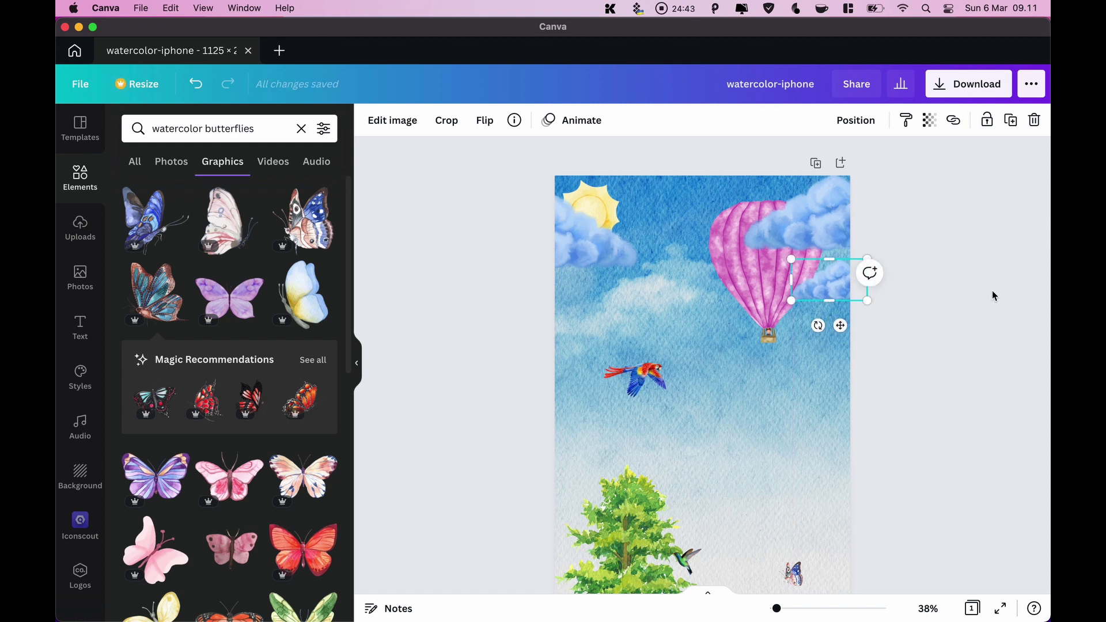
pyautogui.click(1007, 282)
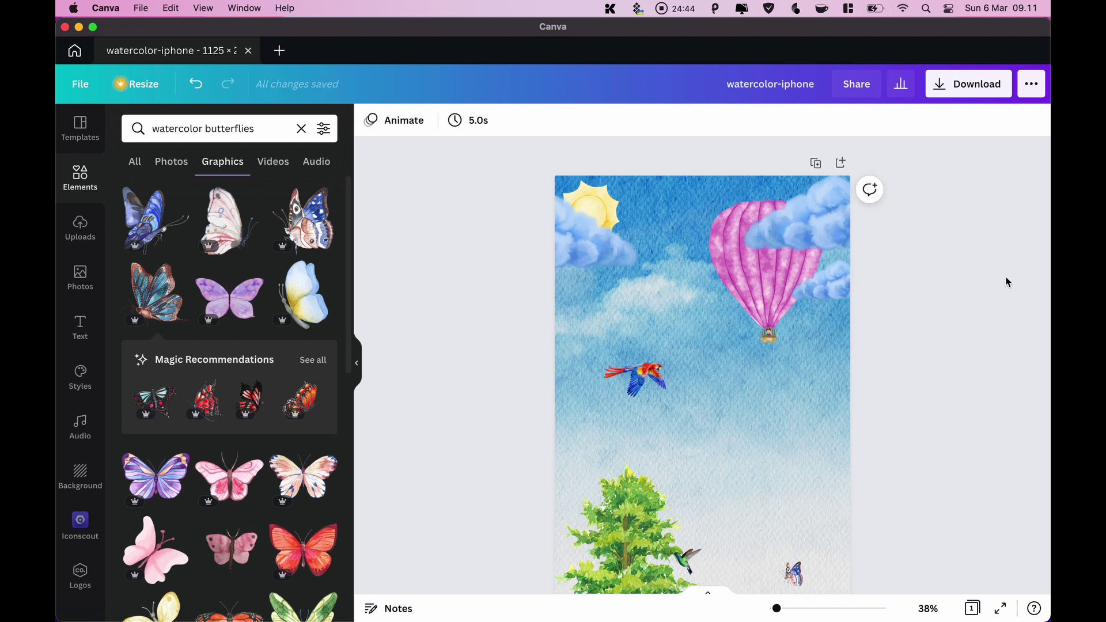
# Search the graphics for "watercolor bird"
pyautogui.click(267, 129)
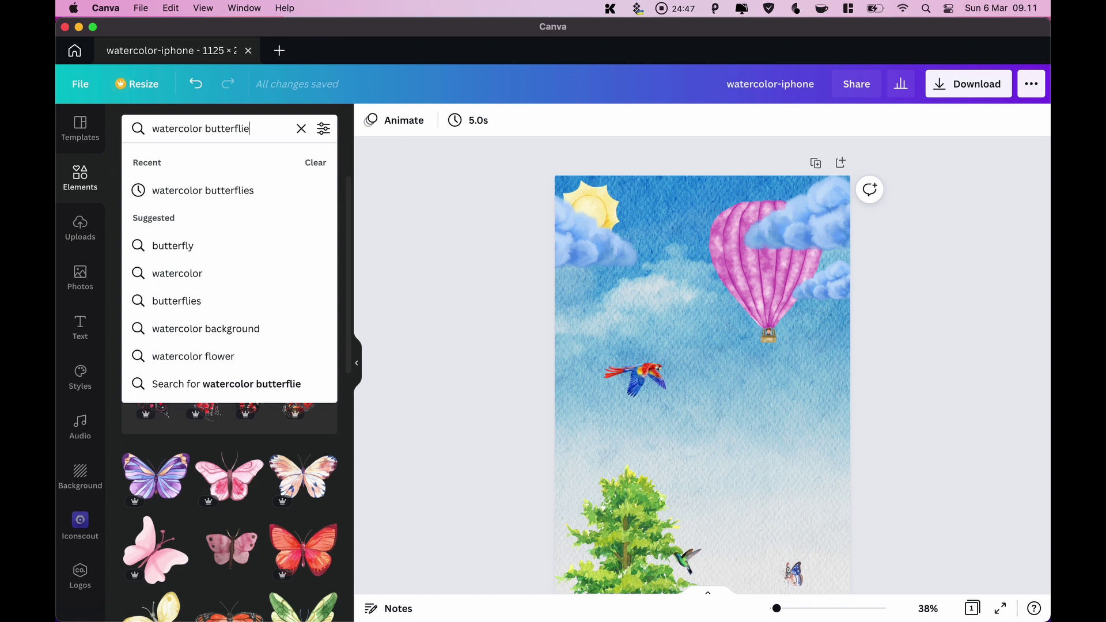
pyautogui.press('BackSpace')
pyautogui.press('BackSpace')
pyautogui.press('BackSpace')
pyautogui.press('BackSpace')
pyautogui.press('BackSpace')
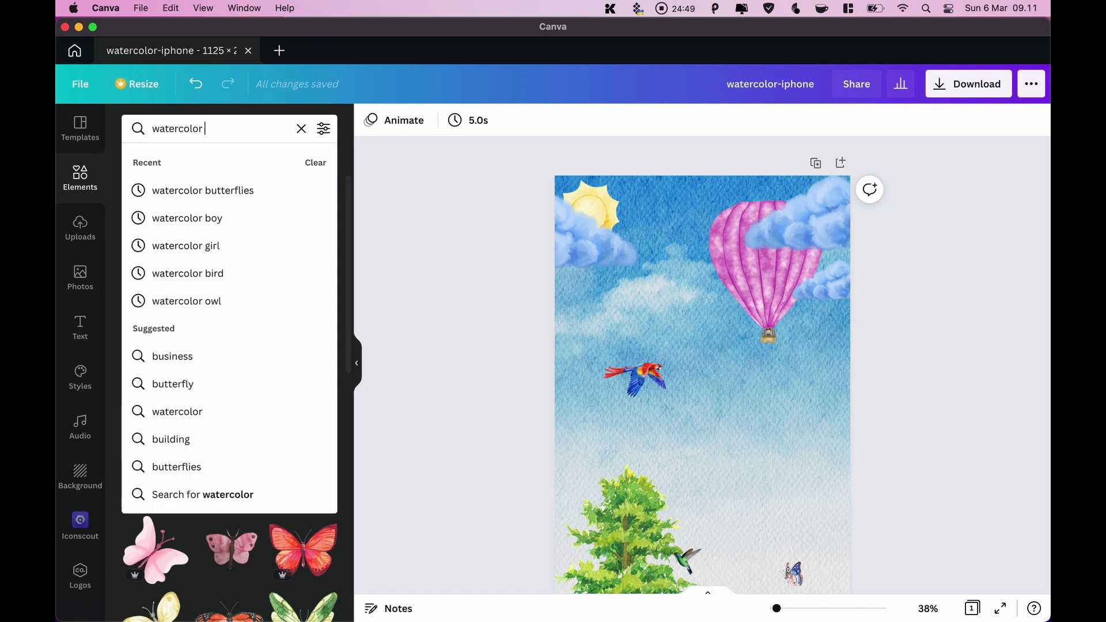
pyautogui.click(212, 281)
# Add the flock of black flying birds, shrink it, and place it over the pale cloud below the sun
pyautogui.scroll(-3, 213, 283)
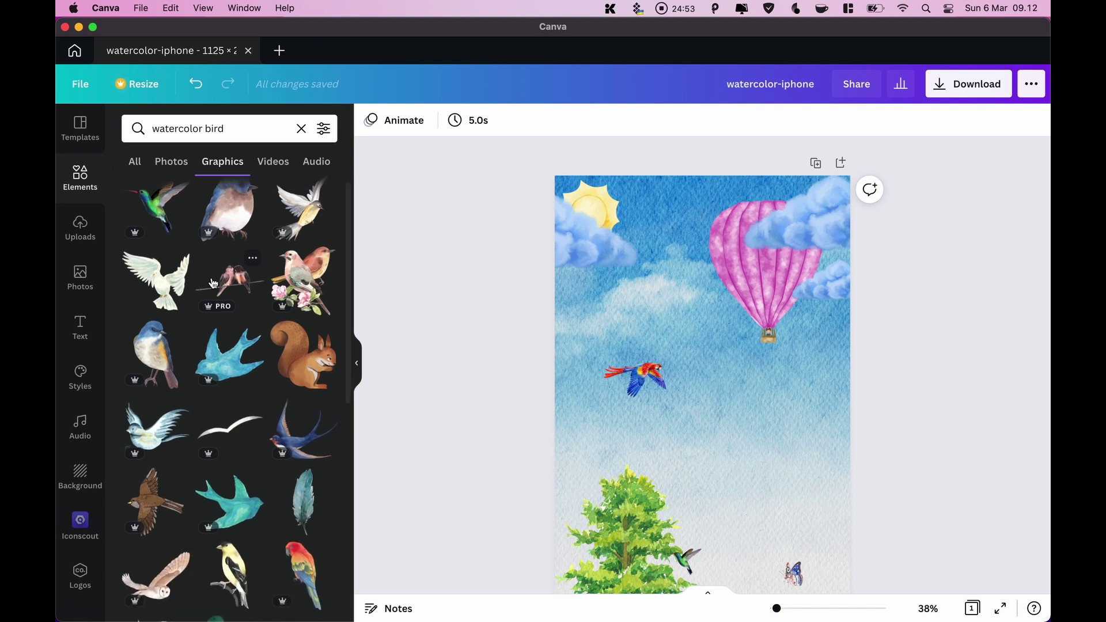
pyautogui.scroll(-5, 213, 283)
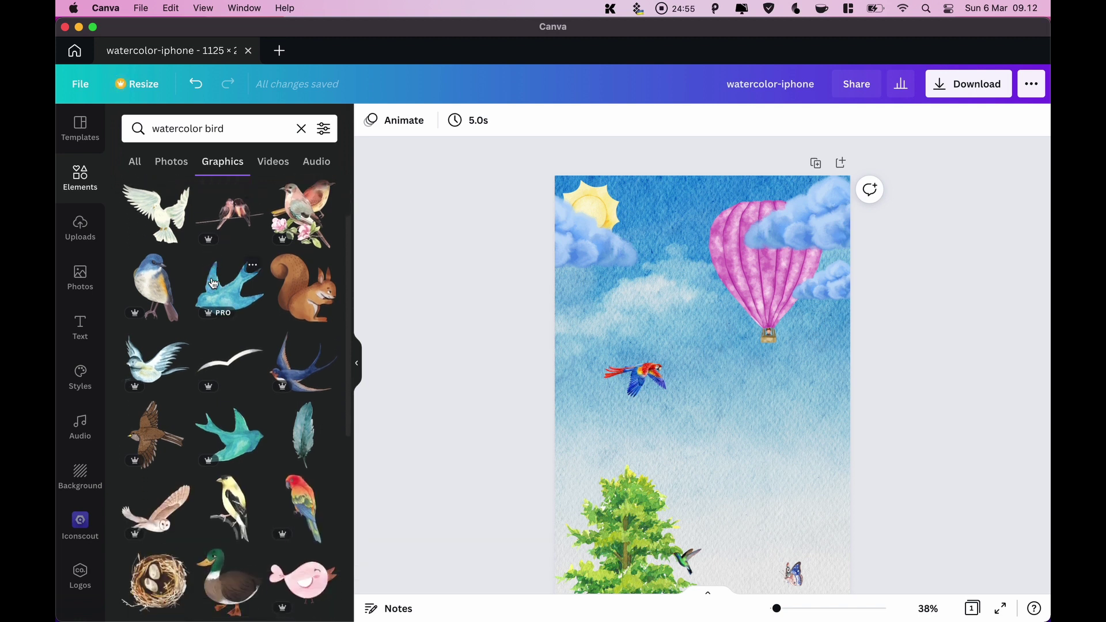
pyautogui.scroll(-10, 212, 282)
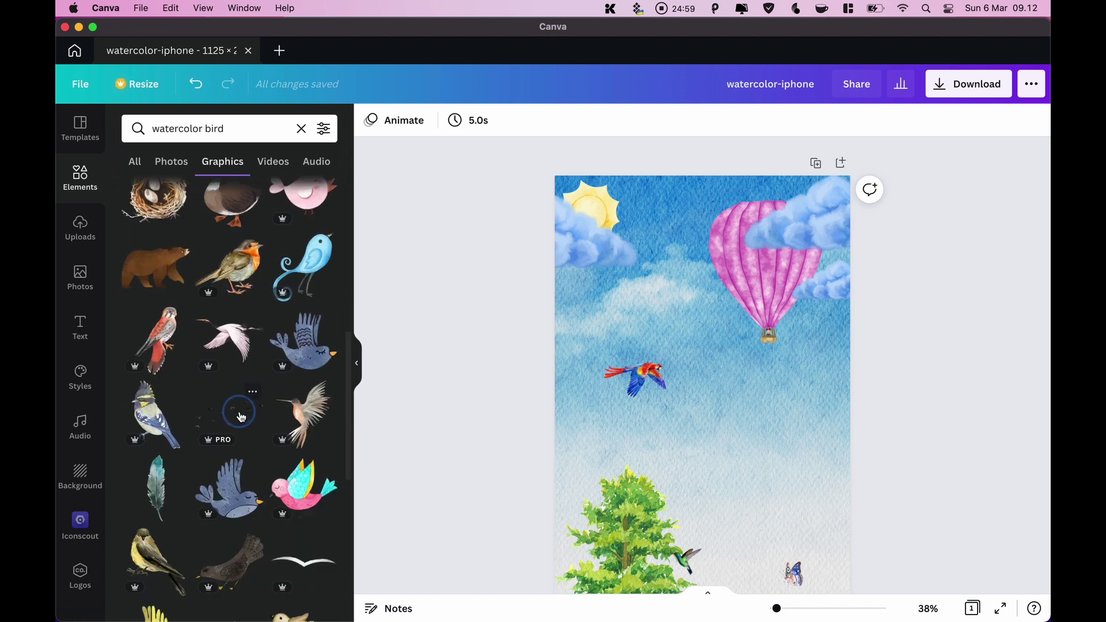
pyautogui.click(241, 416)
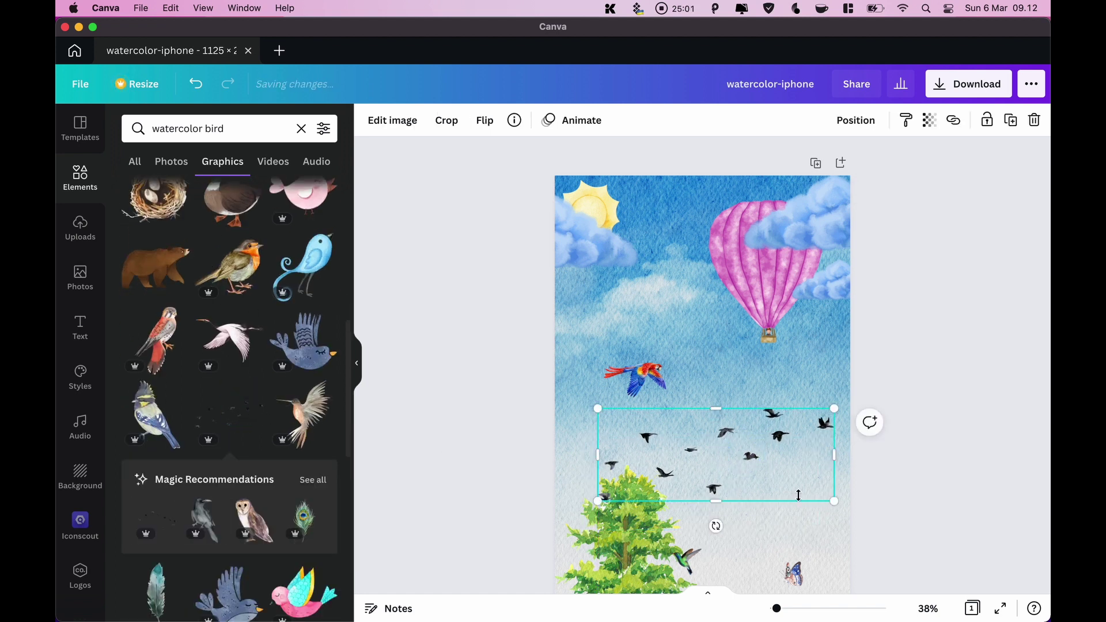
pyautogui.moveTo(832, 502); pyautogui.dragTo(656, 305)
# Shrink the red and blue parrot and place it just above the top of the tall tree
pyautogui.moveTo(654, 363); pyautogui.dragTo(647, 439)
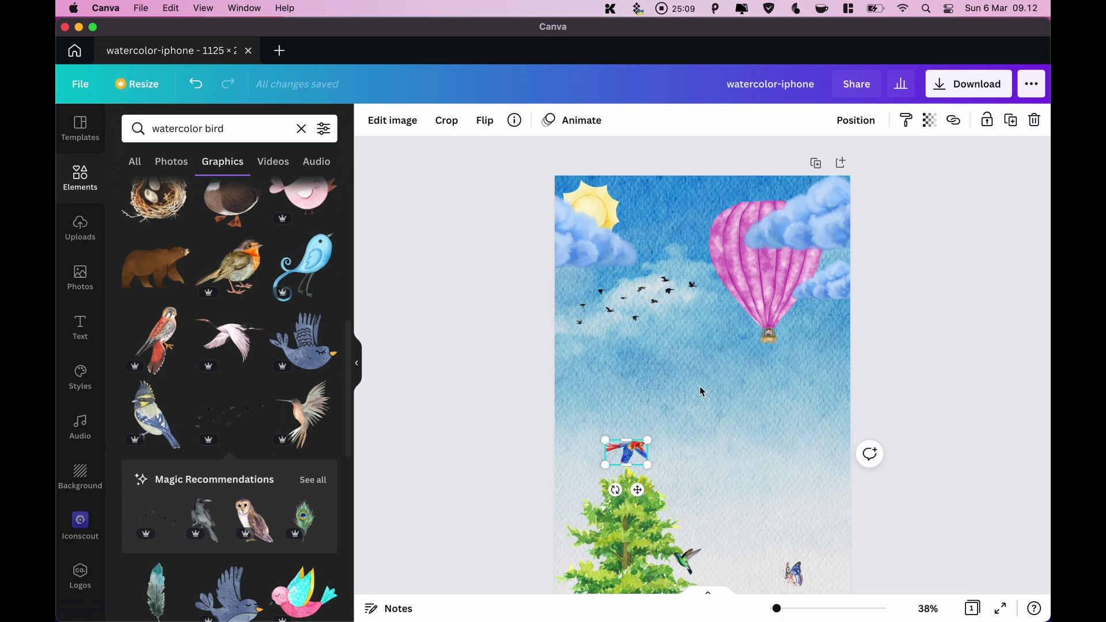
pyautogui.scroll(-3, 699, 388)
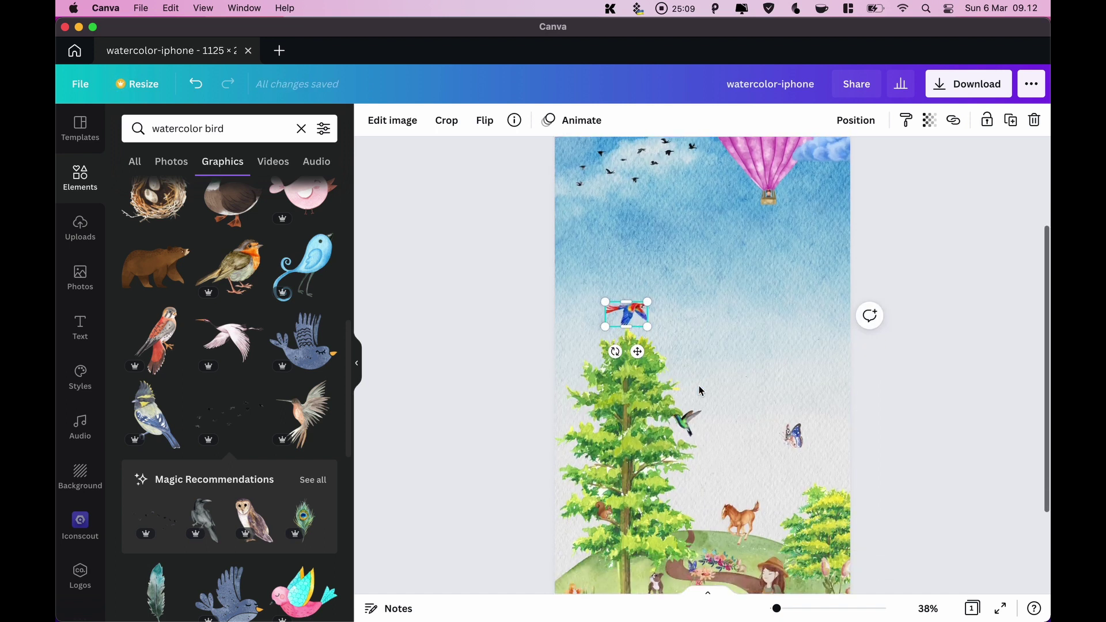
pyautogui.click(713, 289)
pyautogui.scroll(-1, 949, 230)
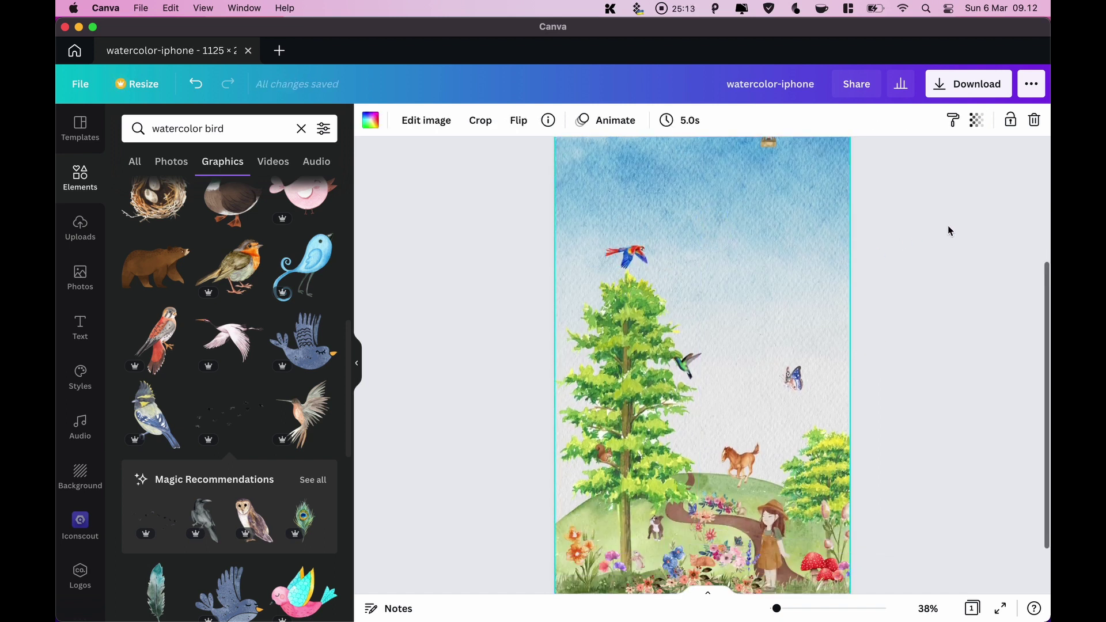
# Duplicate the blue butterfly in the sky and place the copy beside the original, slightly lower and nearer the page's right edge
pyautogui.click(804, 385)
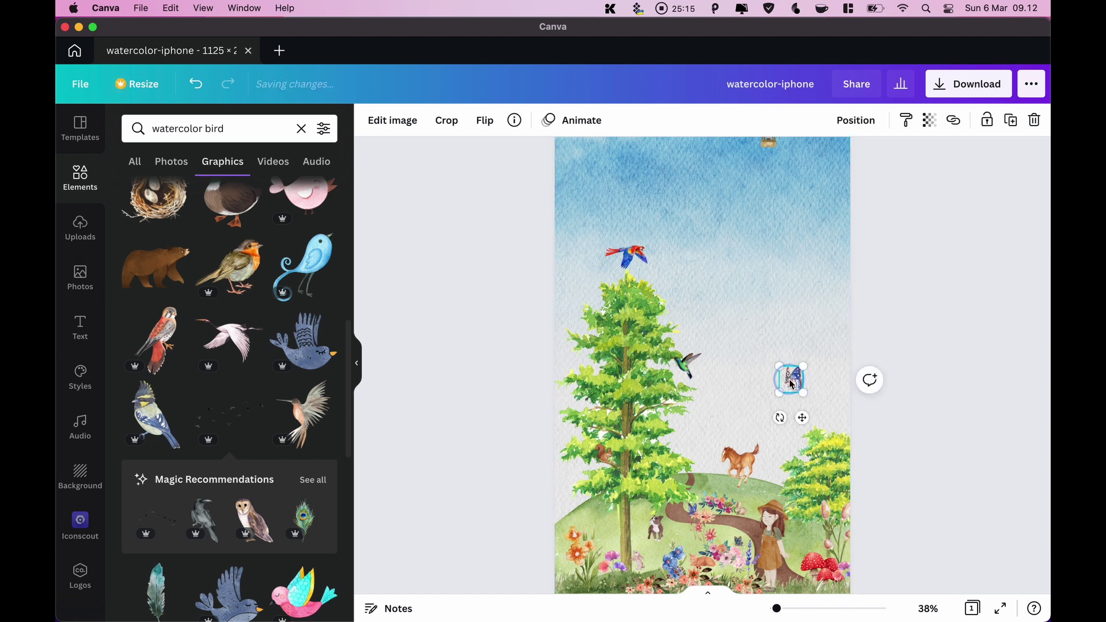
pyautogui.moveTo(805, 385)
pyautogui.mouseDown()
pyautogui.moveTo(805, 400)
pyautogui.moveTo(802, 383)
pyautogui.moveTo(817, 387)
pyautogui.mouseUp()
pyautogui.click(921, 301)
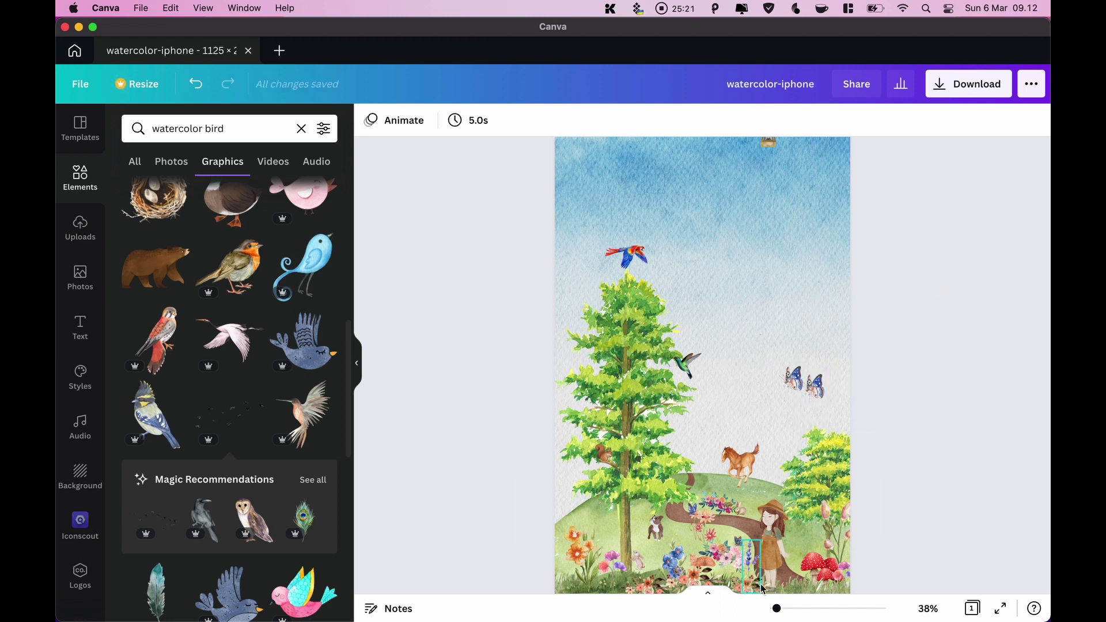
# Move the pink flowers and the tilted bouquet from beside the lavender up to the grass next to the black and white dog
pyautogui.moveTo(779, 614); pyautogui.dragTo(777, 612)
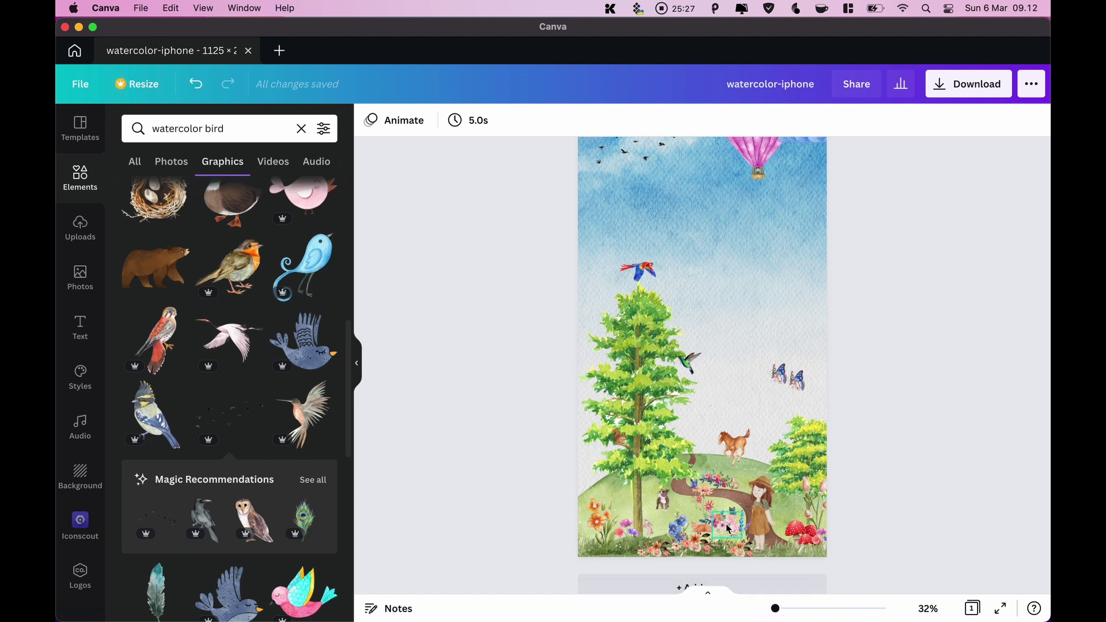
pyautogui.moveTo(784, 612); pyautogui.dragTo(790, 609)
pyautogui.scroll(-10, 666, 415)
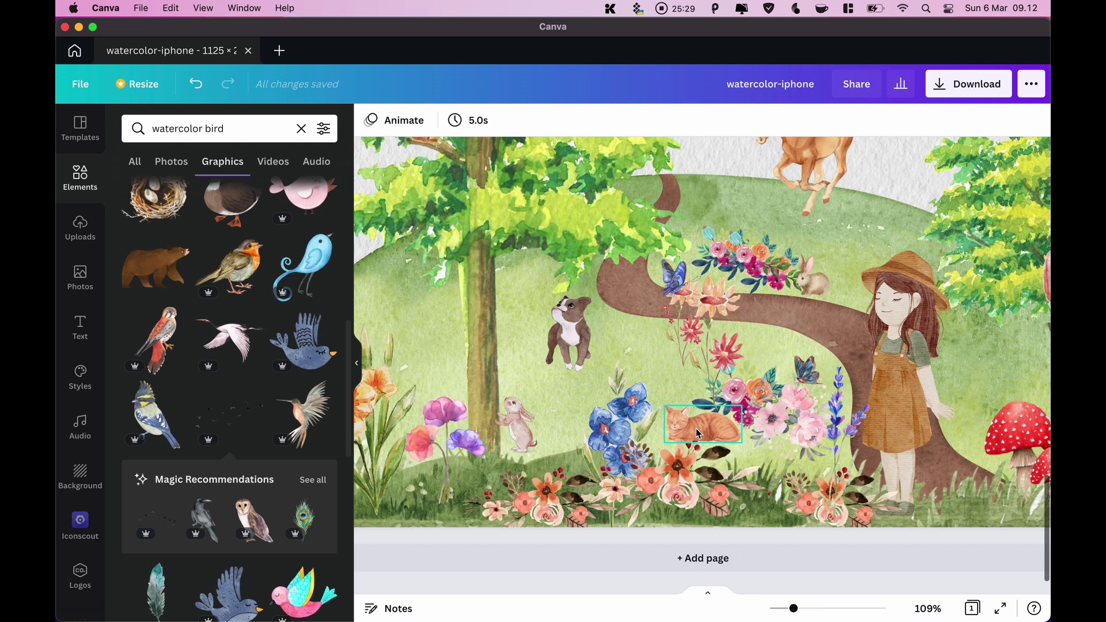
pyautogui.hscroll(2, 697, 433)
pyautogui.moveTo(727, 424); pyautogui.dragTo(578, 321)
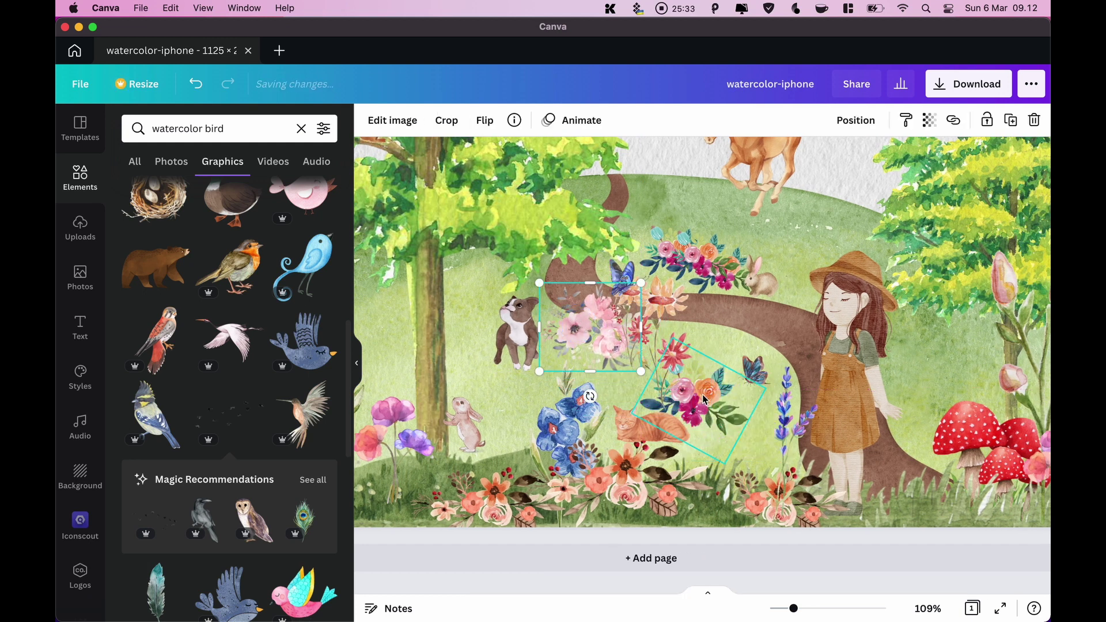
pyautogui.moveTo(695, 394); pyautogui.dragTo(640, 358)
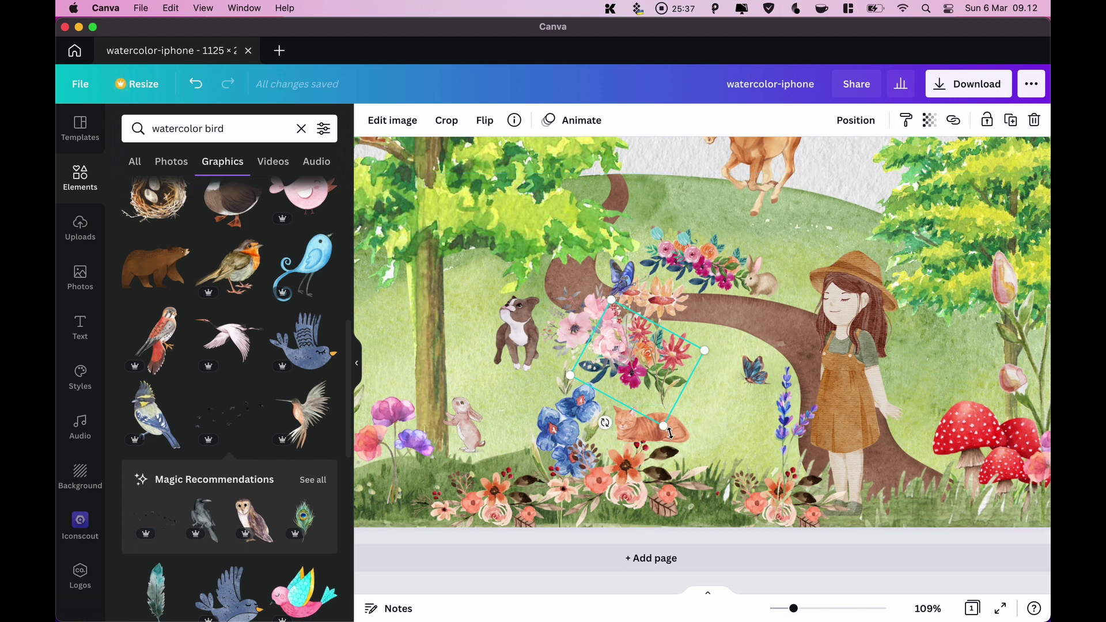
# Move the orange cat toward the lavender and lower the middle orange flower arrangement so it overlaps the page's bottom edge
pyautogui.moveTo(670, 432); pyautogui.dragTo(740, 432)
pyautogui.click(715, 452)
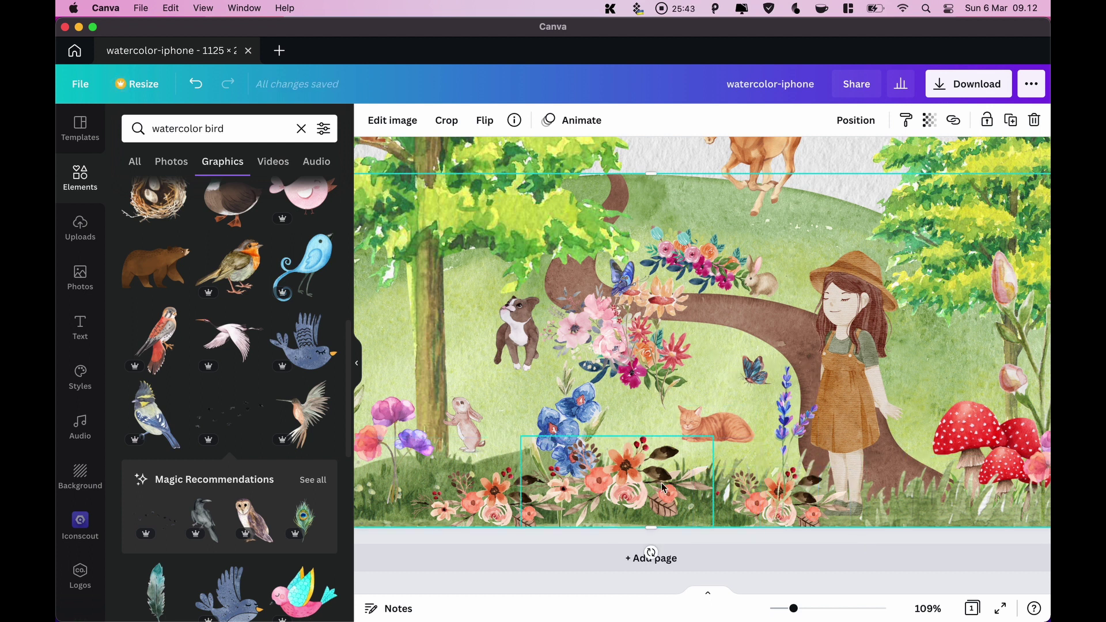
pyautogui.moveTo(646, 489); pyautogui.dragTo(626, 512)
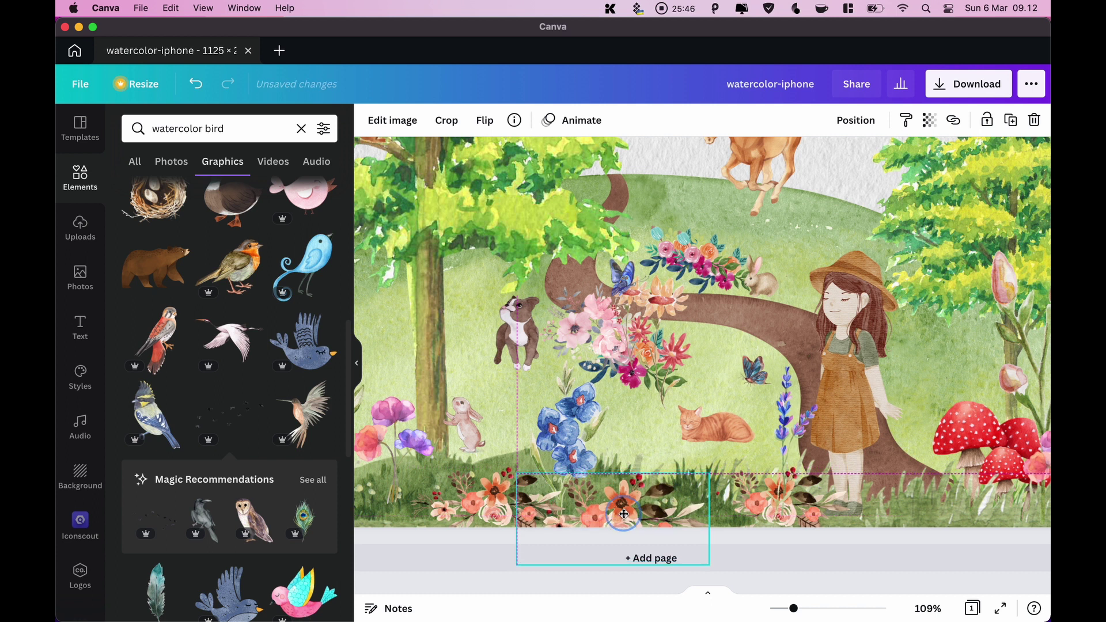
# Duplicate the lavender, place the copy slightly lower and left of the original, and send it two levels backward
pyautogui.click(770, 503)
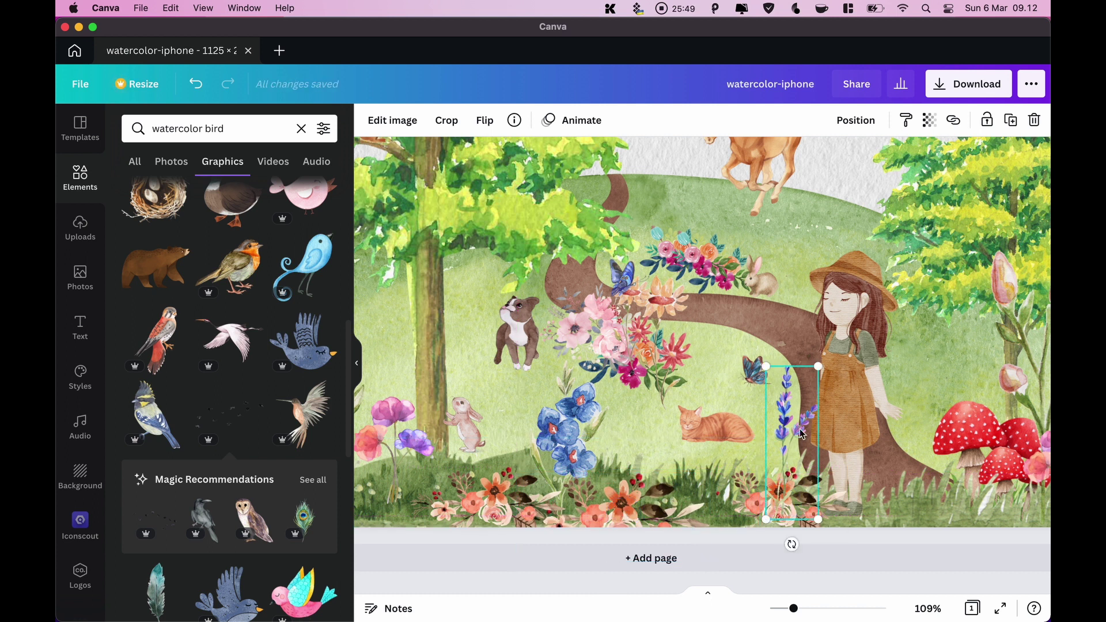
pyautogui.moveTo(797, 436); pyautogui.dragTo(769, 455)
pyautogui.click(856, 120)
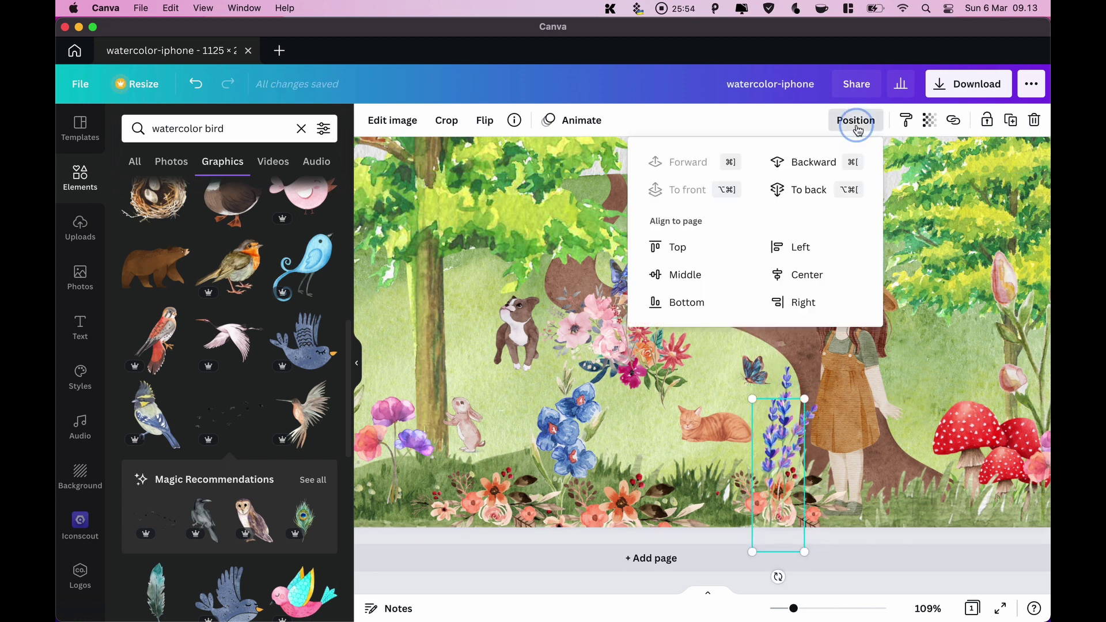
pyautogui.click(828, 165)
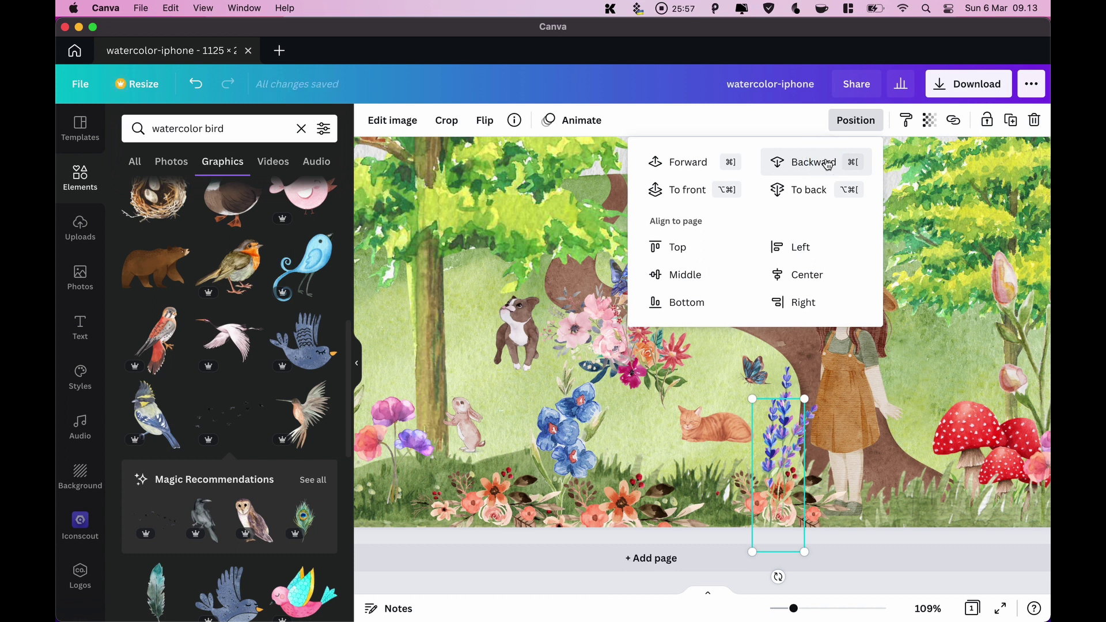
pyautogui.click(828, 165)
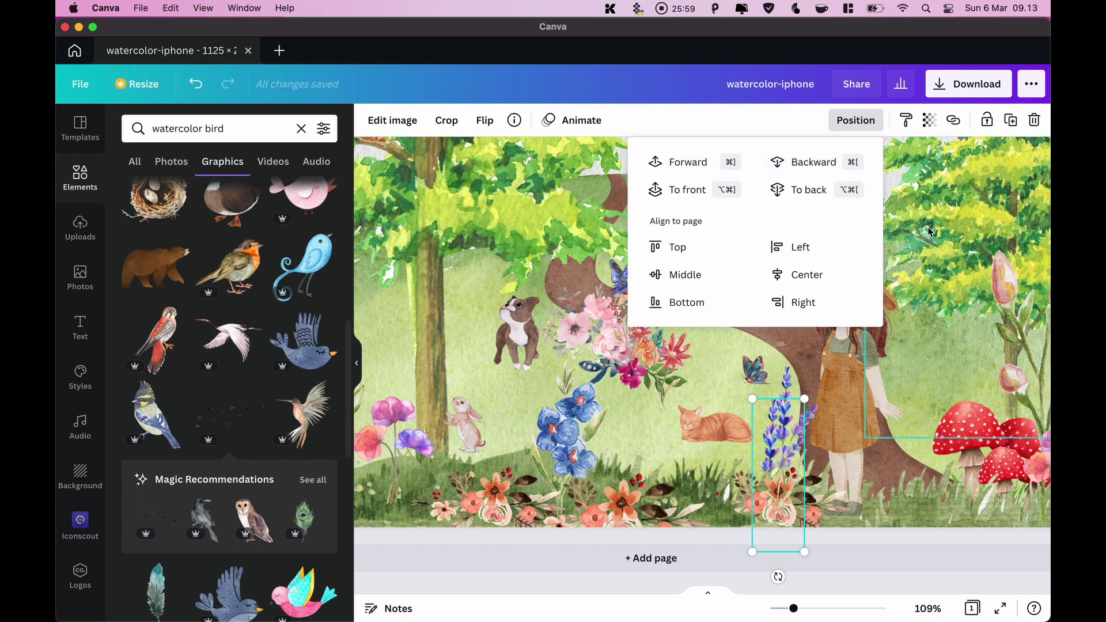
pyautogui.click(822, 265)
# Shrink the two blue sky butterflies together slightly and shift them a little up and left
pyautogui.moveTo(794, 608); pyautogui.dragTo(778, 609)
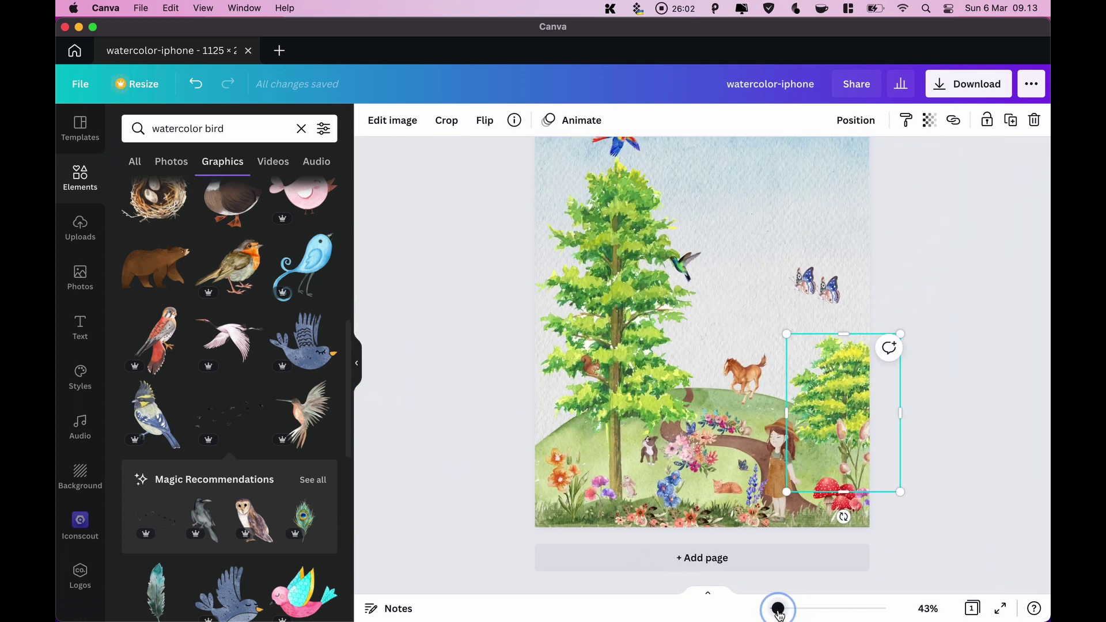
pyautogui.click(958, 262)
pyautogui.scroll(3, 766, 314)
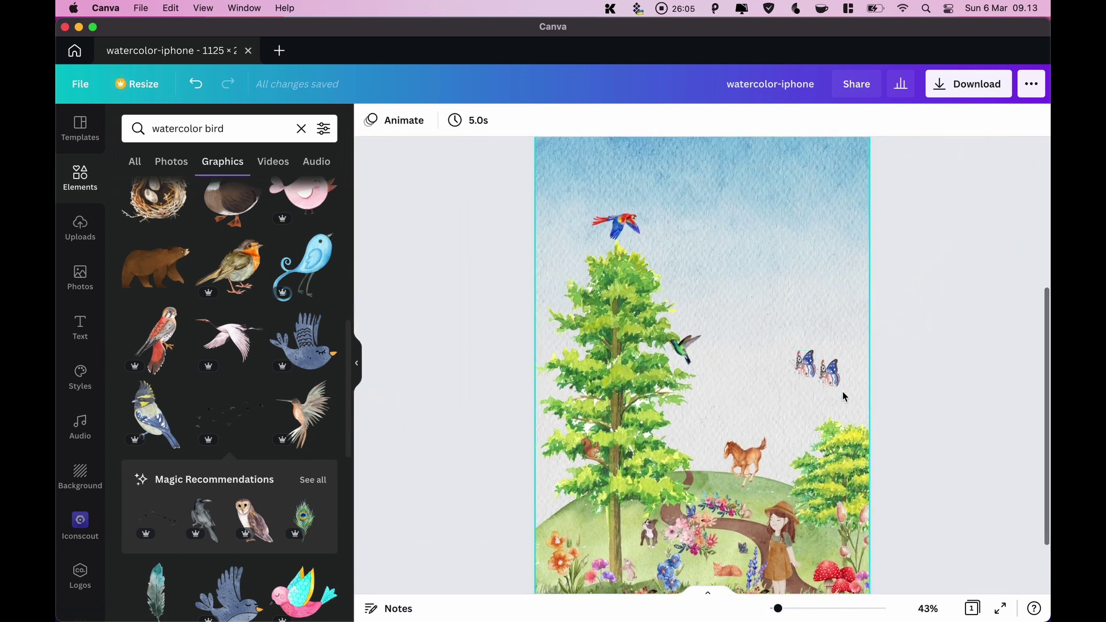
pyautogui.click(831, 381)
pyautogui.keyDown('shift'); pyautogui.click(803, 363); pyautogui.keyUp('shift')
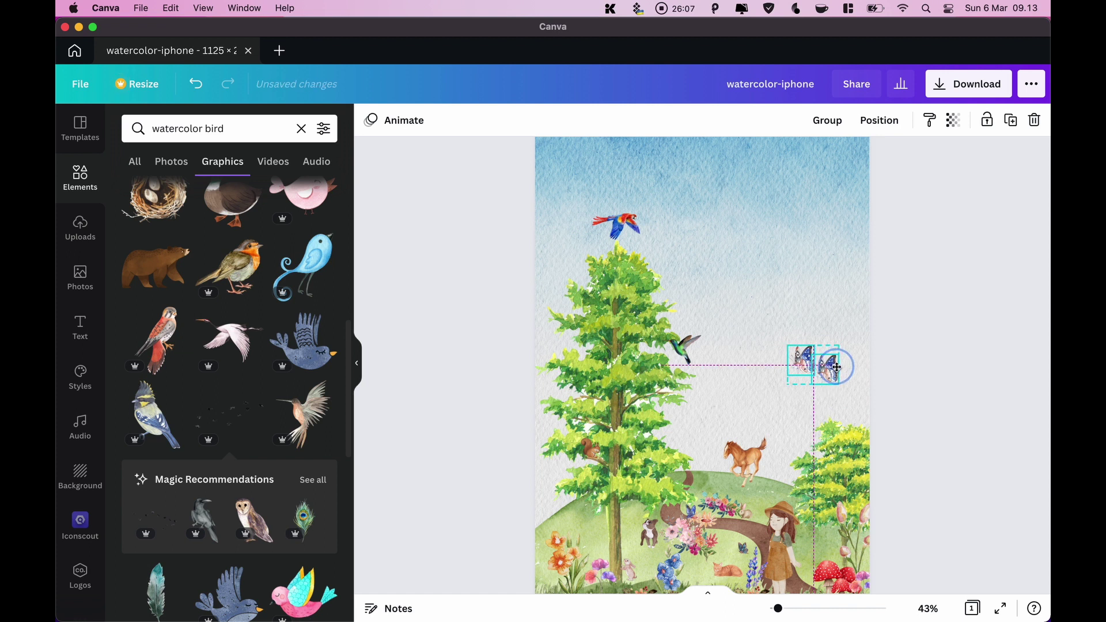
pyautogui.moveTo(838, 385); pyautogui.dragTo(829, 377)
pyautogui.click(948, 407)
# Shift the parrot above the tall tree slightly toward the page's left edge
pyautogui.scroll(-3, 948, 406)
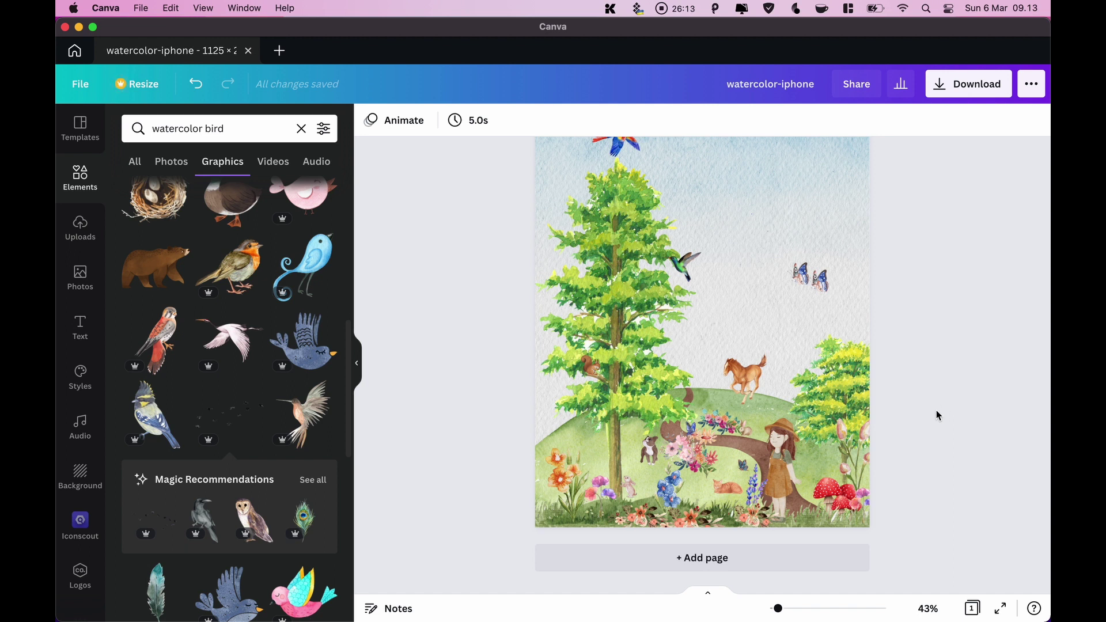
pyautogui.scroll(2, 887, 391)
pyautogui.scroll(-2, 863, 388)
pyautogui.scroll(8, 764, 393)
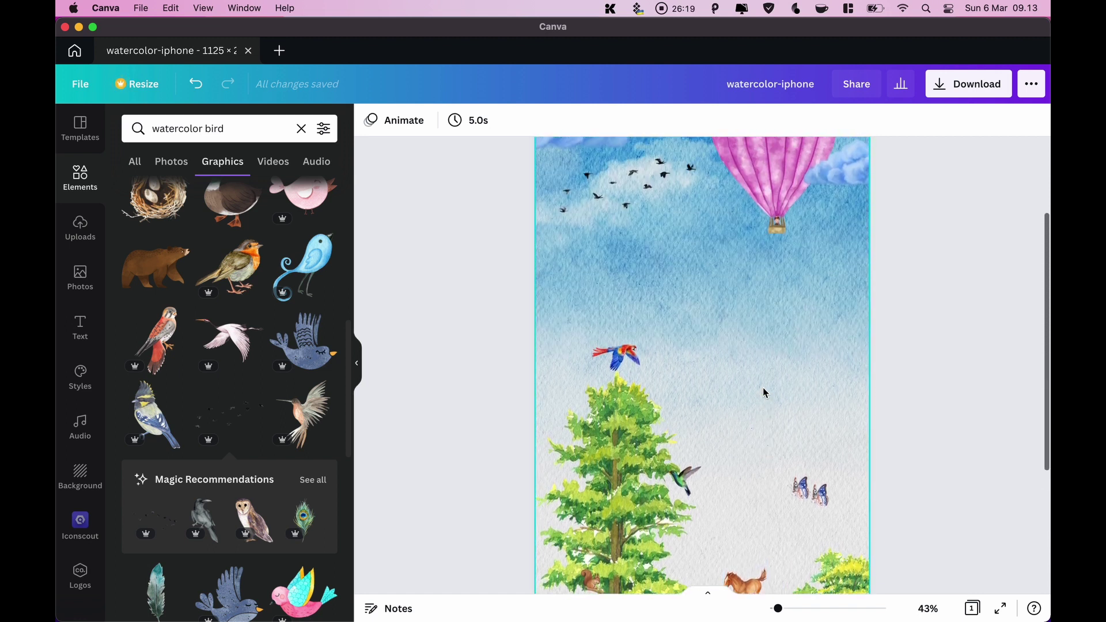
pyautogui.scroll(2, 763, 392)
pyautogui.moveTo(631, 389); pyautogui.dragTo(623, 390)
pyautogui.scroll(-6, 853, 371)
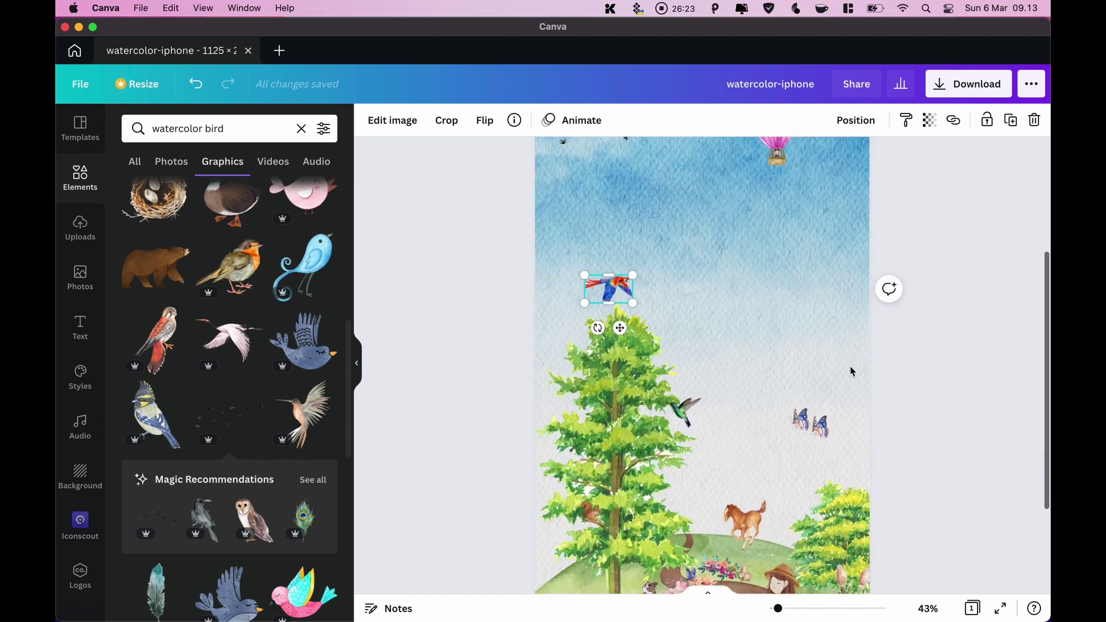
pyautogui.scroll(-2, 875, 383)
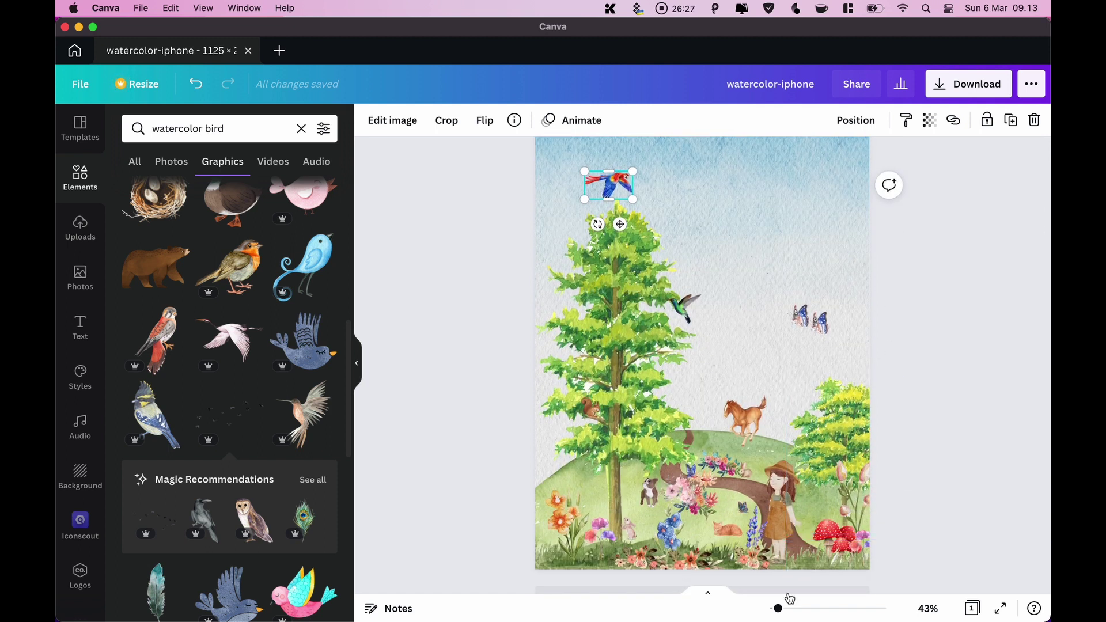
pyautogui.moveTo(778, 610); pyautogui.dragTo(774, 609)
pyautogui.click(917, 395)
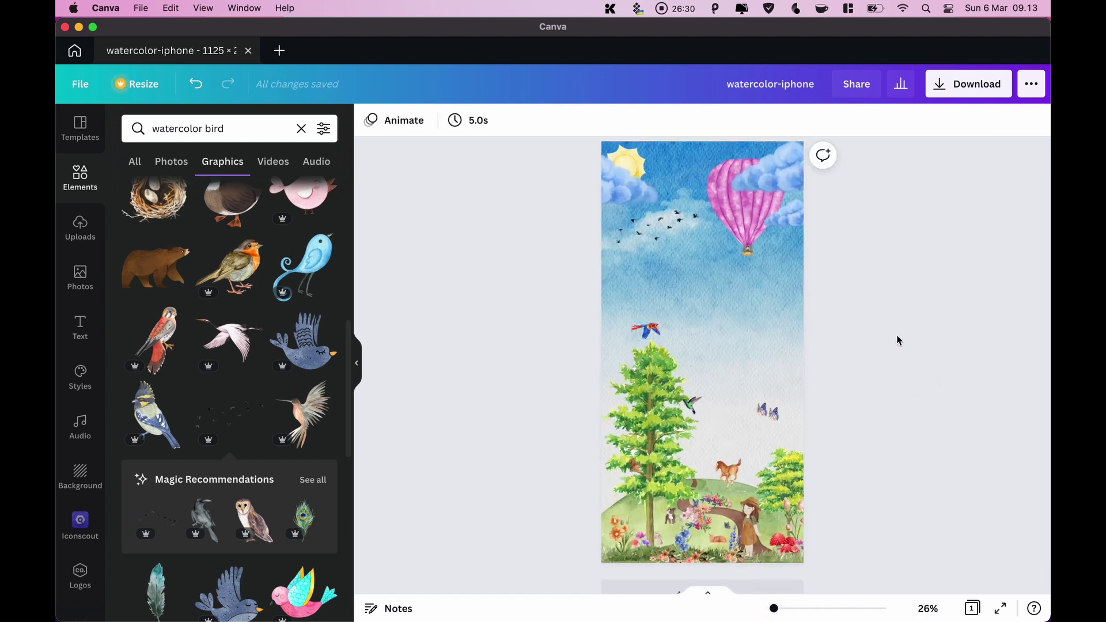
# Download the design as a PNG at size 1 and save it to the Desktop as watercolor-iphone.png
pyautogui.click(977, 85)
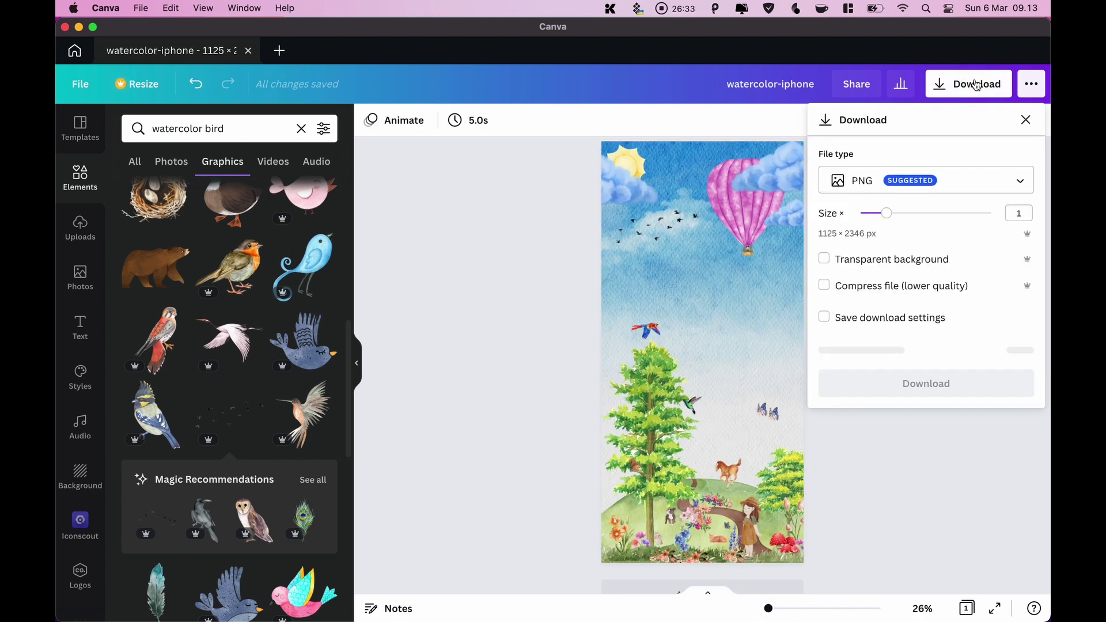
pyautogui.click(938, 351)
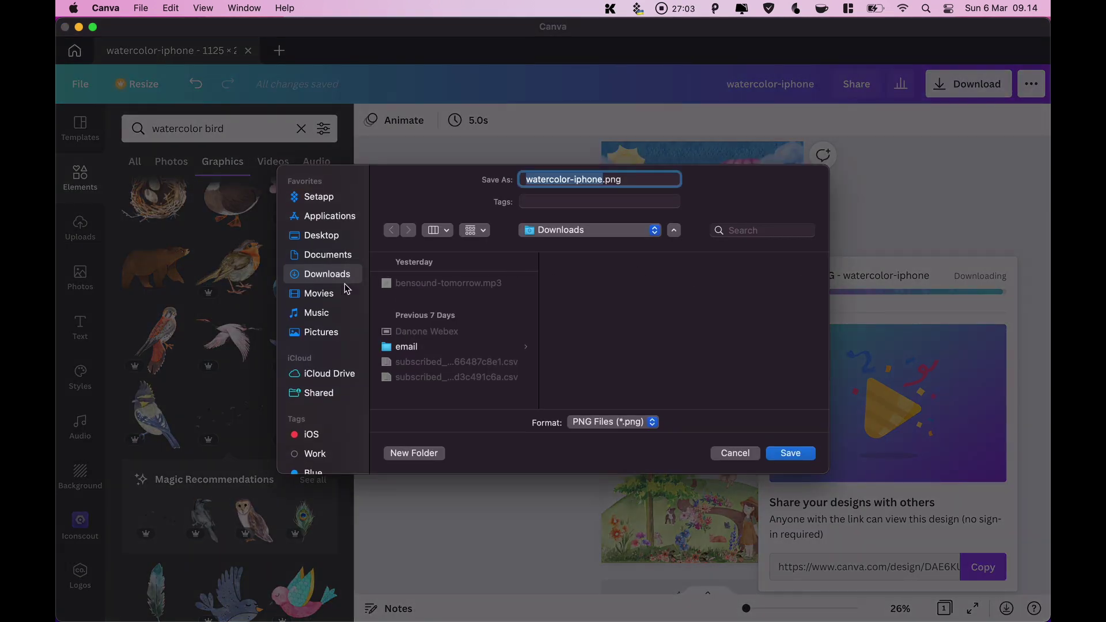
pyautogui.click(334, 241)
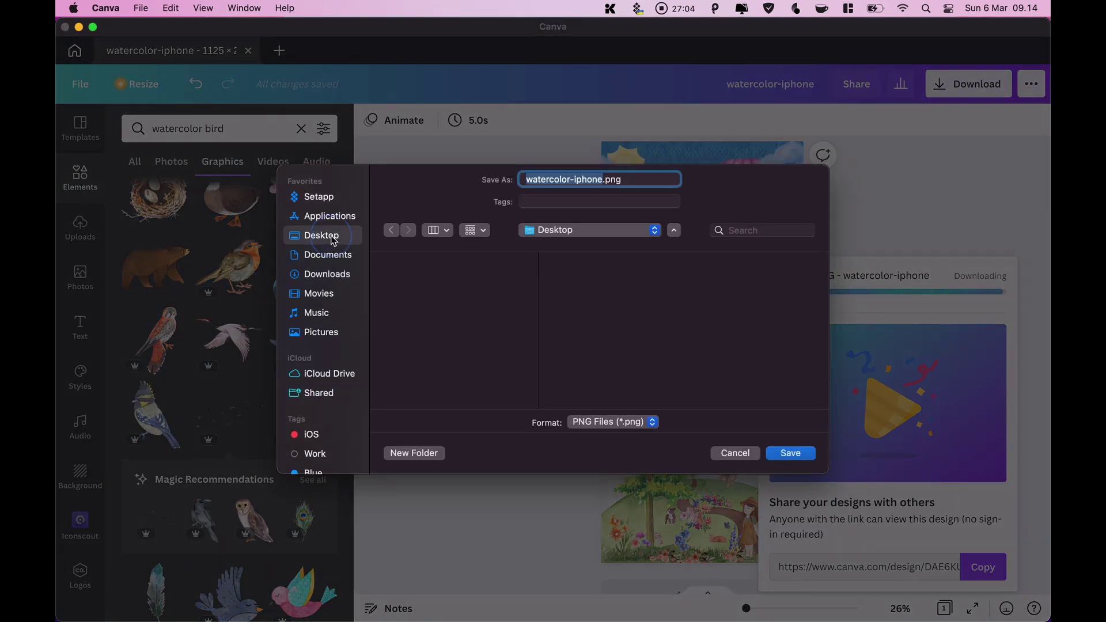
pyautogui.click(805, 457)
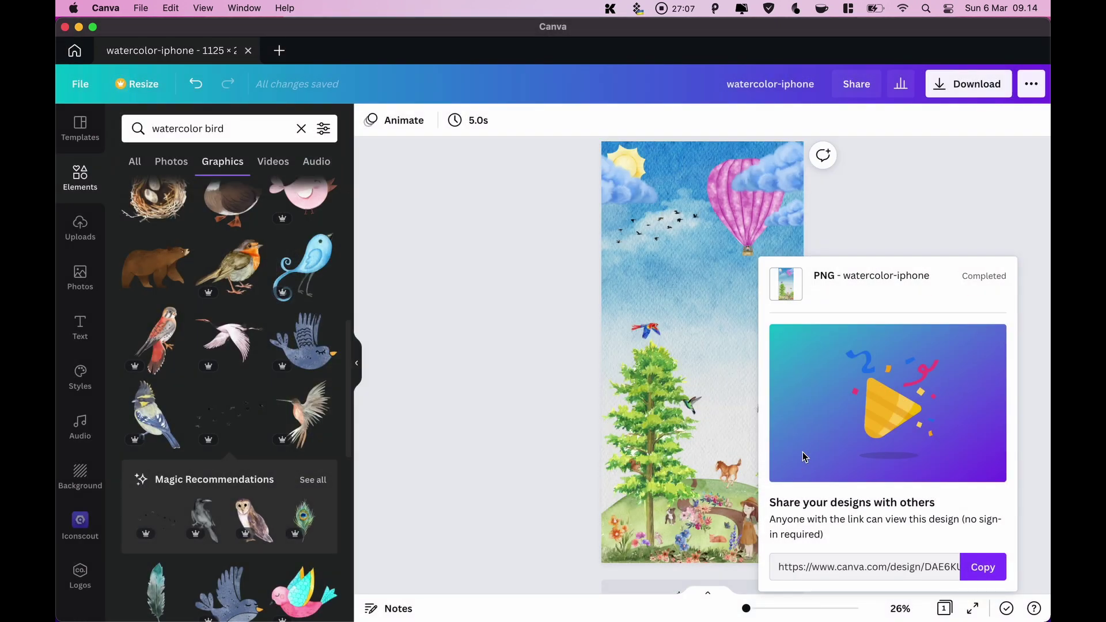
pyautogui.click(903, 204)
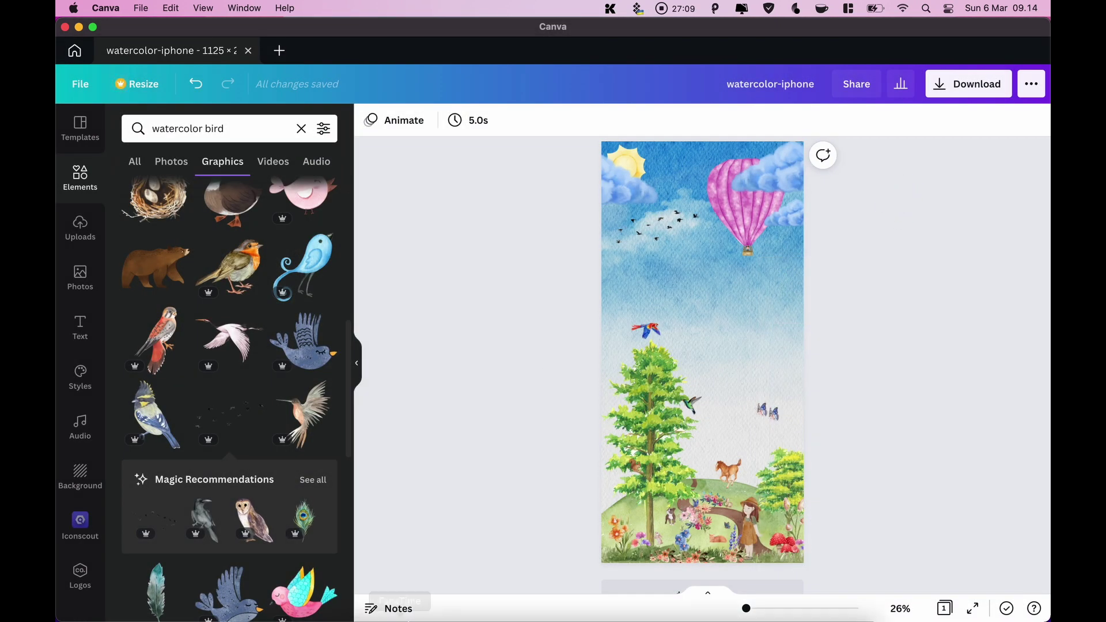
# Switch to Finder, open watercolor-iphone.png from the Desktop to check the exported image, and close the preview
pyautogui.click(251, 611)
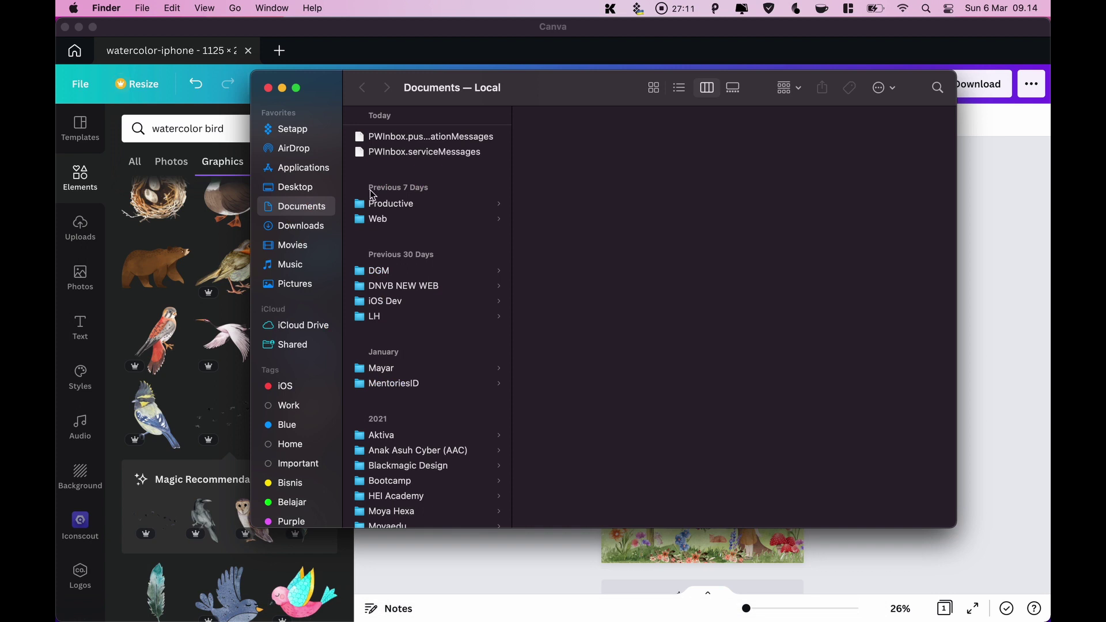
pyautogui.click(309, 188)
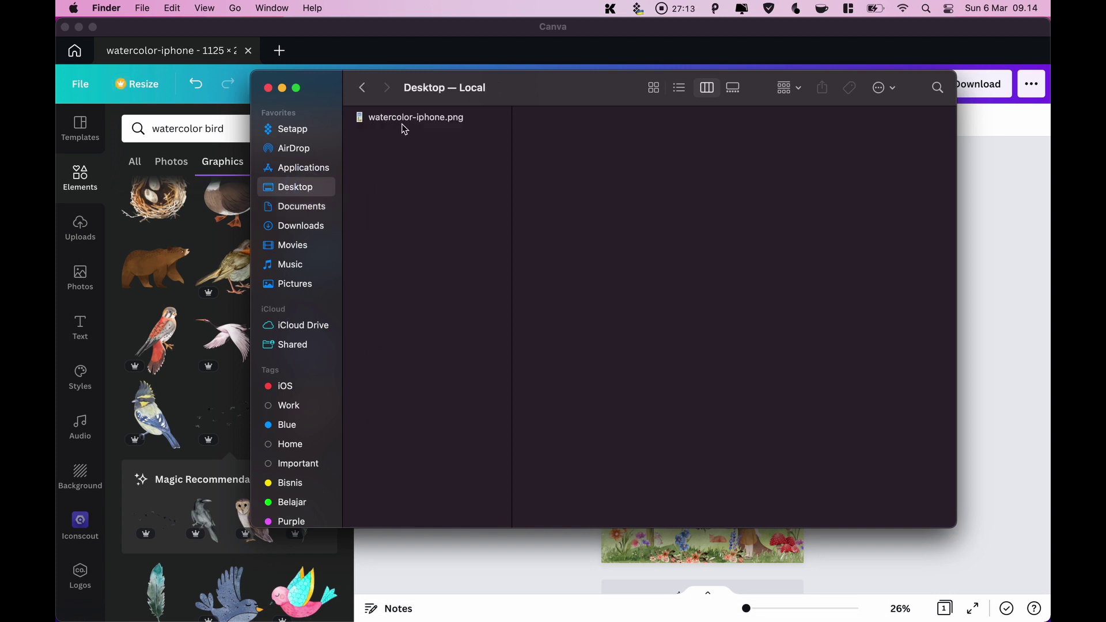
pyautogui.click(407, 118)
pyautogui.doubleClick(410, 119)
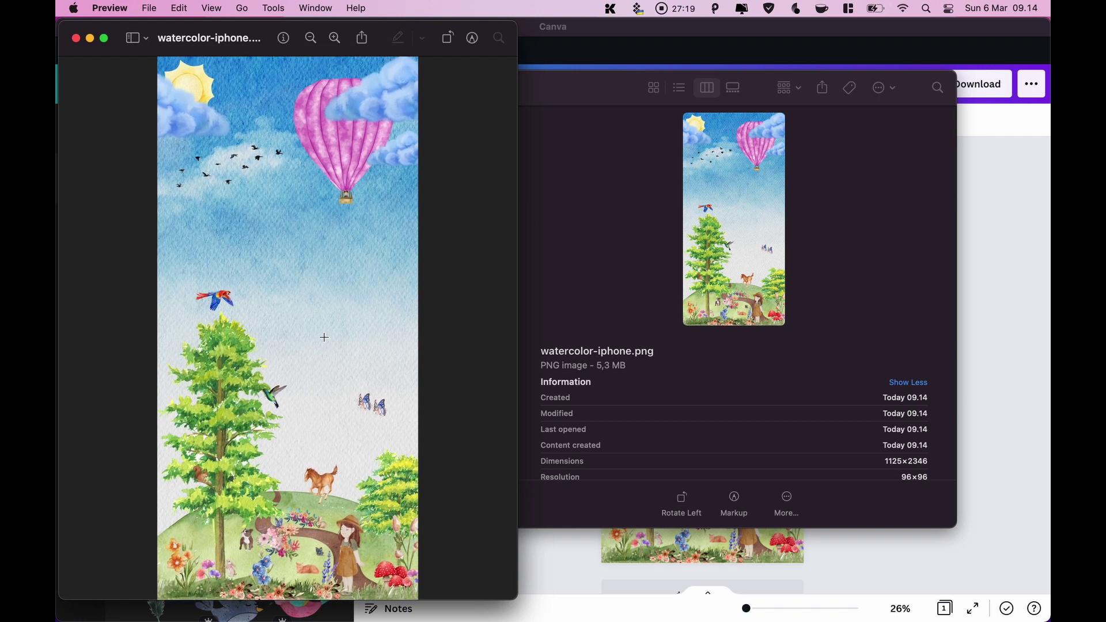
pyautogui.press('super+q')
# Launch Mockuuups Studio and filter the mockup gallery to iPhone devices
pyautogui.press('super+space')
pyautogui.write('m')
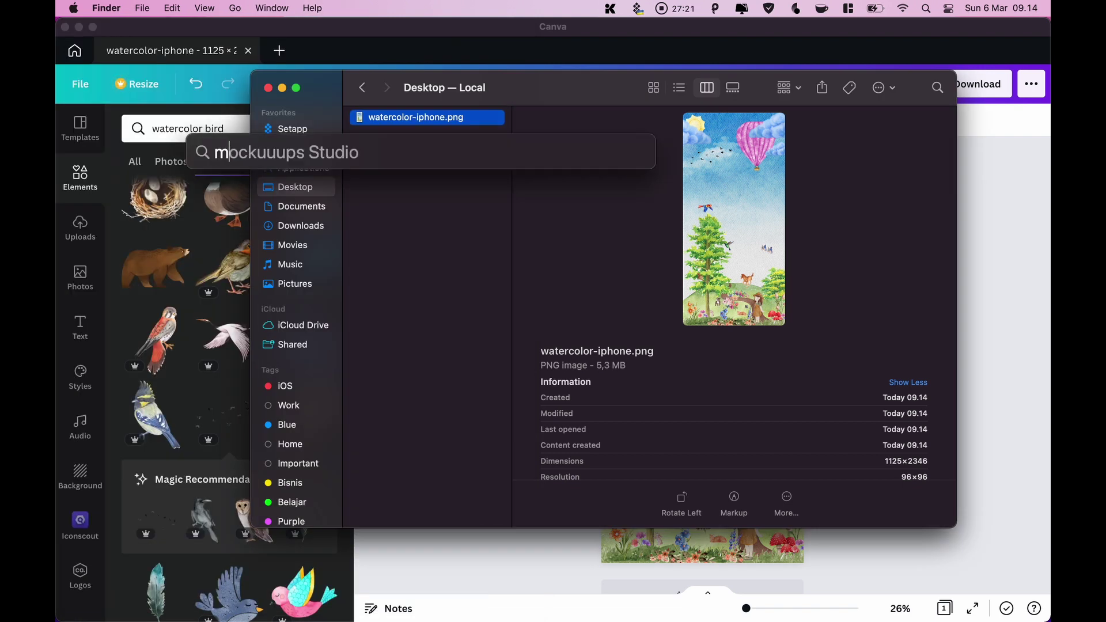
pyautogui.write('o')
pyautogui.press('Return')
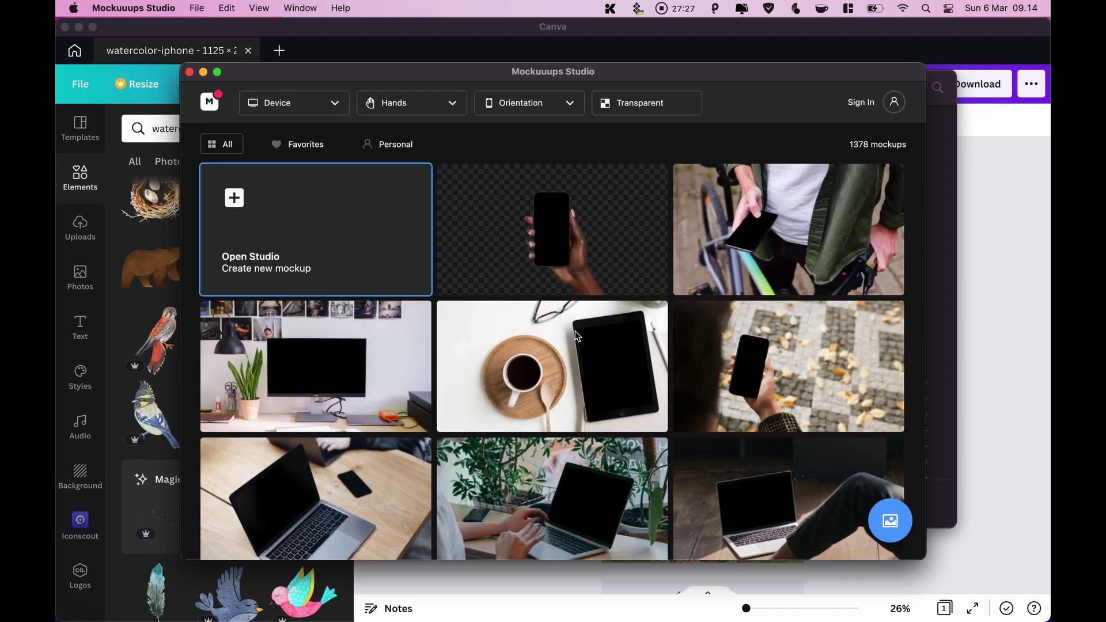
pyautogui.click(328, 102)
pyautogui.click(281, 138)
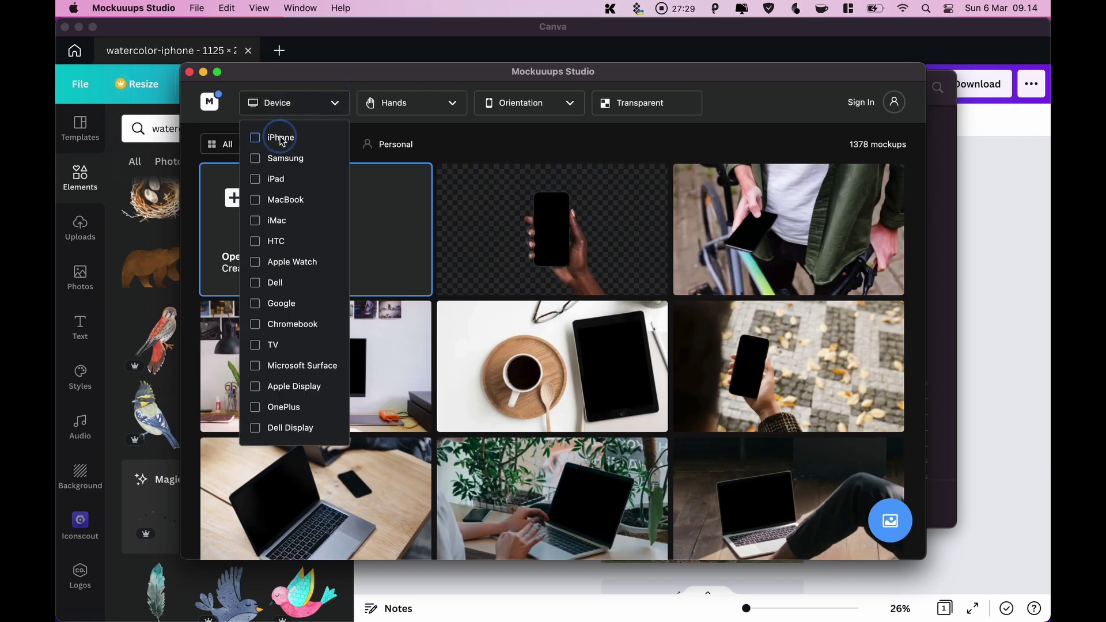
pyautogui.click(725, 102)
# Import watercolor-iphone.png from the Desktop as the screen image for the mockups
pyautogui.click(900, 525)
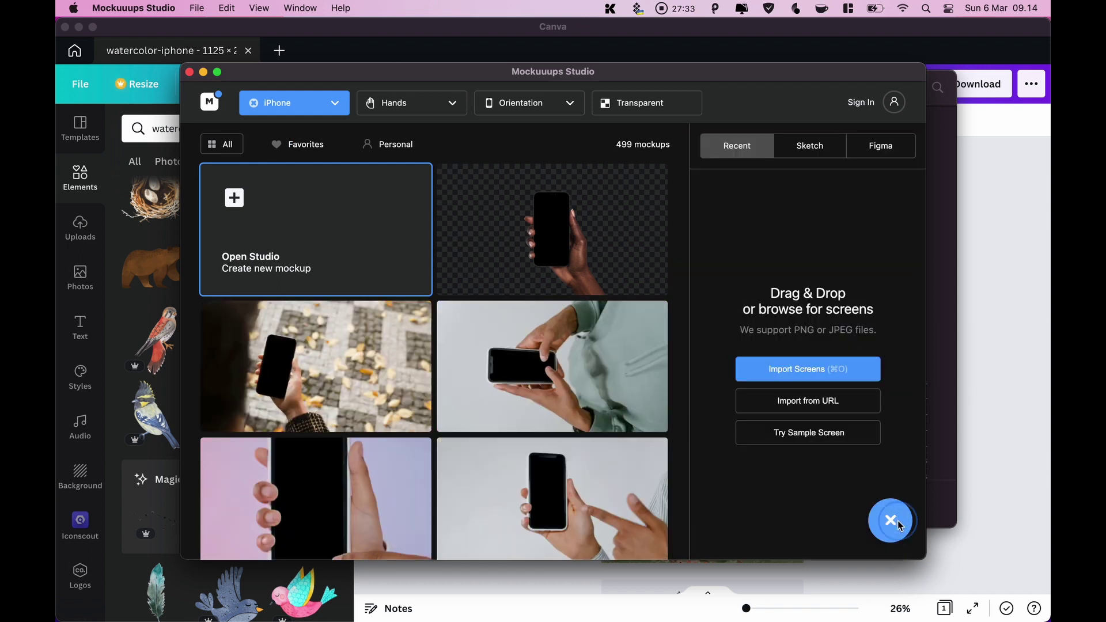
pyautogui.click(817, 371)
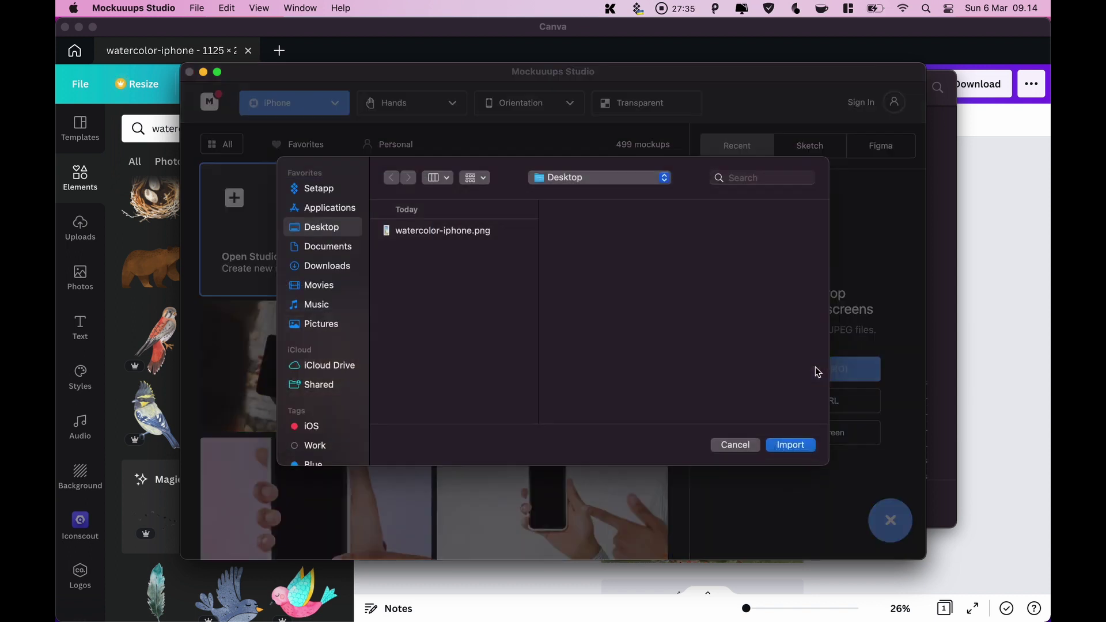
pyautogui.click(416, 228)
pyautogui.click(774, 448)
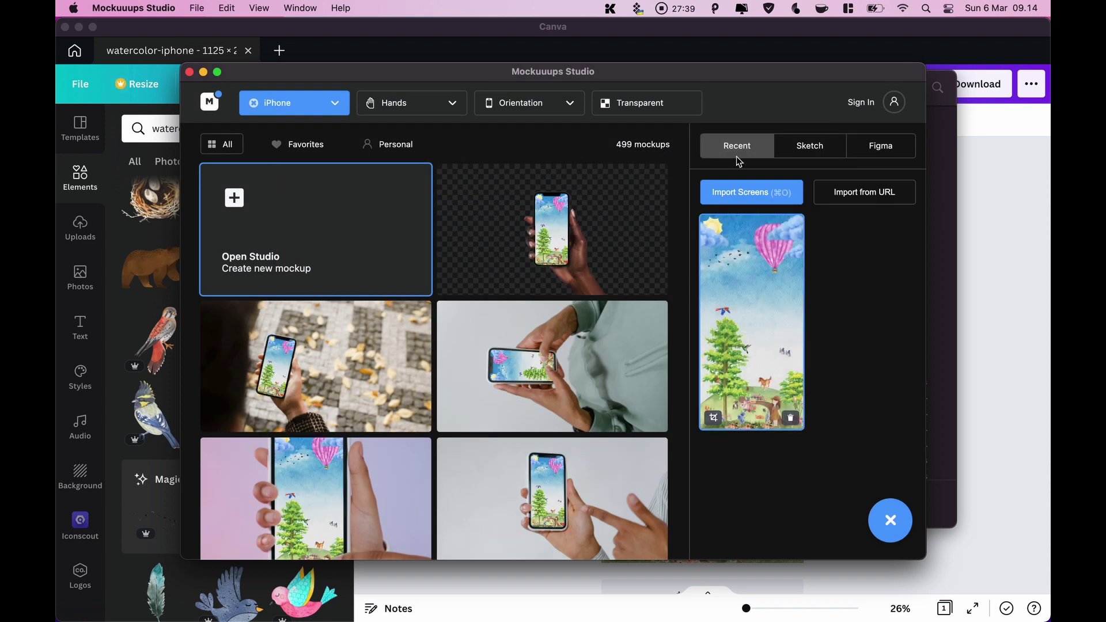
# Examine the iPhone mockups showing a user pointing at the screen, a phone in a user's hand, and a minimalistic closeup
pyautogui.scroll(-3, 543, 333)
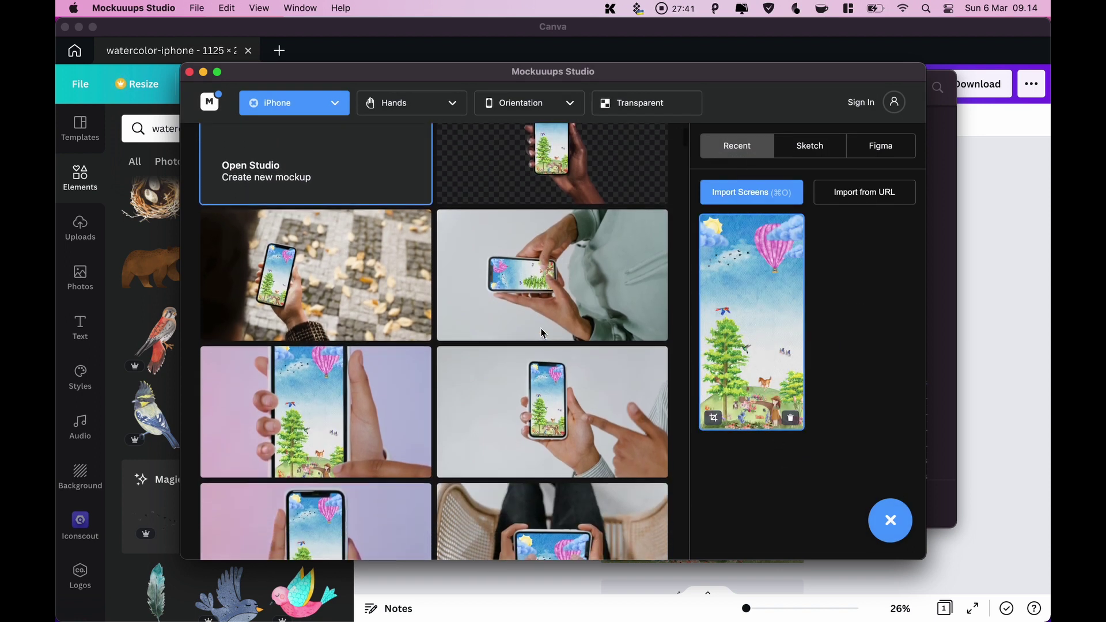
pyautogui.click(563, 389)
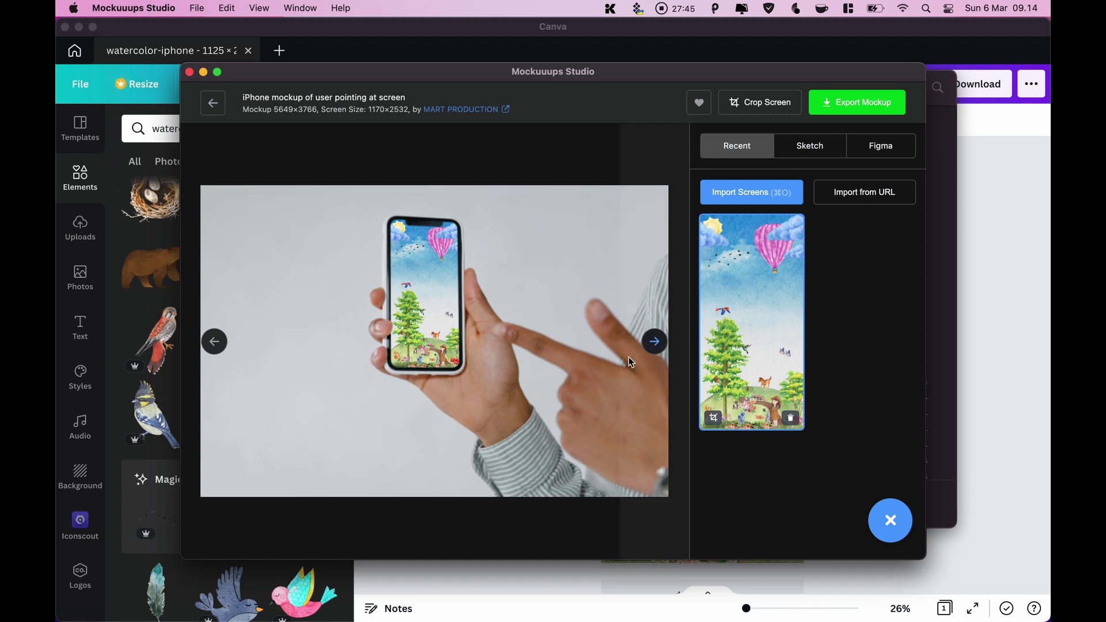
pyautogui.click(654, 341)
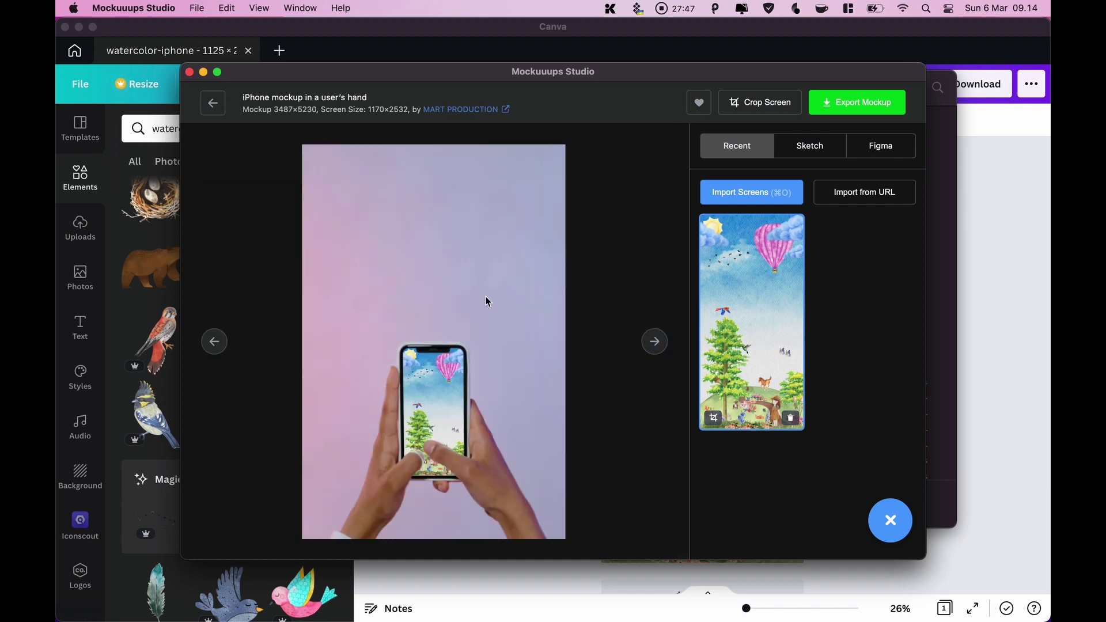
pyautogui.click(222, 104)
pyautogui.scroll(-5, 336, 323)
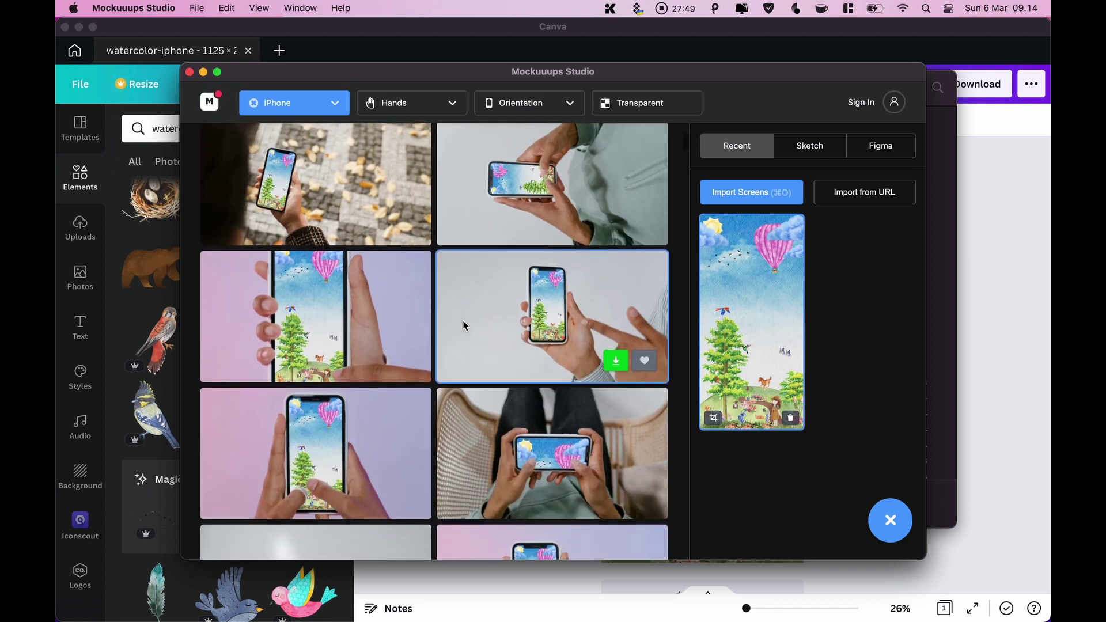
pyautogui.click(336, 327)
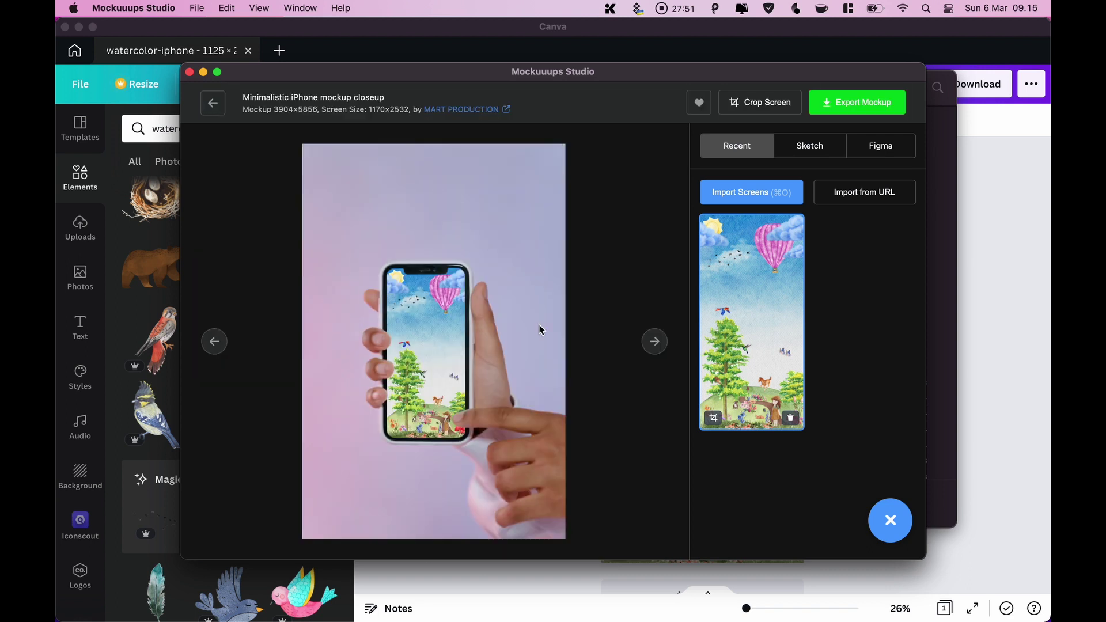
pyautogui.click(213, 103)
# Browse further through the iPhone gallery and examine the one-handed minimalistic mockup and the iPhone 12 mockup with a cup of coffee
pyautogui.scroll(-5, 451, 326)
pyautogui.scroll(-5, 450, 326)
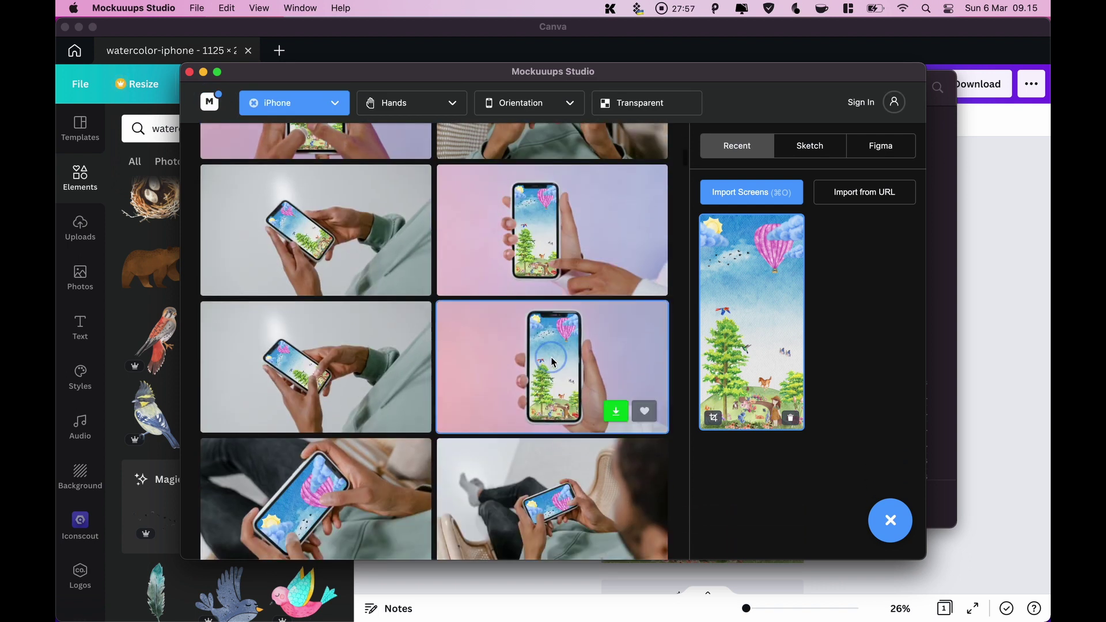
pyautogui.click(552, 362)
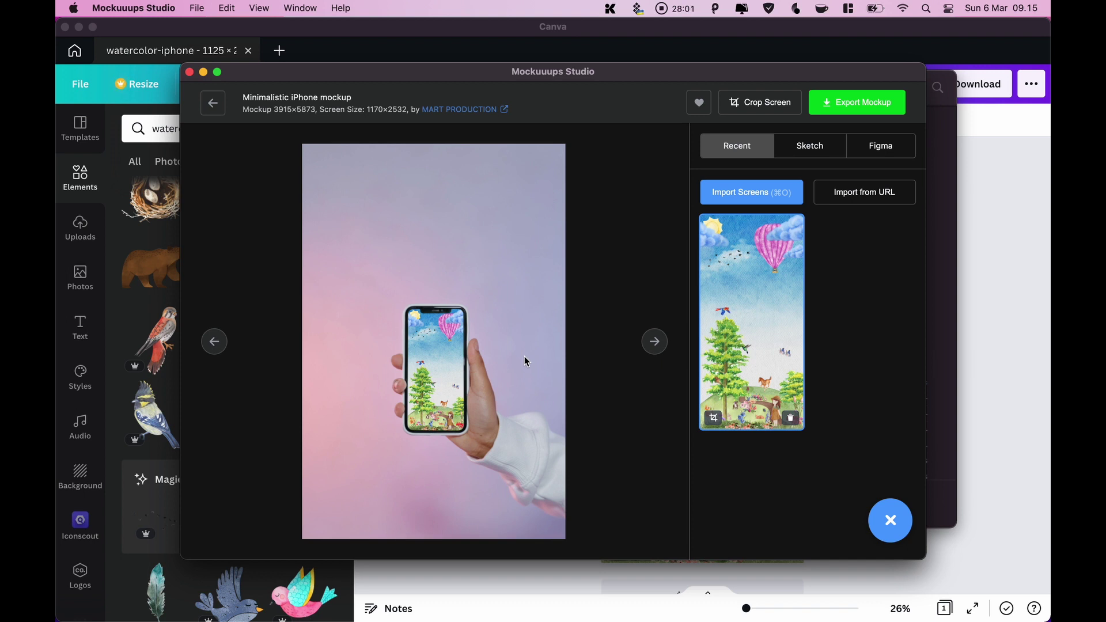
pyautogui.click(213, 103)
pyautogui.scroll(-3, 520, 360)
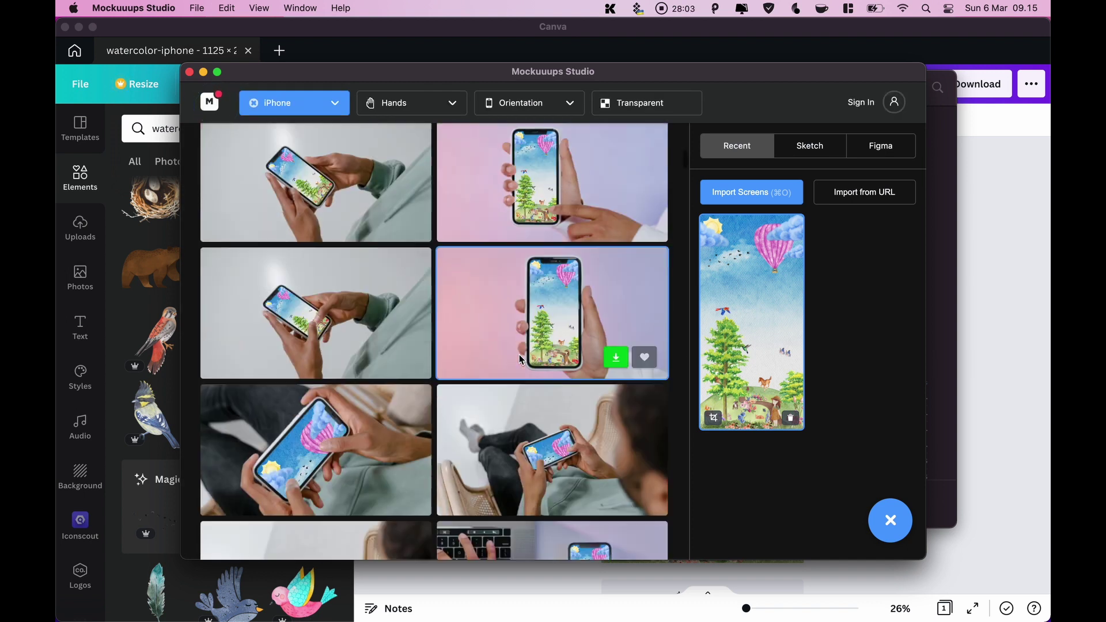
pyautogui.scroll(-3, 520, 360)
pyautogui.scroll(-6, 520, 360)
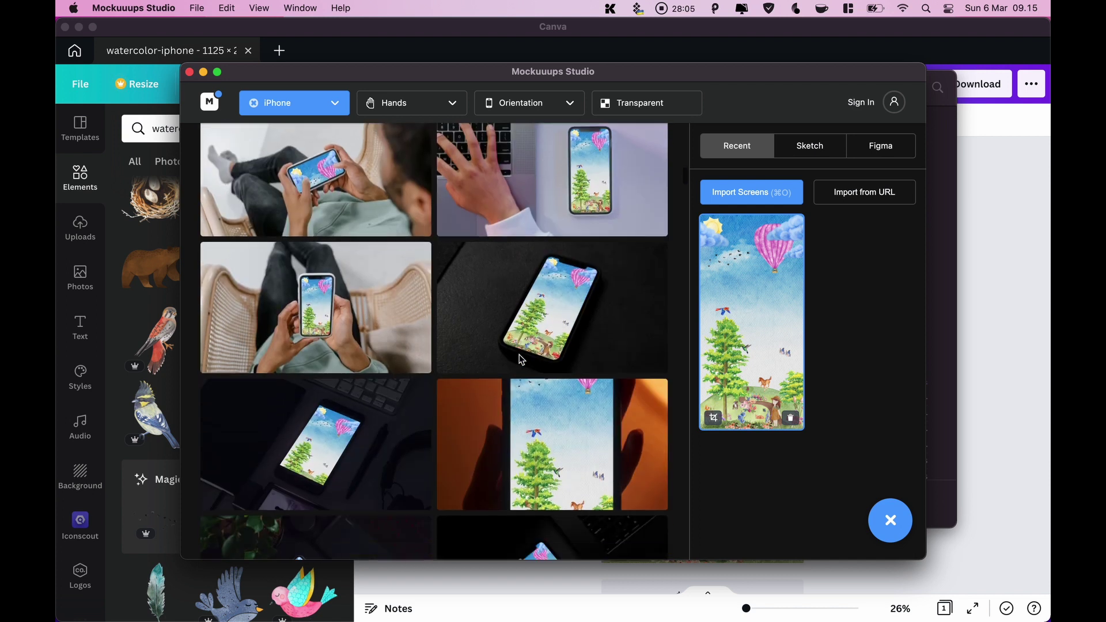
pyautogui.scroll(-2, 520, 360)
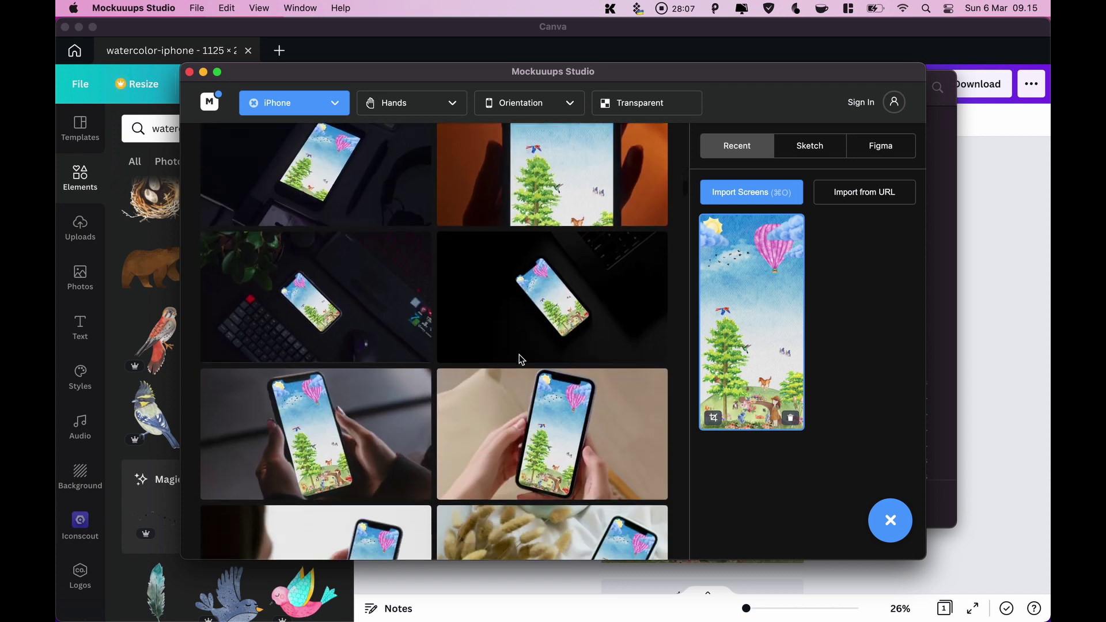
pyautogui.scroll(-1, 521, 360)
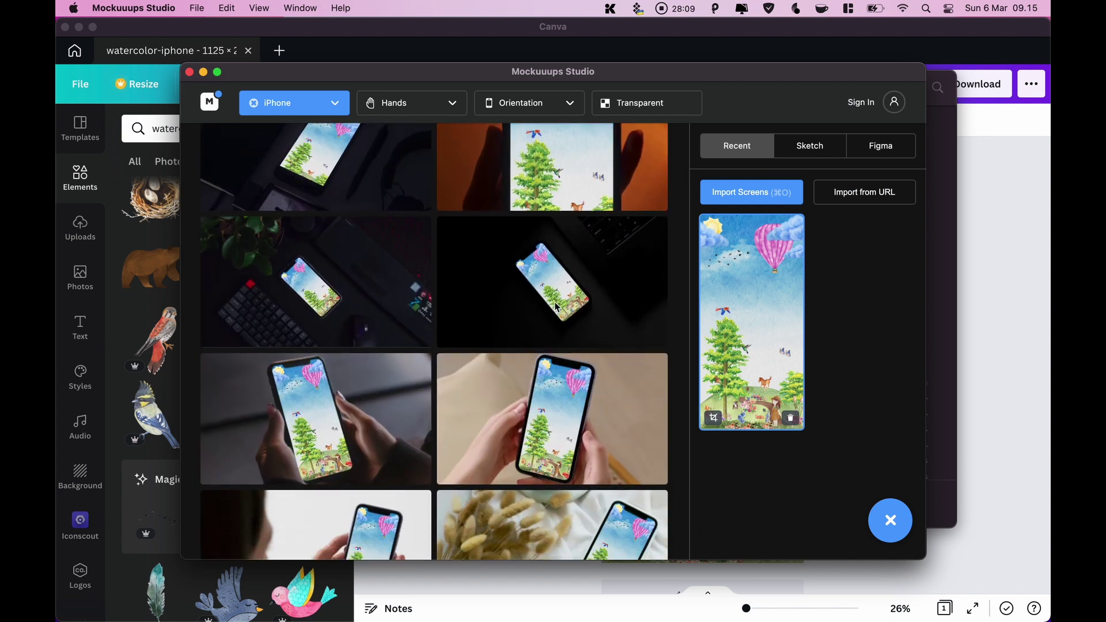
pyautogui.scroll(-4, 557, 305)
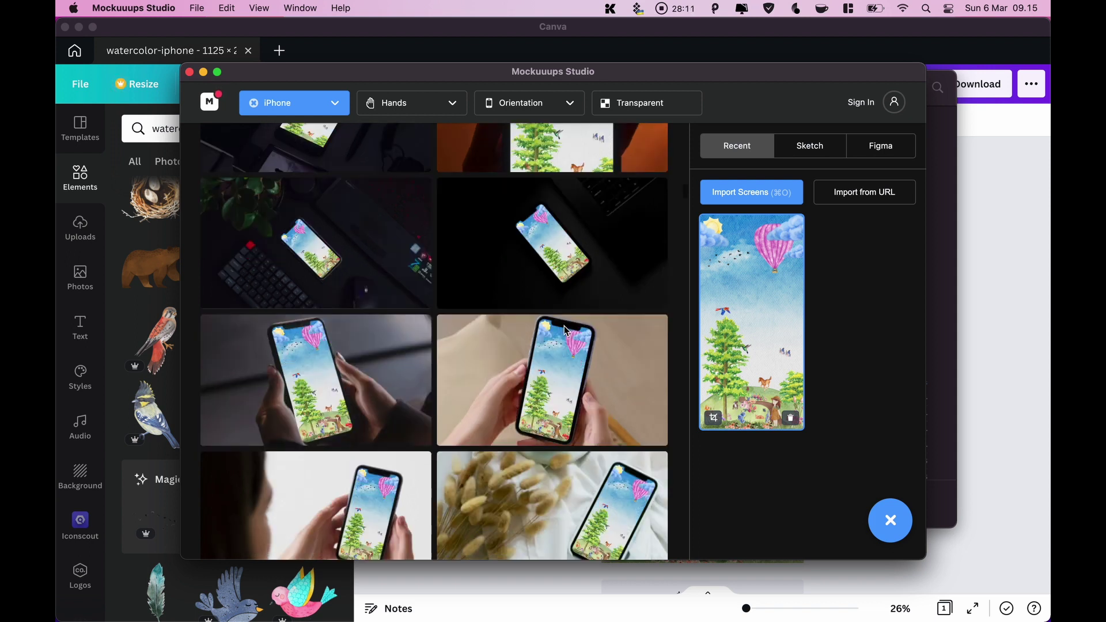
pyautogui.click(566, 361)
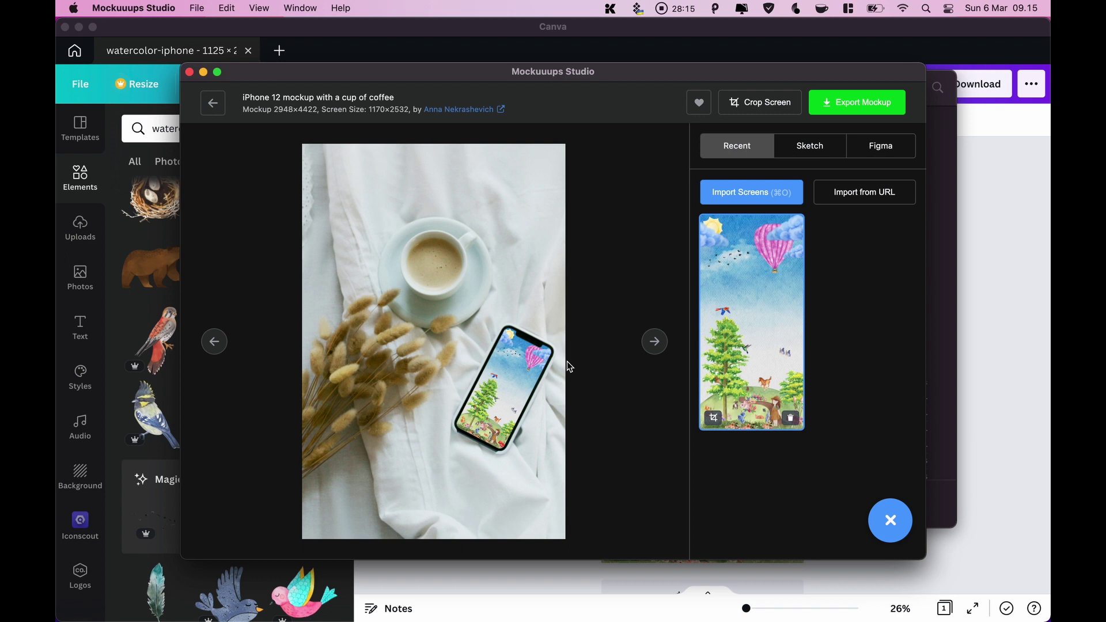
pyautogui.click(214, 103)
# Choose the iPhone 12 mockup standing vertically beside the white flowers and export it at Medium size, 2031×3046, to the Desktop
pyautogui.scroll(-3, 536, 412)
pyautogui.scroll(-6, 535, 412)
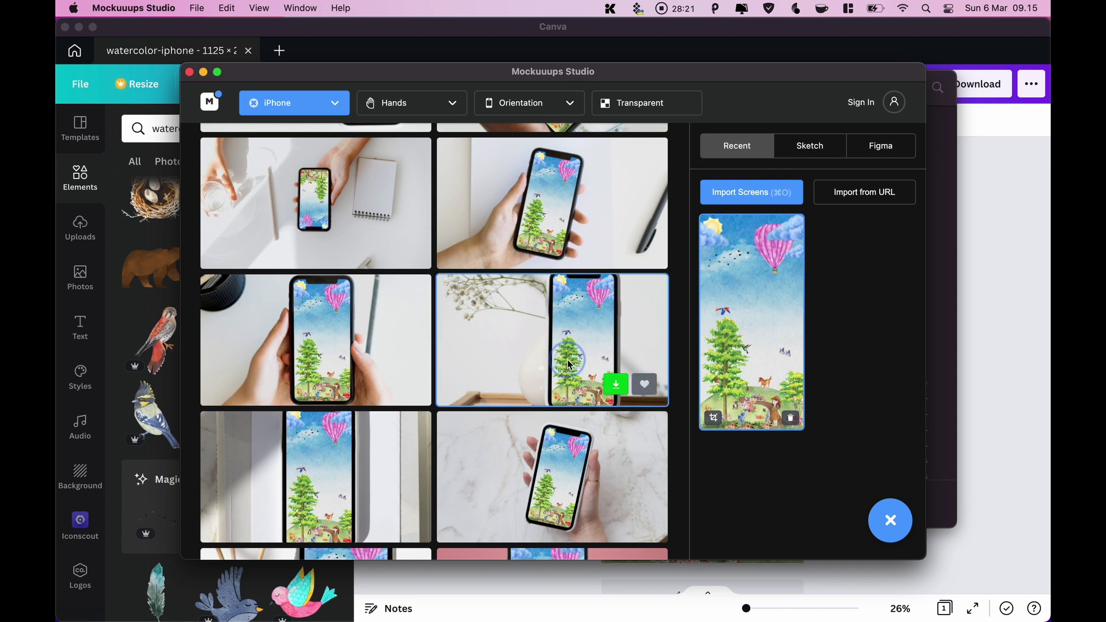
pyautogui.click(569, 364)
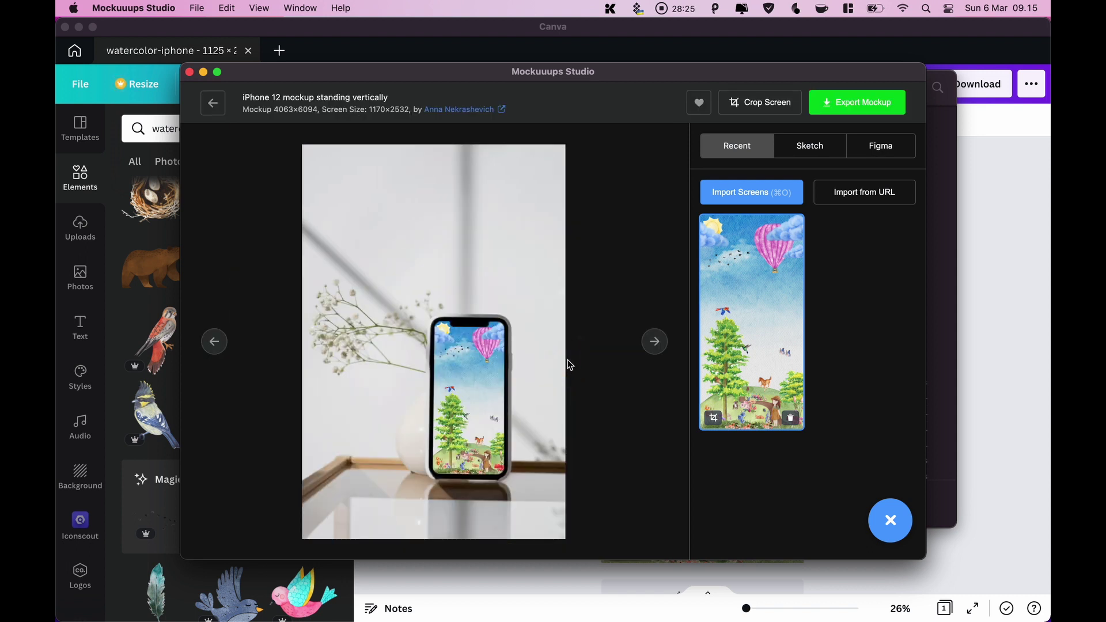
pyautogui.click(847, 112)
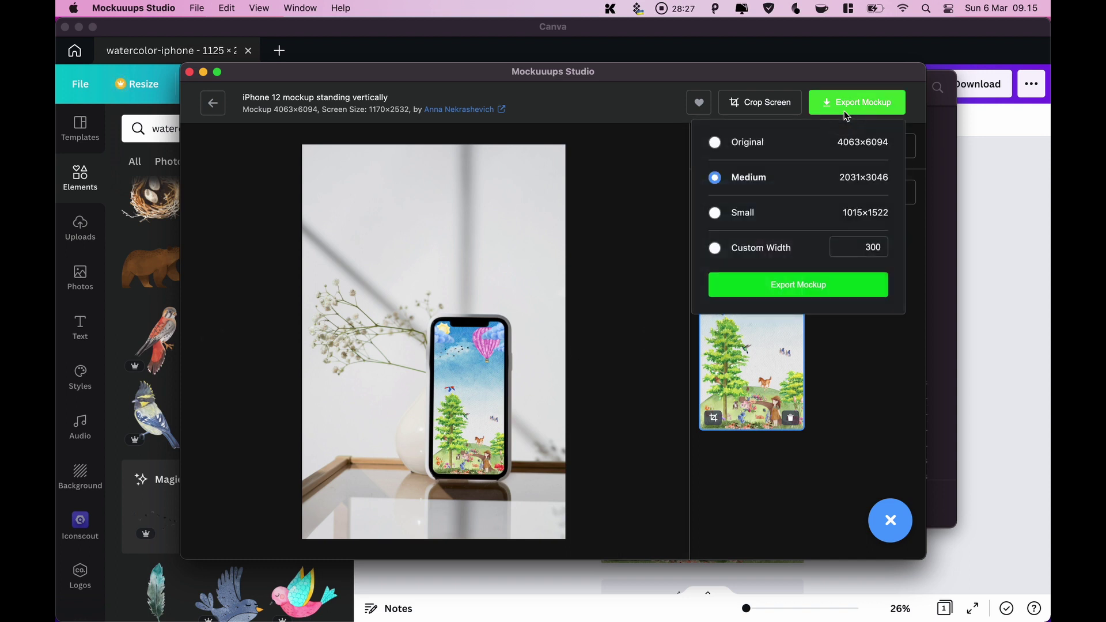
pyautogui.click(805, 291)
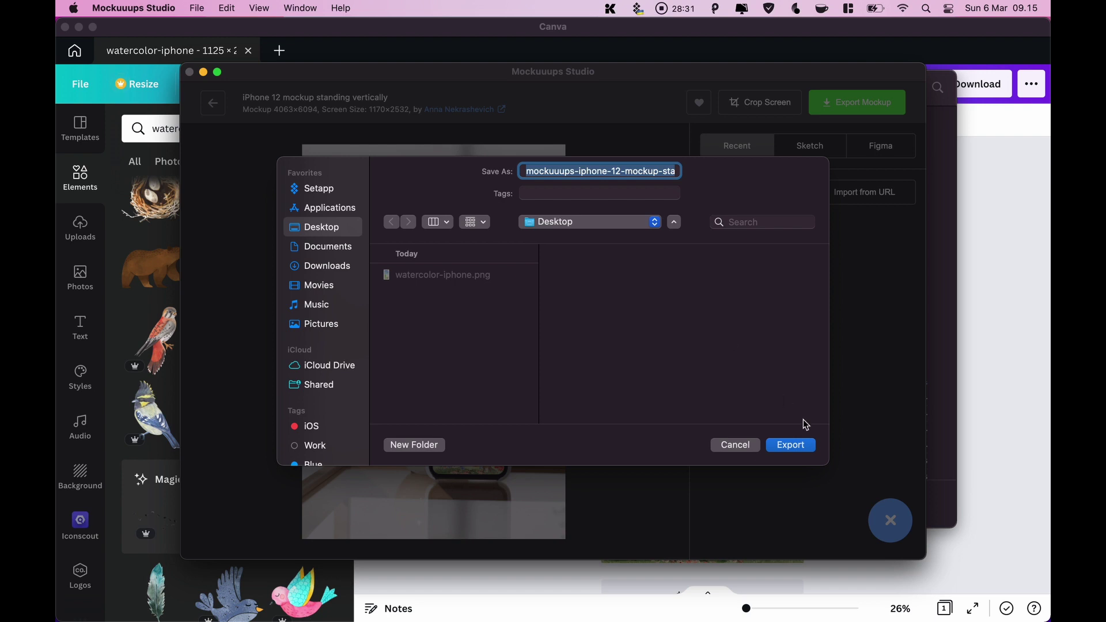
pyautogui.click(798, 446)
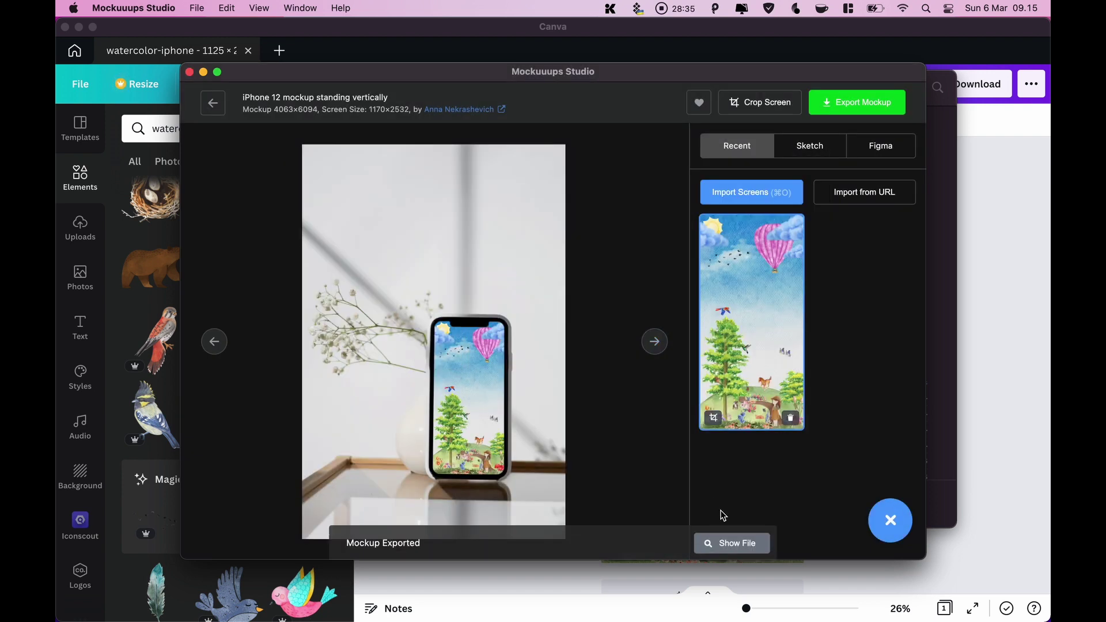
# Show the exported mockup JPEG in Finder, preview it, and inspect the wallpaper on the phone screen up close
pyautogui.click(737, 544)
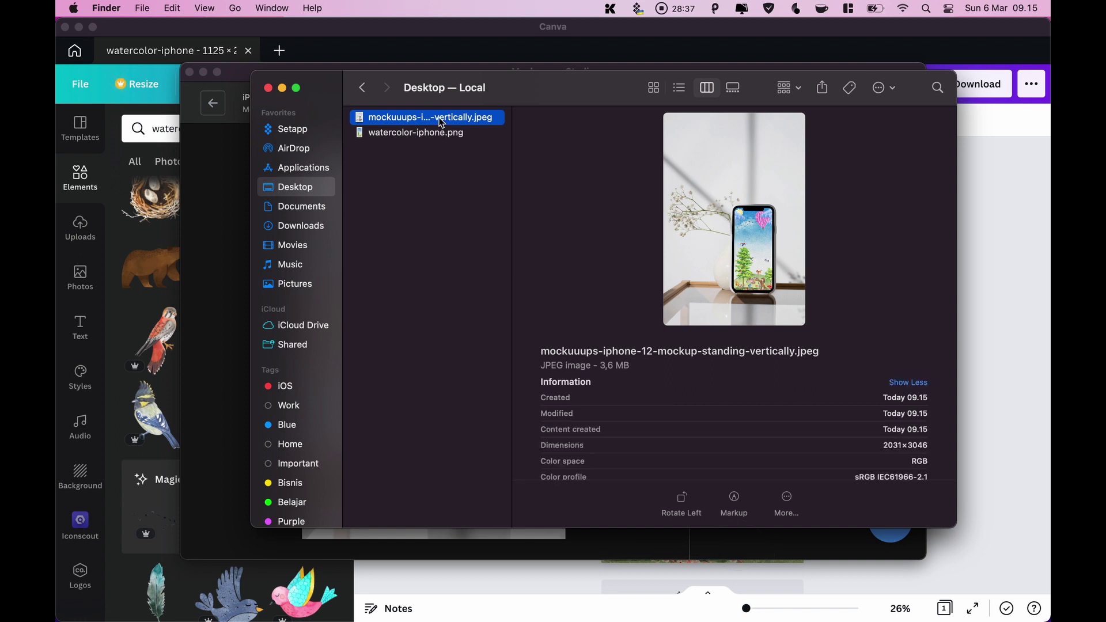
pyautogui.press('space')
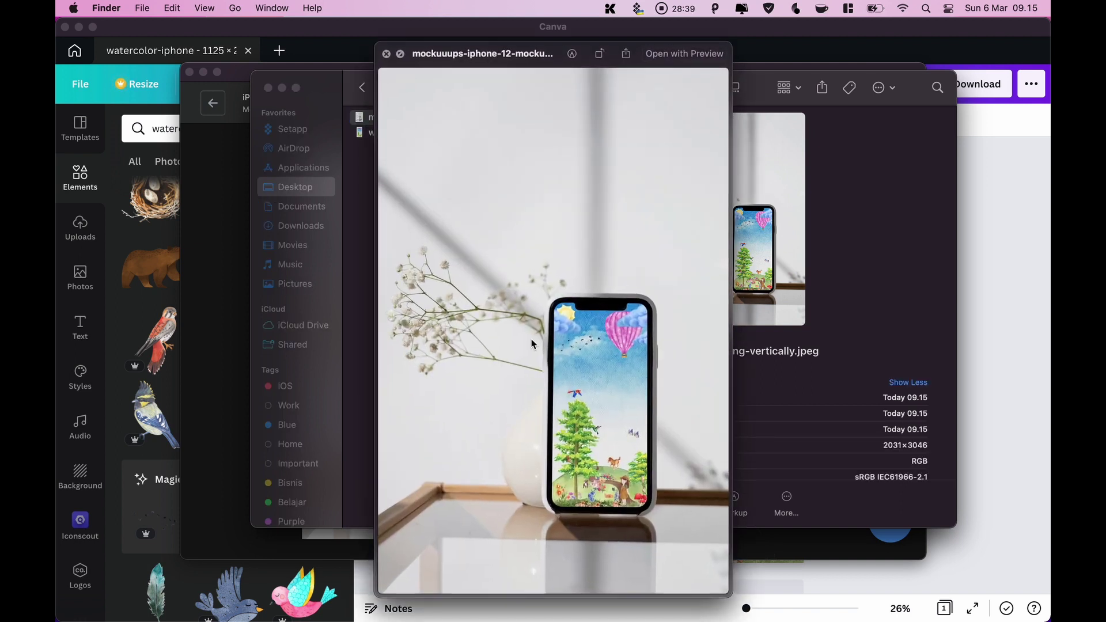
pyautogui.scroll(5, 531, 339)
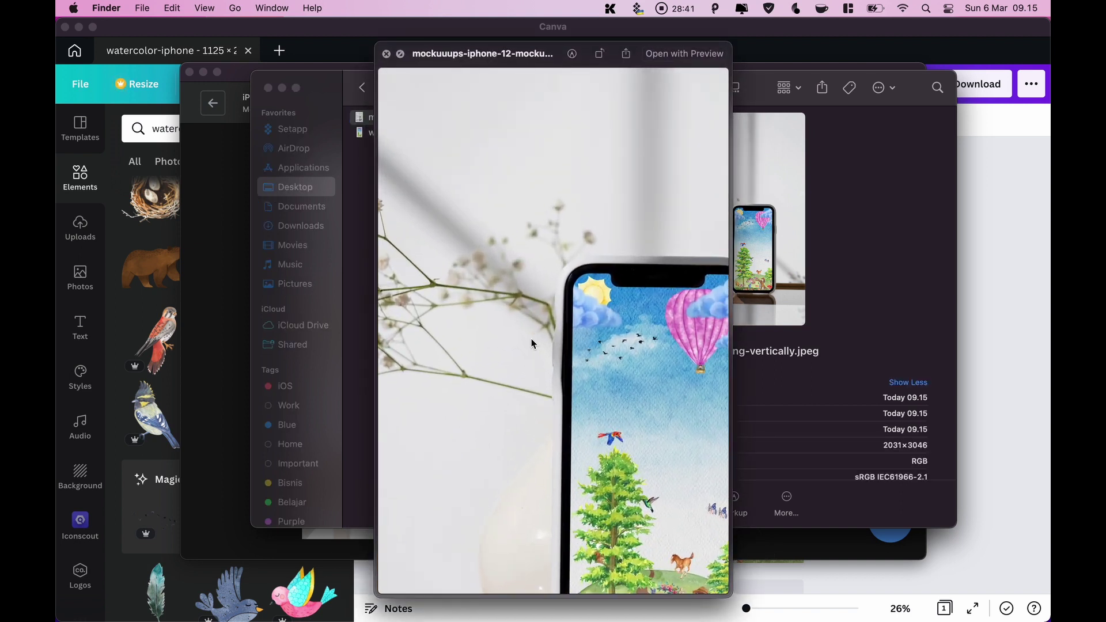
pyautogui.scroll(-3, 531, 341)
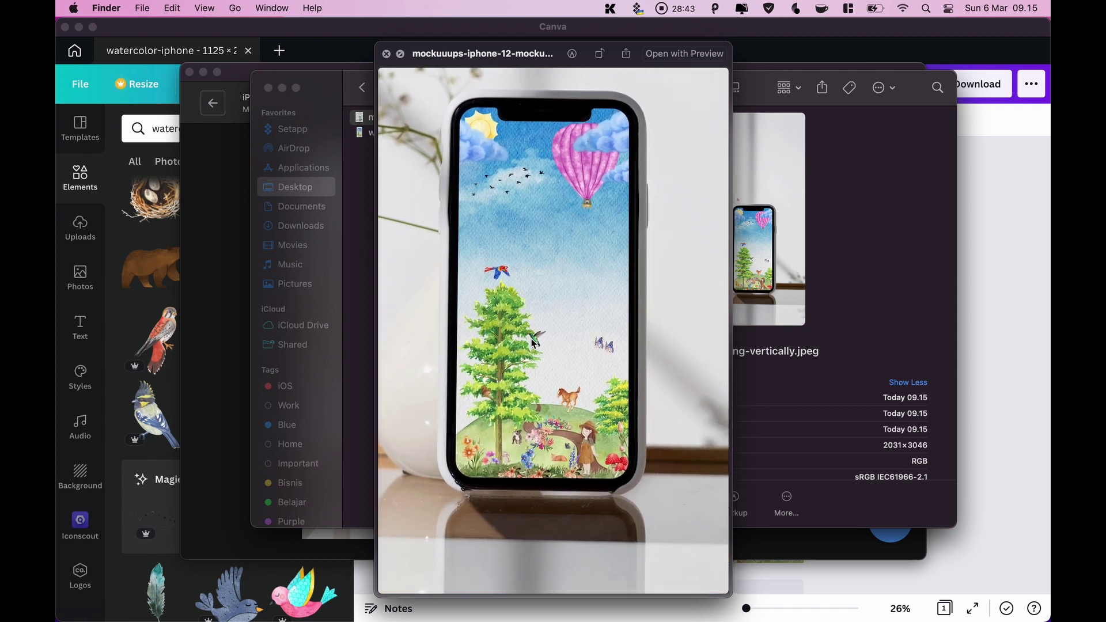